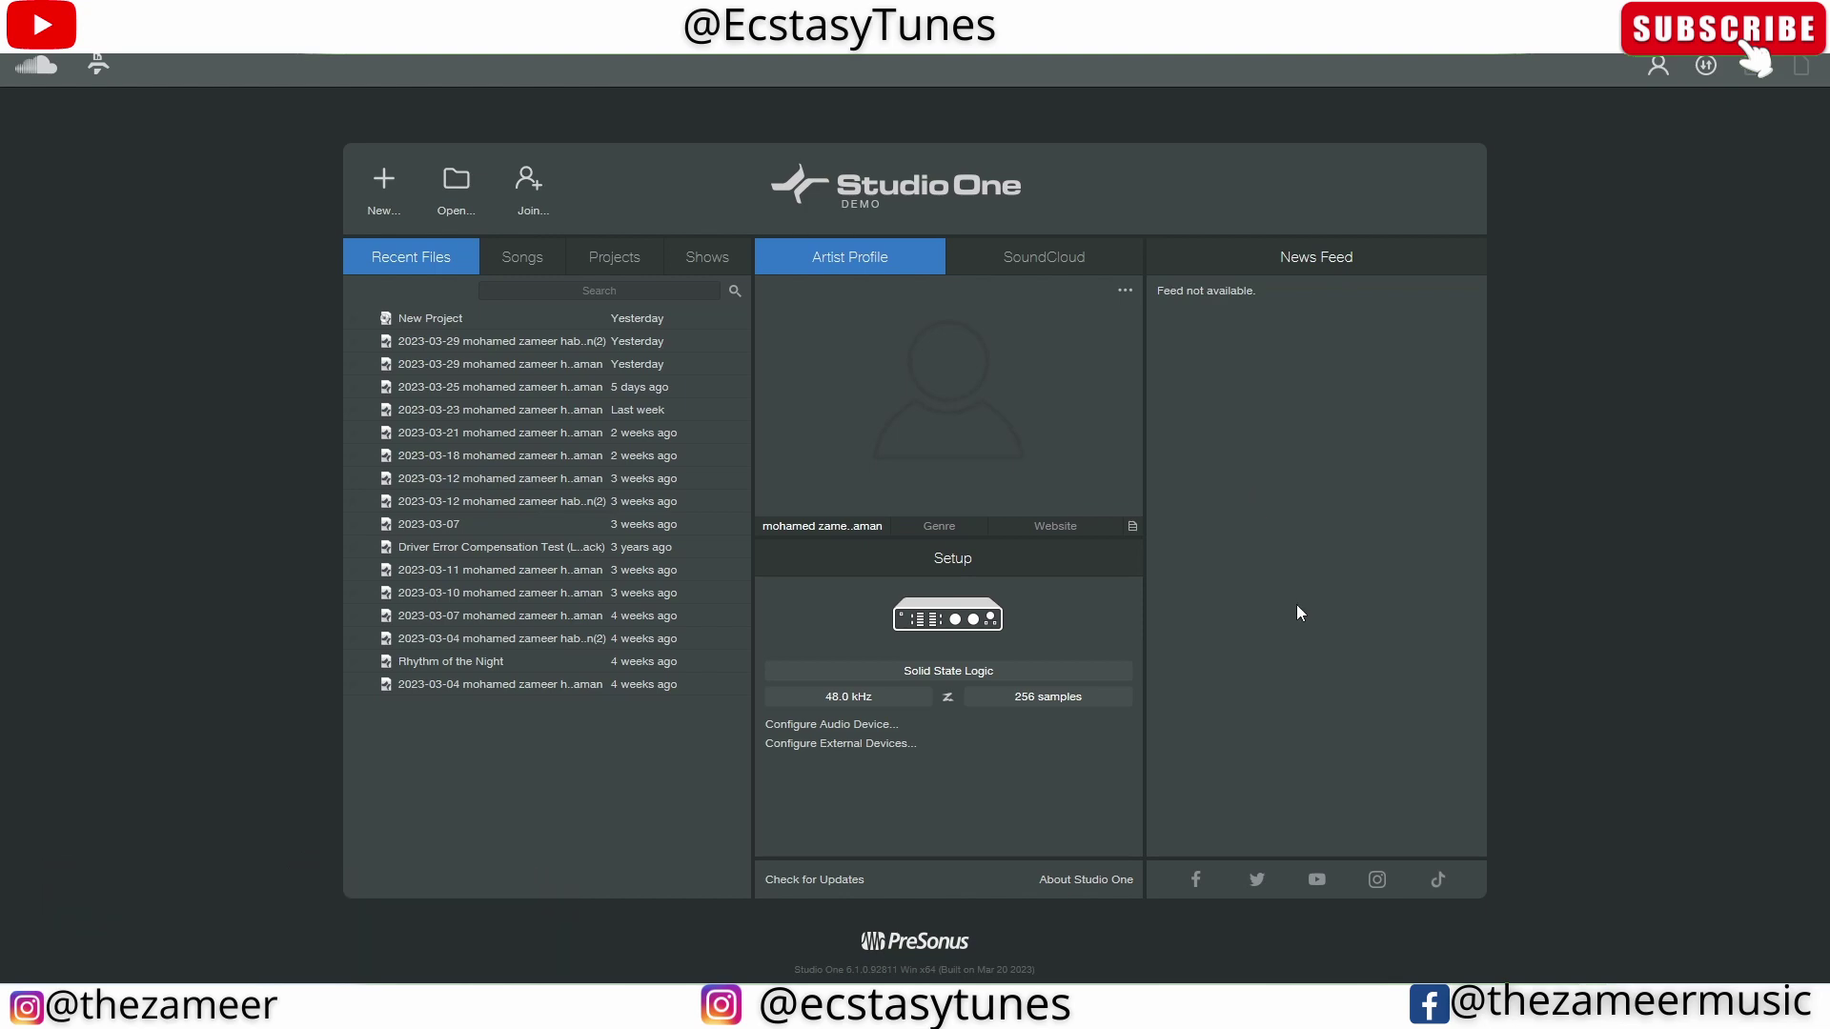
Create a new song from the Record and Mix template
left_click(384, 190)
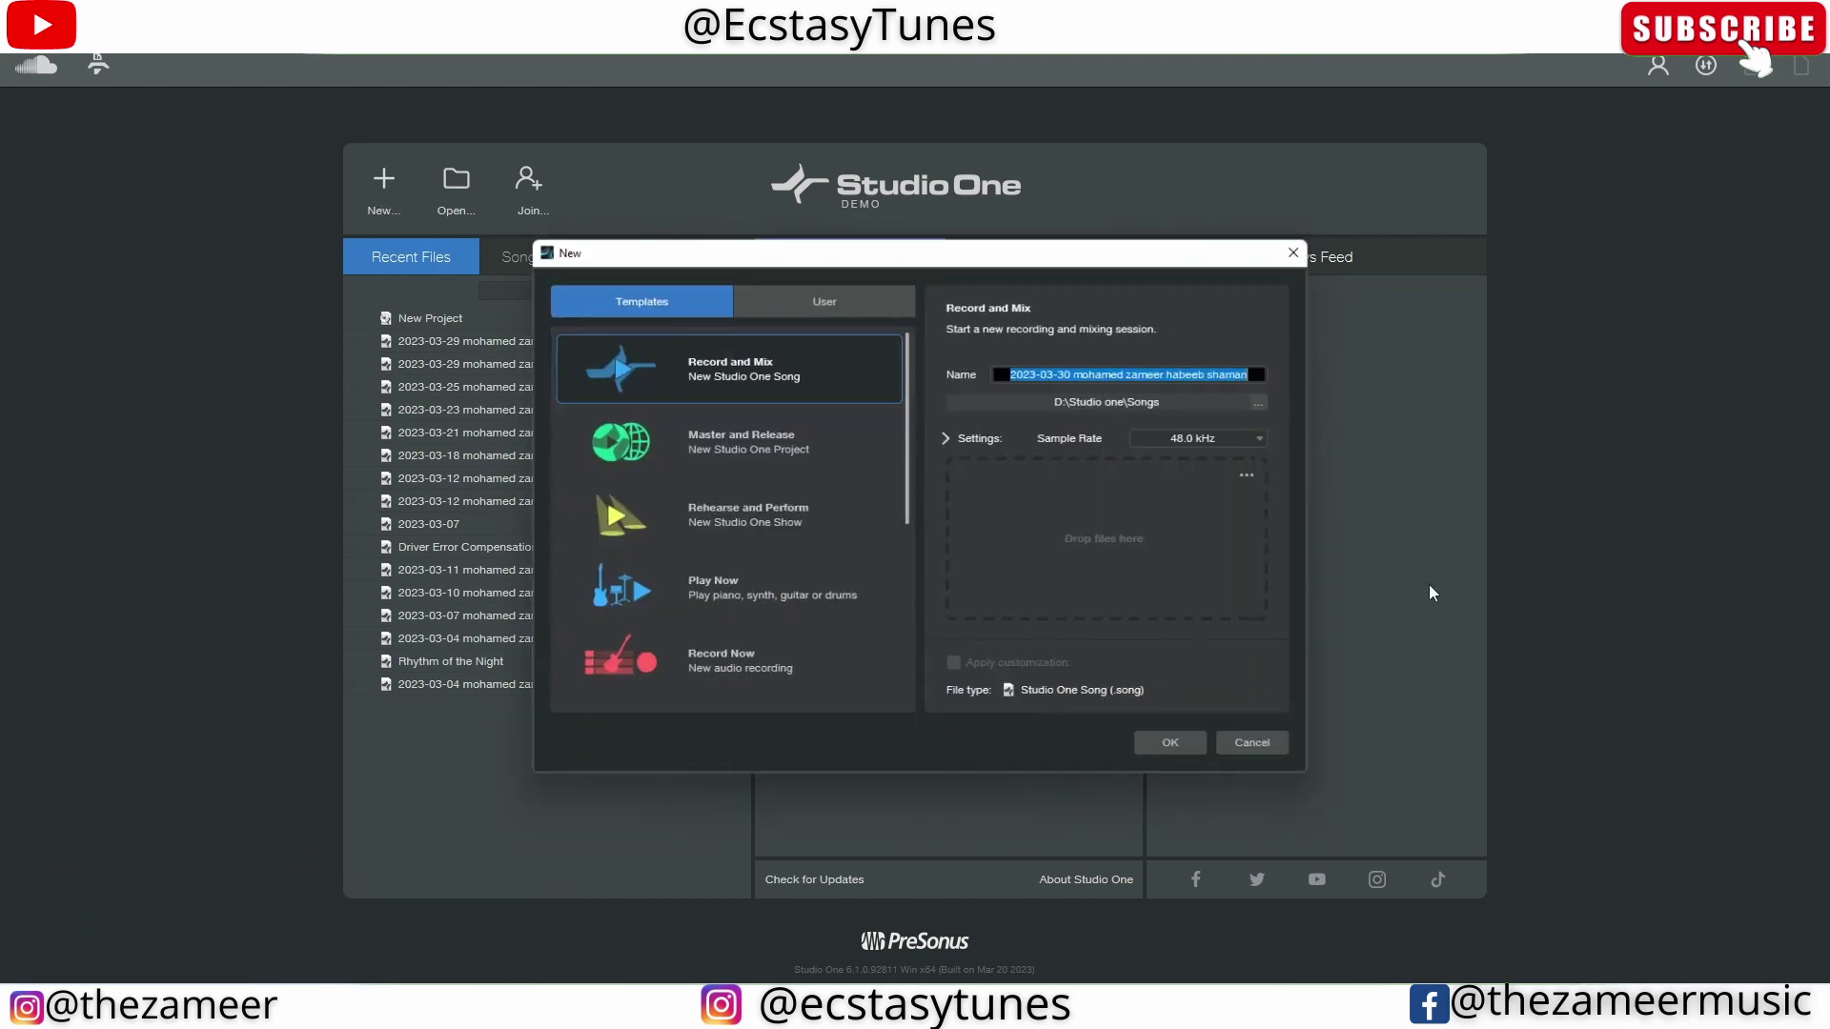
left_click(1187, 762)
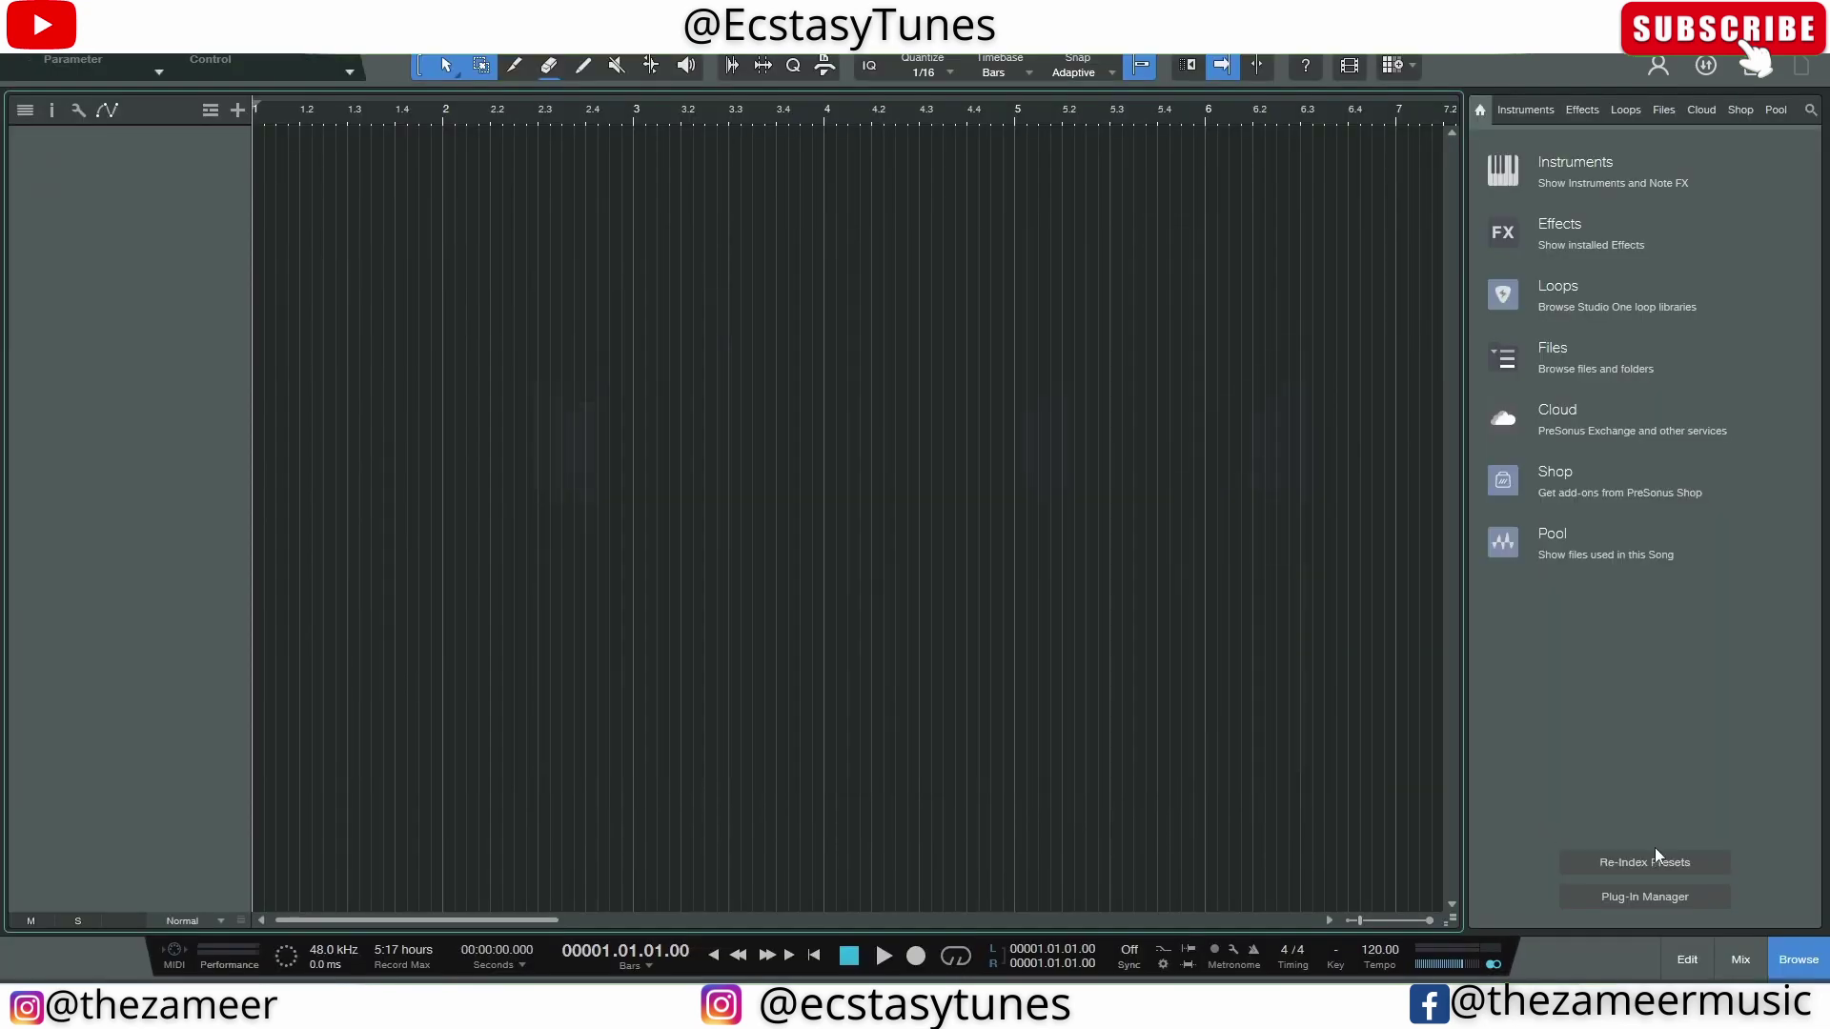
Open the audio setup options and choose 256 samples as the device block size
left_click(352, 43)
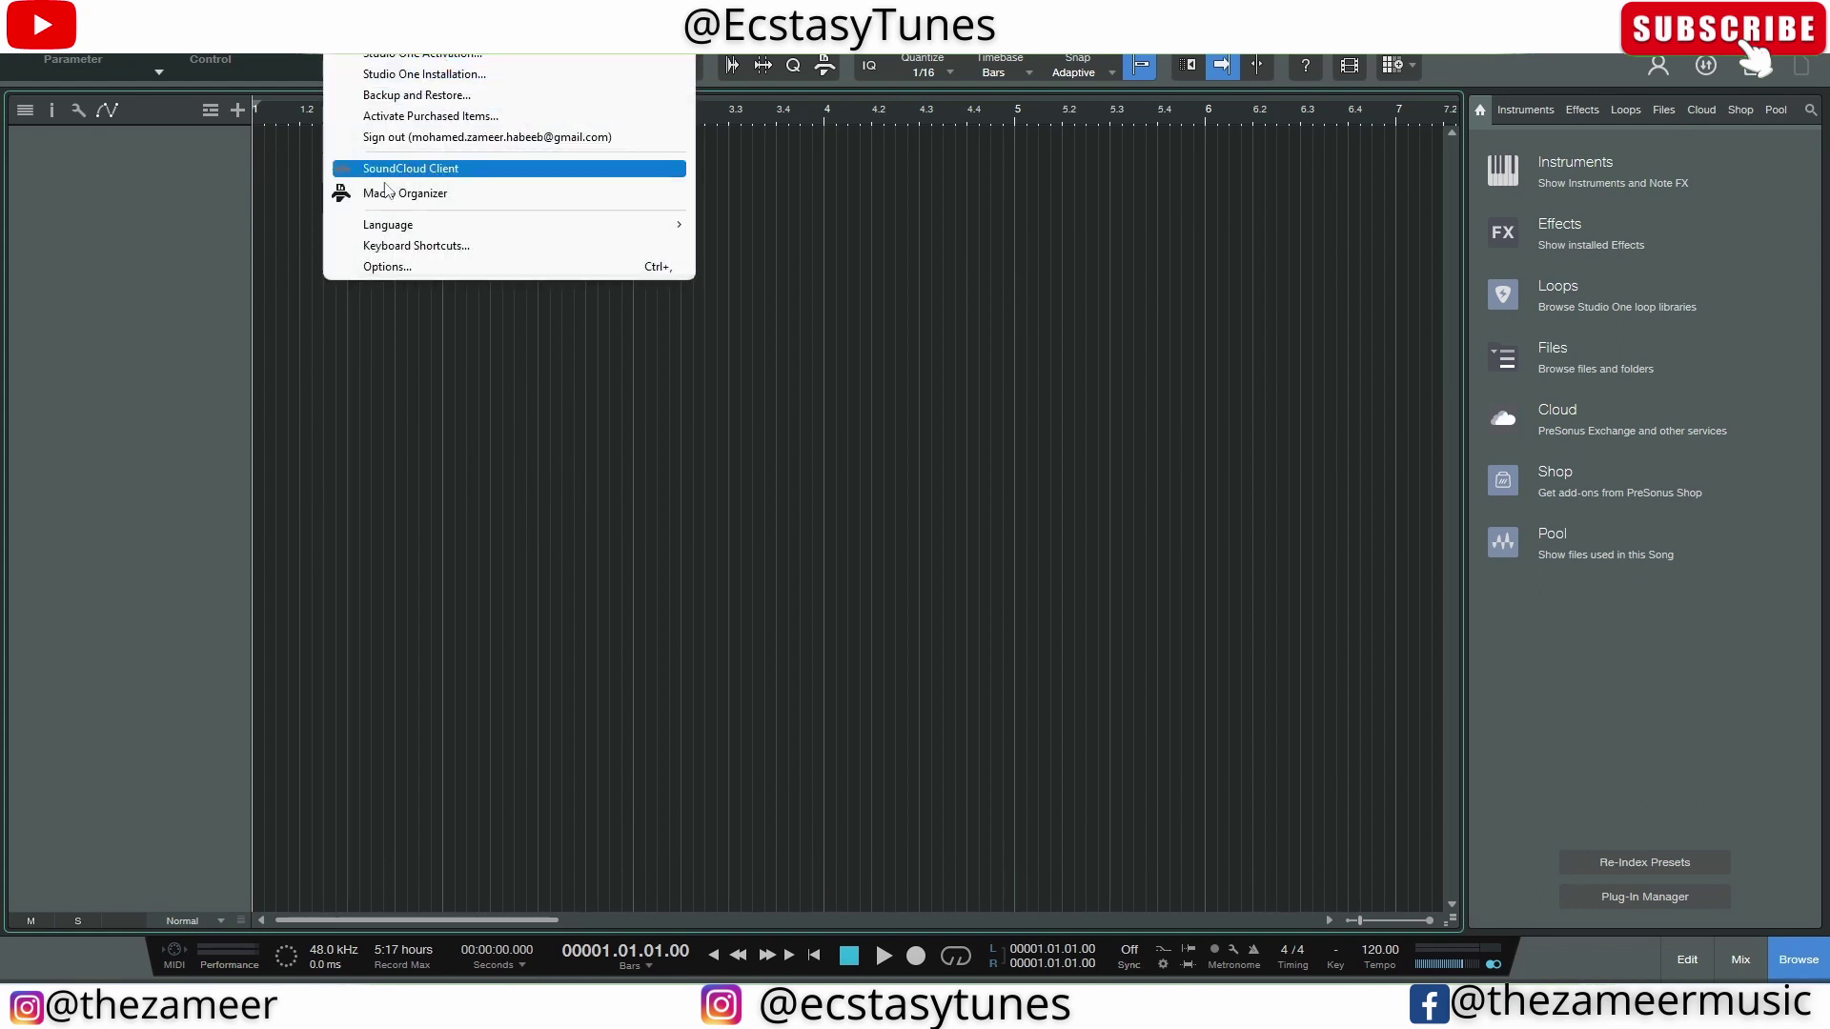
left_click(398, 273)
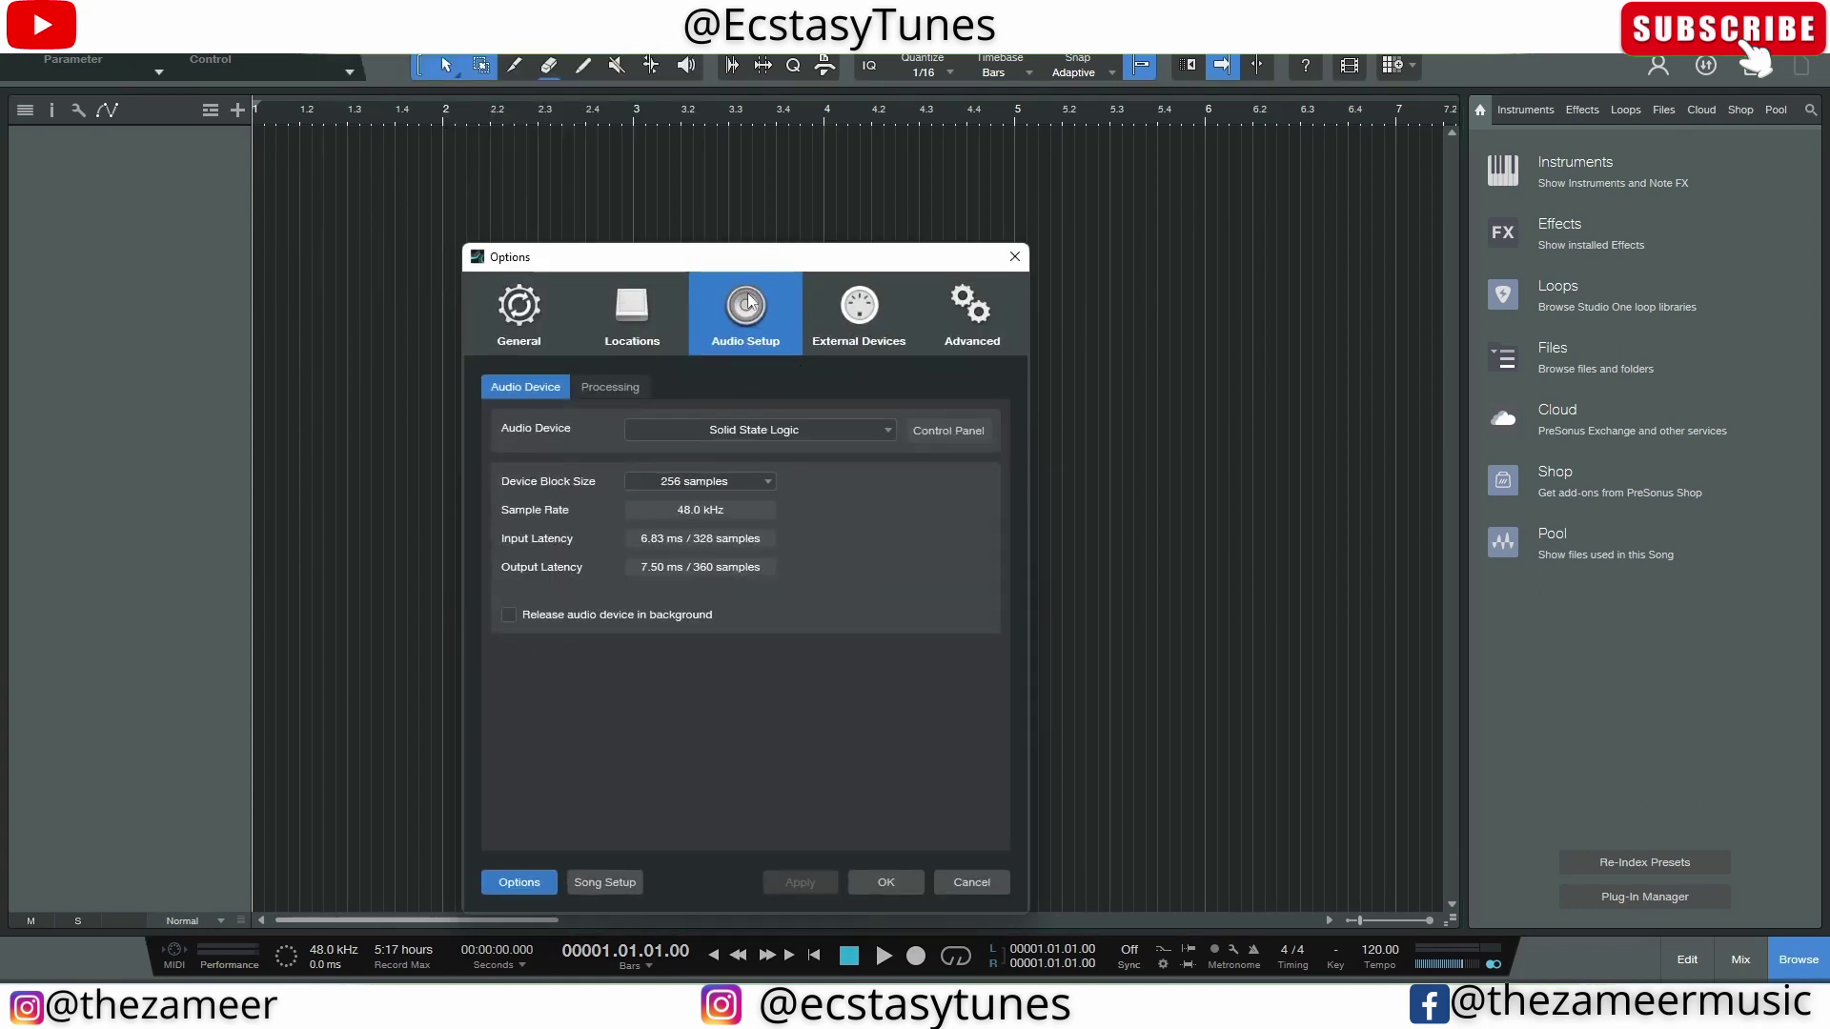
left_click(615, 391)
left_click(525, 387)
left_click(683, 481)
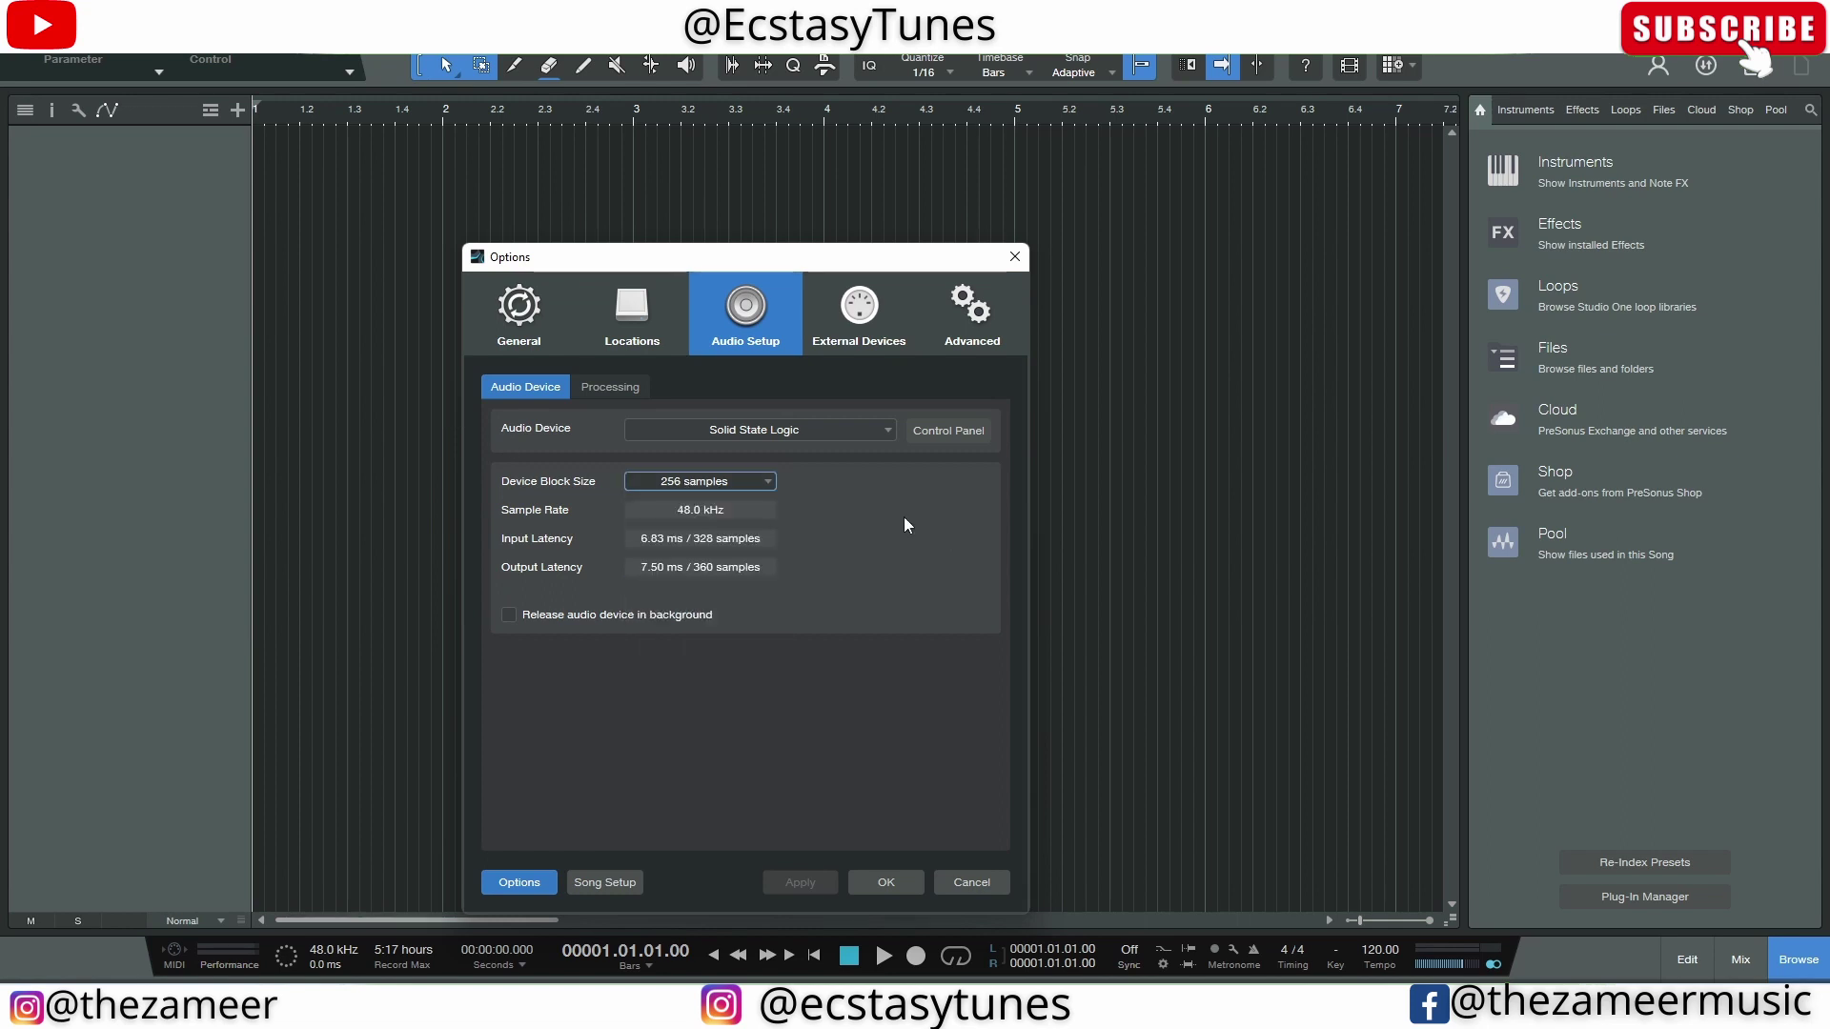
left_click(739, 482)
left_click(741, 586)
Review the dropout protection and latency settings alongside the available device block sizes, and close the options
left_click(629, 388)
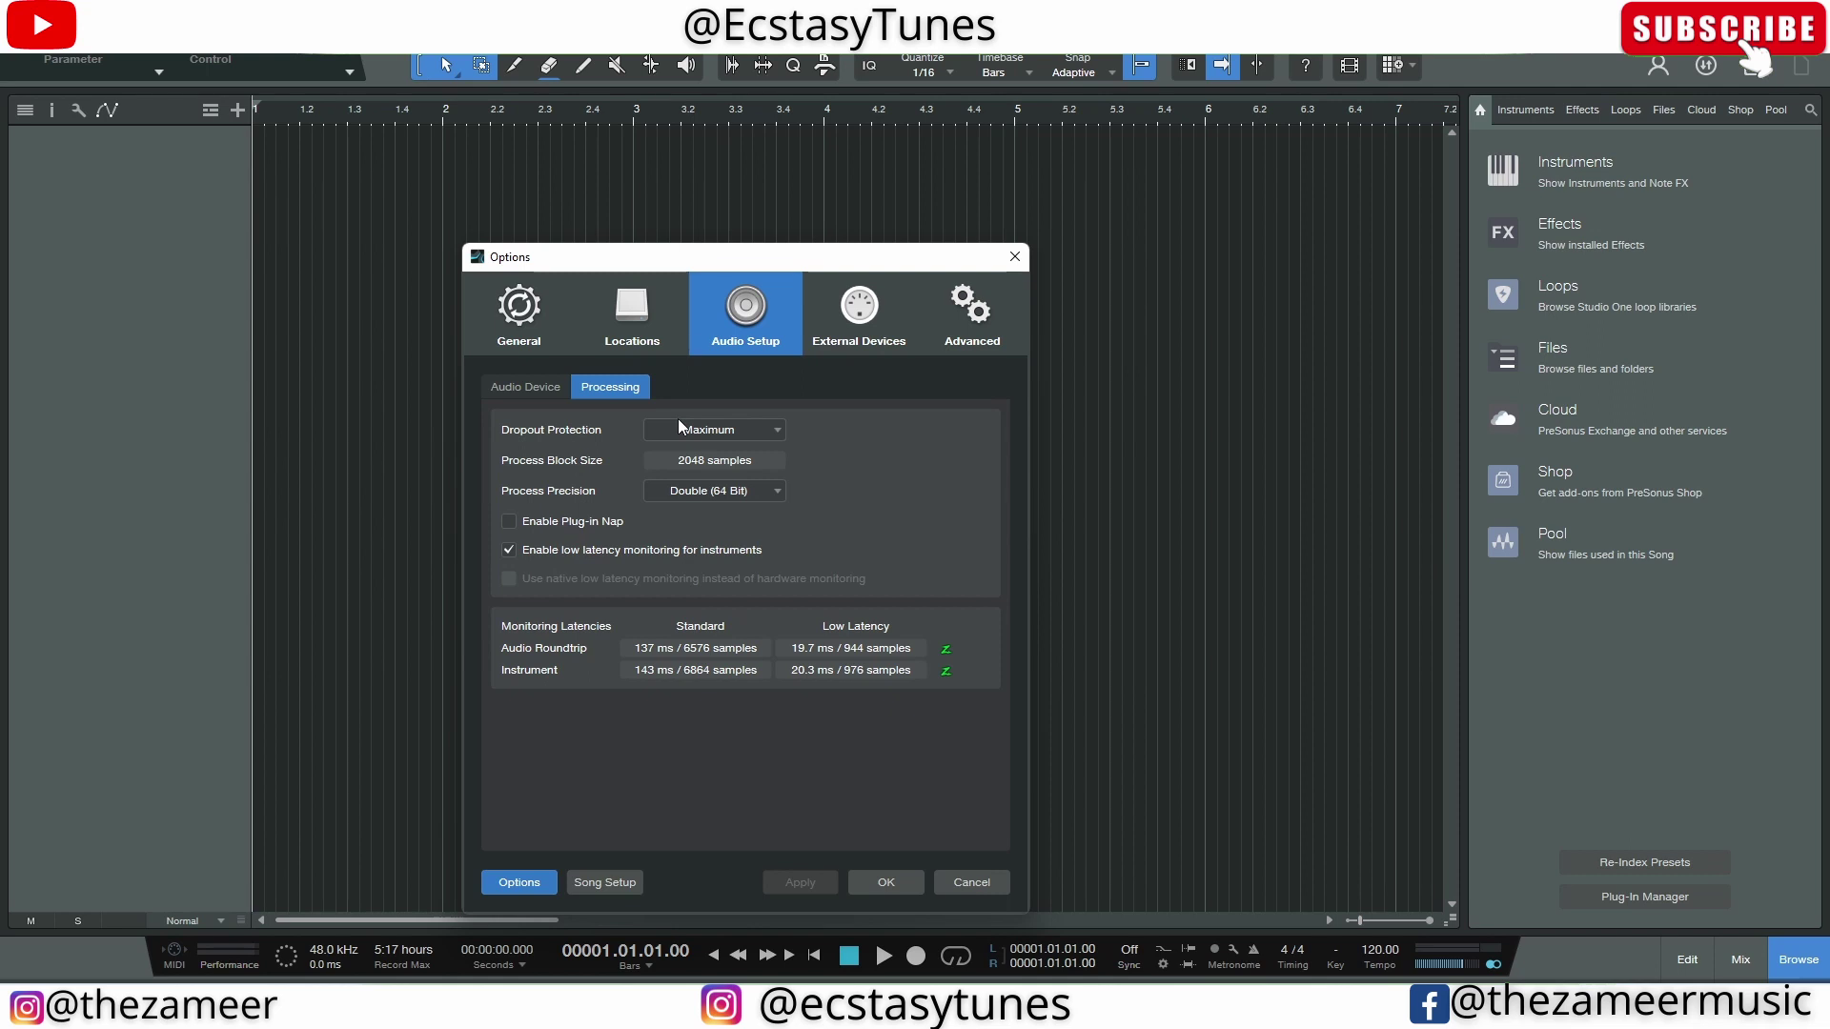
left_click(525, 387)
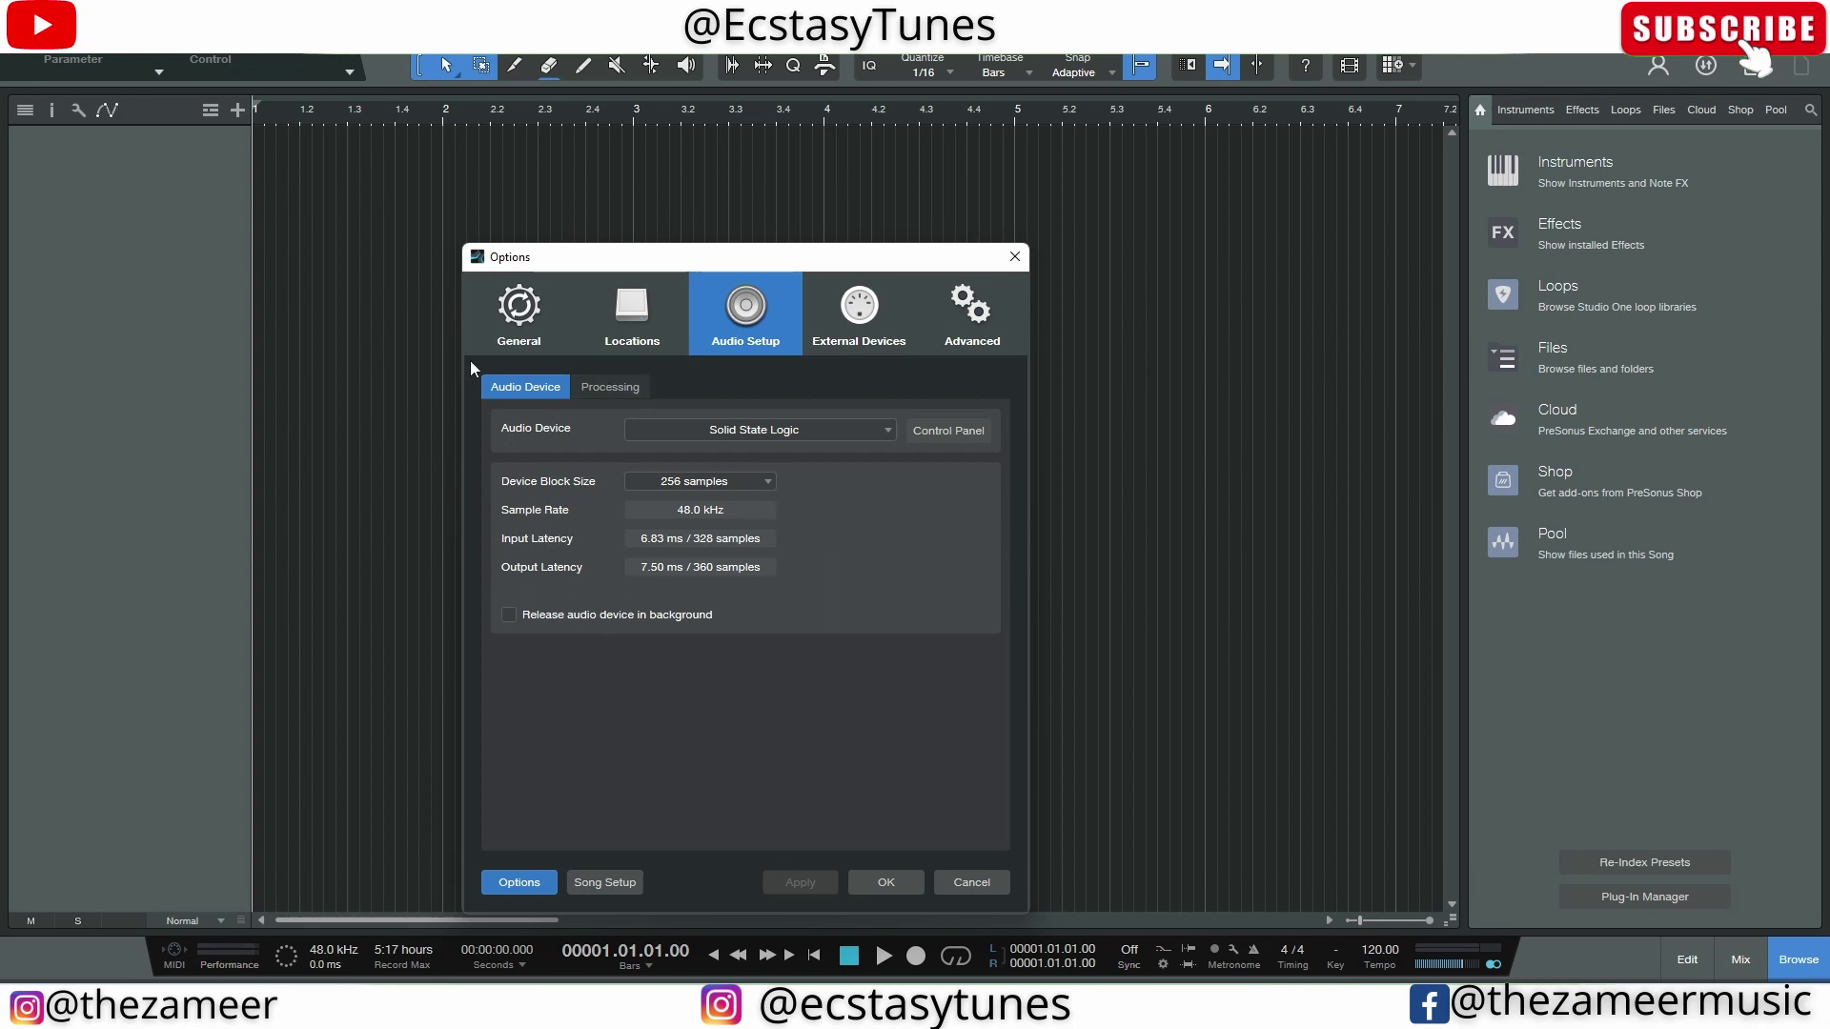
left_click(694, 480)
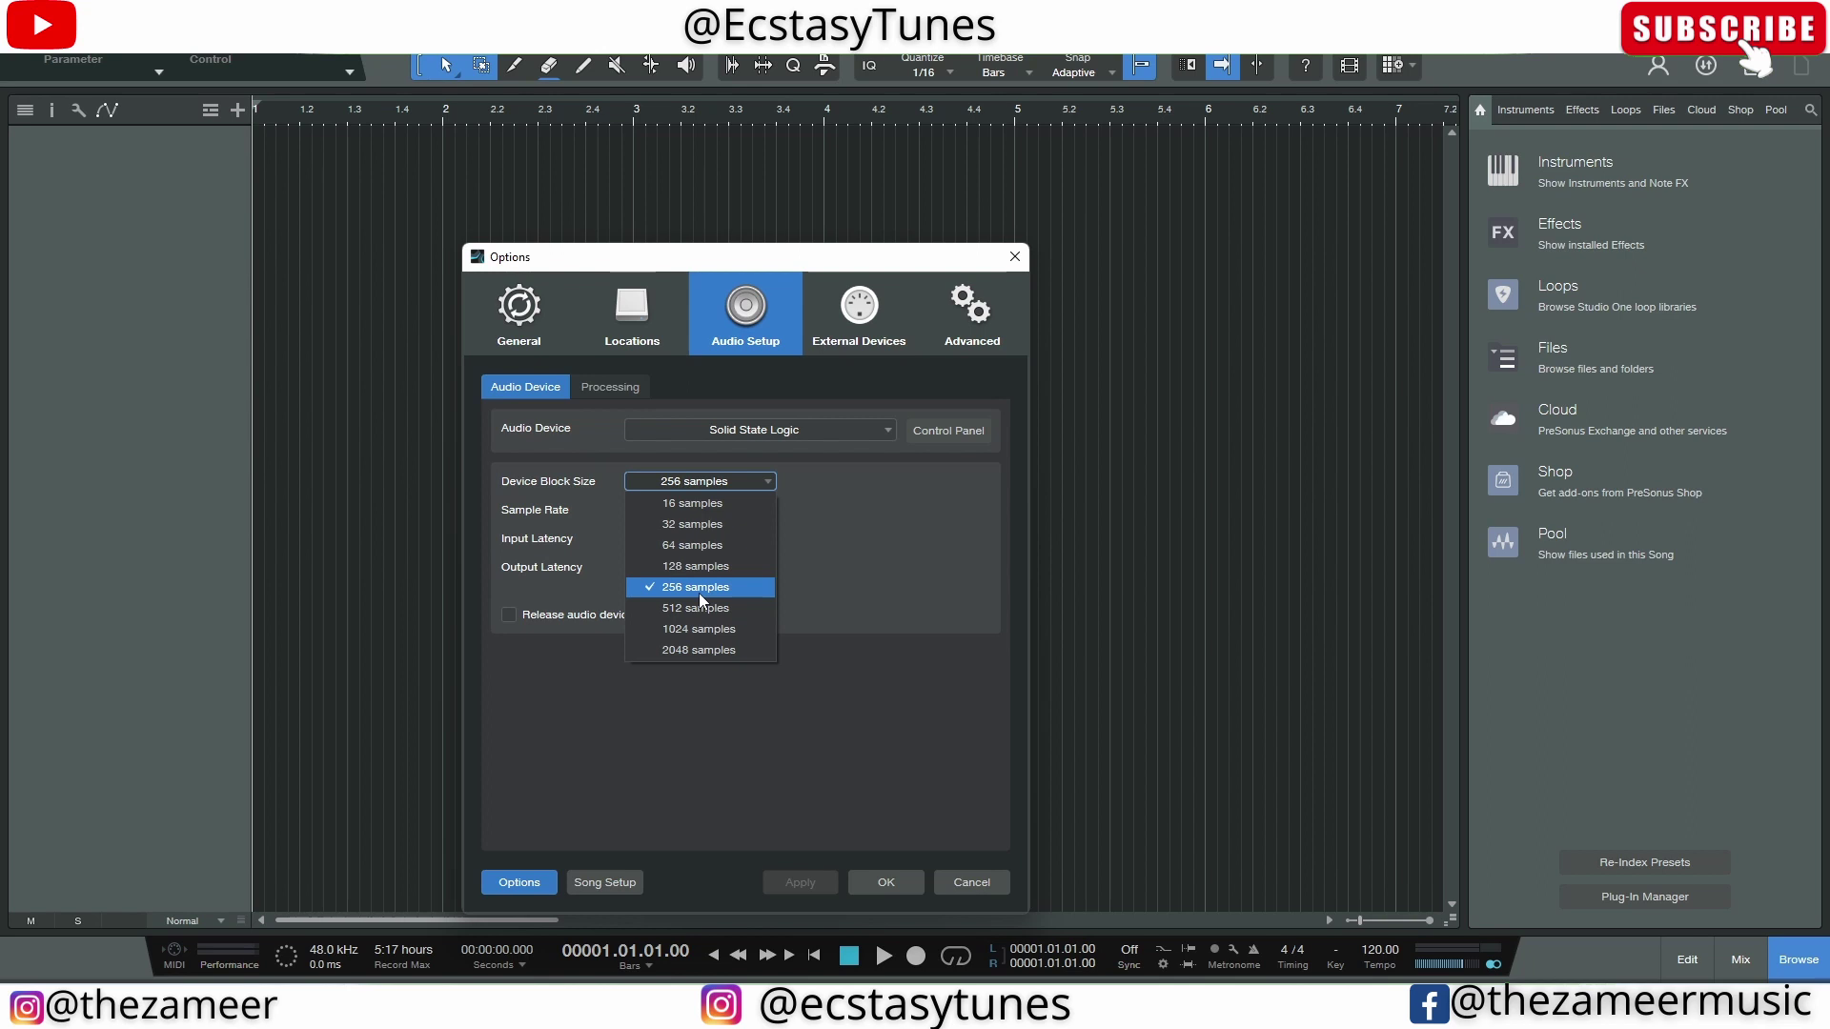
left_click(781, 558)
left_click(615, 391)
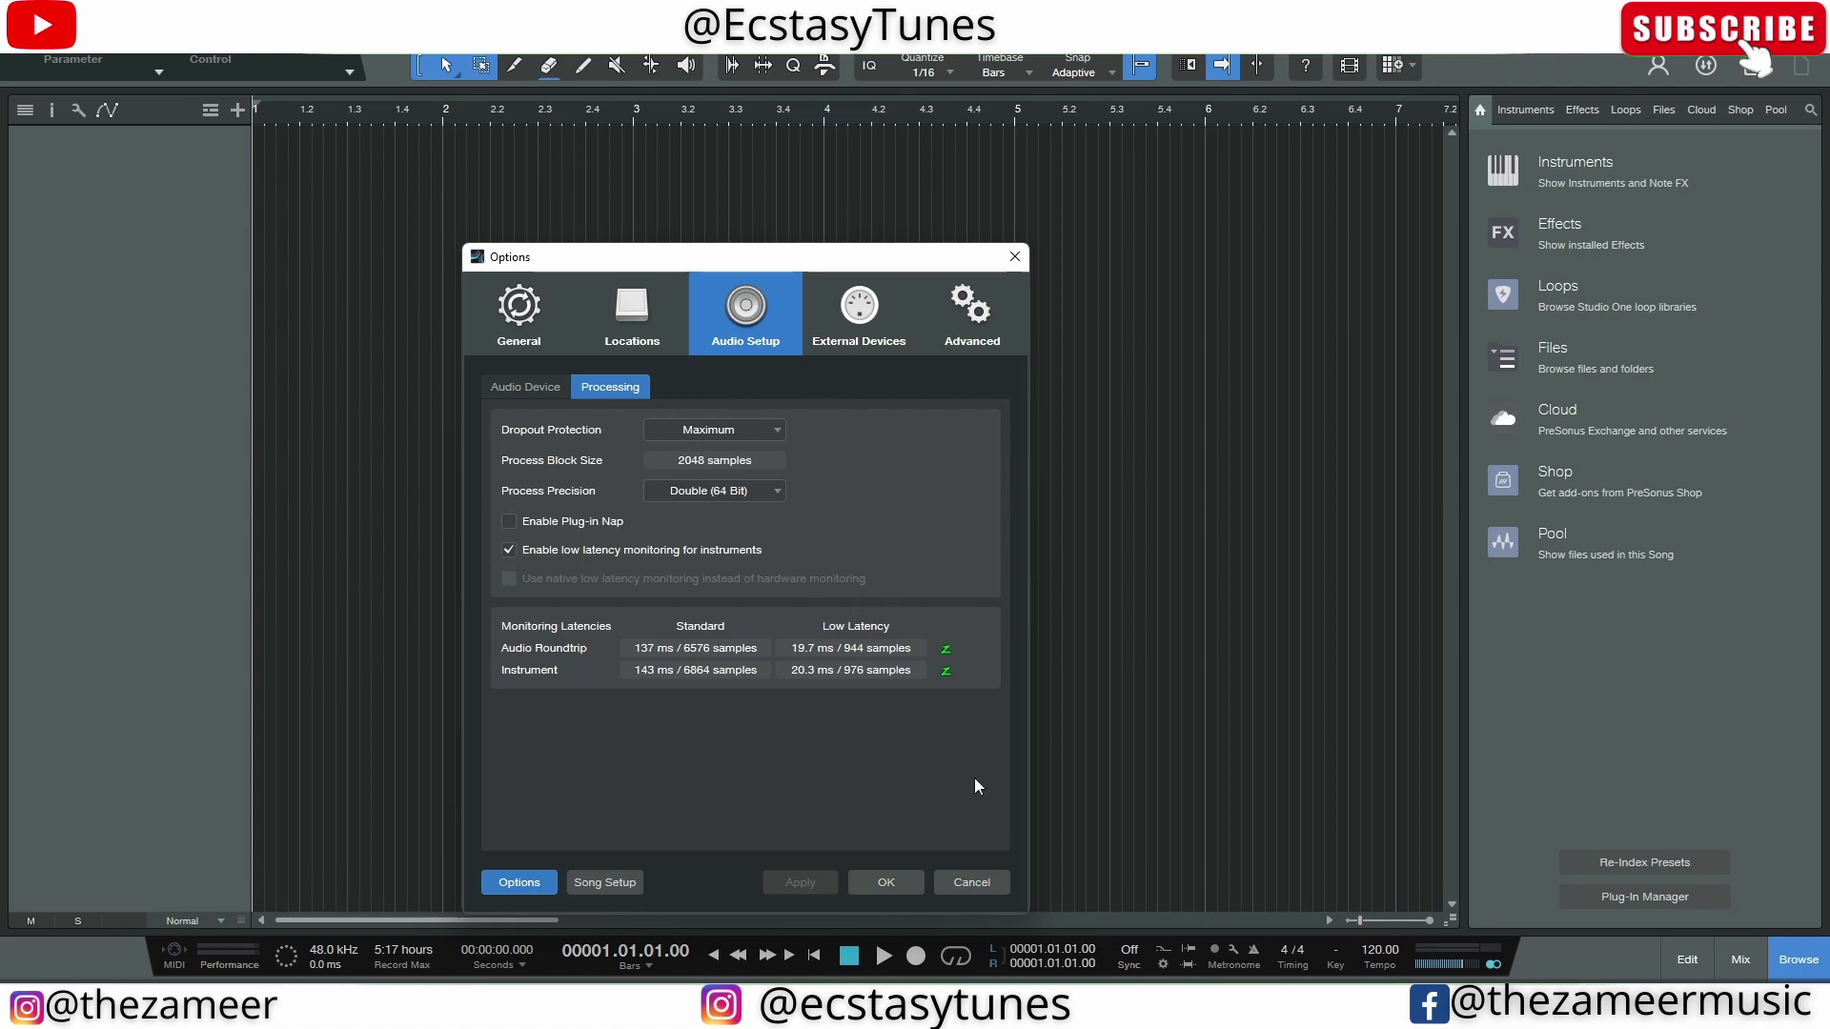
left_click(886, 883)
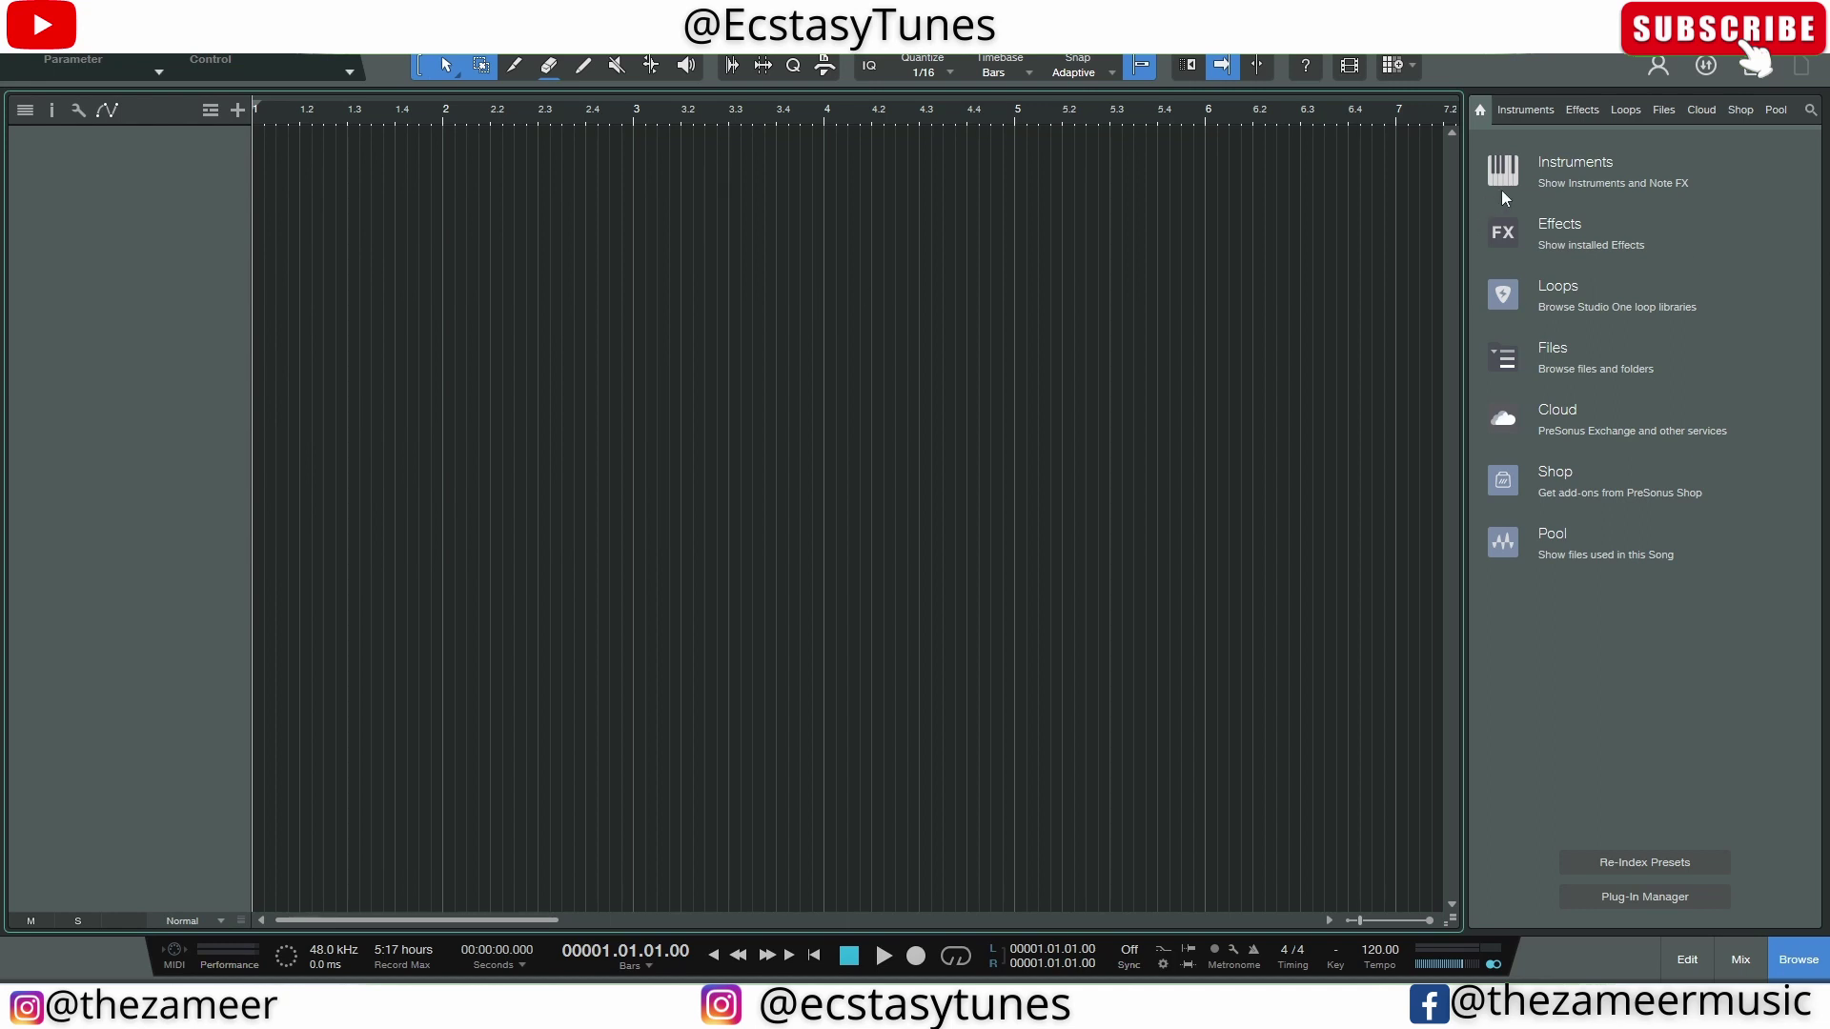
Open the Instrument folder of the track presets in the instruments browser
left_click(1527, 111)
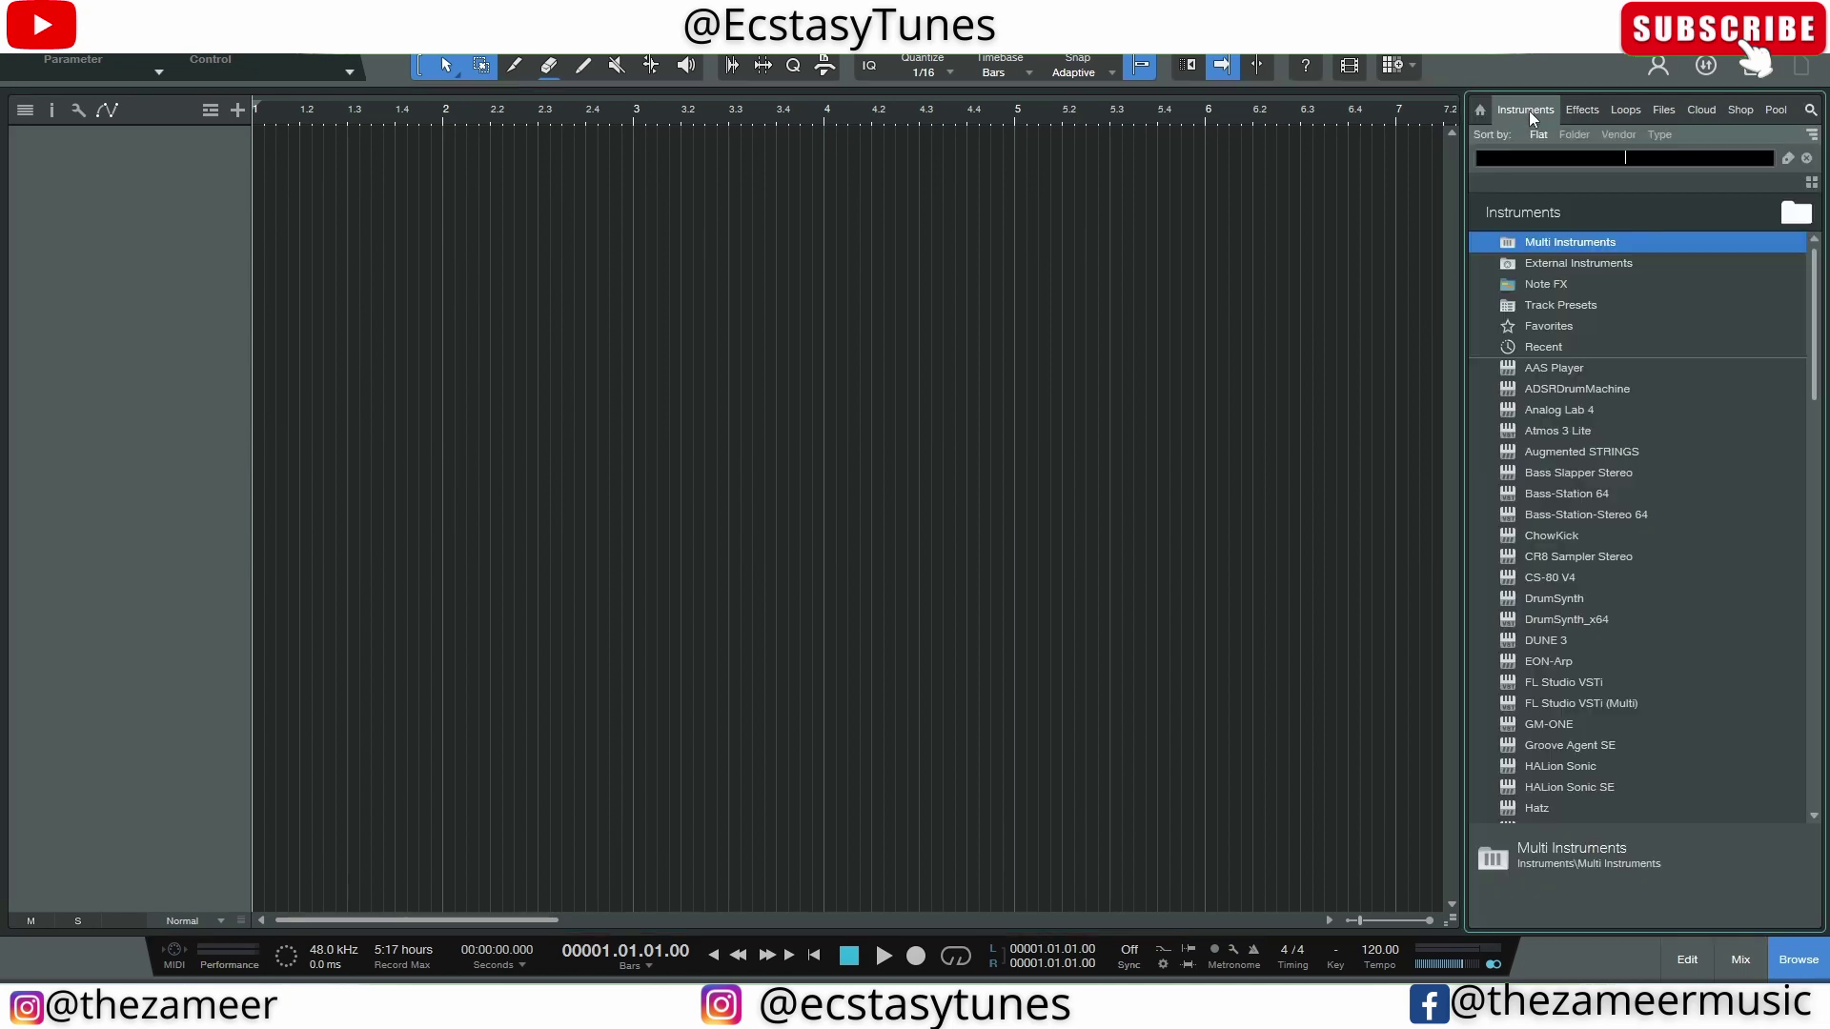
left_click(1576, 304)
double_click(1568, 307)
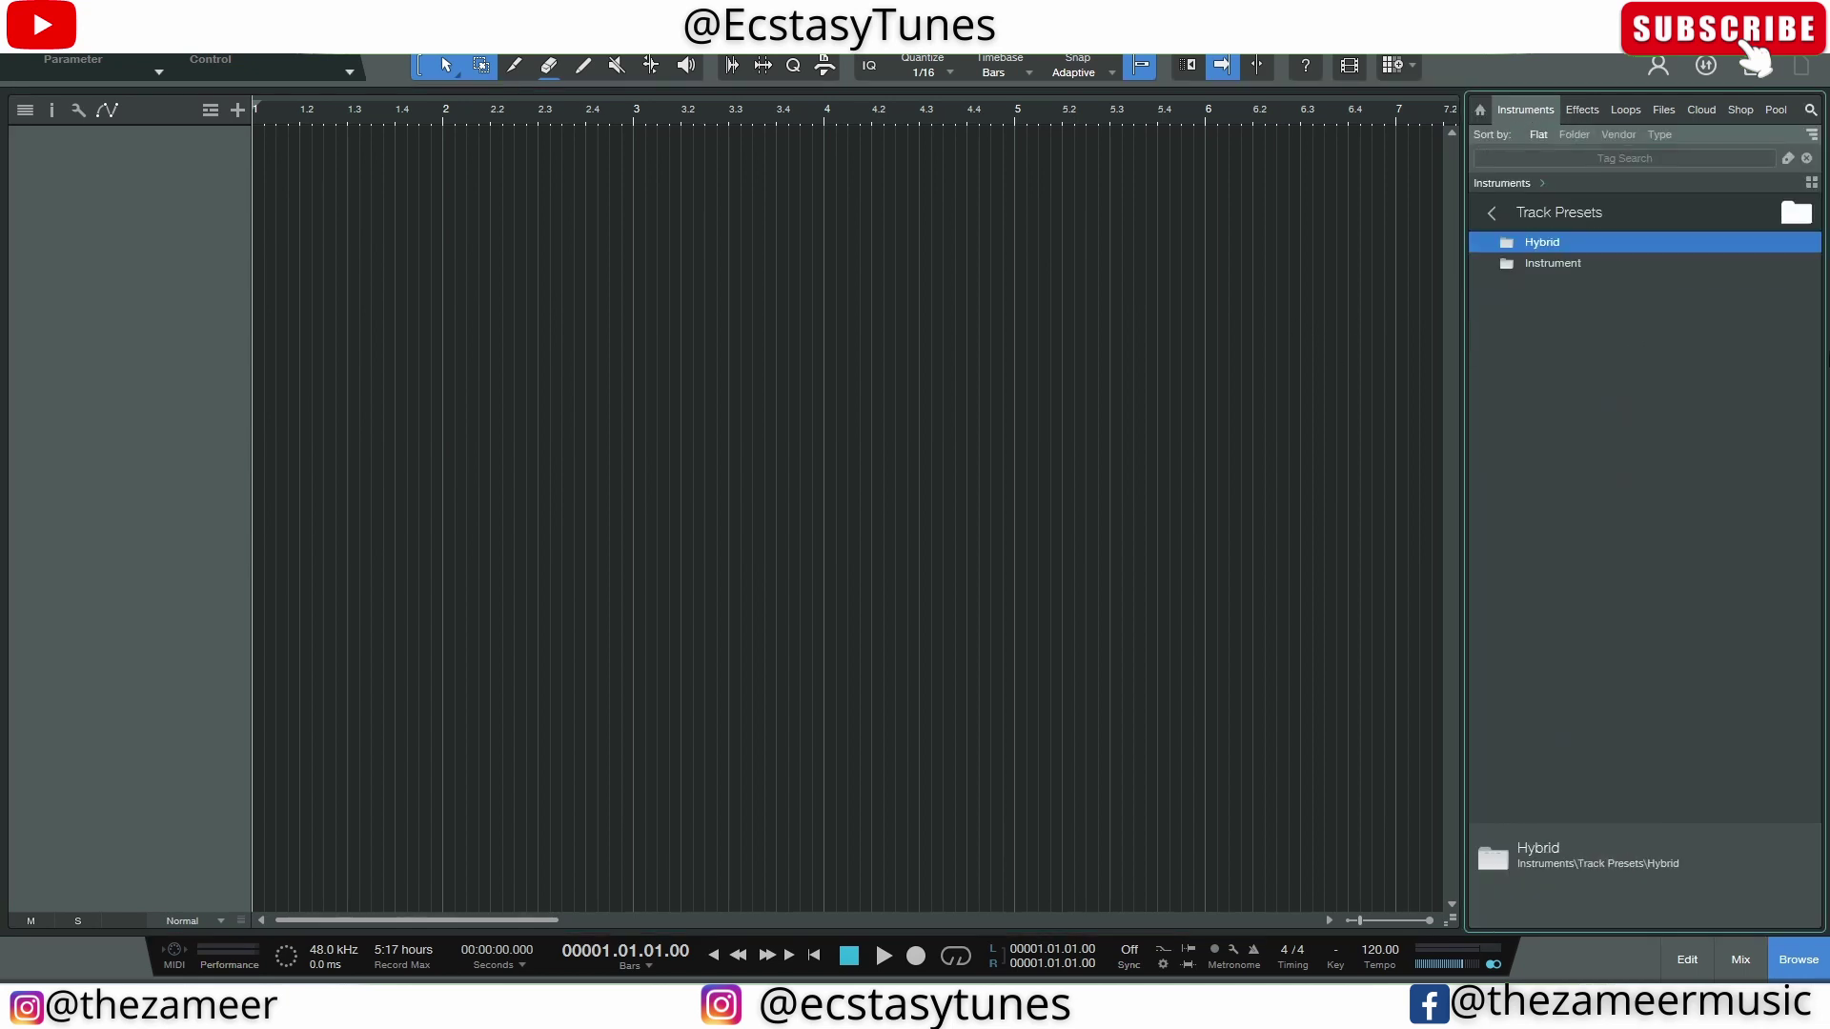
left_click(1646, 326)
double_click(1529, 265)
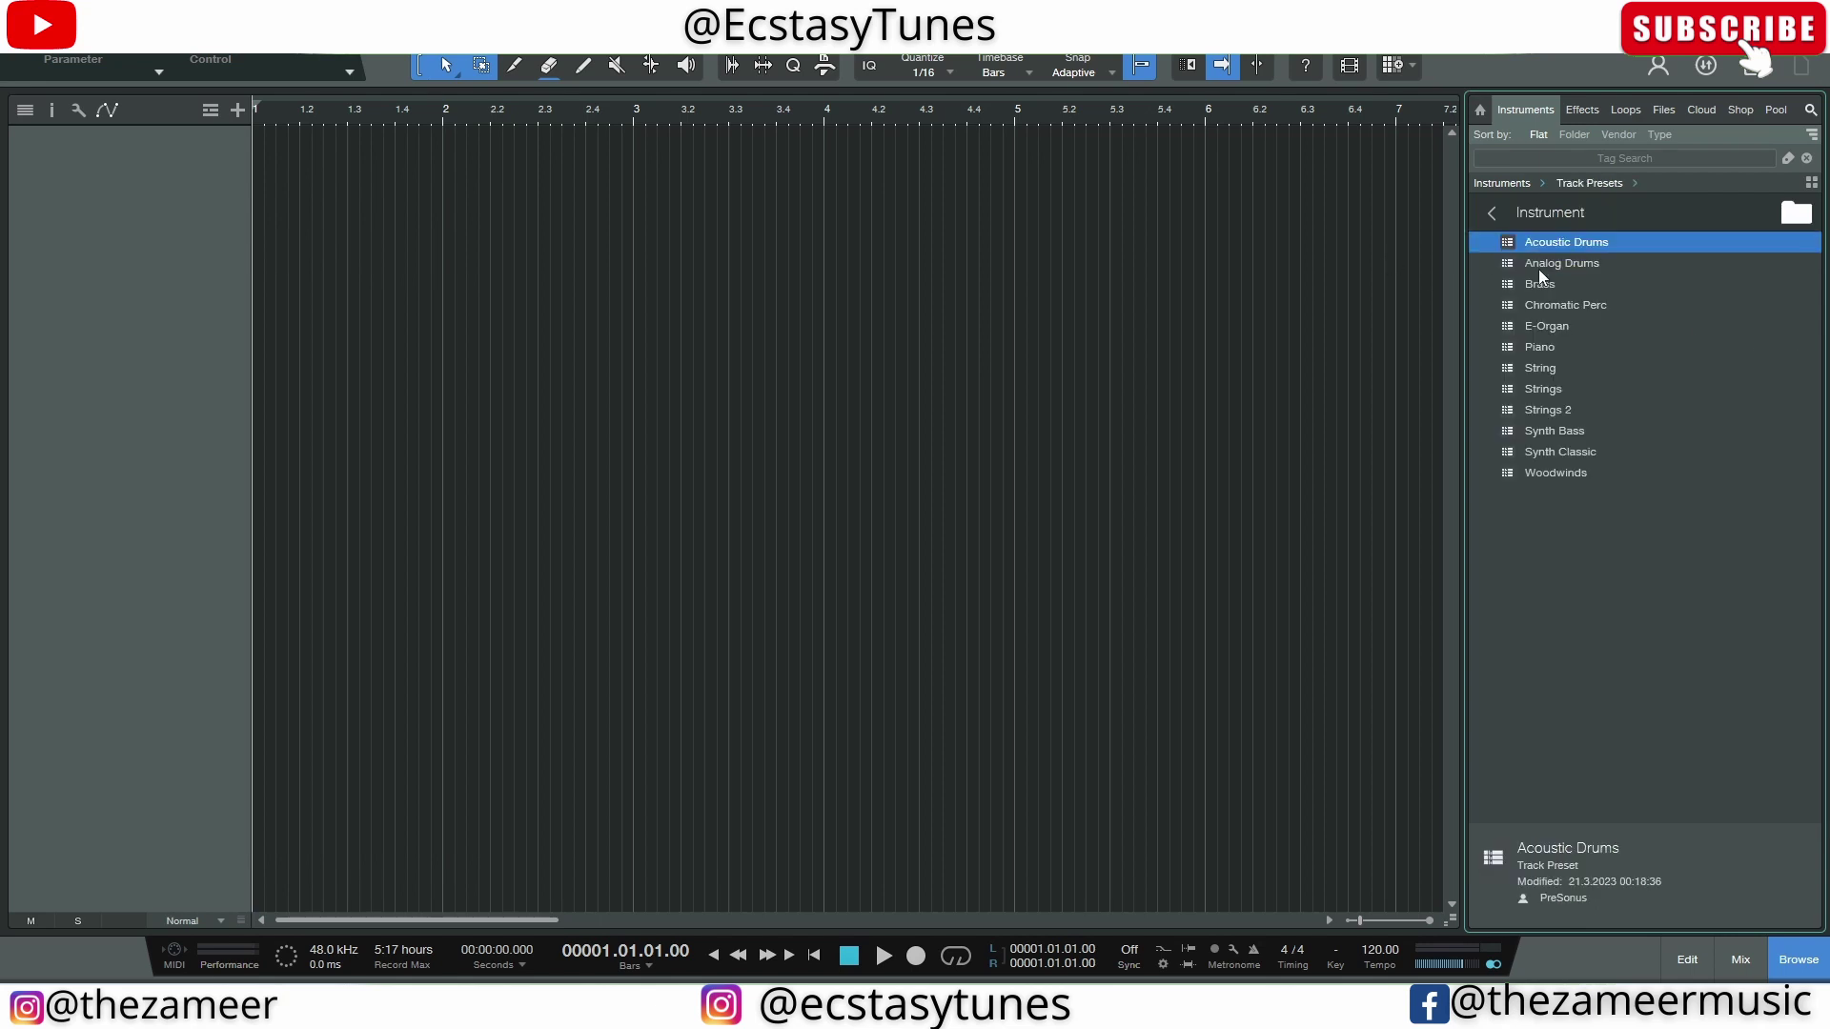
Add the Strings 2 track preset to the empty arrangement and expand its folder track
left_click(1537, 495)
left_click(1559, 410)
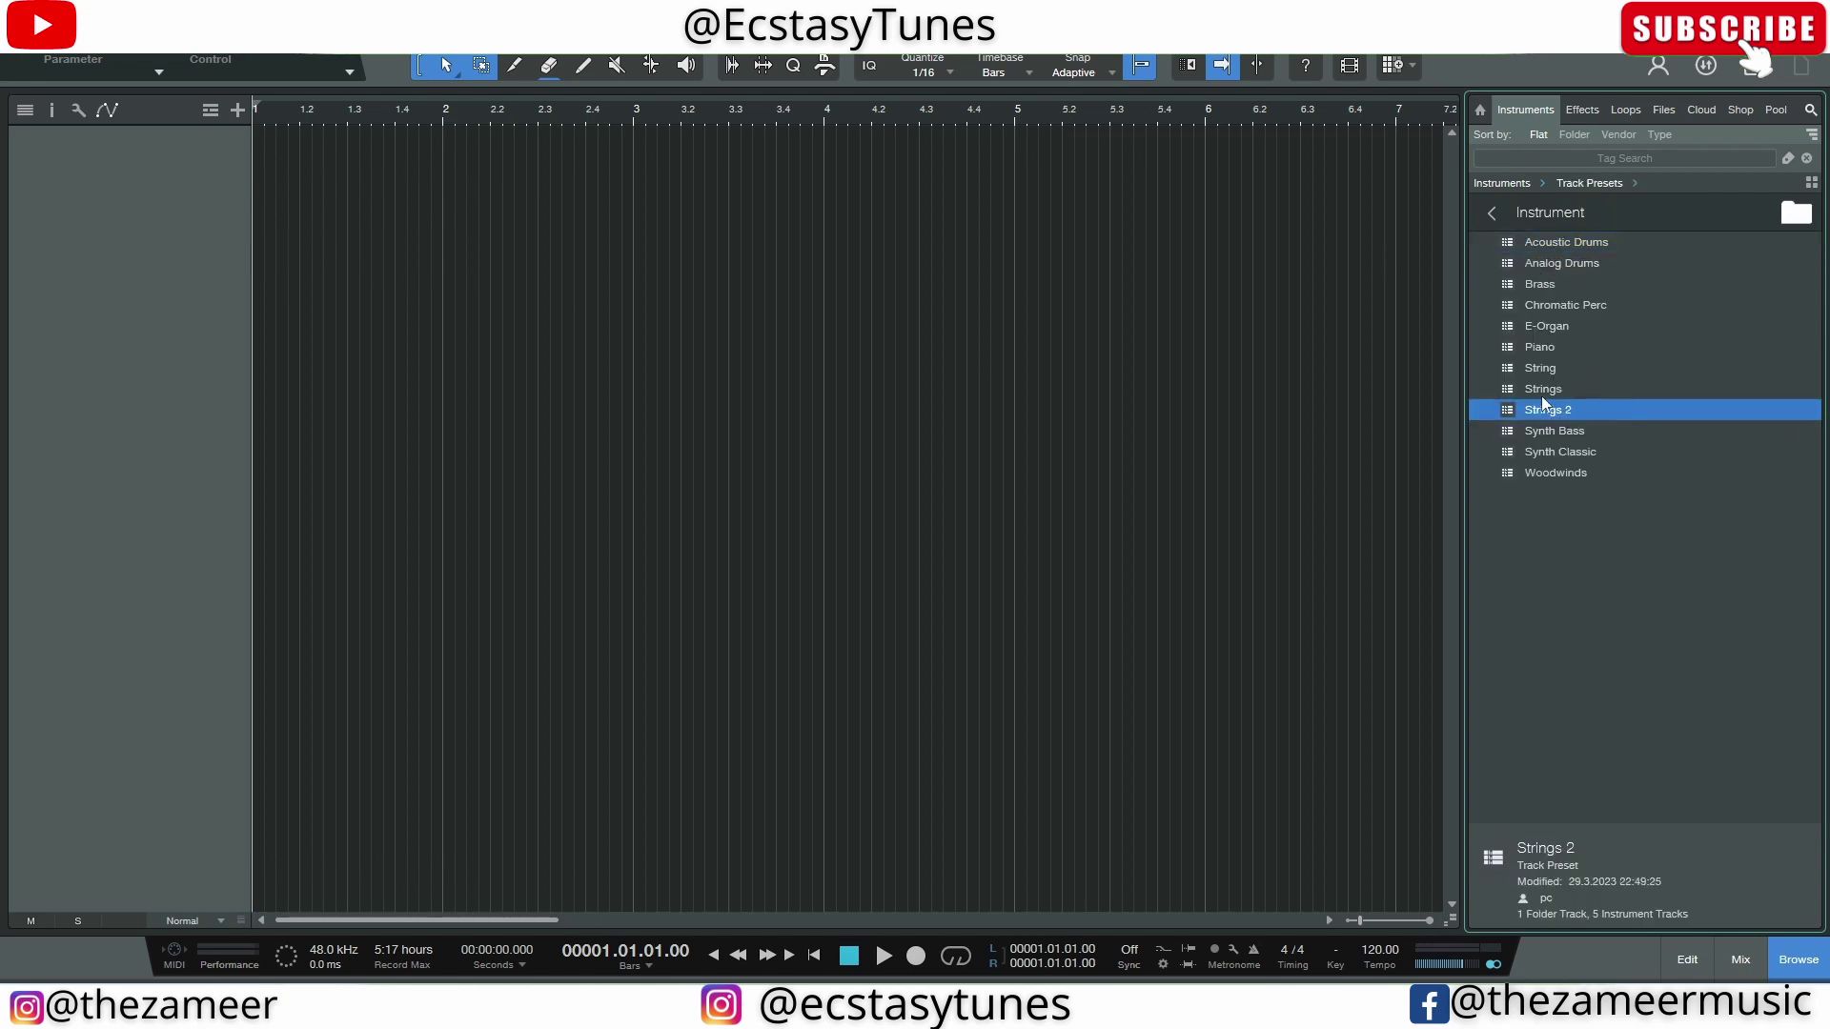
left_click(1536, 390)
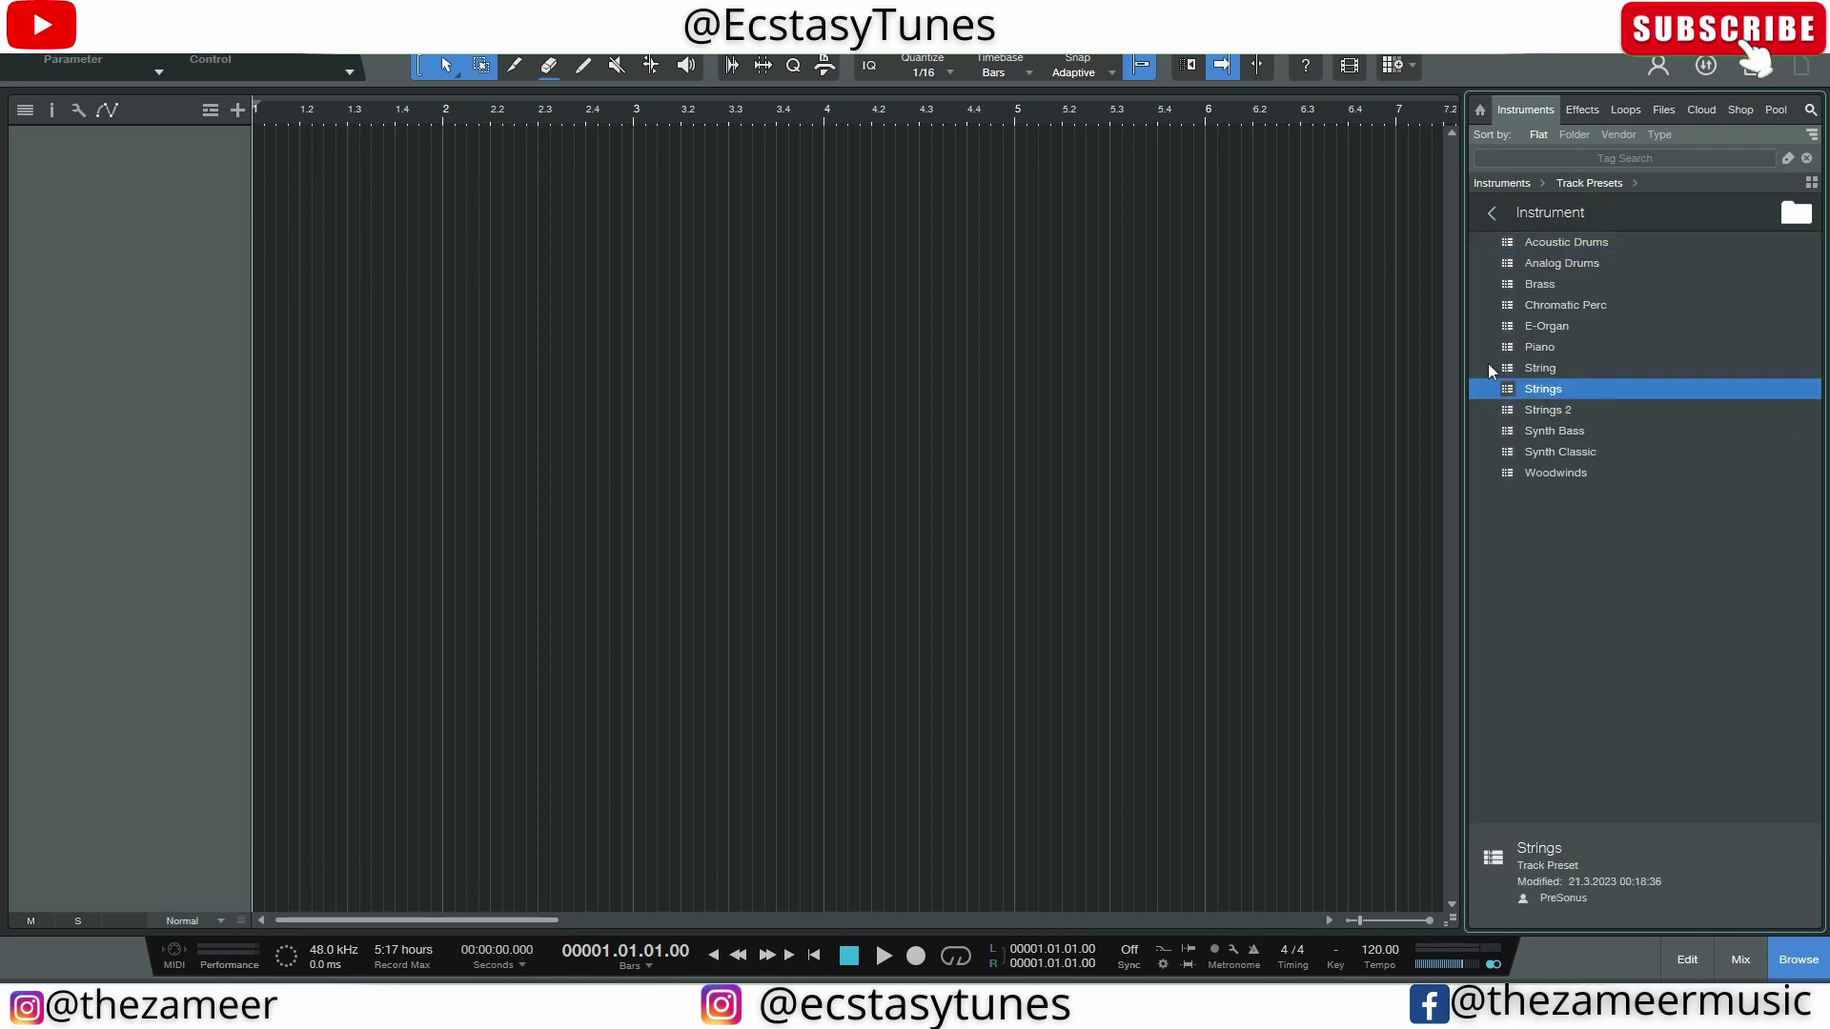
left_click(1562, 416)
left_click_drag(1562, 423, 457, 265)
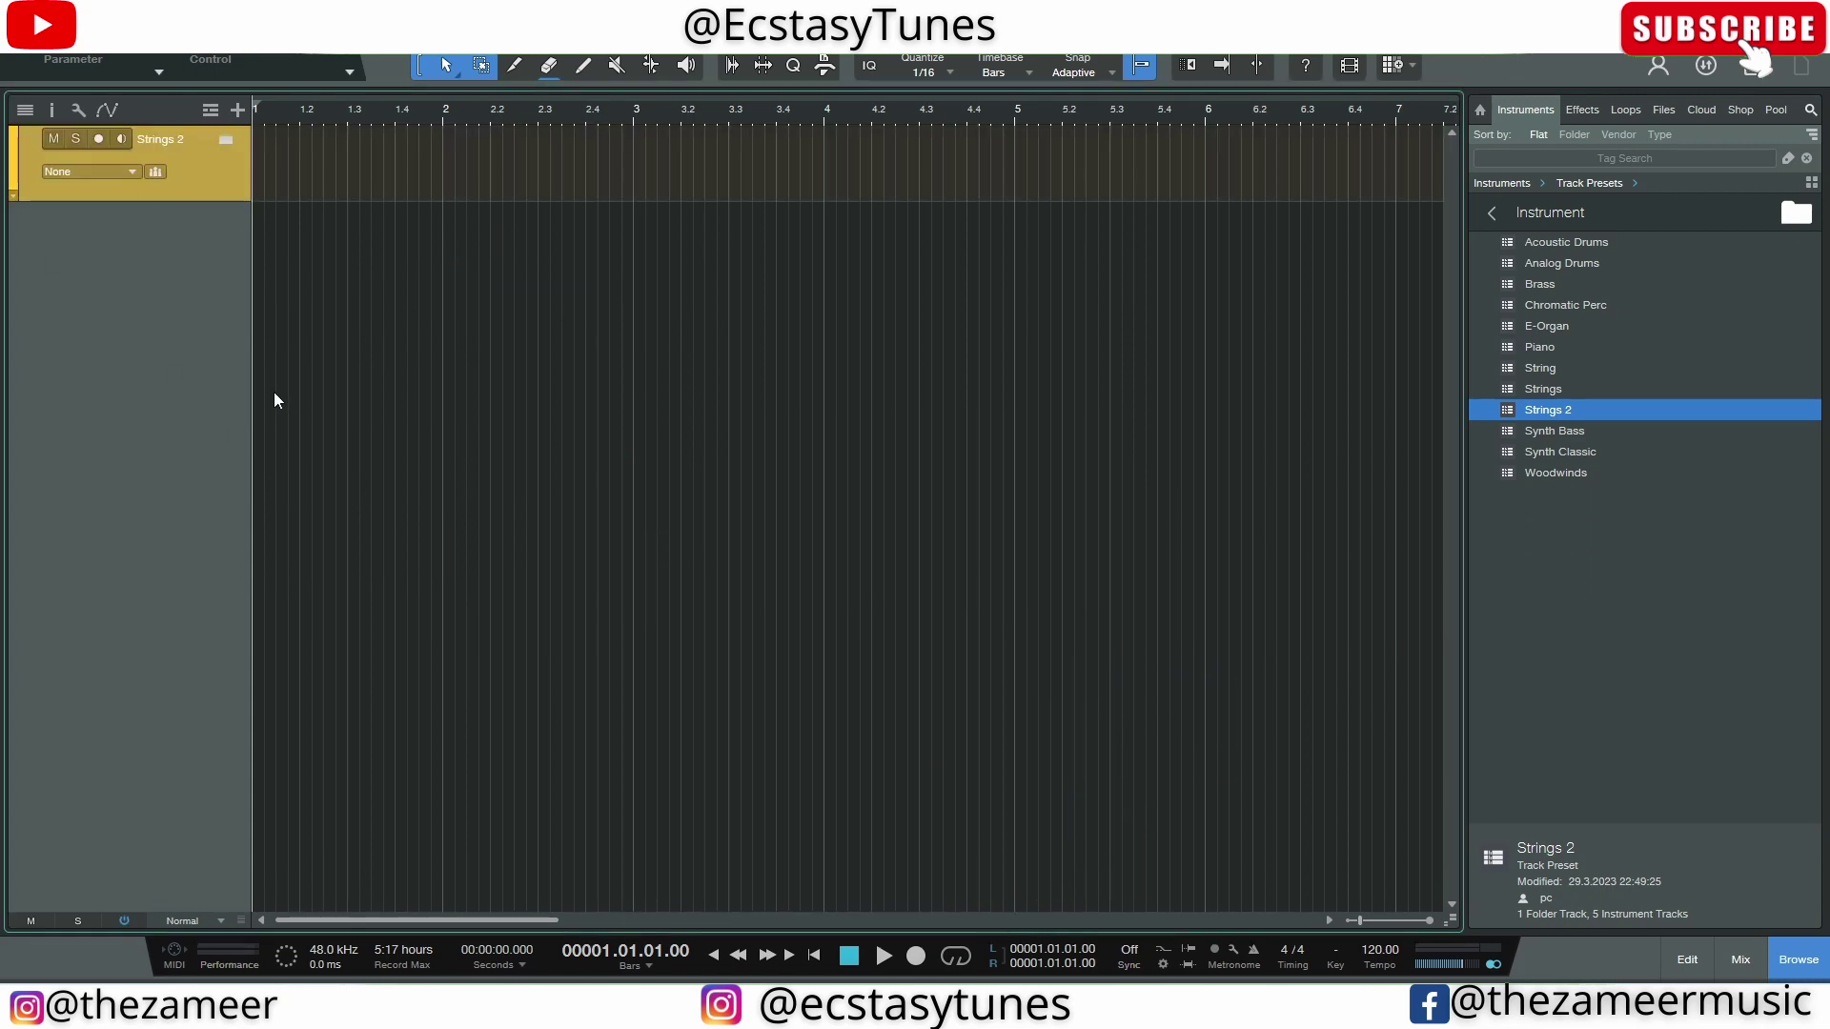
left_click(225, 141)
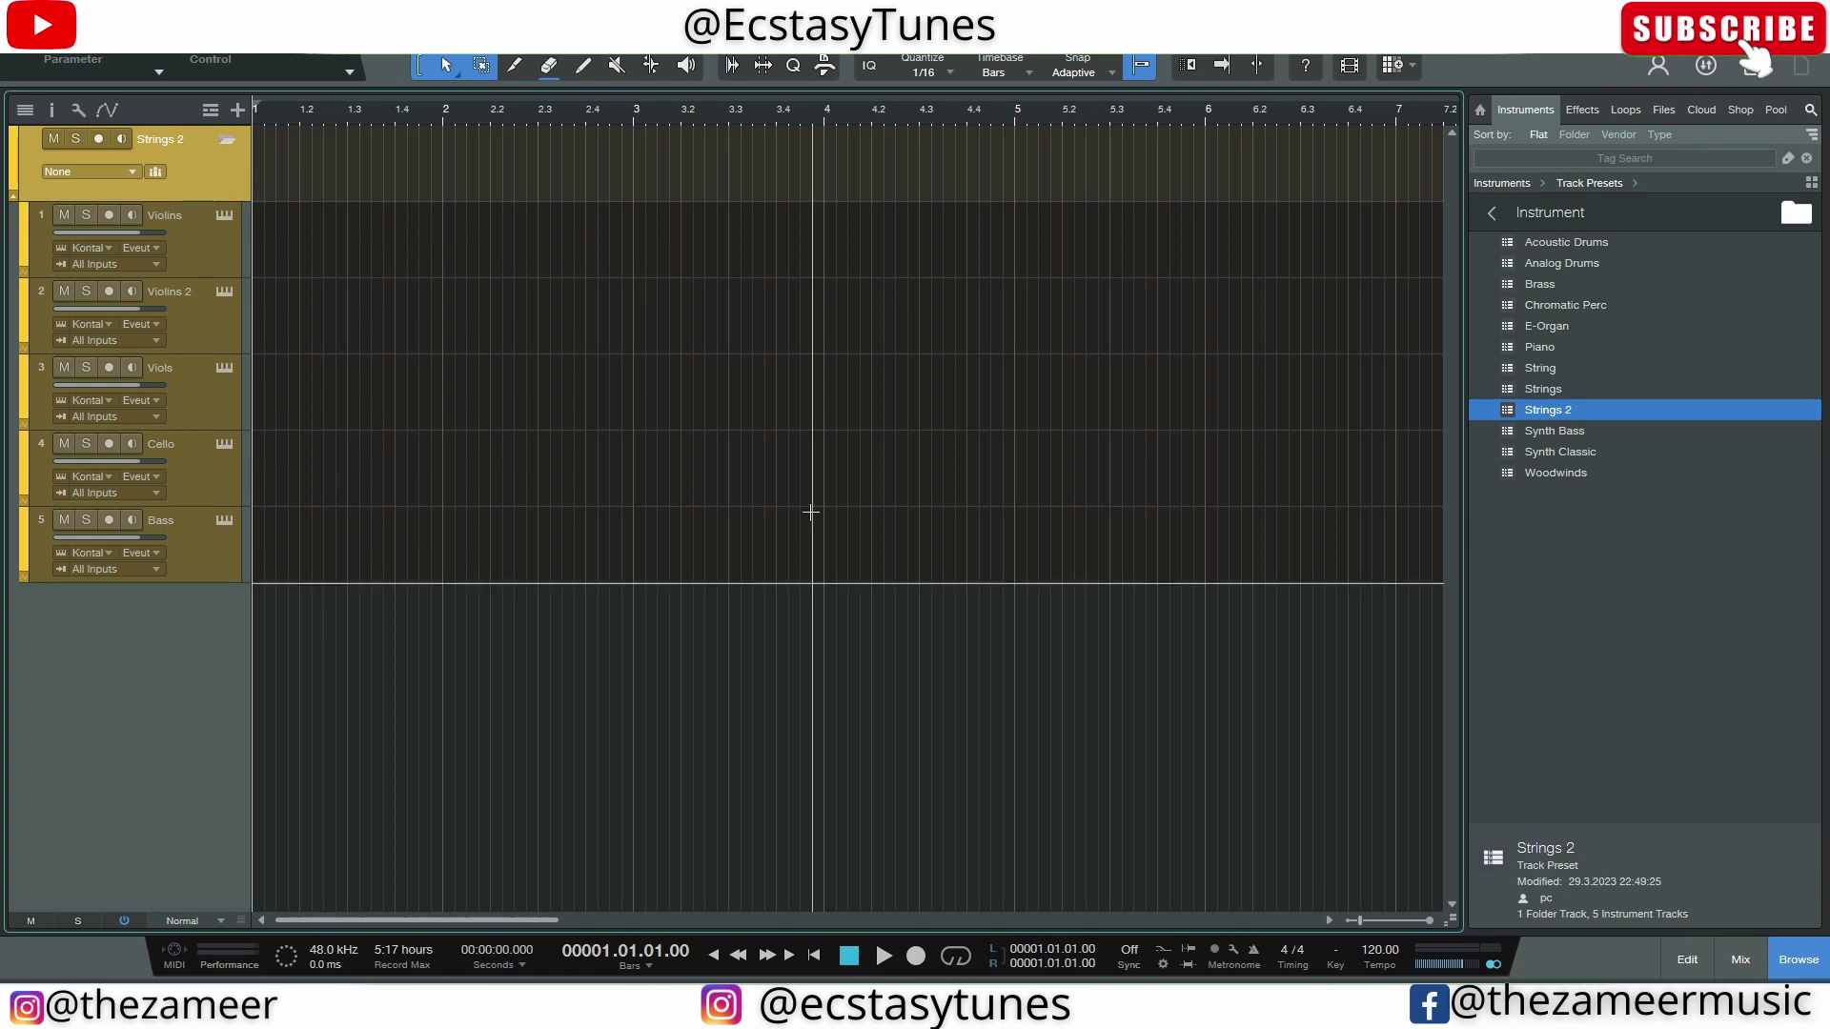
Show the mixer console and enable recording and monitoring on the Violins track
key("F3")
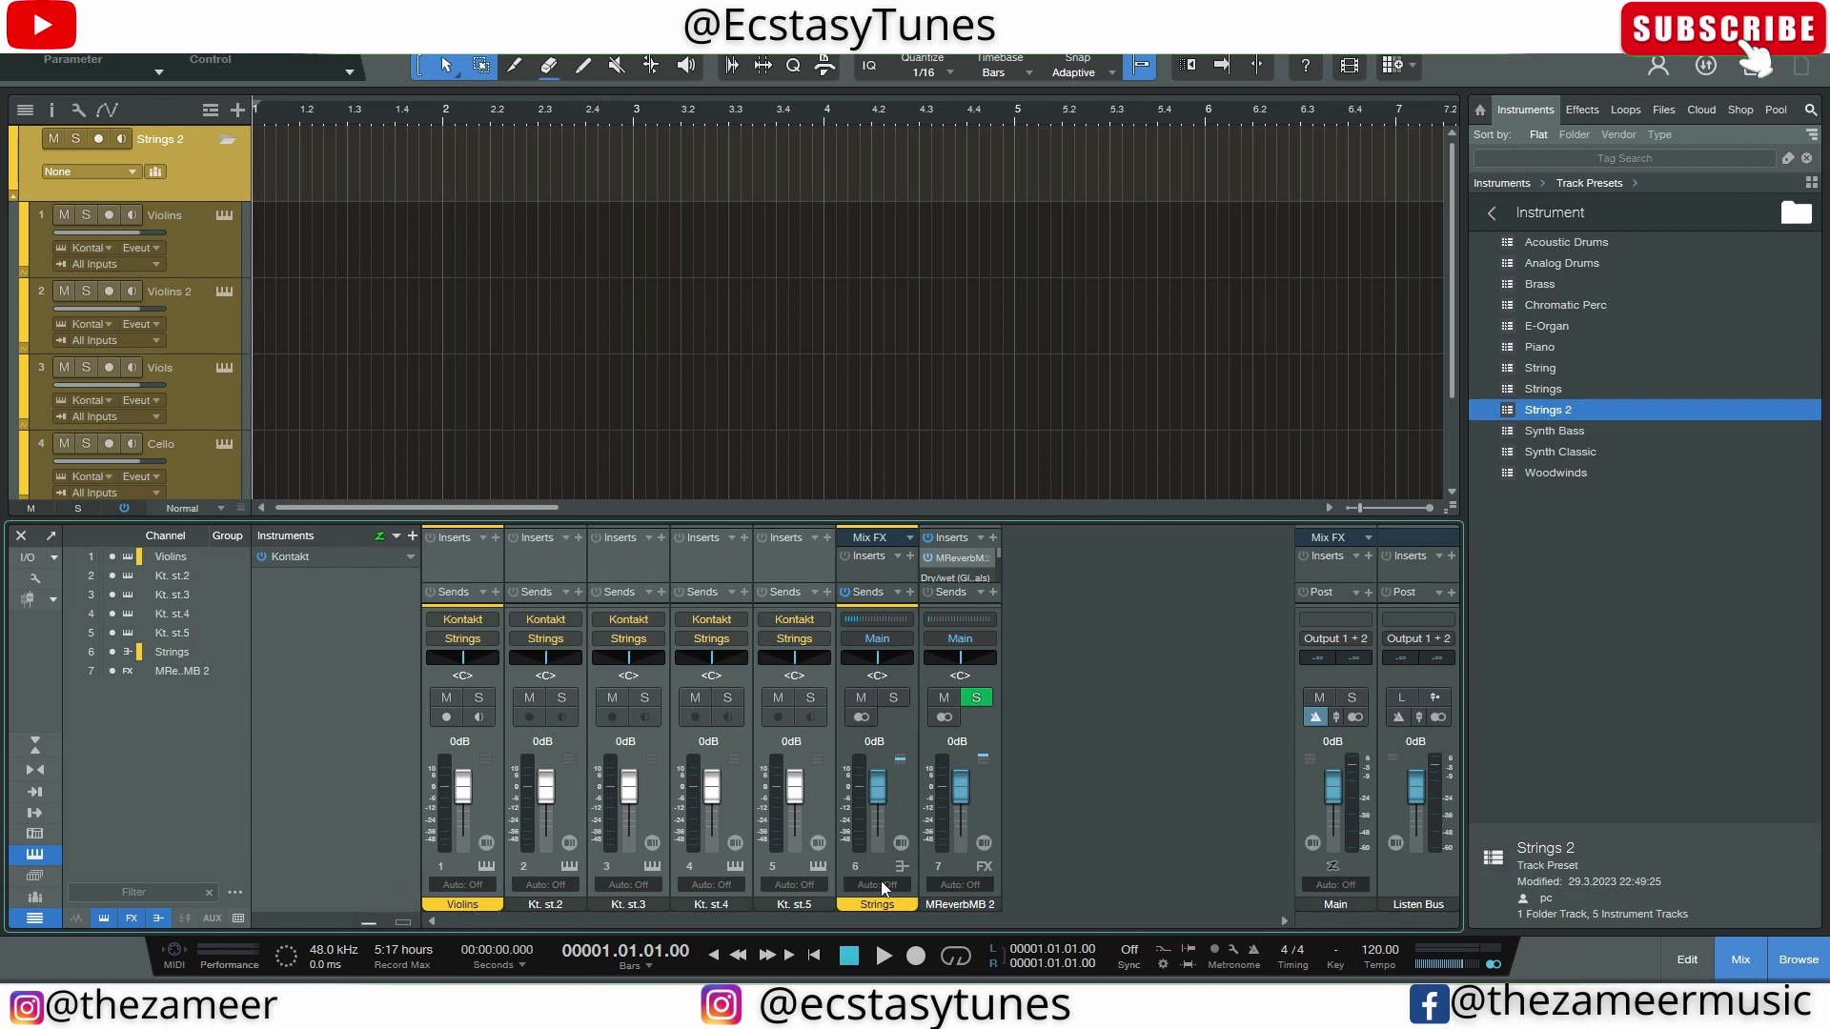
left_click(486, 728)
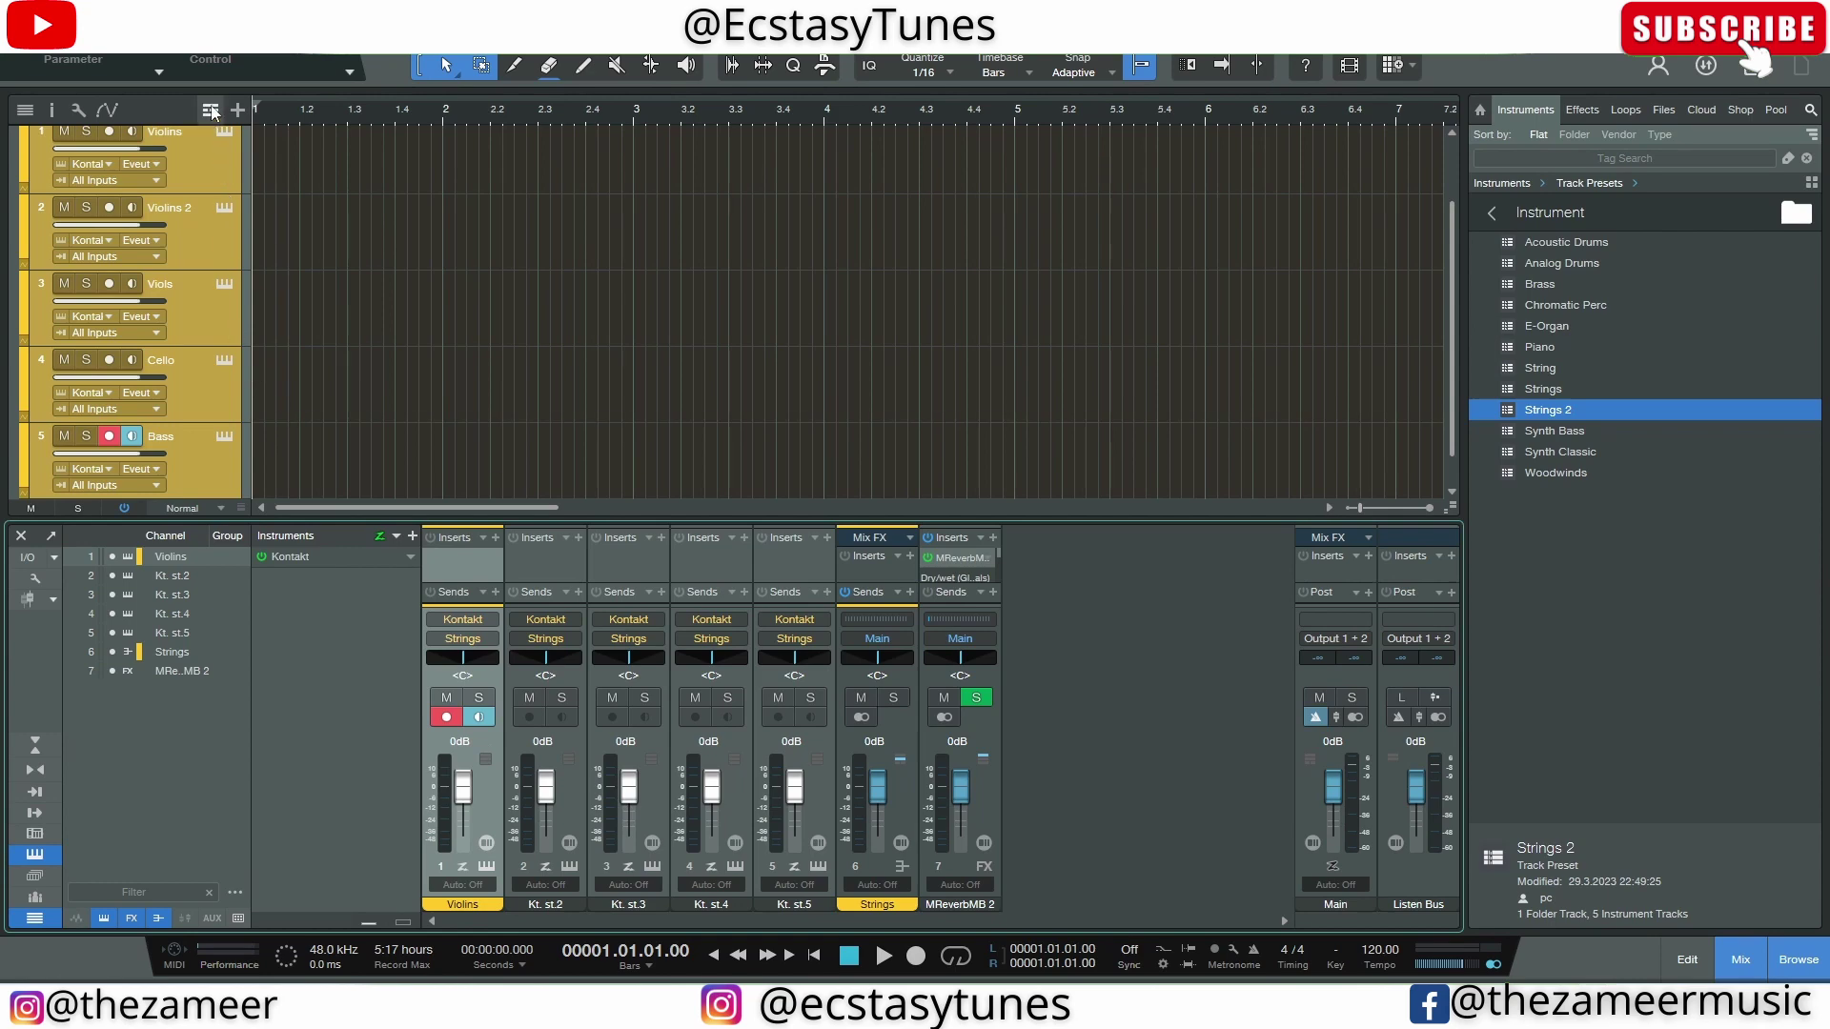
left_click(209, 155)
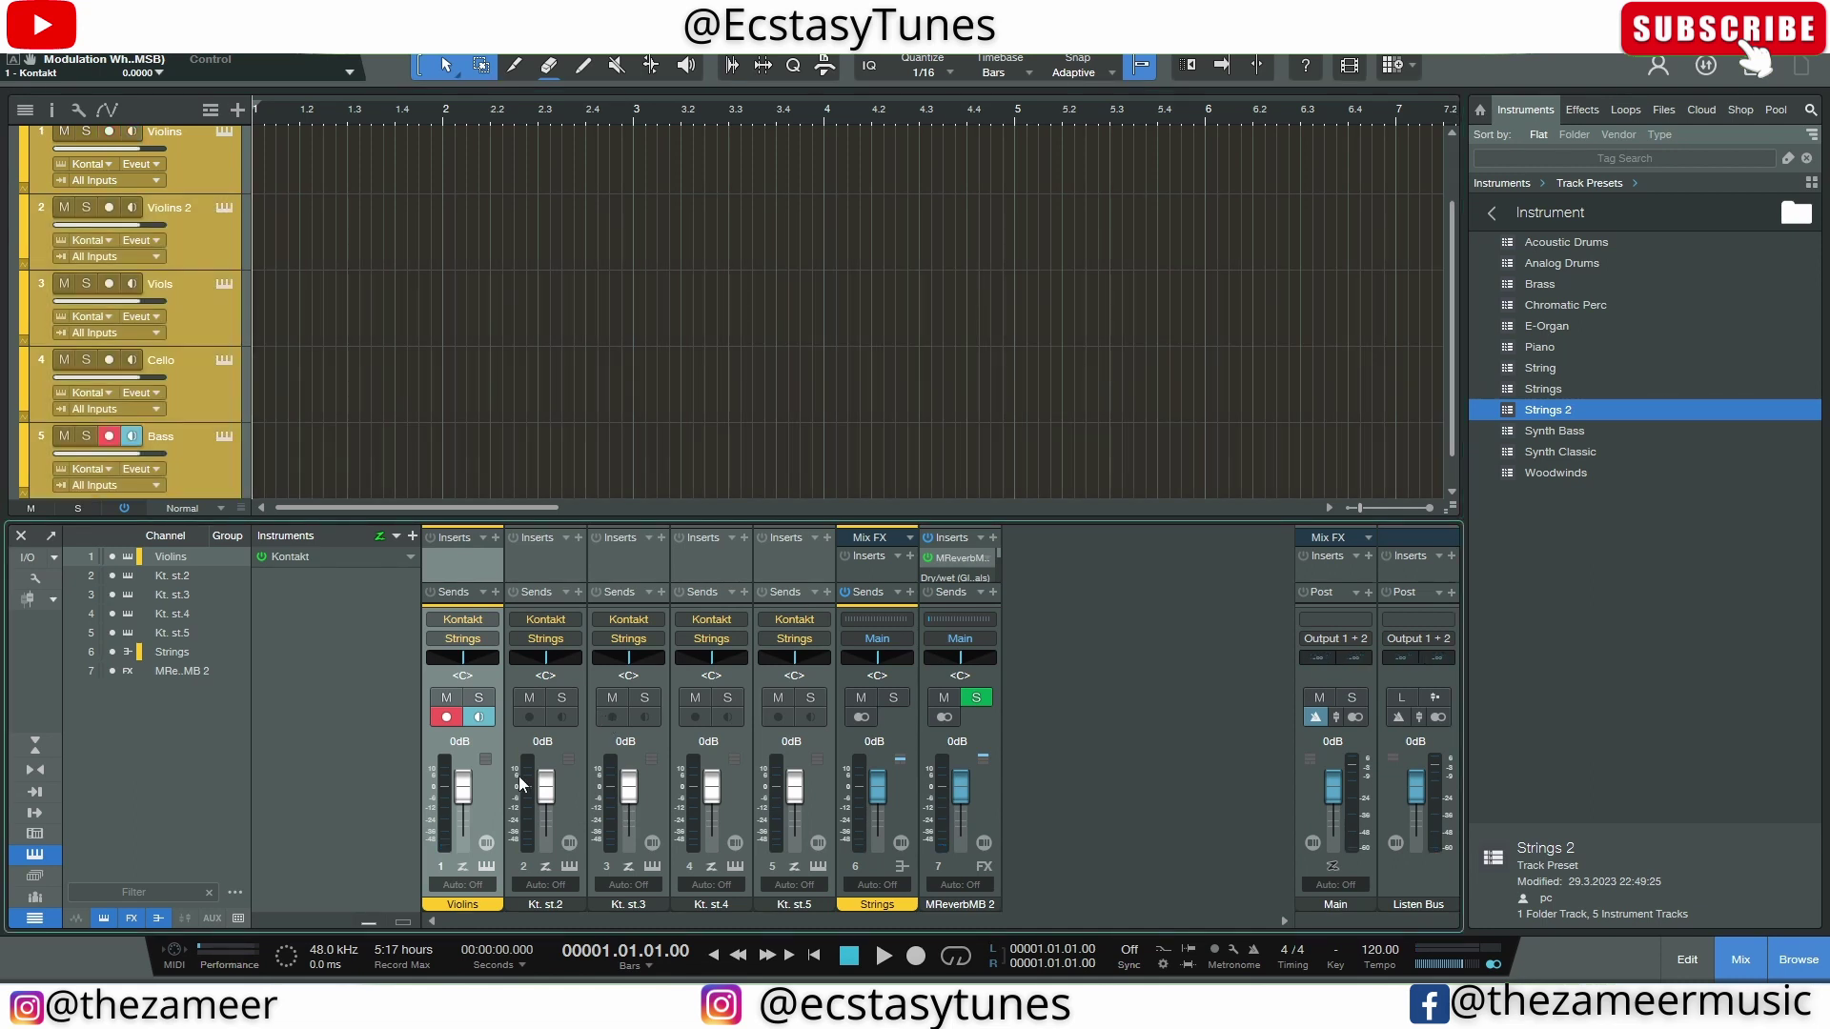
left_click(343, 140)
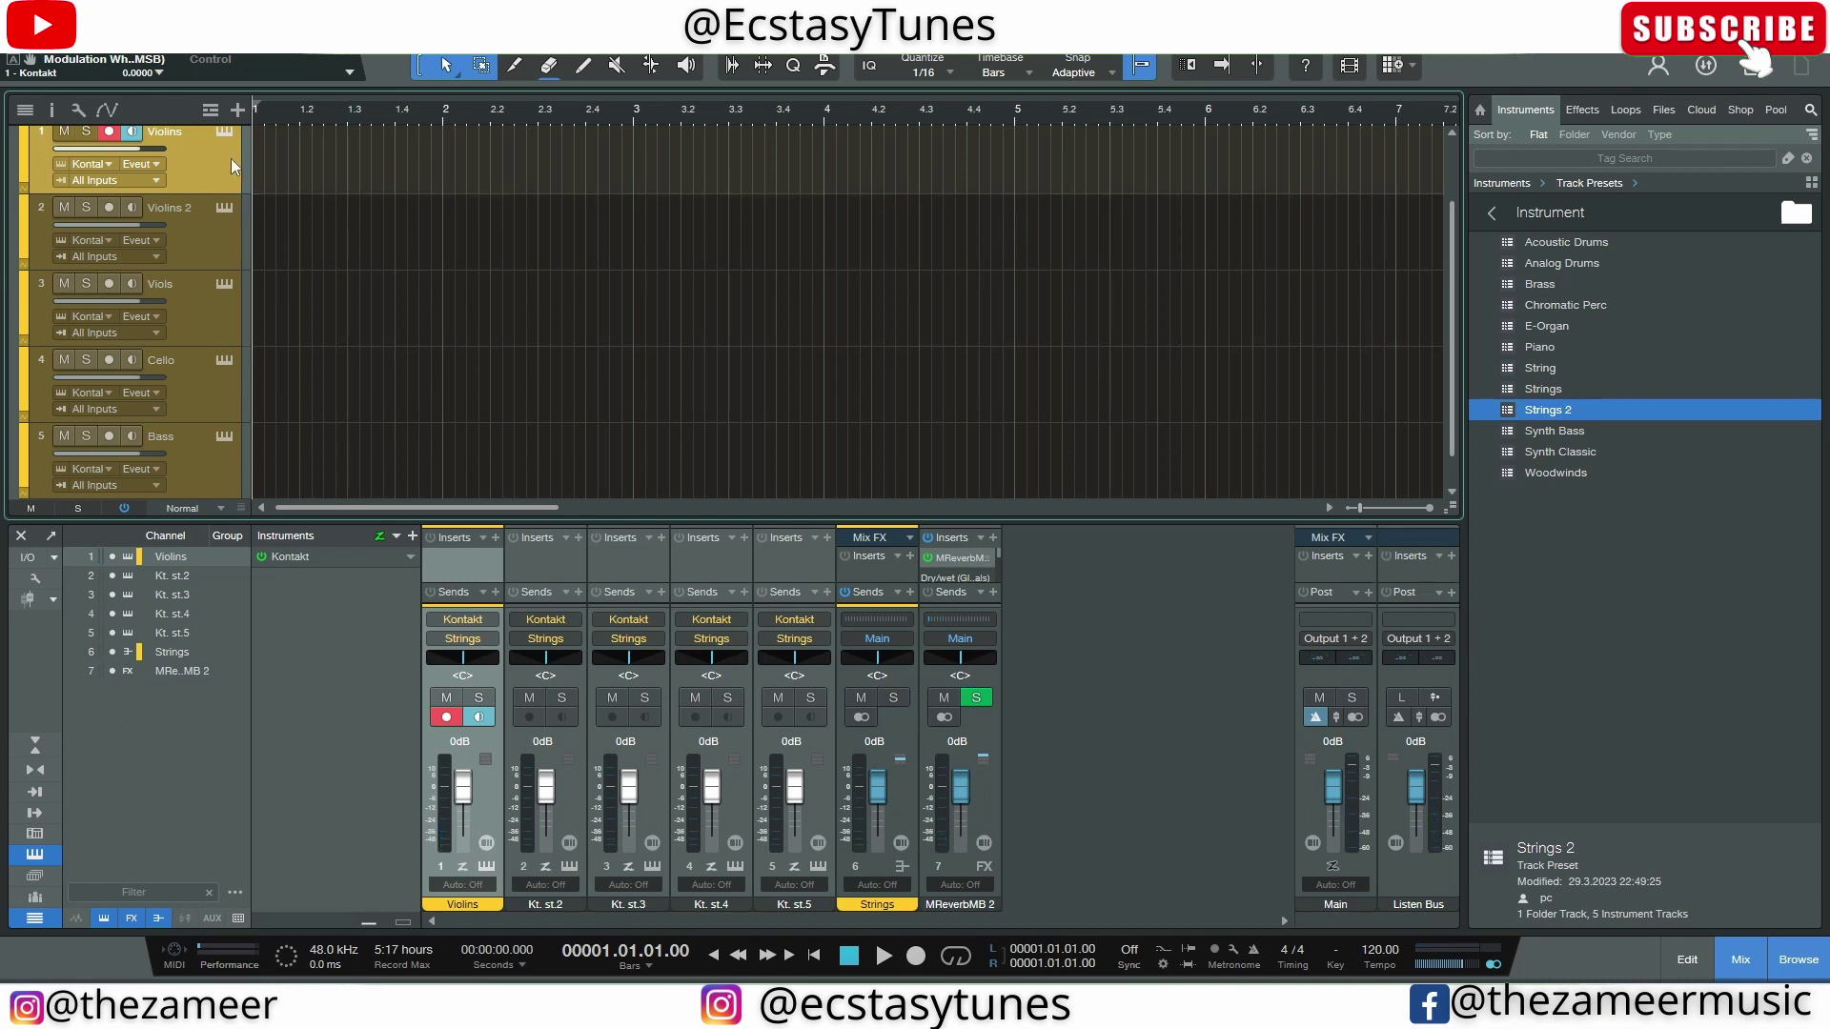
Review the MReverbMB 2 effect channel and the tracks inside the Strings 2 folder, collapsing and re-expanding the folder
left_click(996, 787)
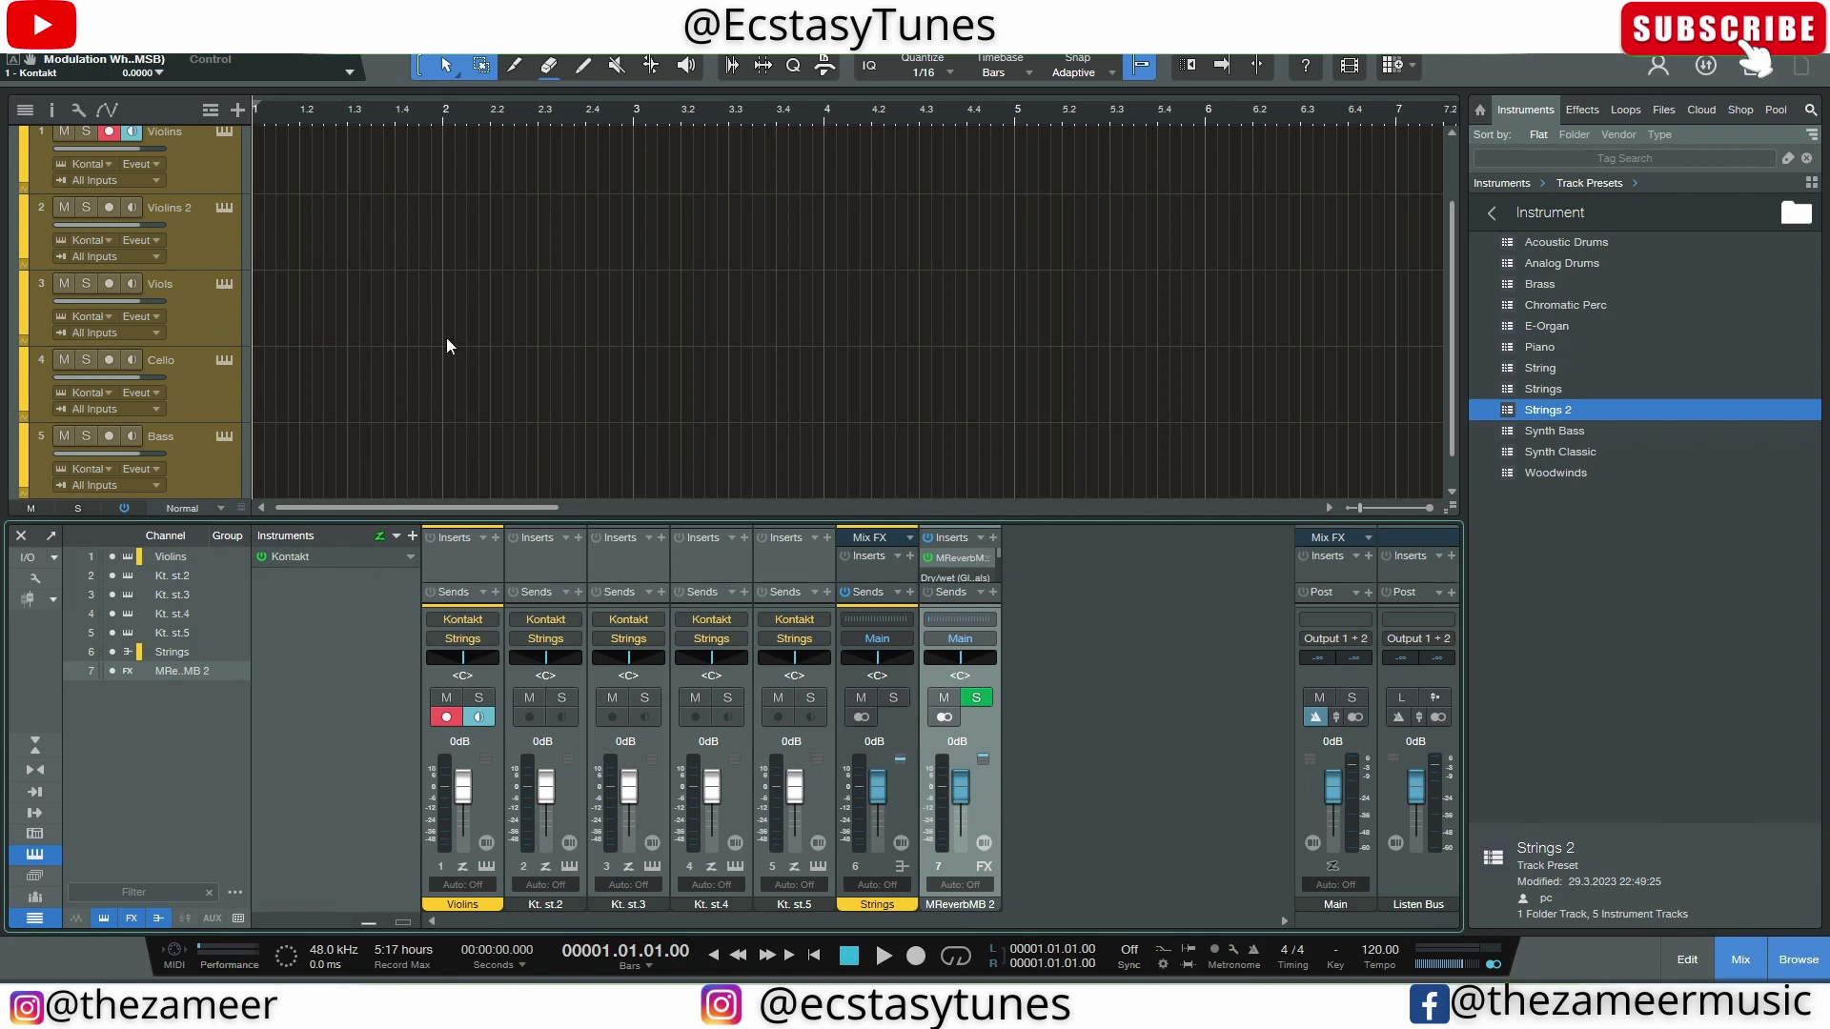
scroll(324, 276, "up", 2)
left_click(227, 141)
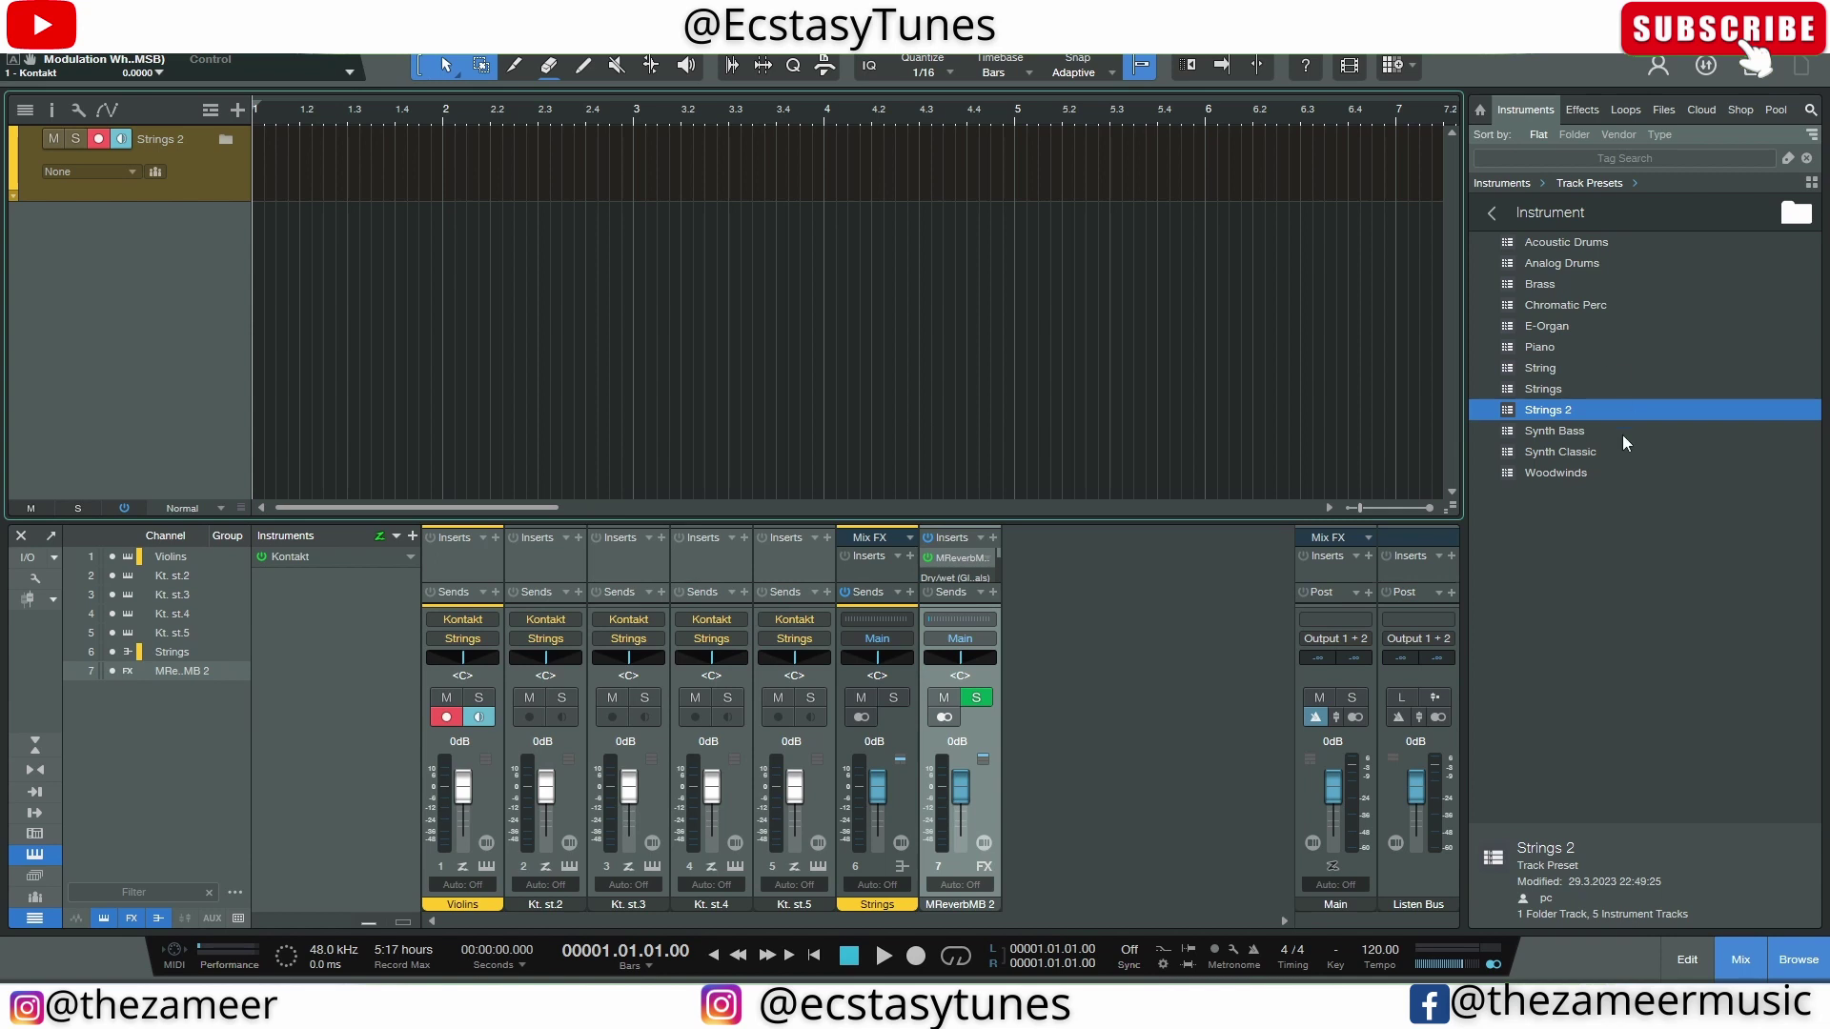
double_click(221, 174)
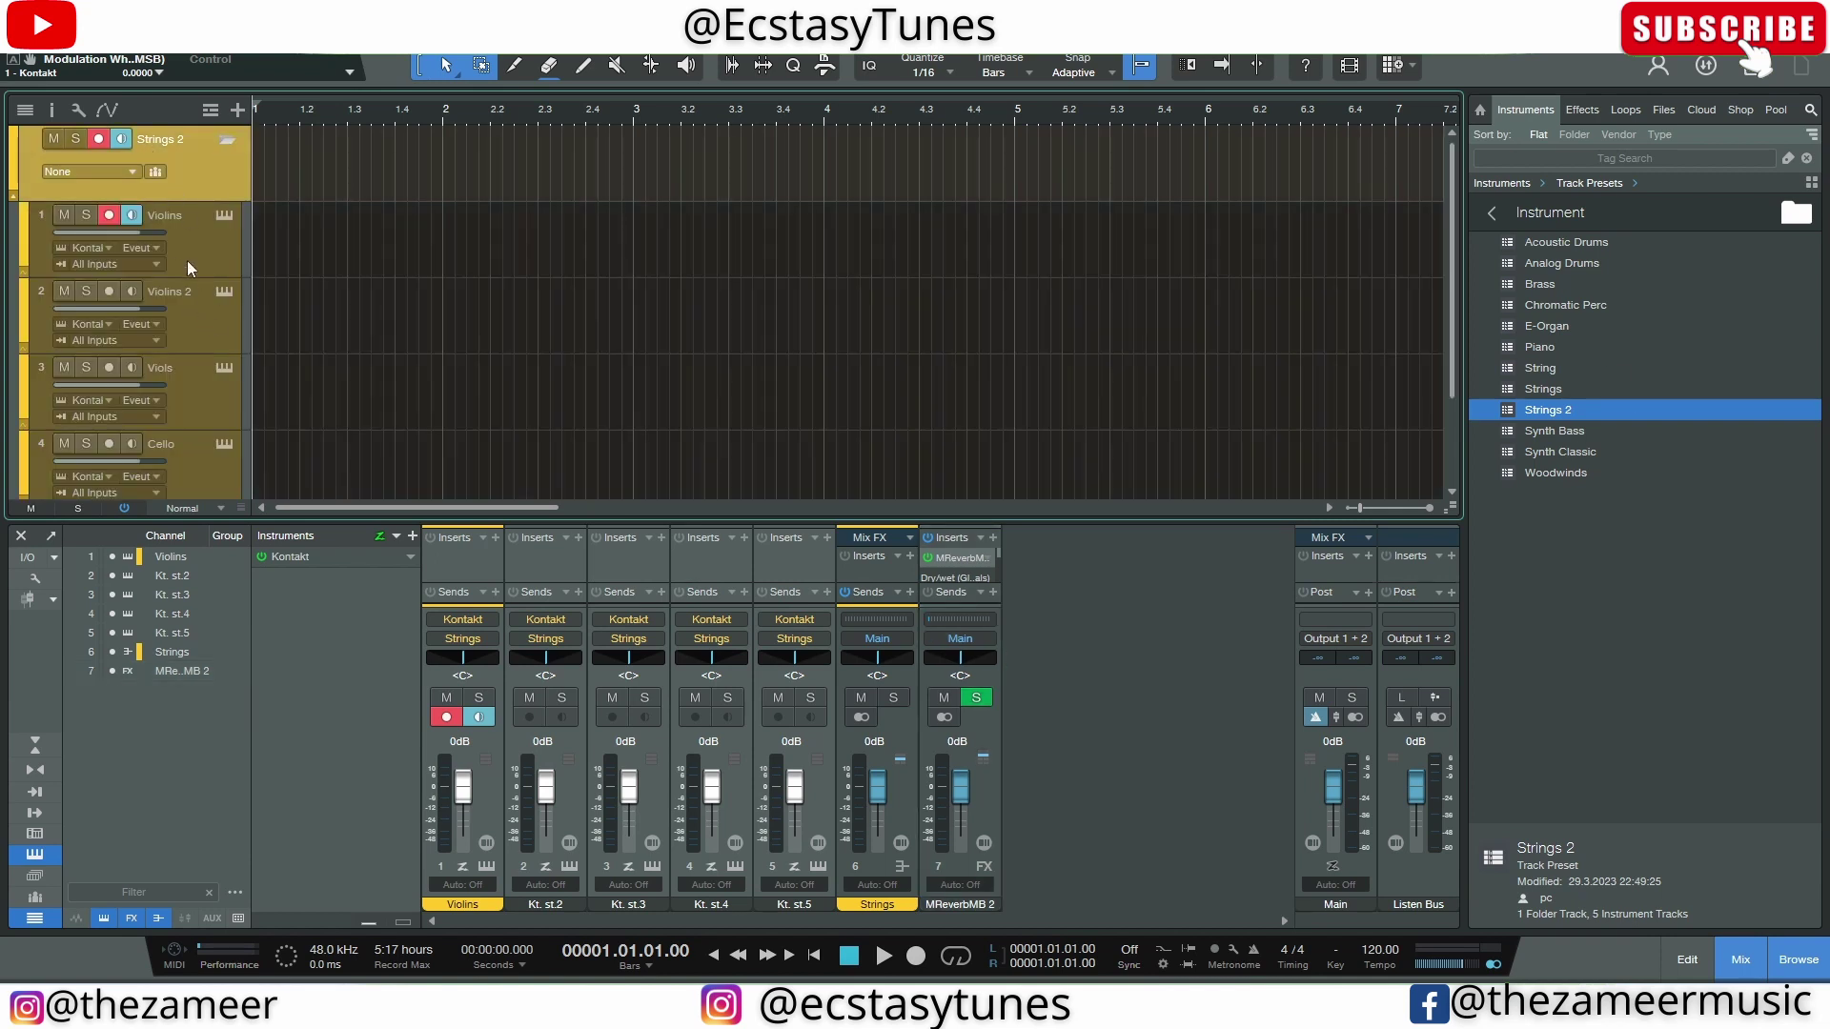
scroll(197, 253, "down", 2)
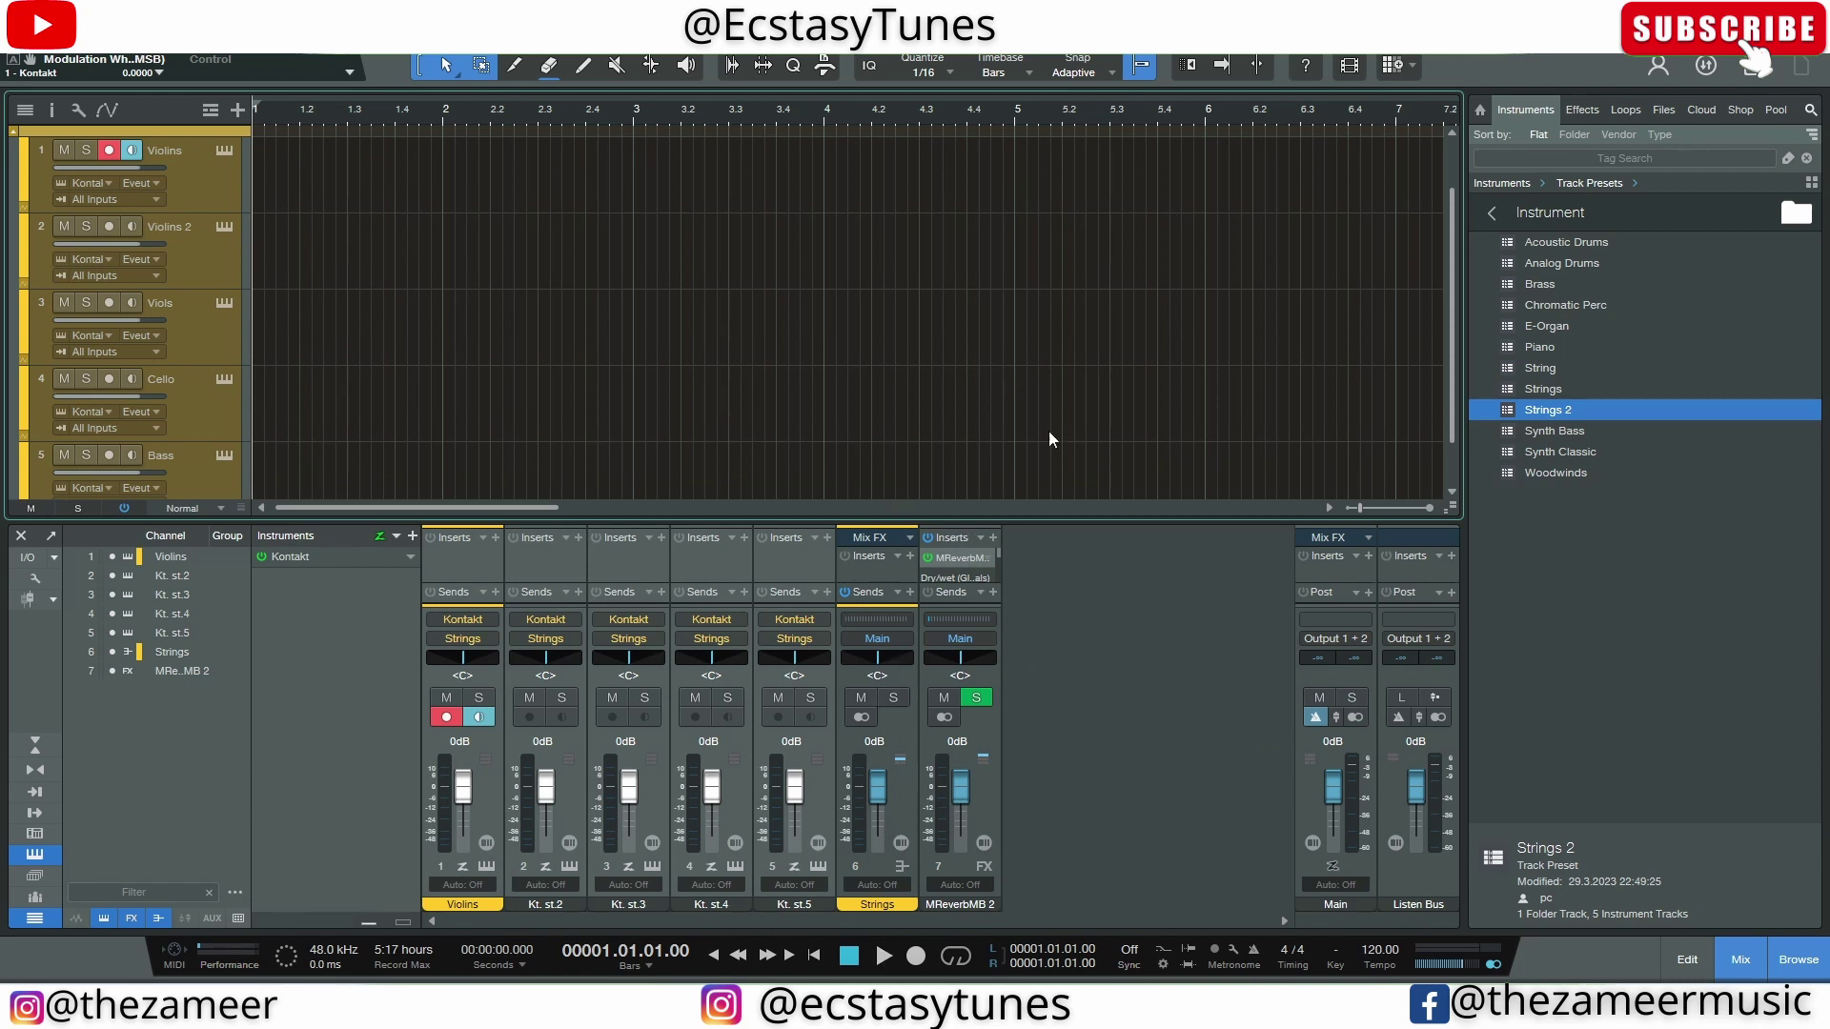
scroll(1048, 438, "up", 2)
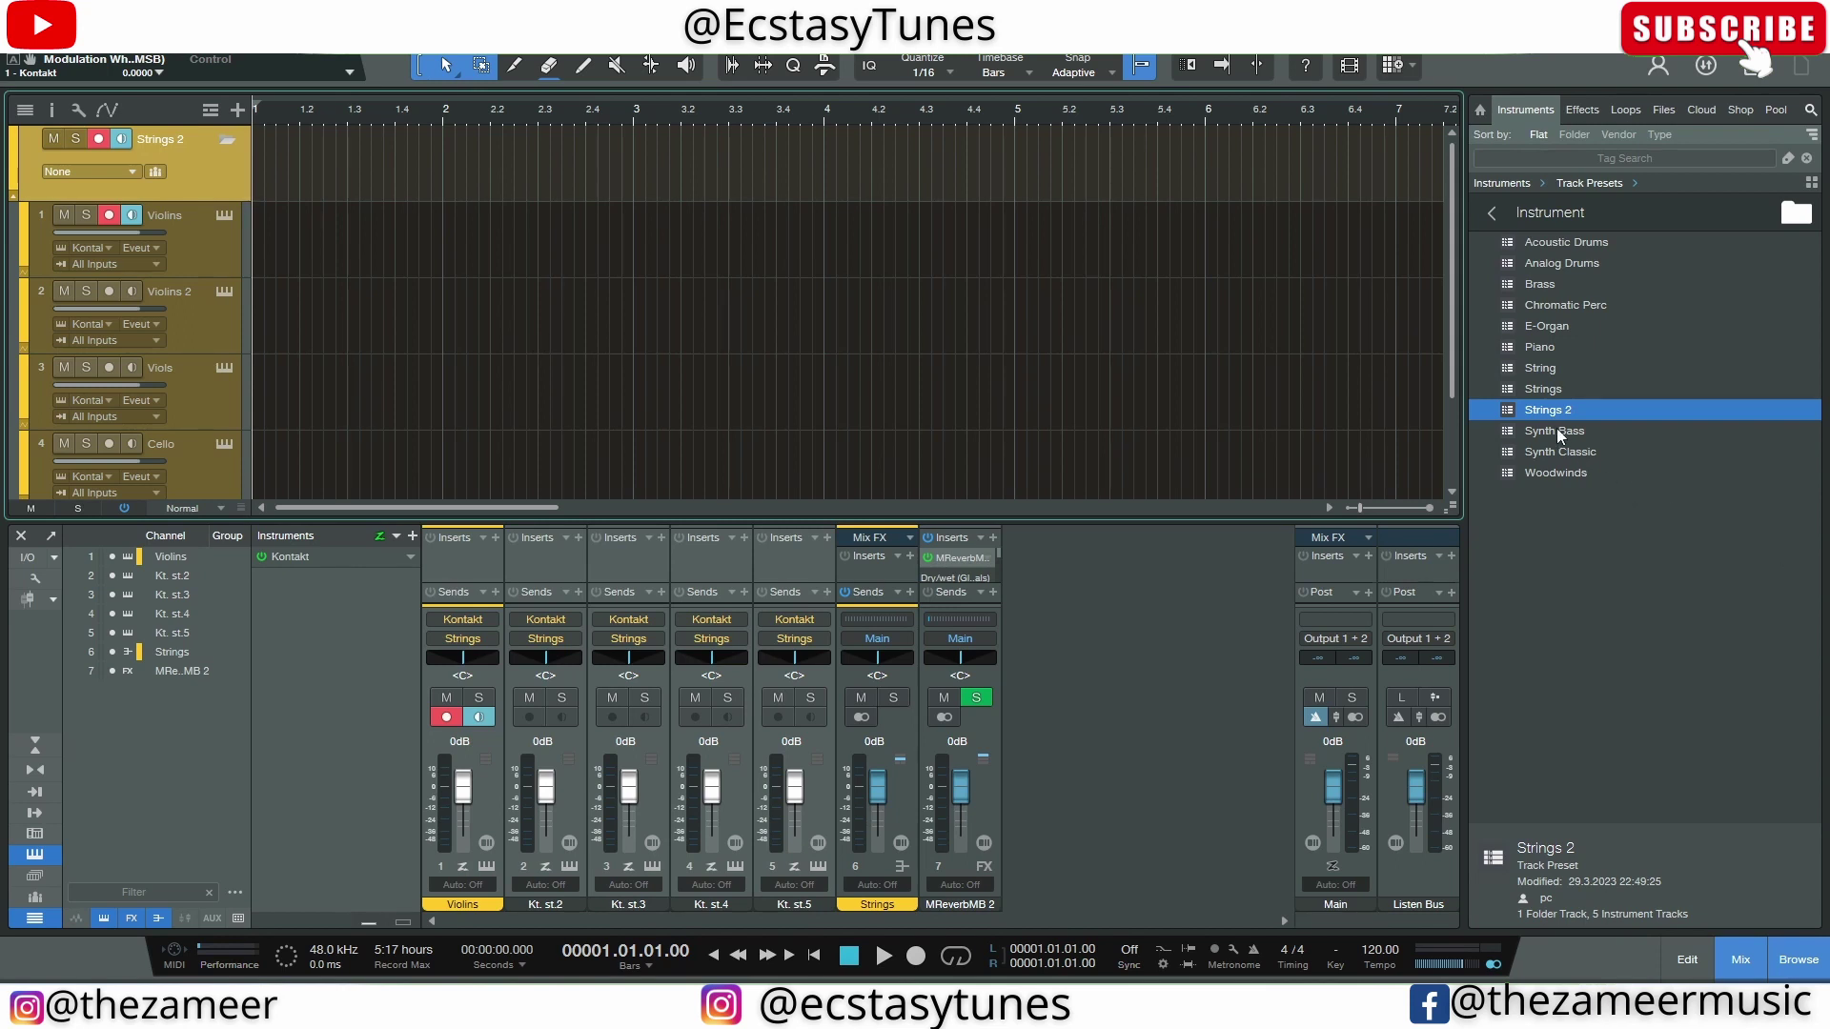
Create a folder named Orchestral in the Instrument track presets and move the Strings 2 preset into it
left_click(1527, 506)
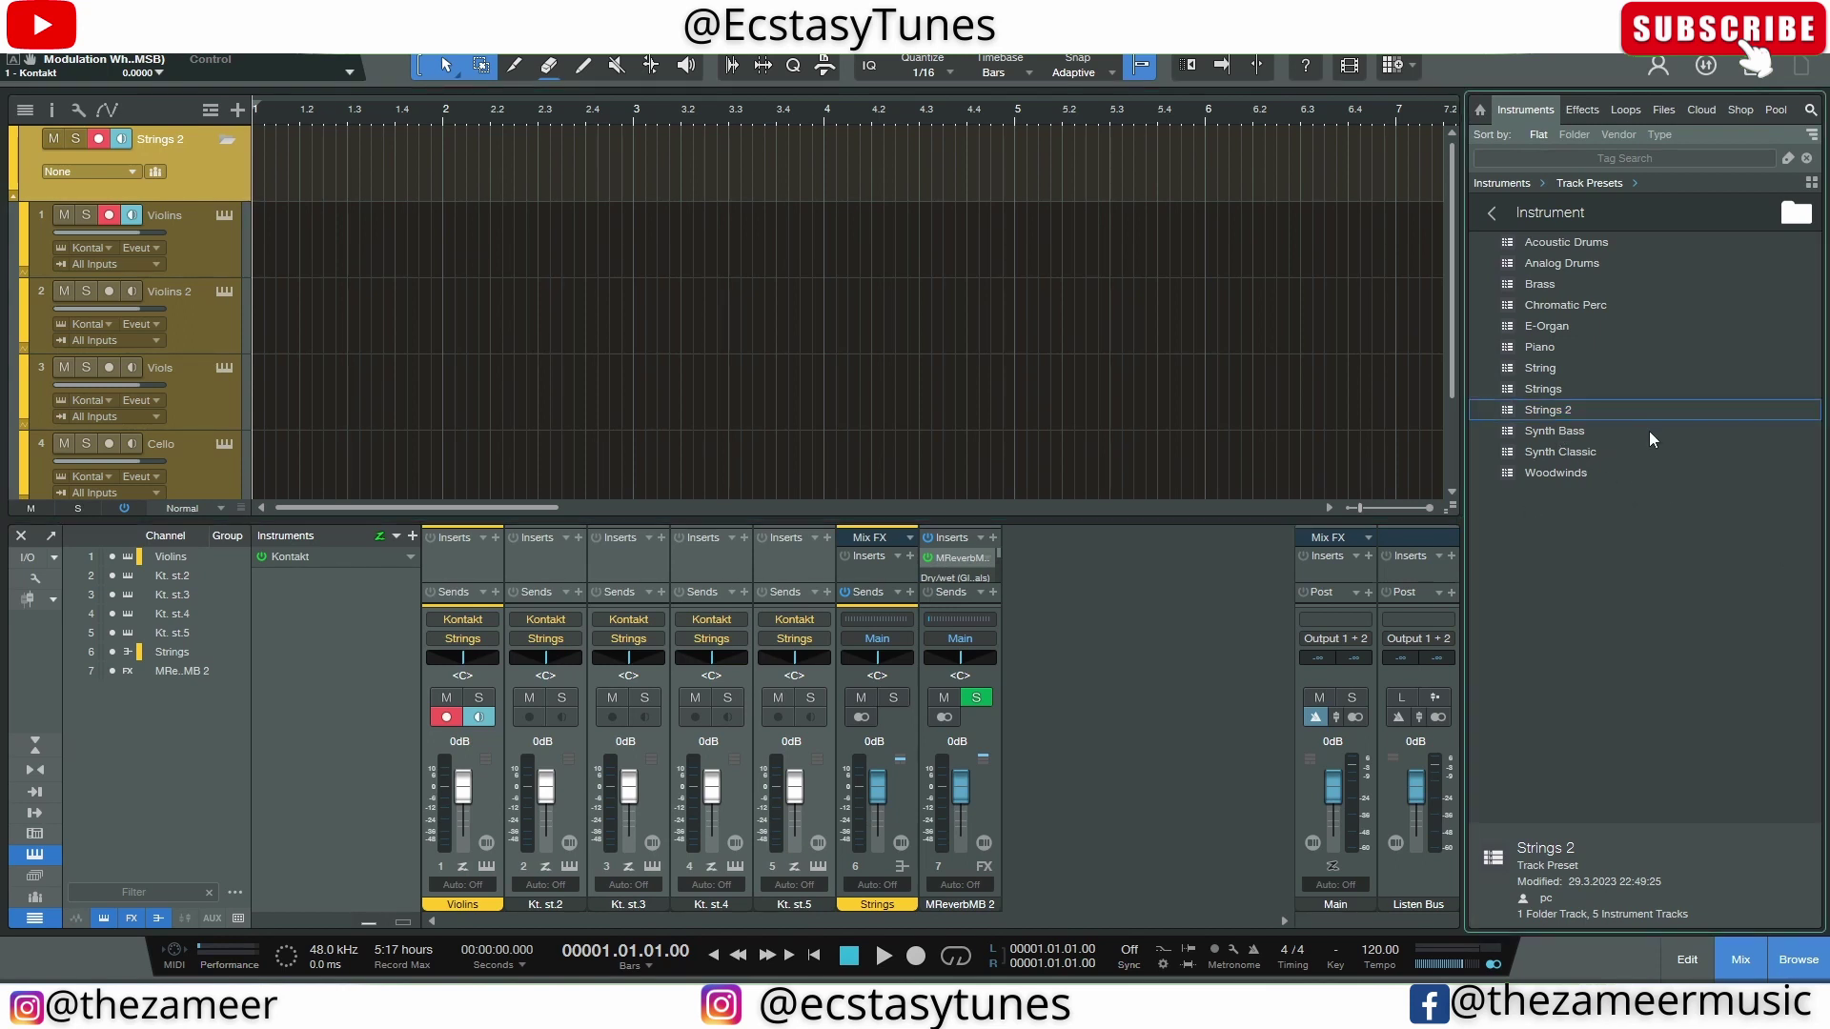
right_click(1523, 507)
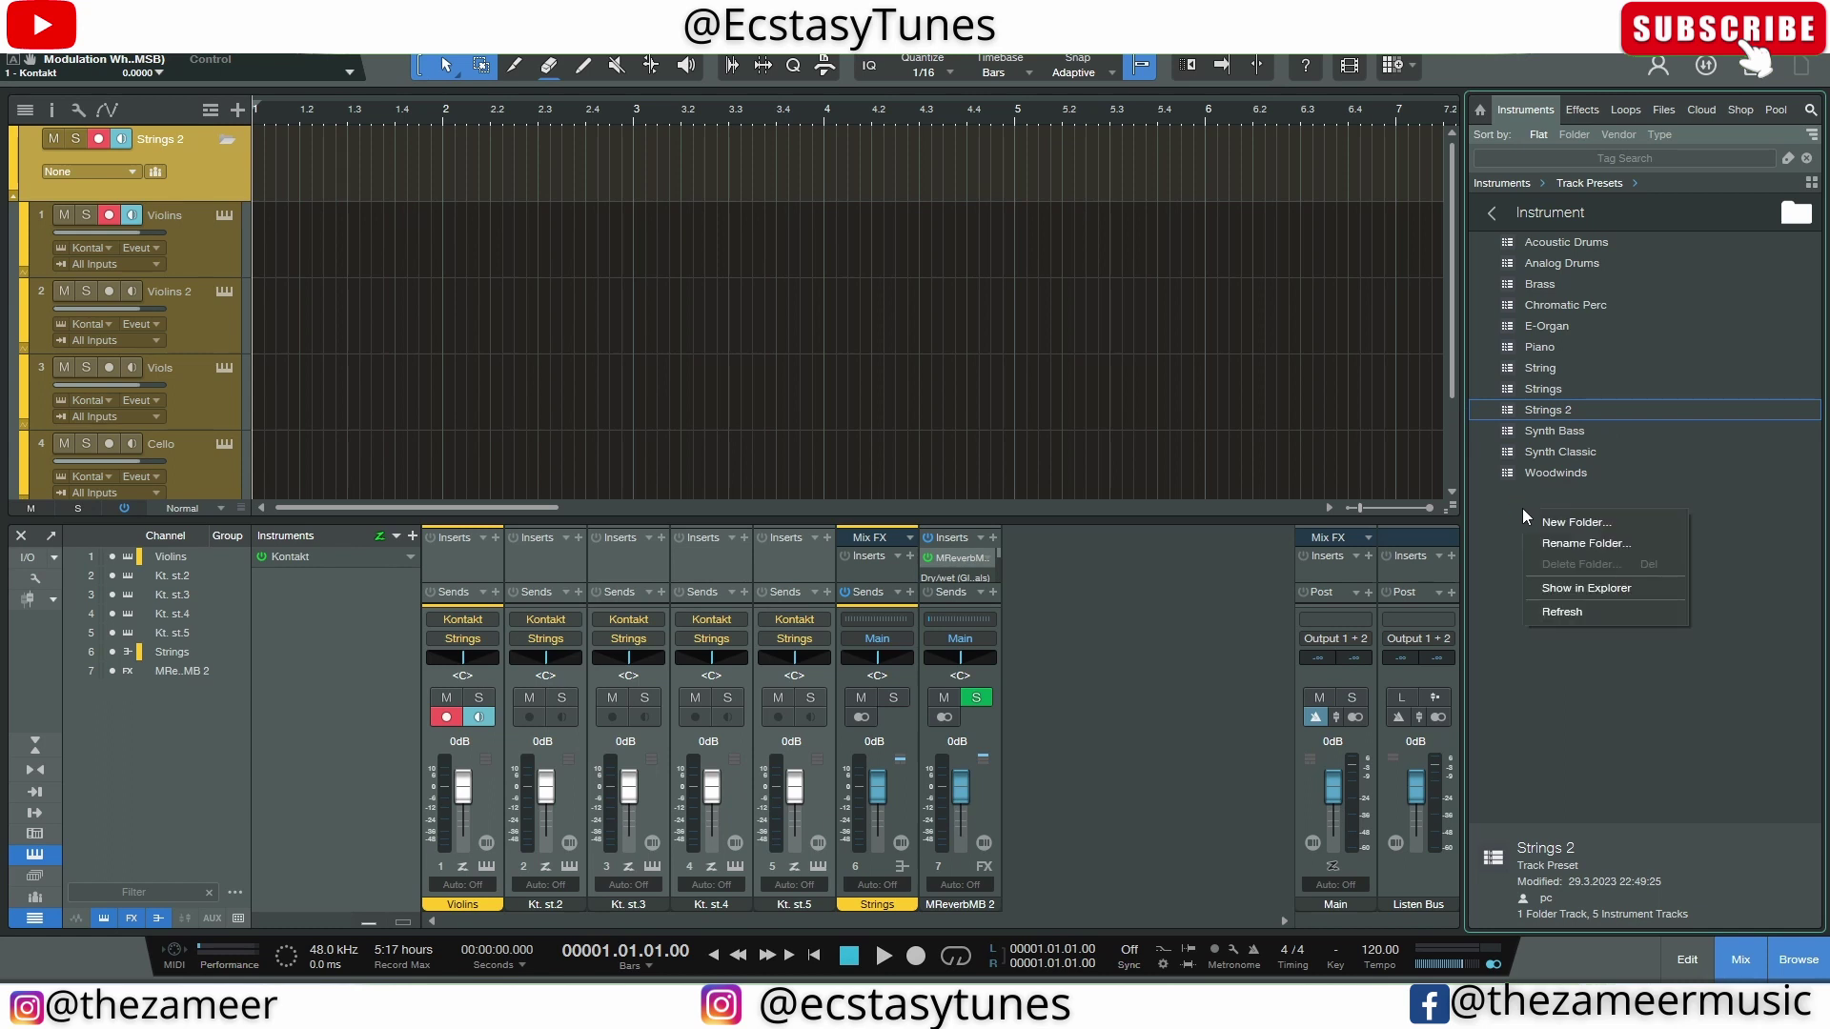
left_click(1572, 523)
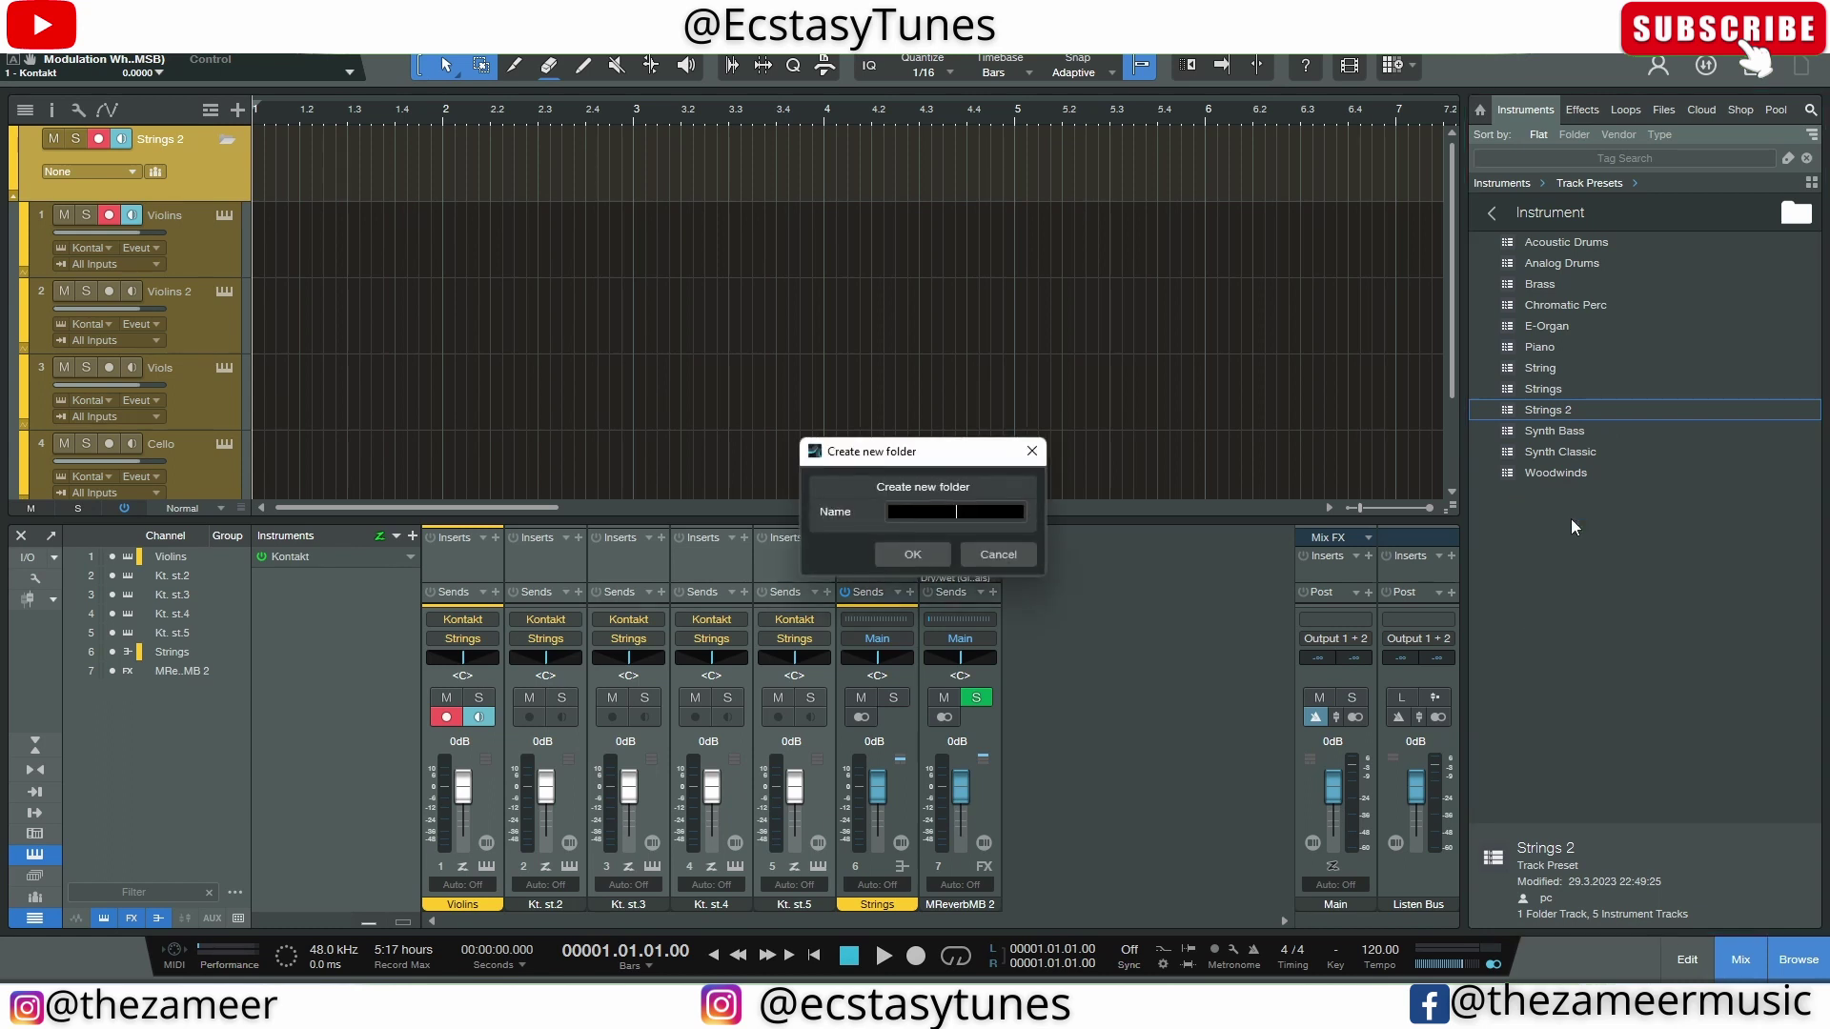
type("Orchestral")
key("Return")
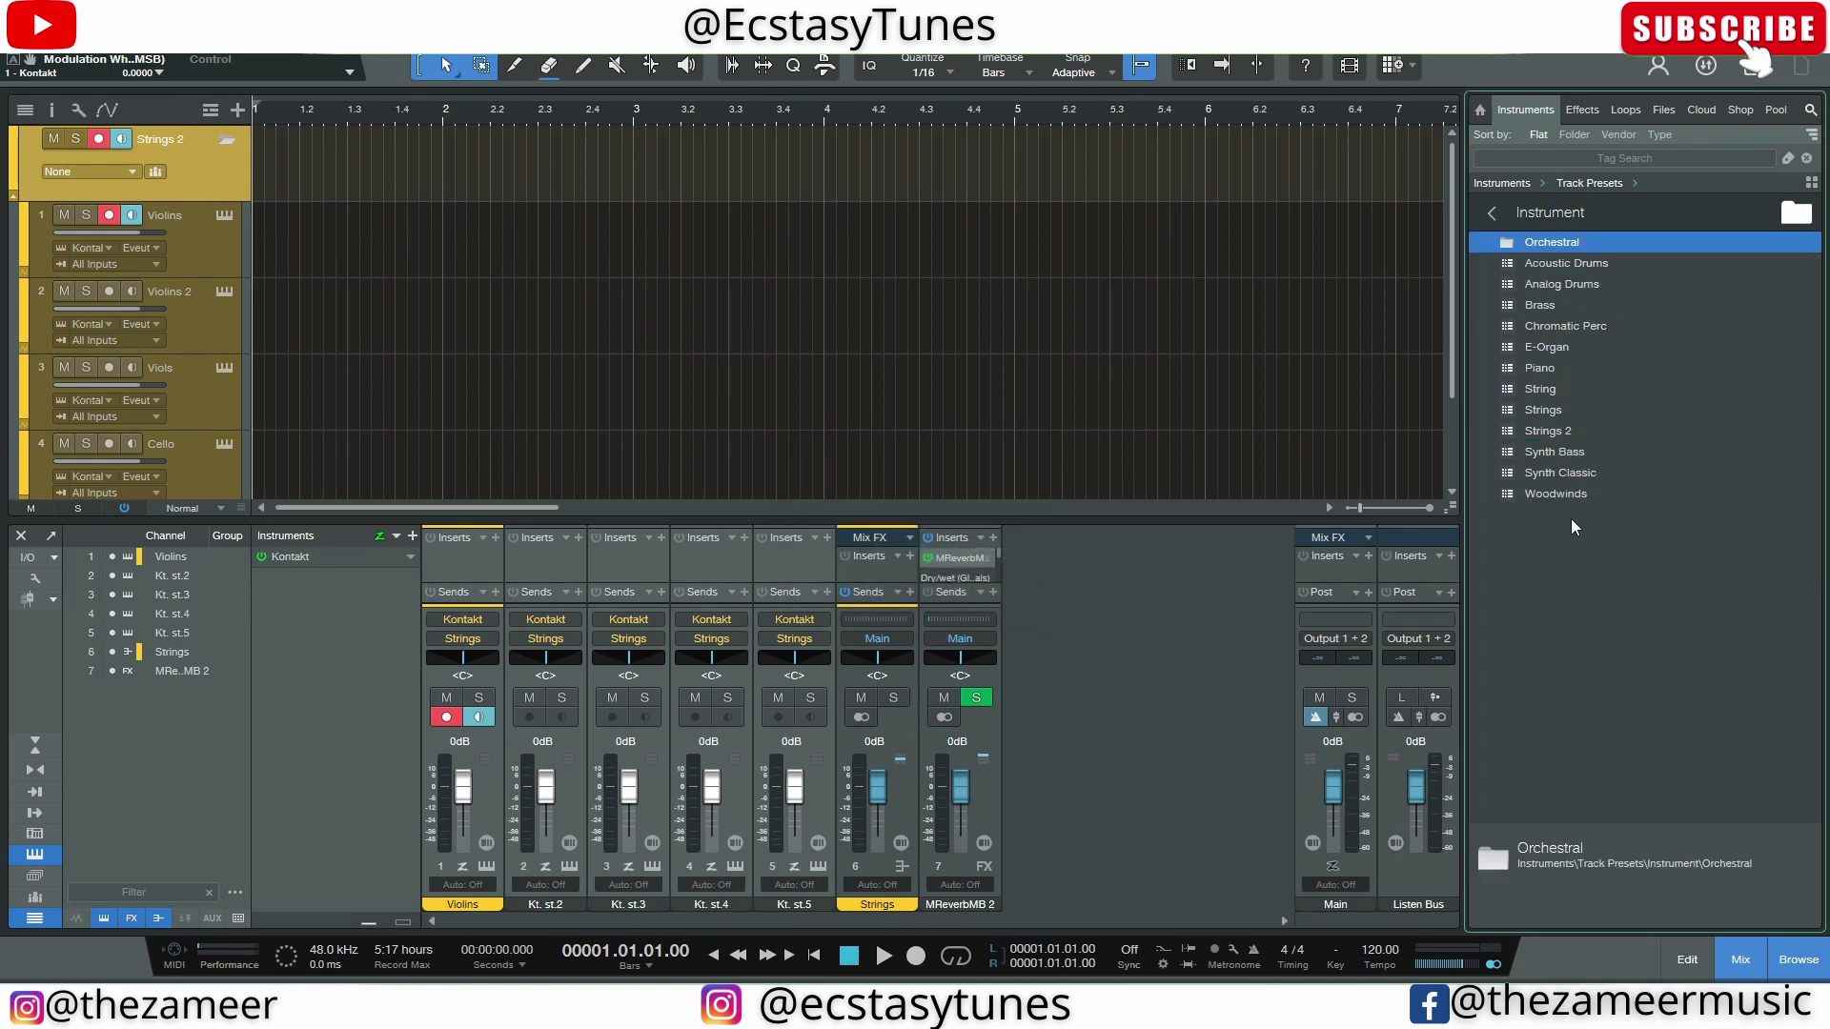
left_click_drag(1565, 426, 1545, 242)
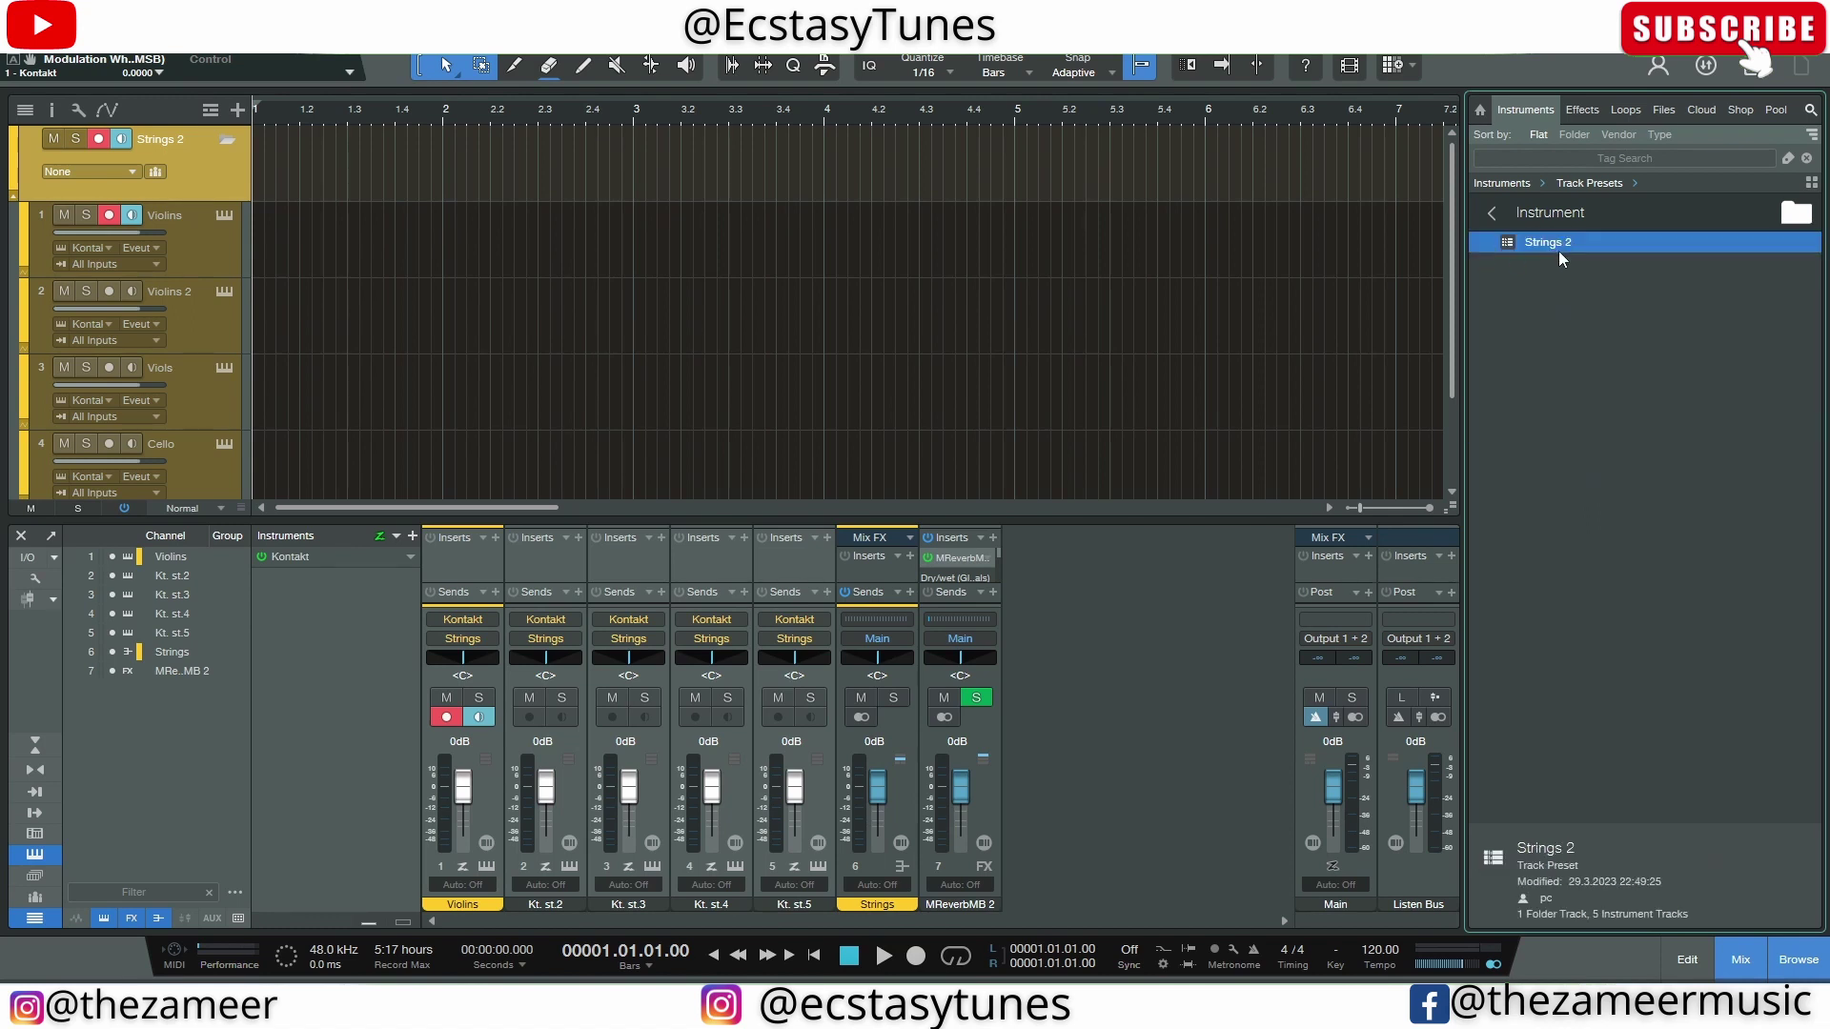
Create a subfolder named Strings inside Orchestral and move the Strings 2 preset into it
left_click(1563, 306)
right_click(1552, 306)
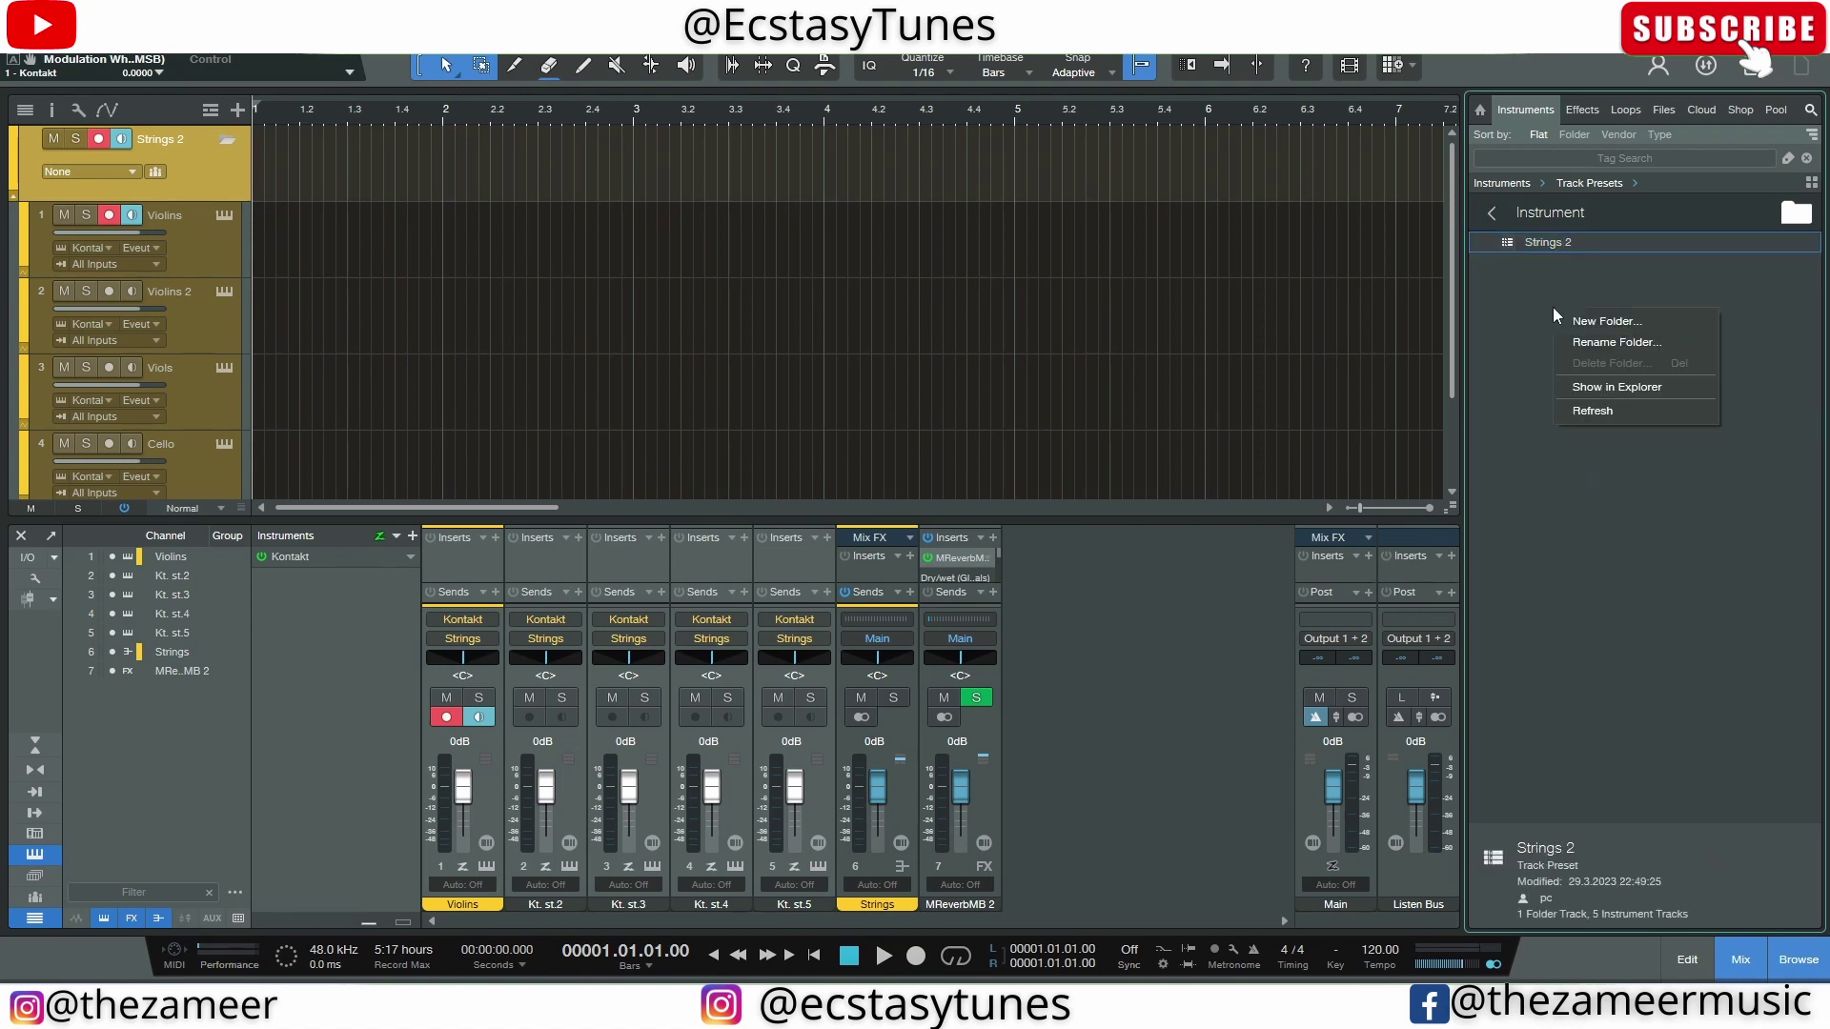
left_click(1631, 322)
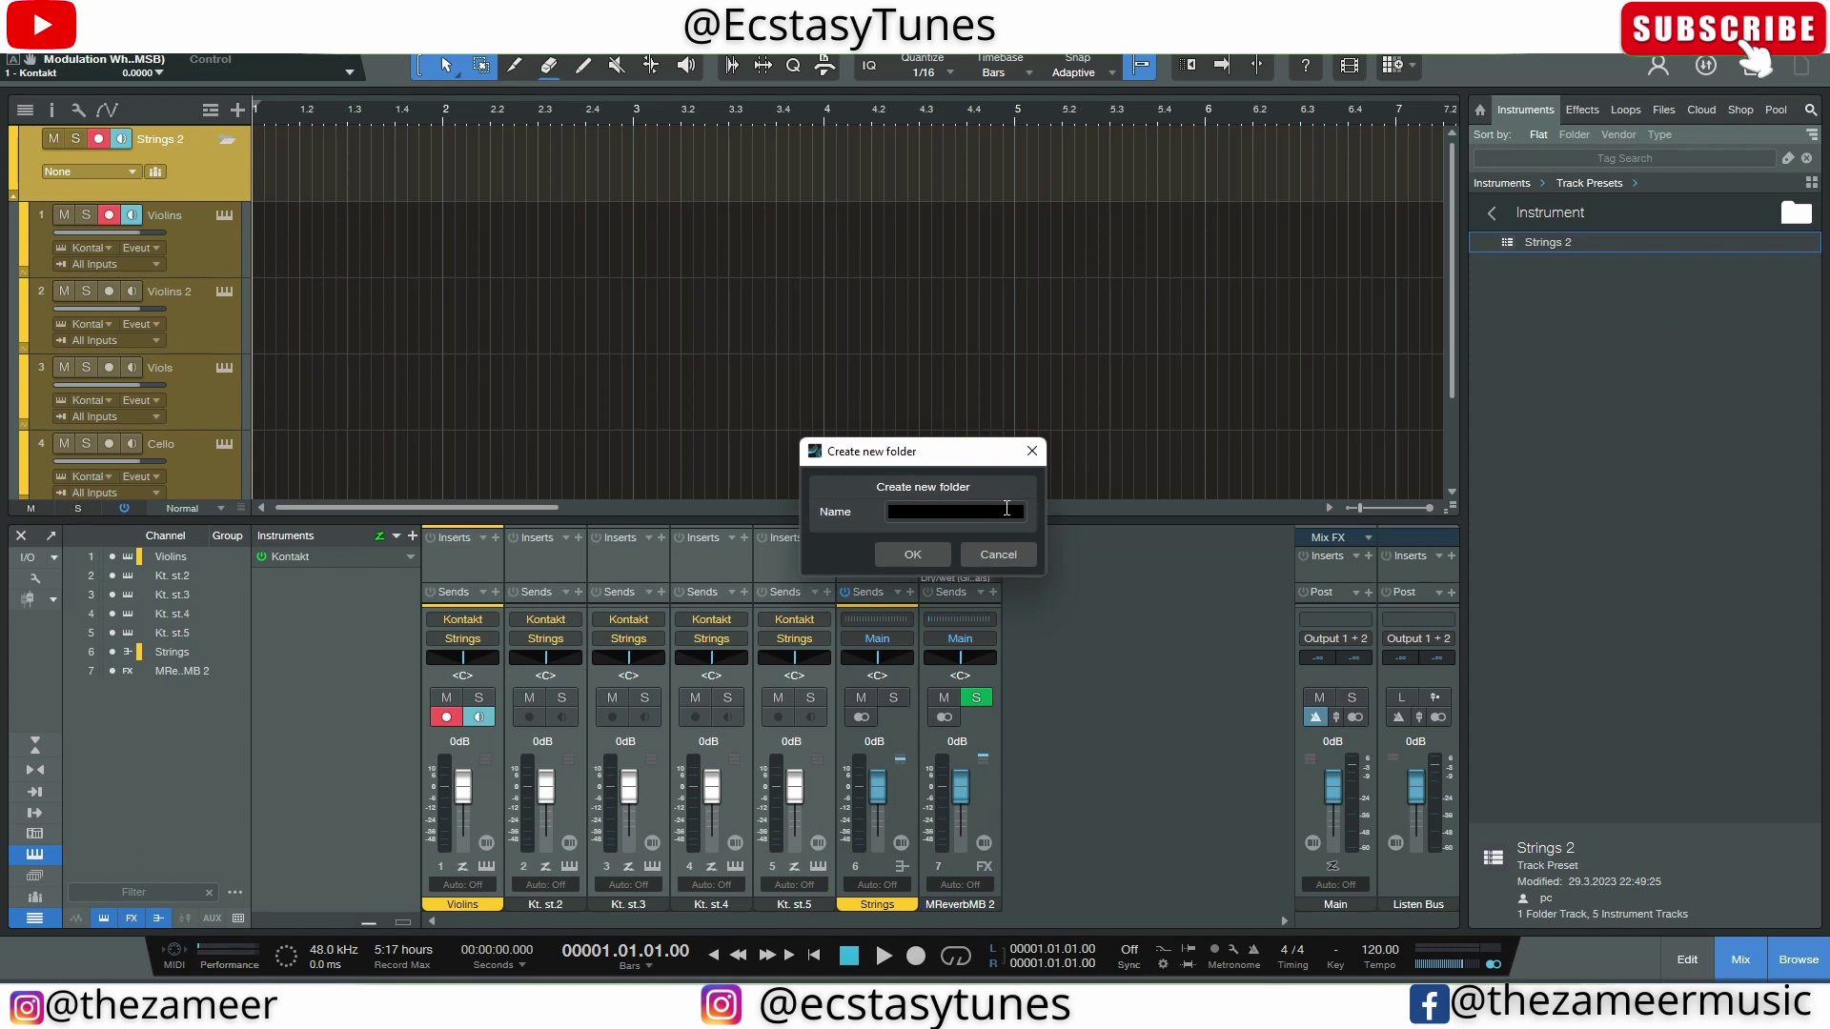
type("Strings")
key("Return")
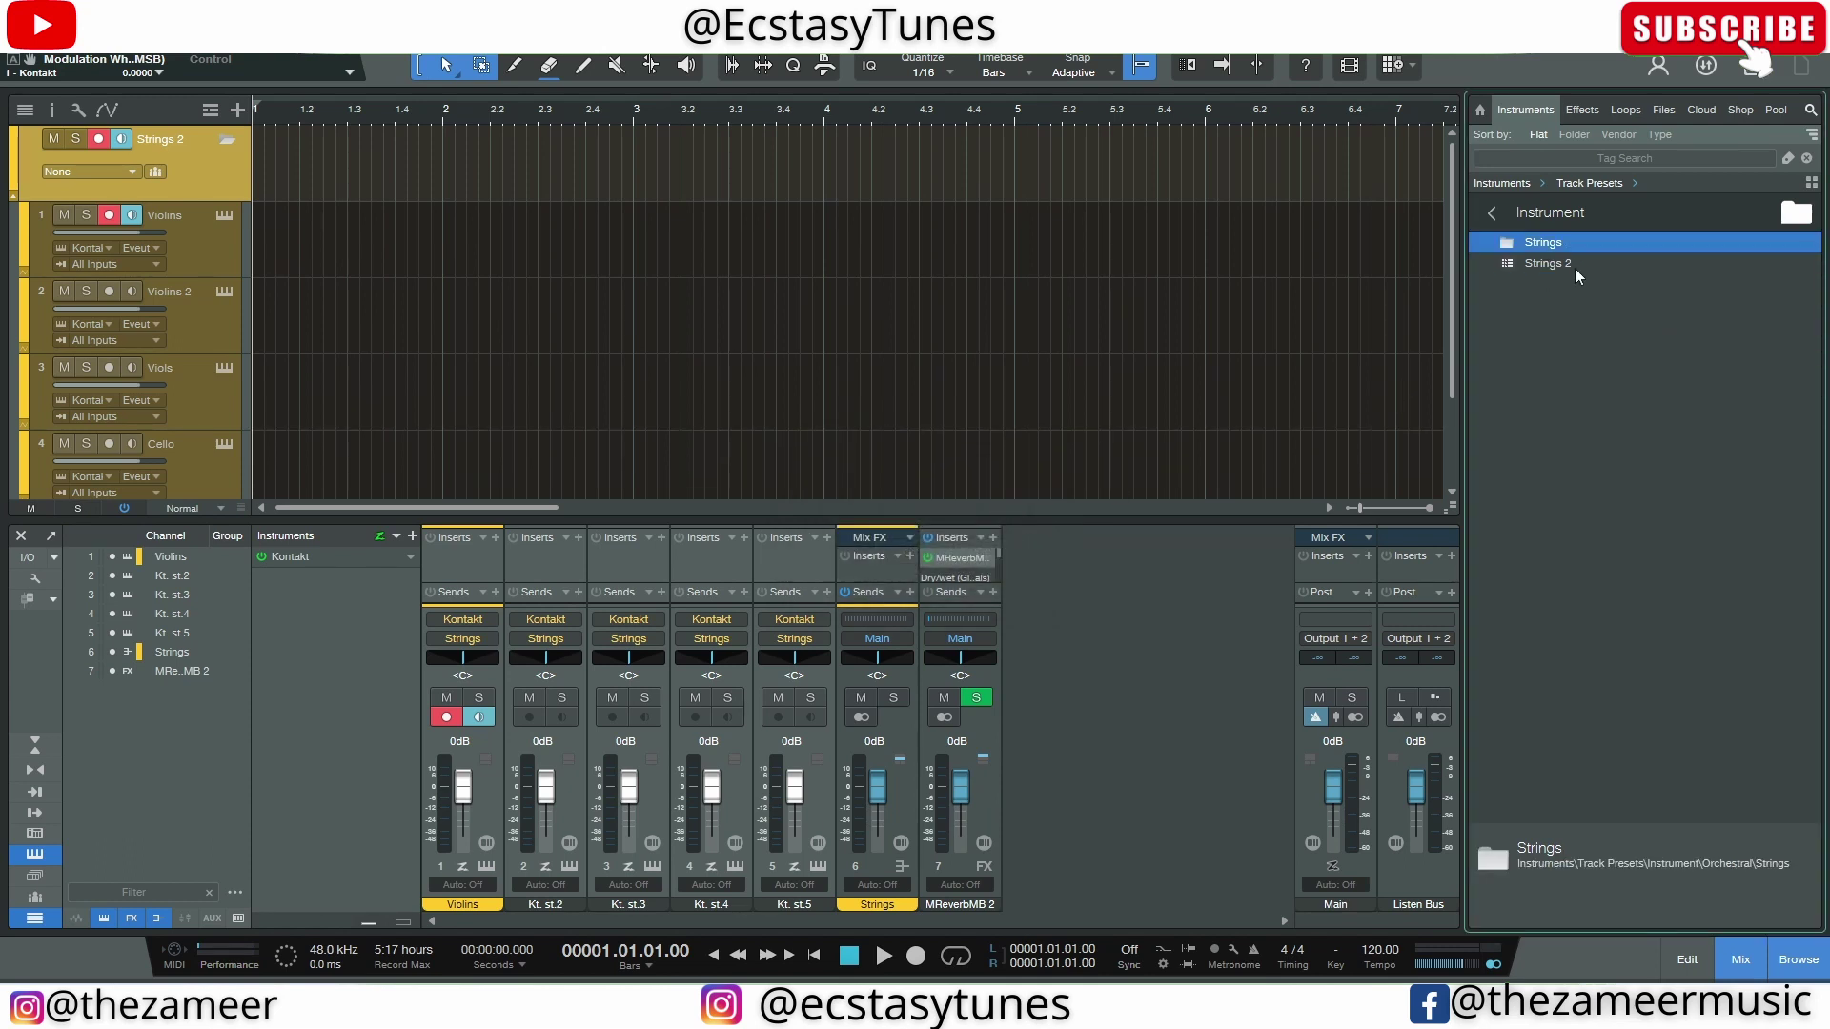
left_click_drag(1565, 268, 1553, 242)
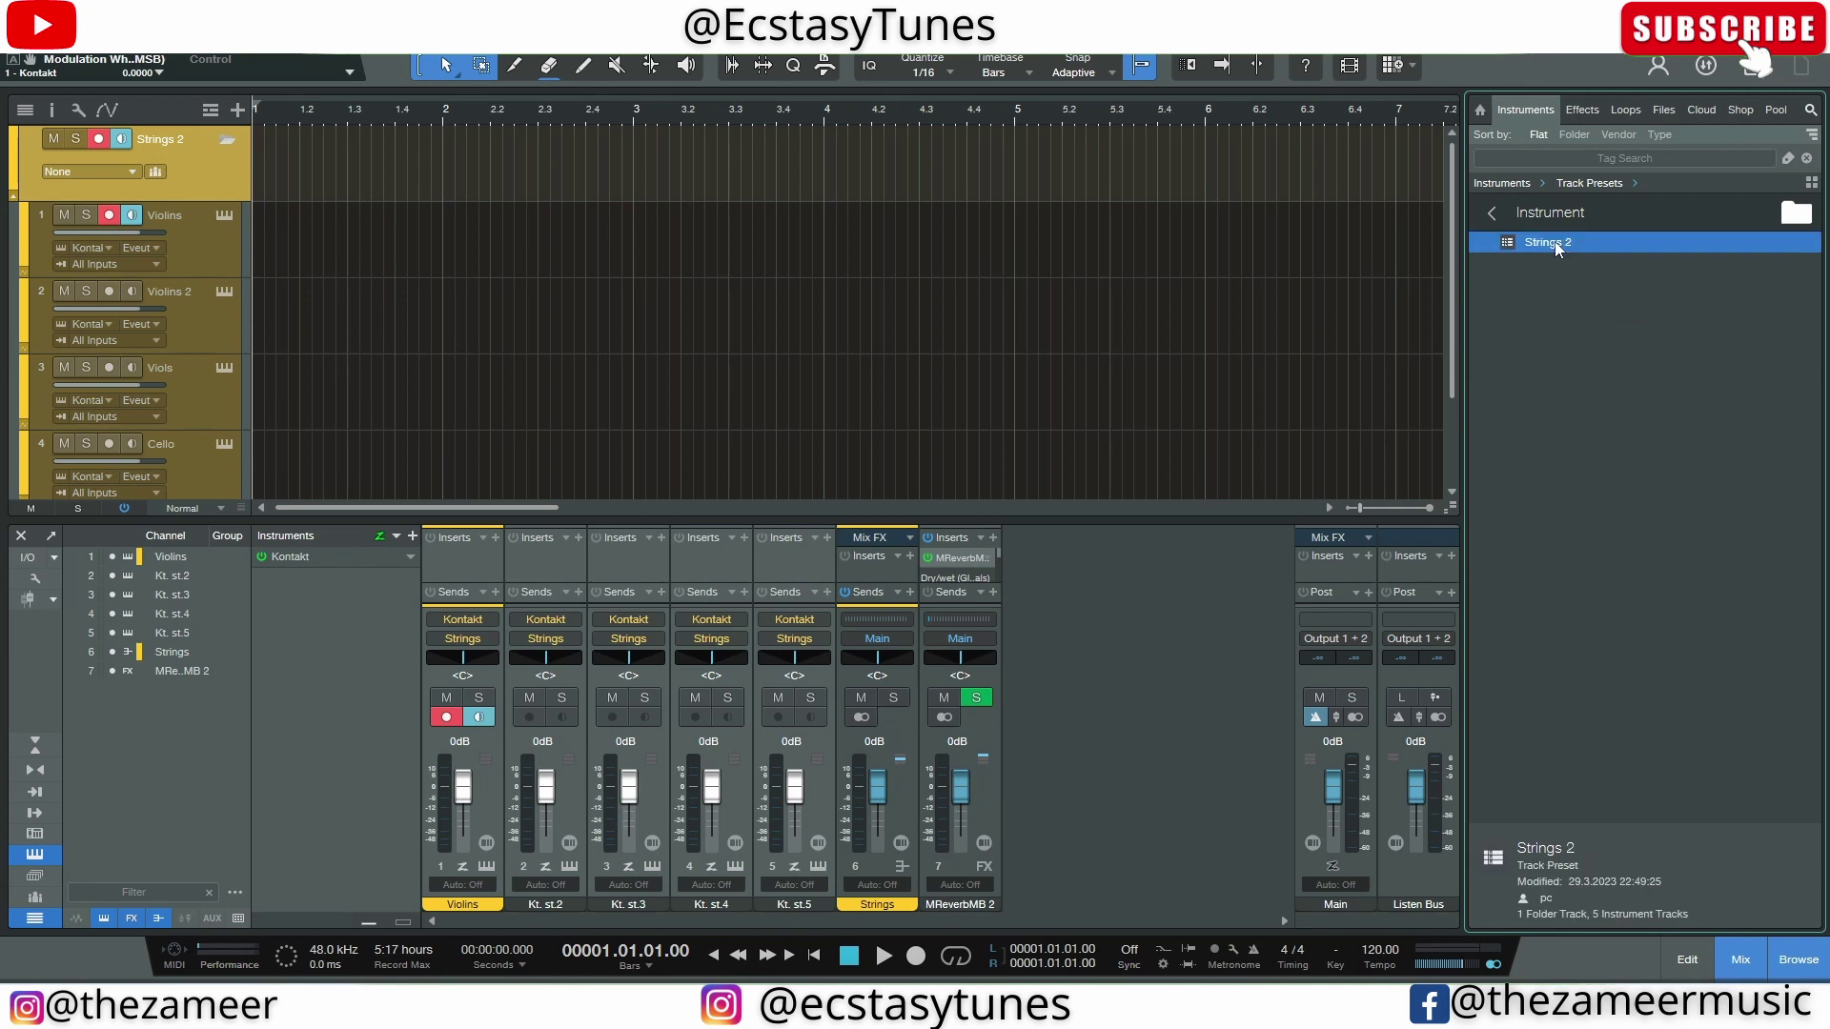
Browse the track presets down through Instrument and Orchestral to the Strings folder to check where the Strings 2 preset is stored
left_click(1492, 211)
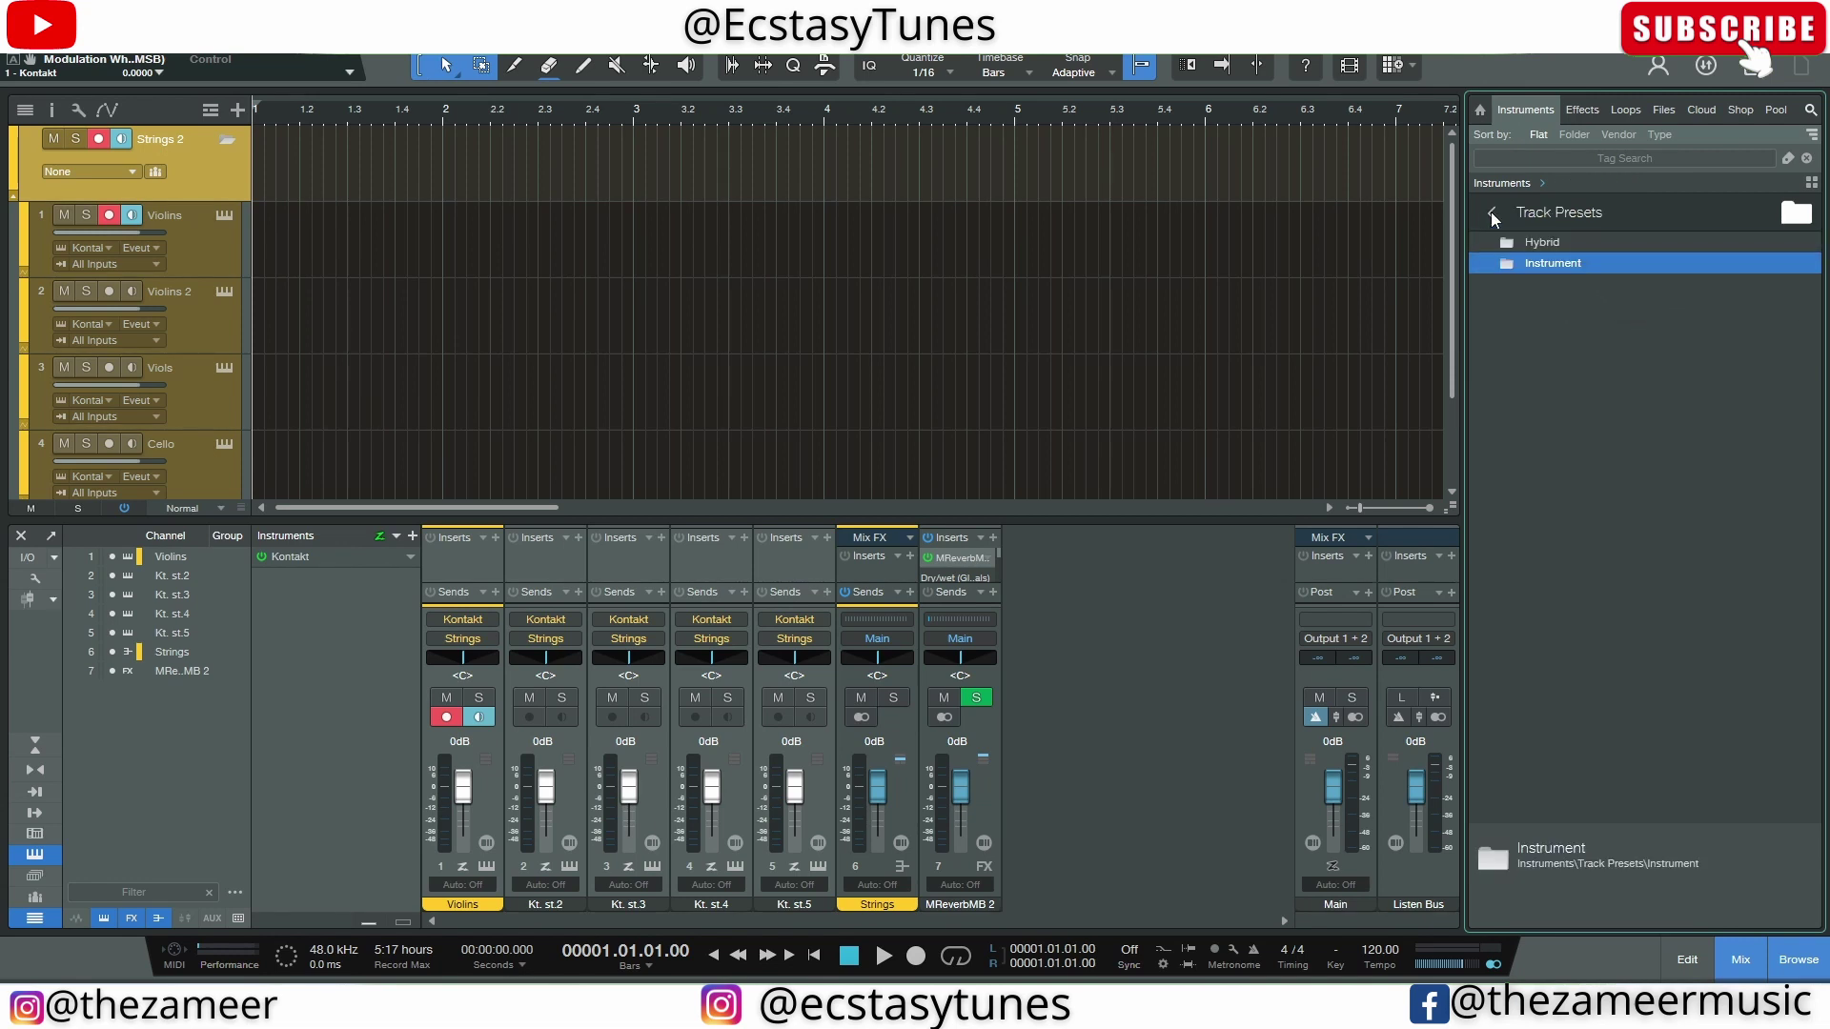
double_click(1564, 267)
double_click(1581, 242)
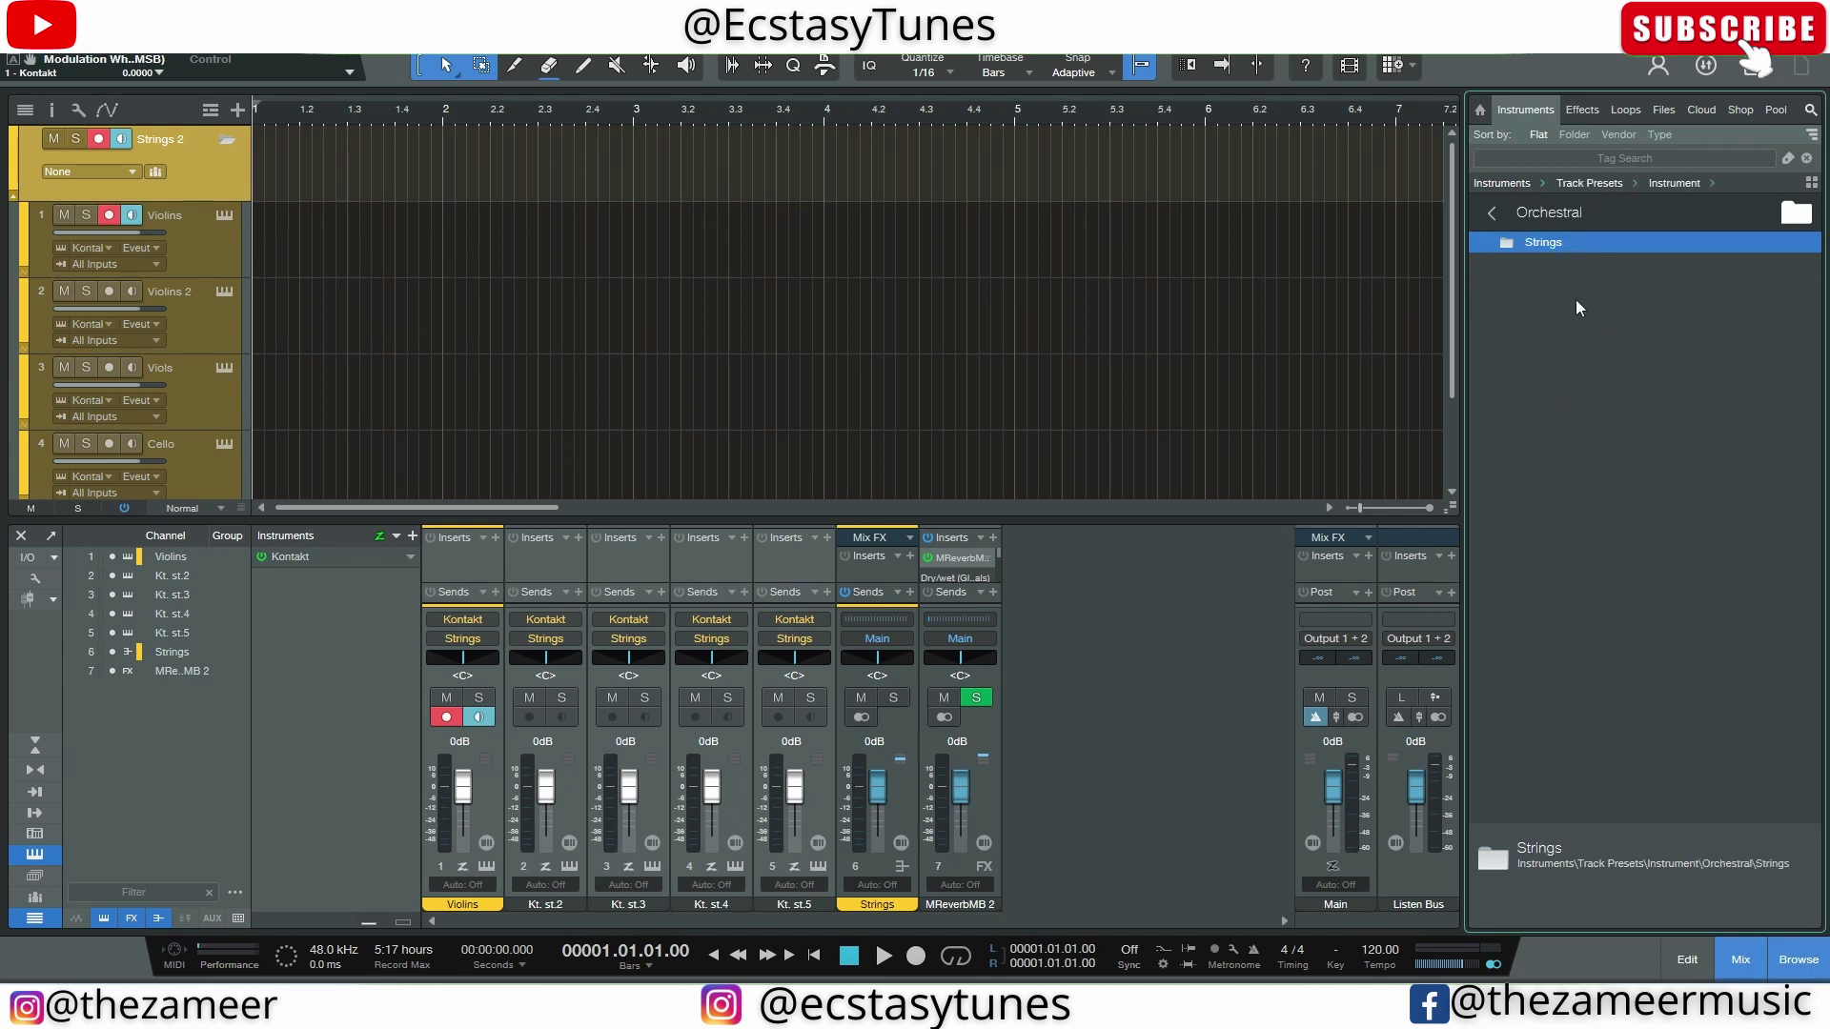
double_click(1544, 243)
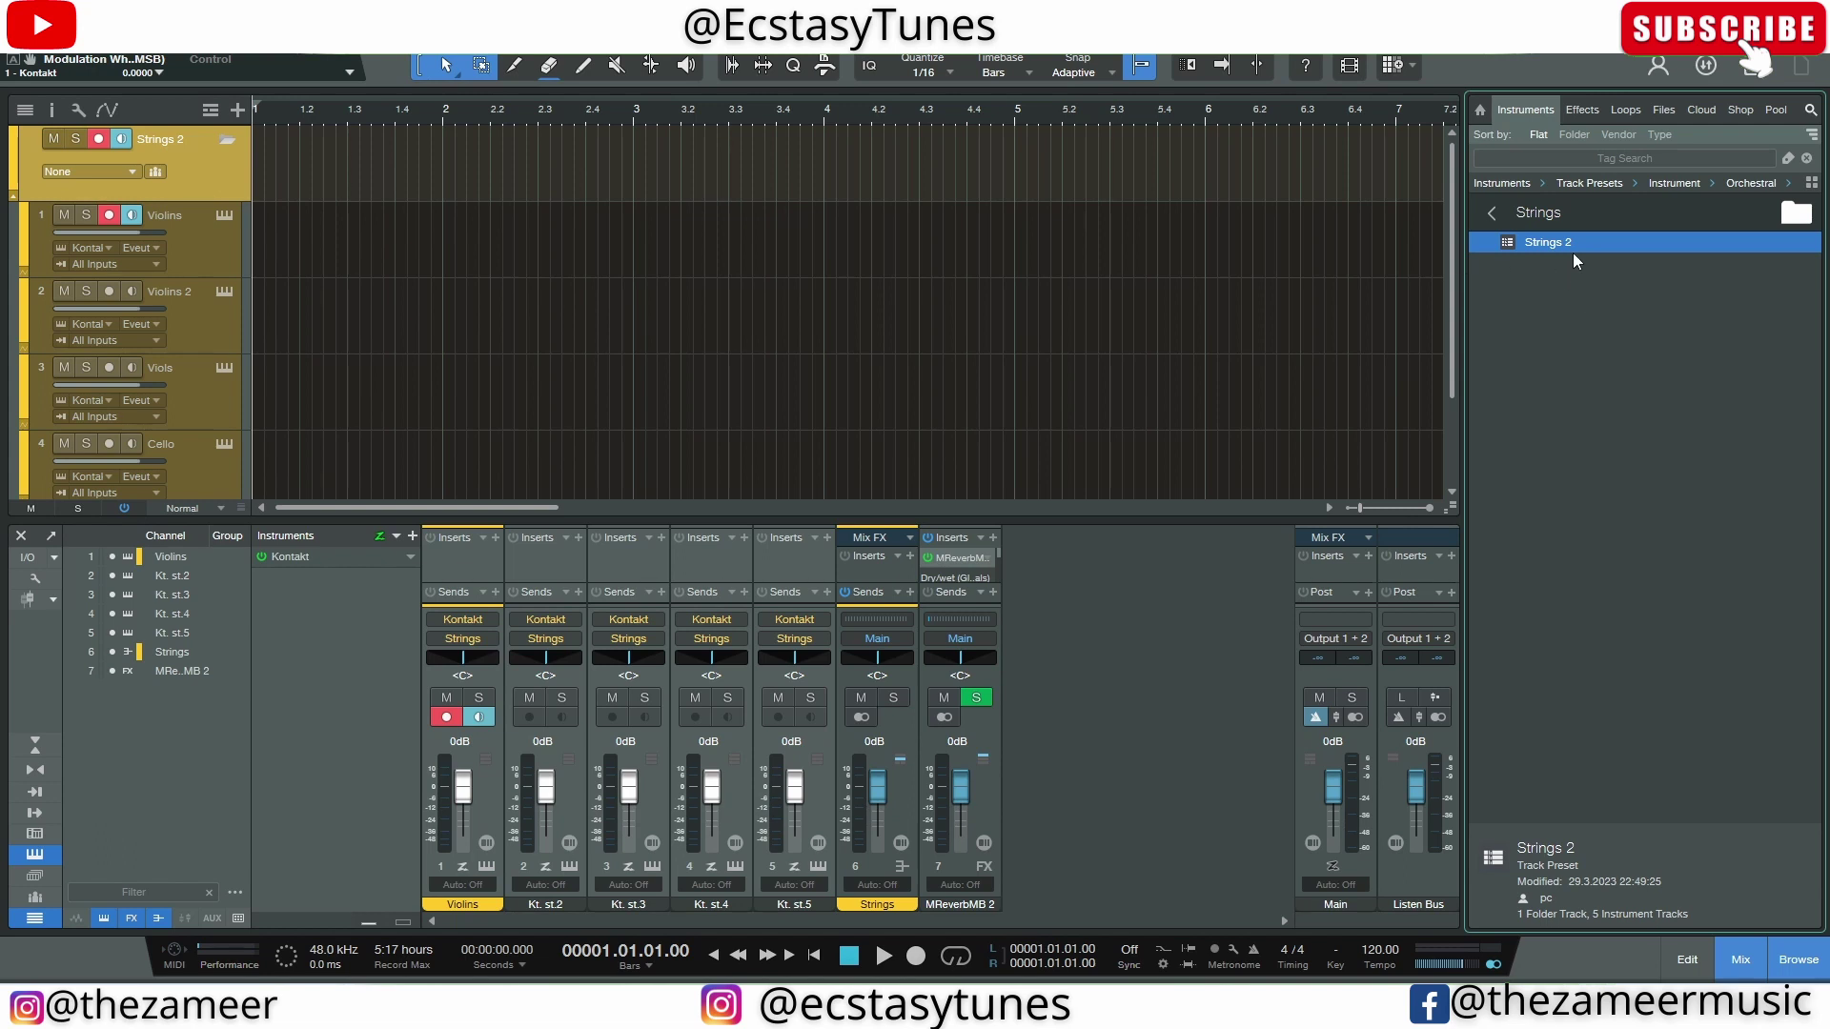
Select the Violins track in the arrangement and turn on autoscroll for the timeline
left_click(913, 324)
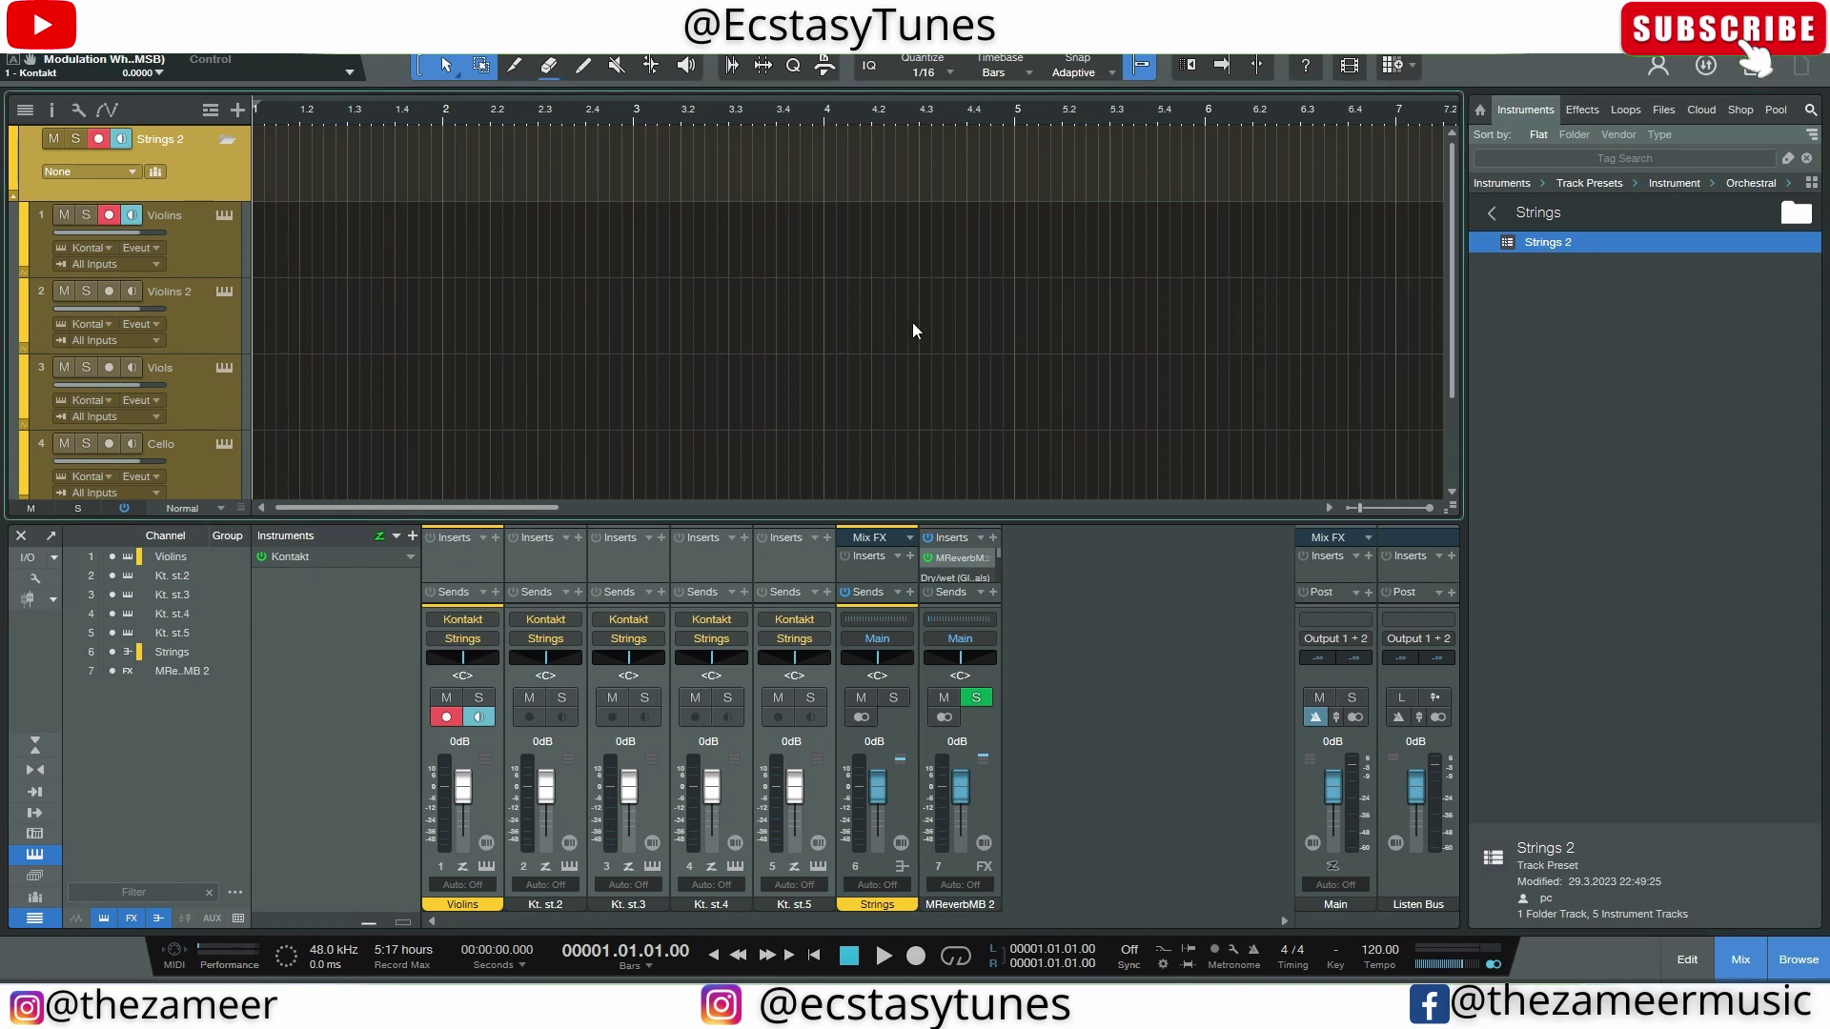
key("Down")
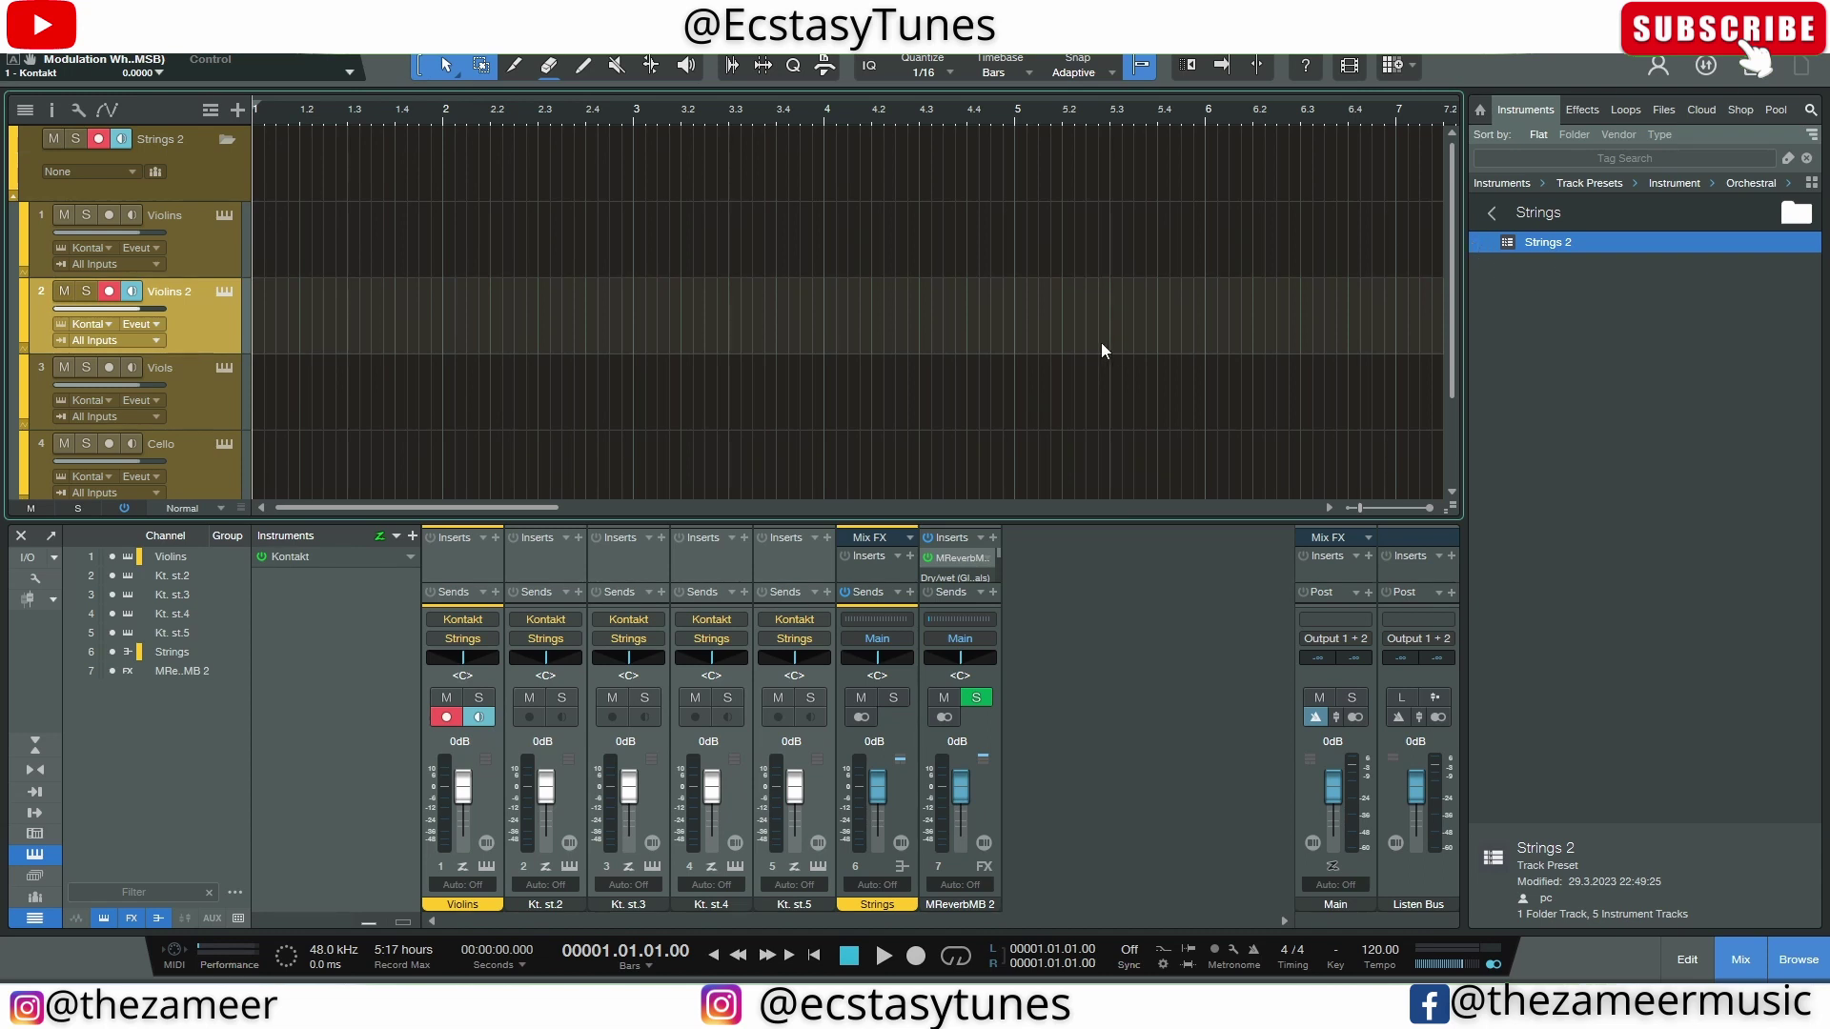
left_click(213, 265)
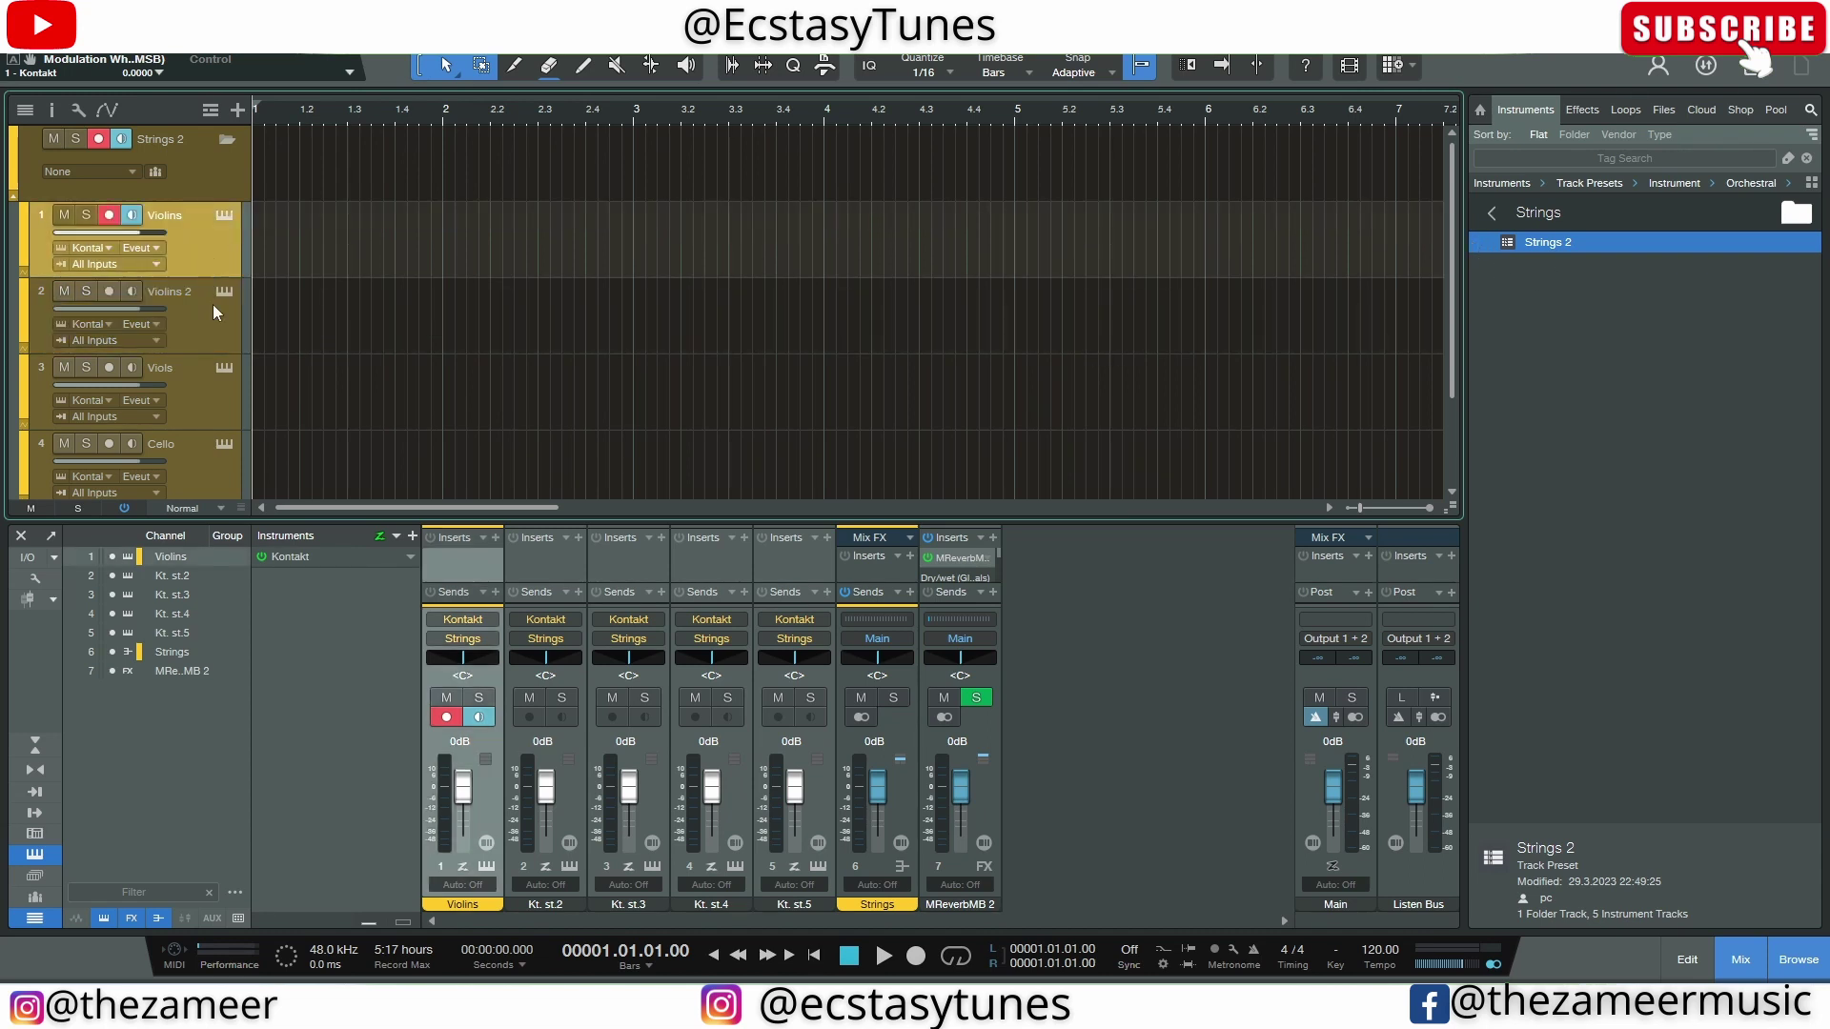
left_click(206, 350)
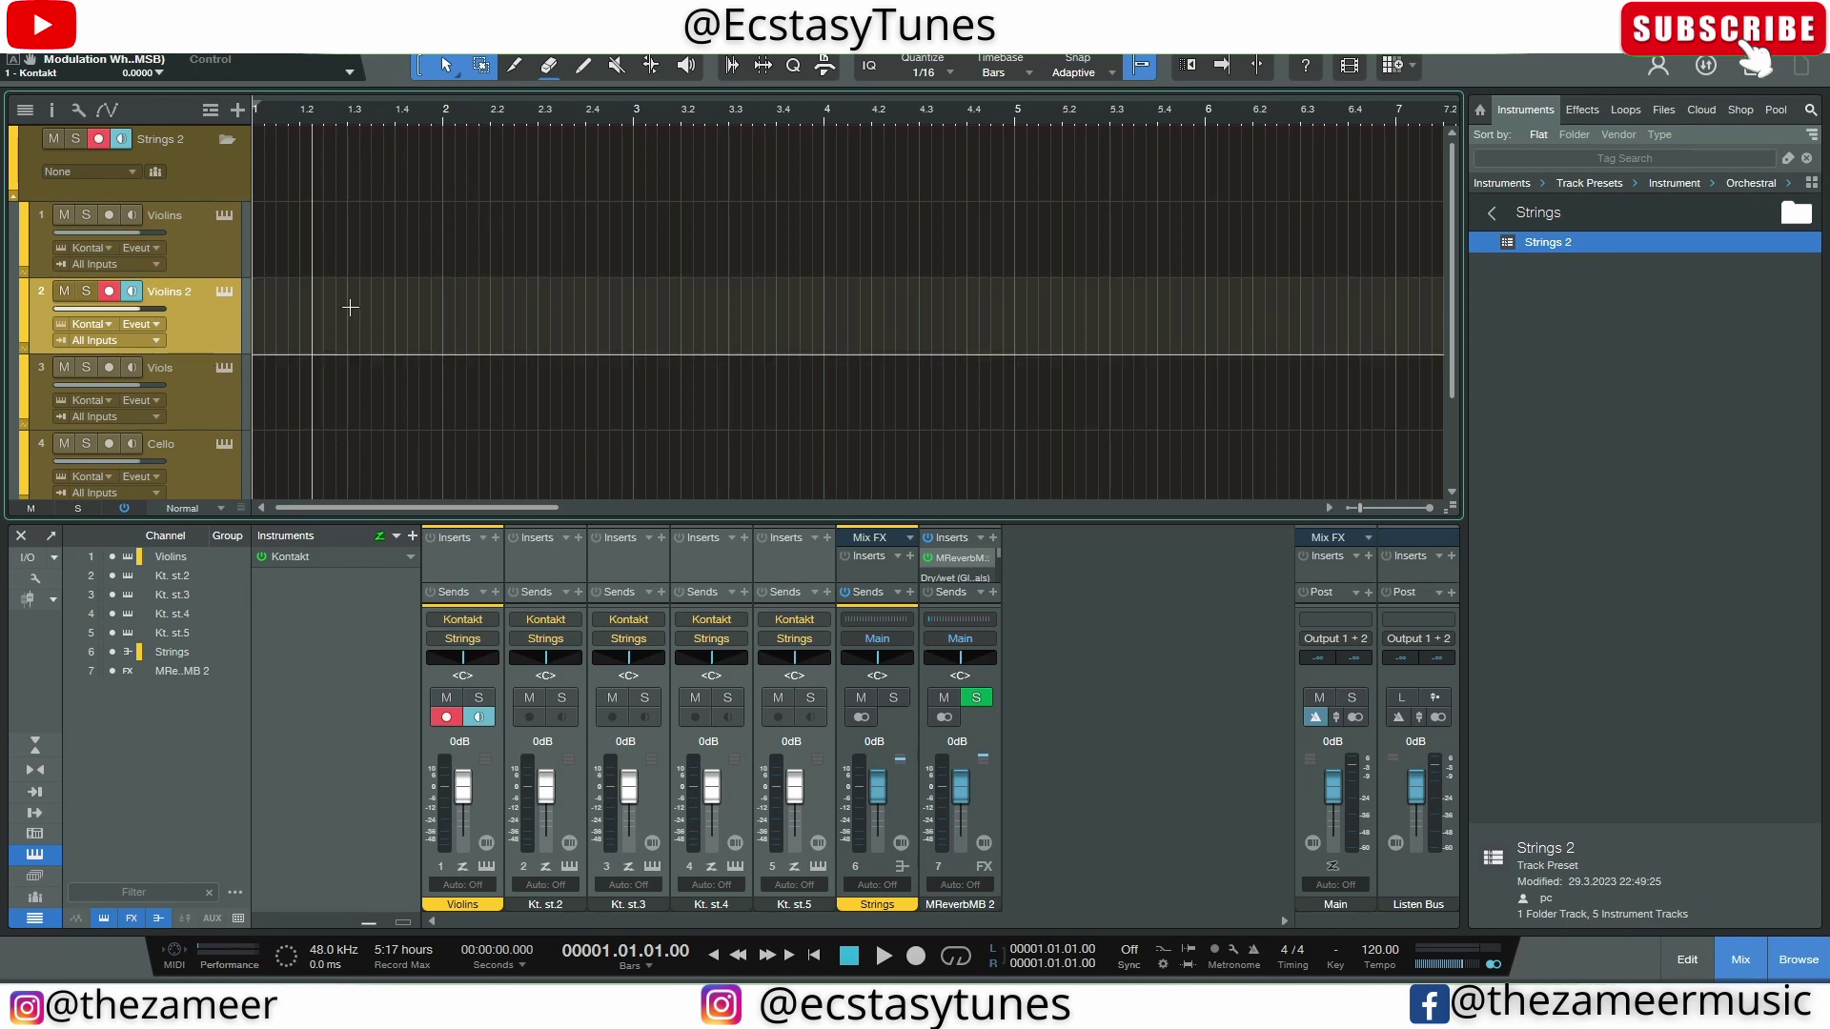
left_click(198, 267)
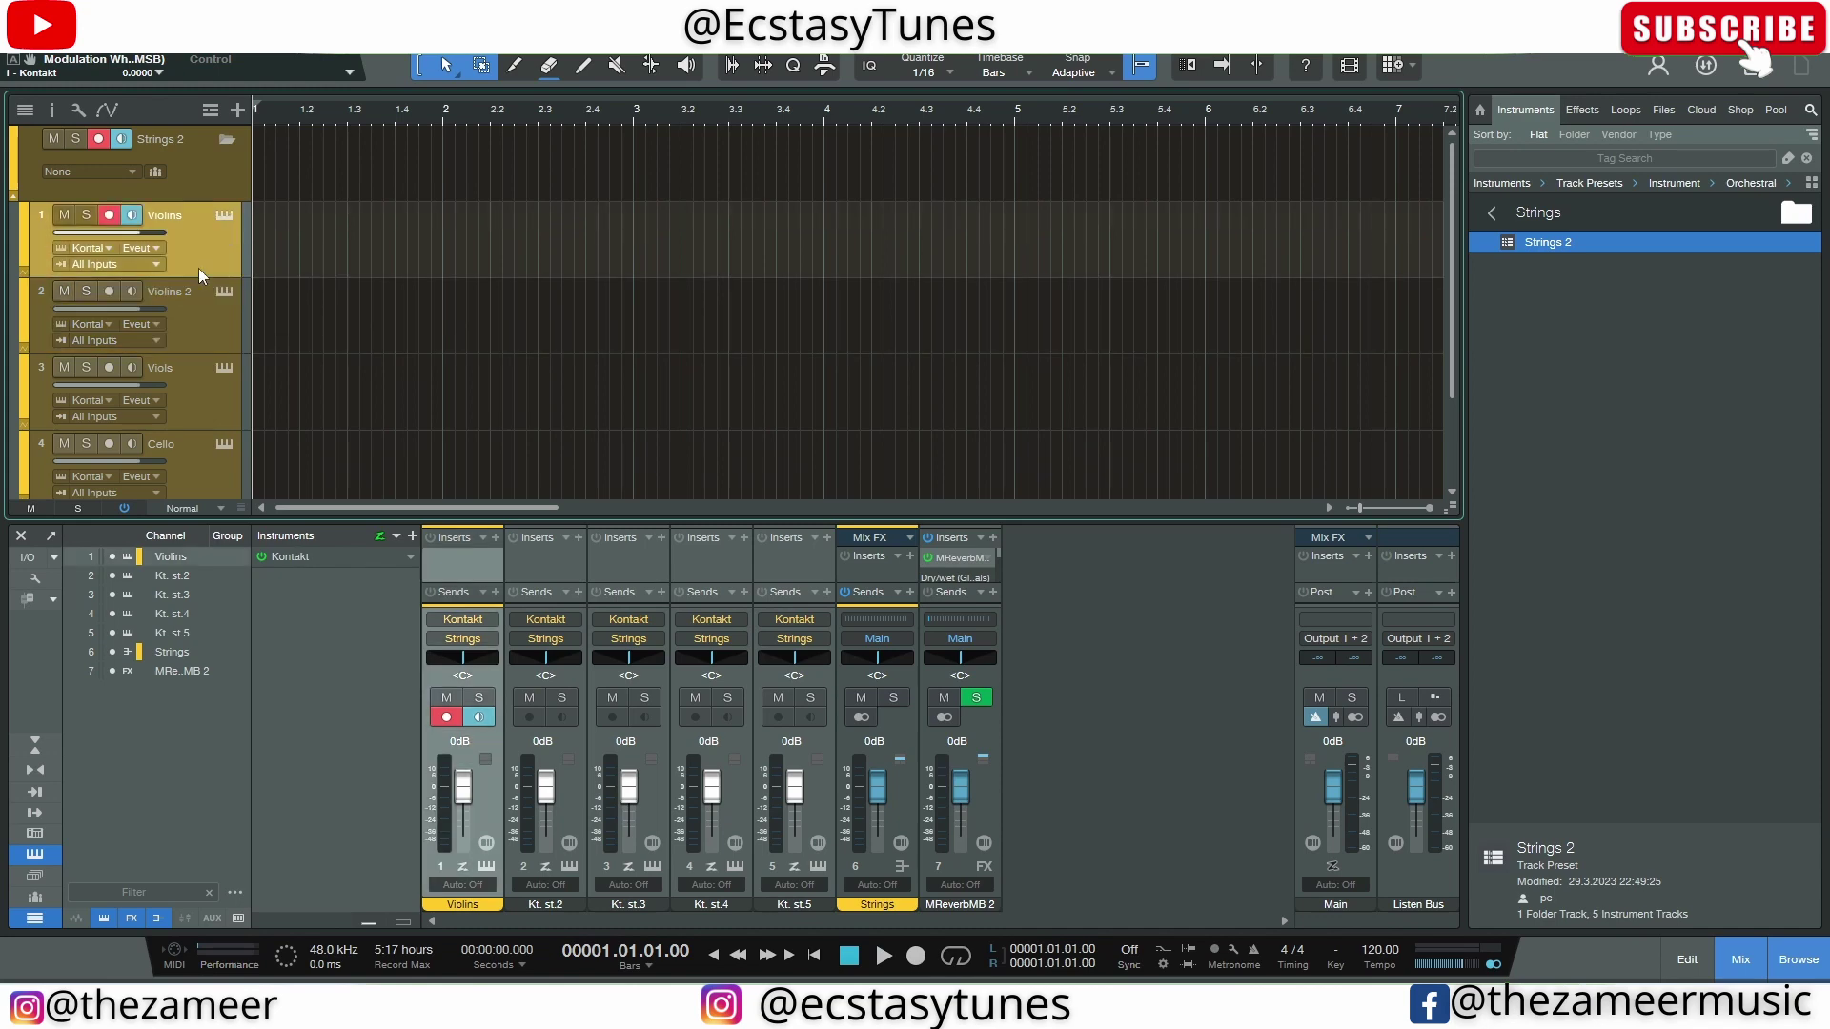
key("w")
key("f")
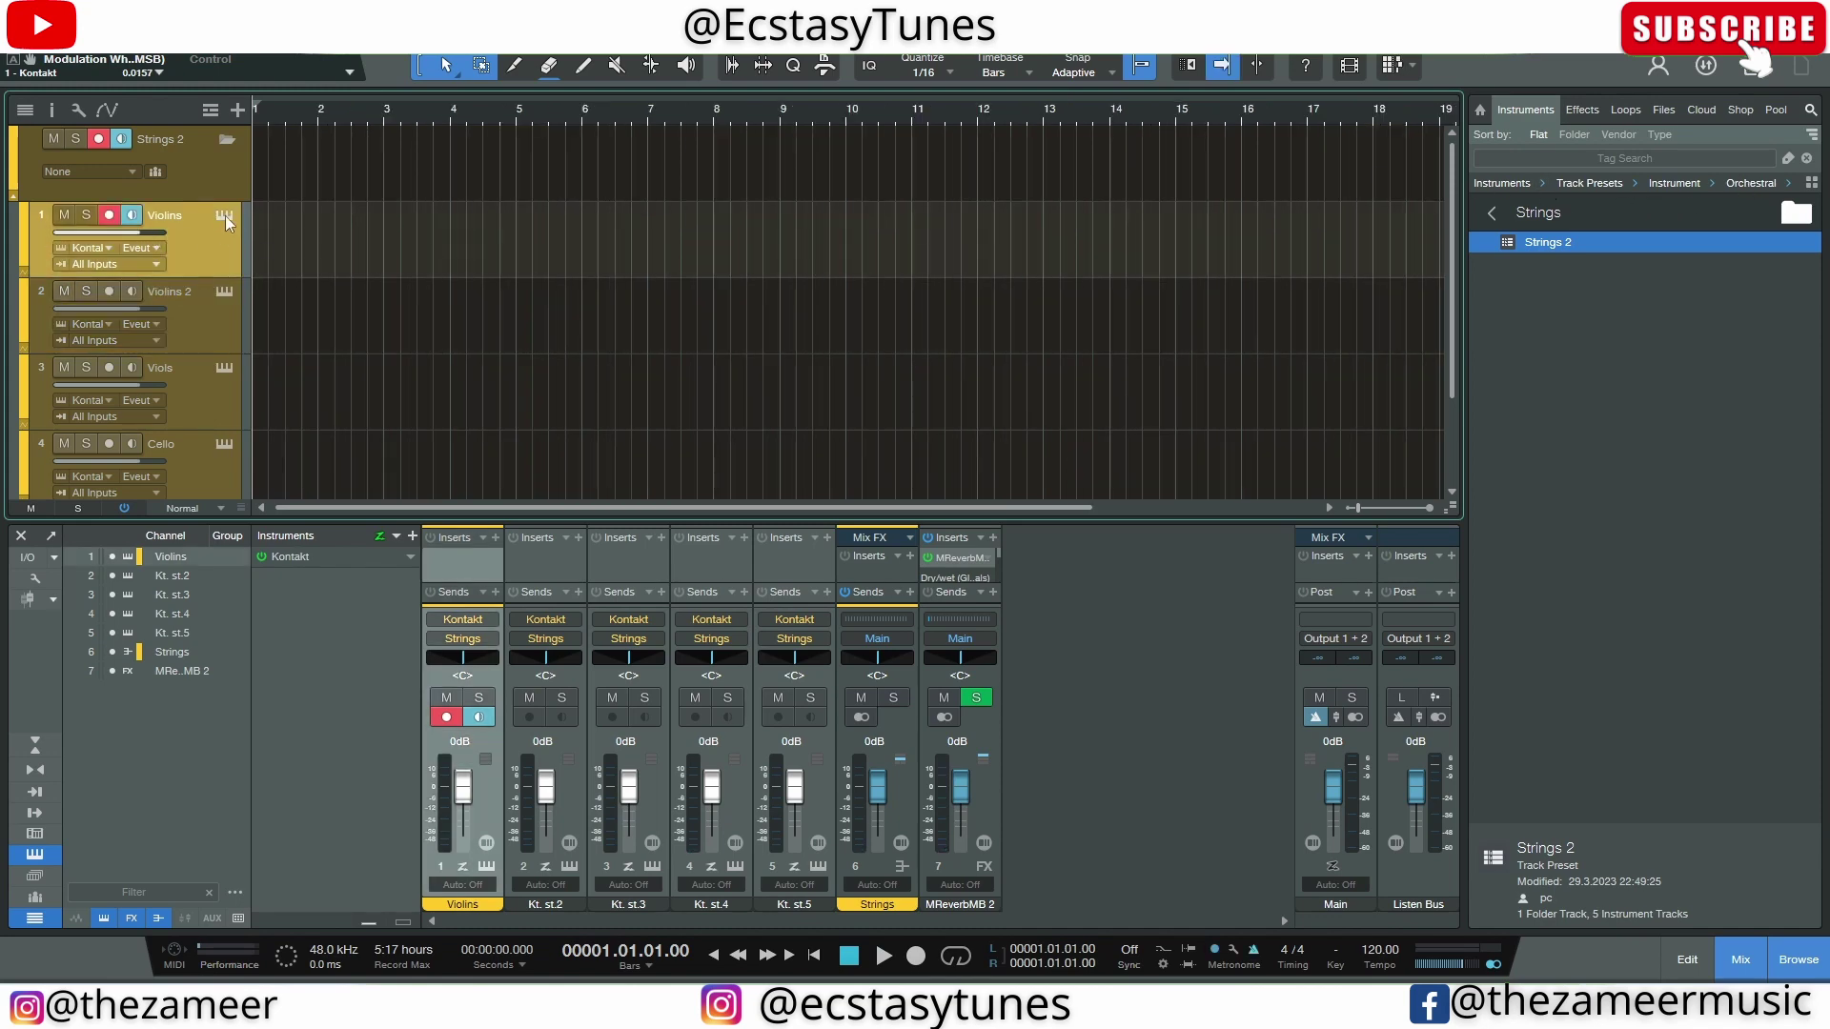
Add a Horn track below Violins and record an eight-bar MIDI part on it starting at bar 1
key("F11")
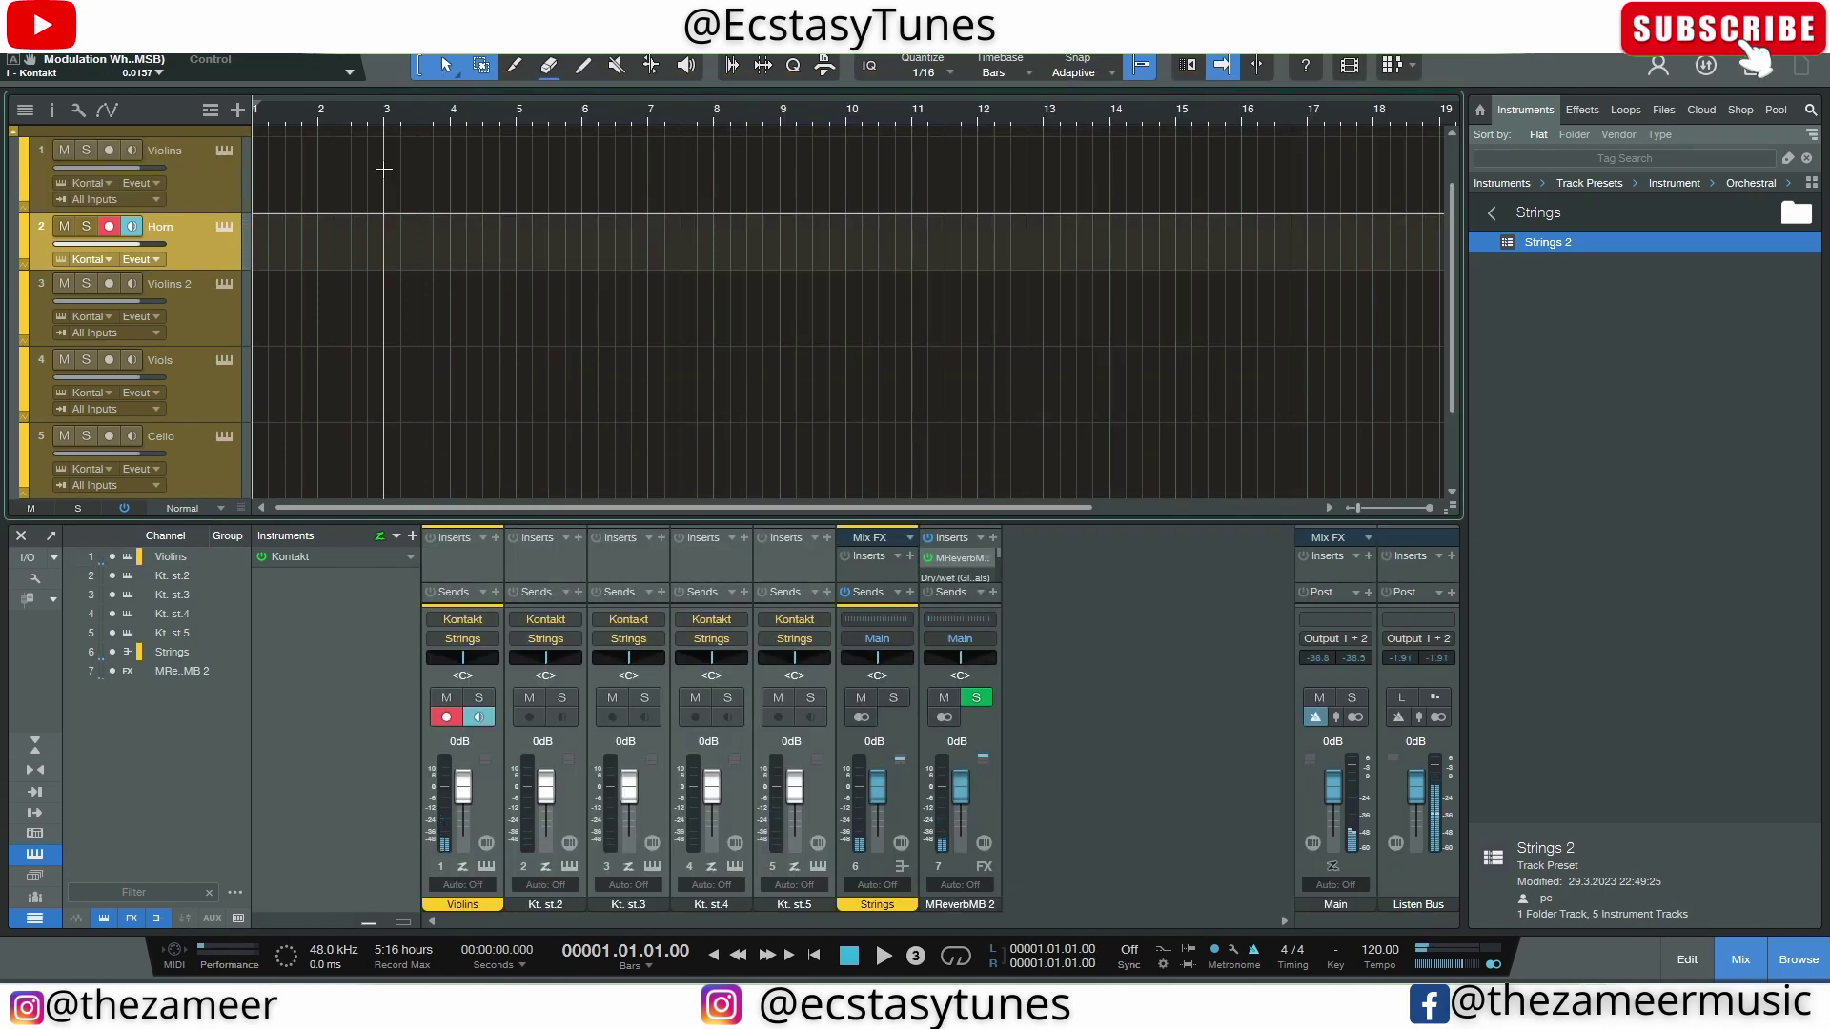
key("KP_Multiply")
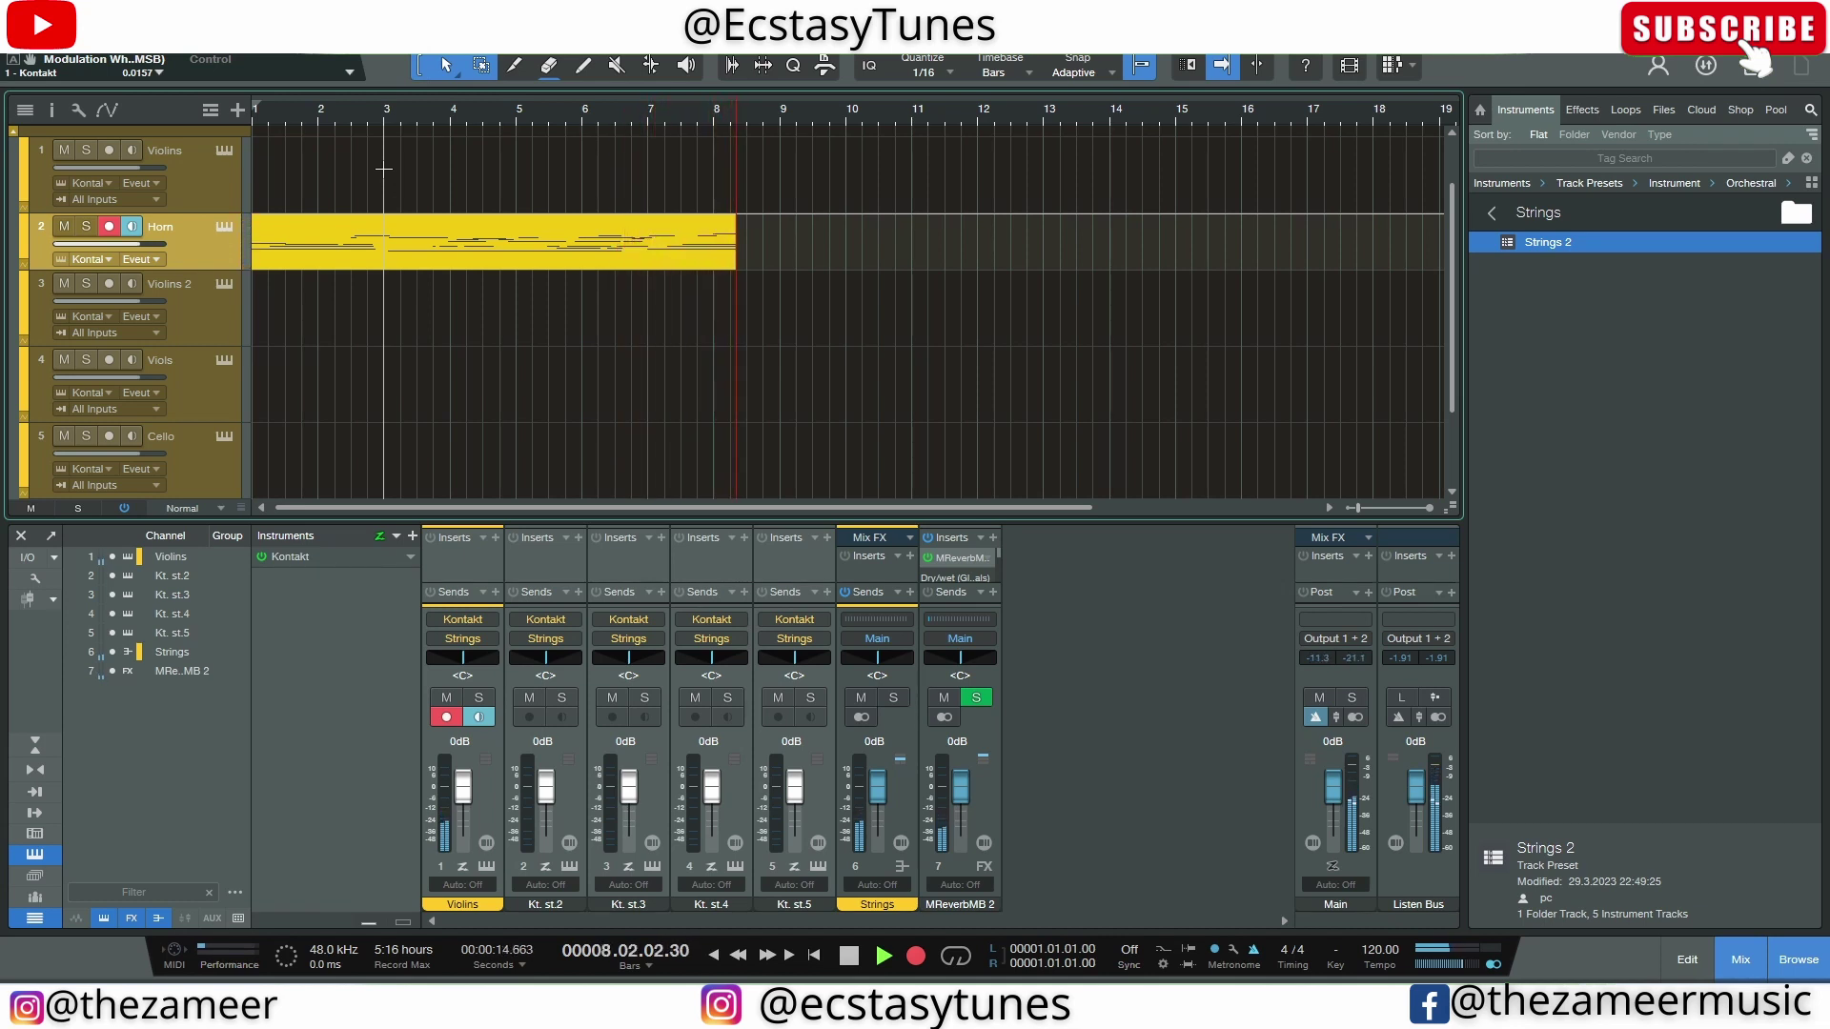
key("space")
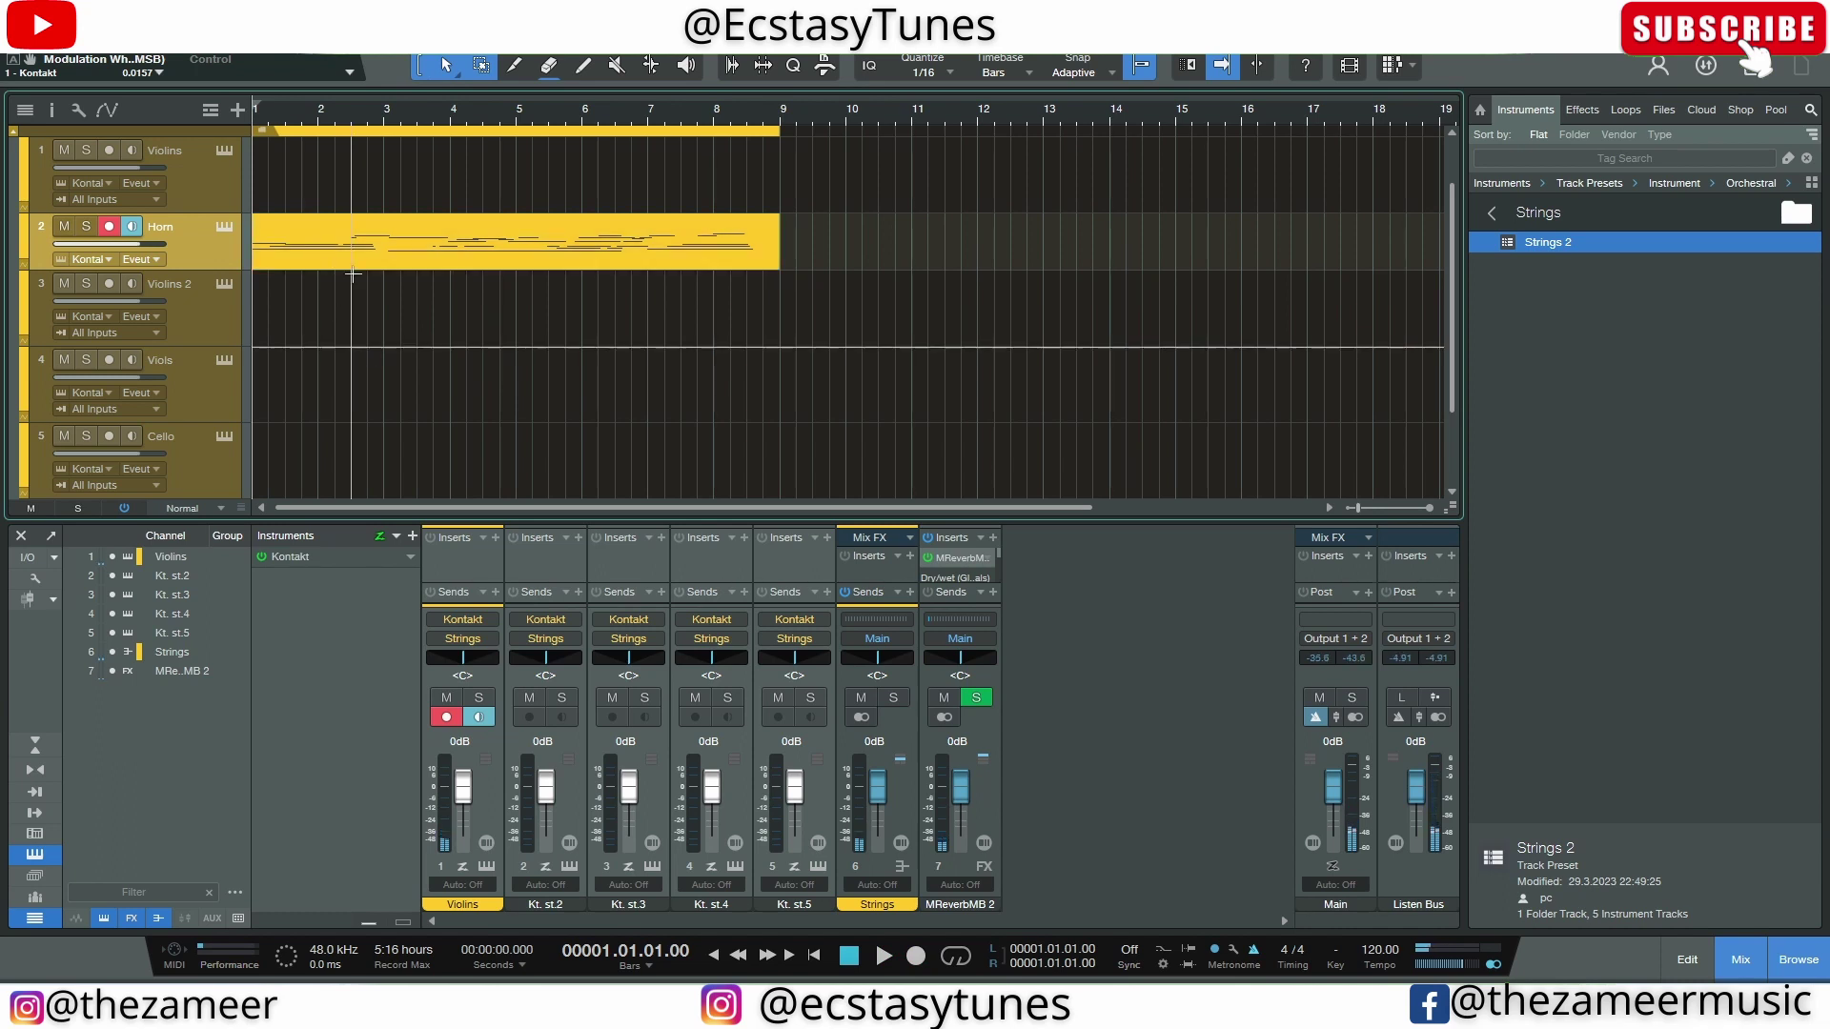
Play back the recorded Horn part from the start and select its event
key("space")
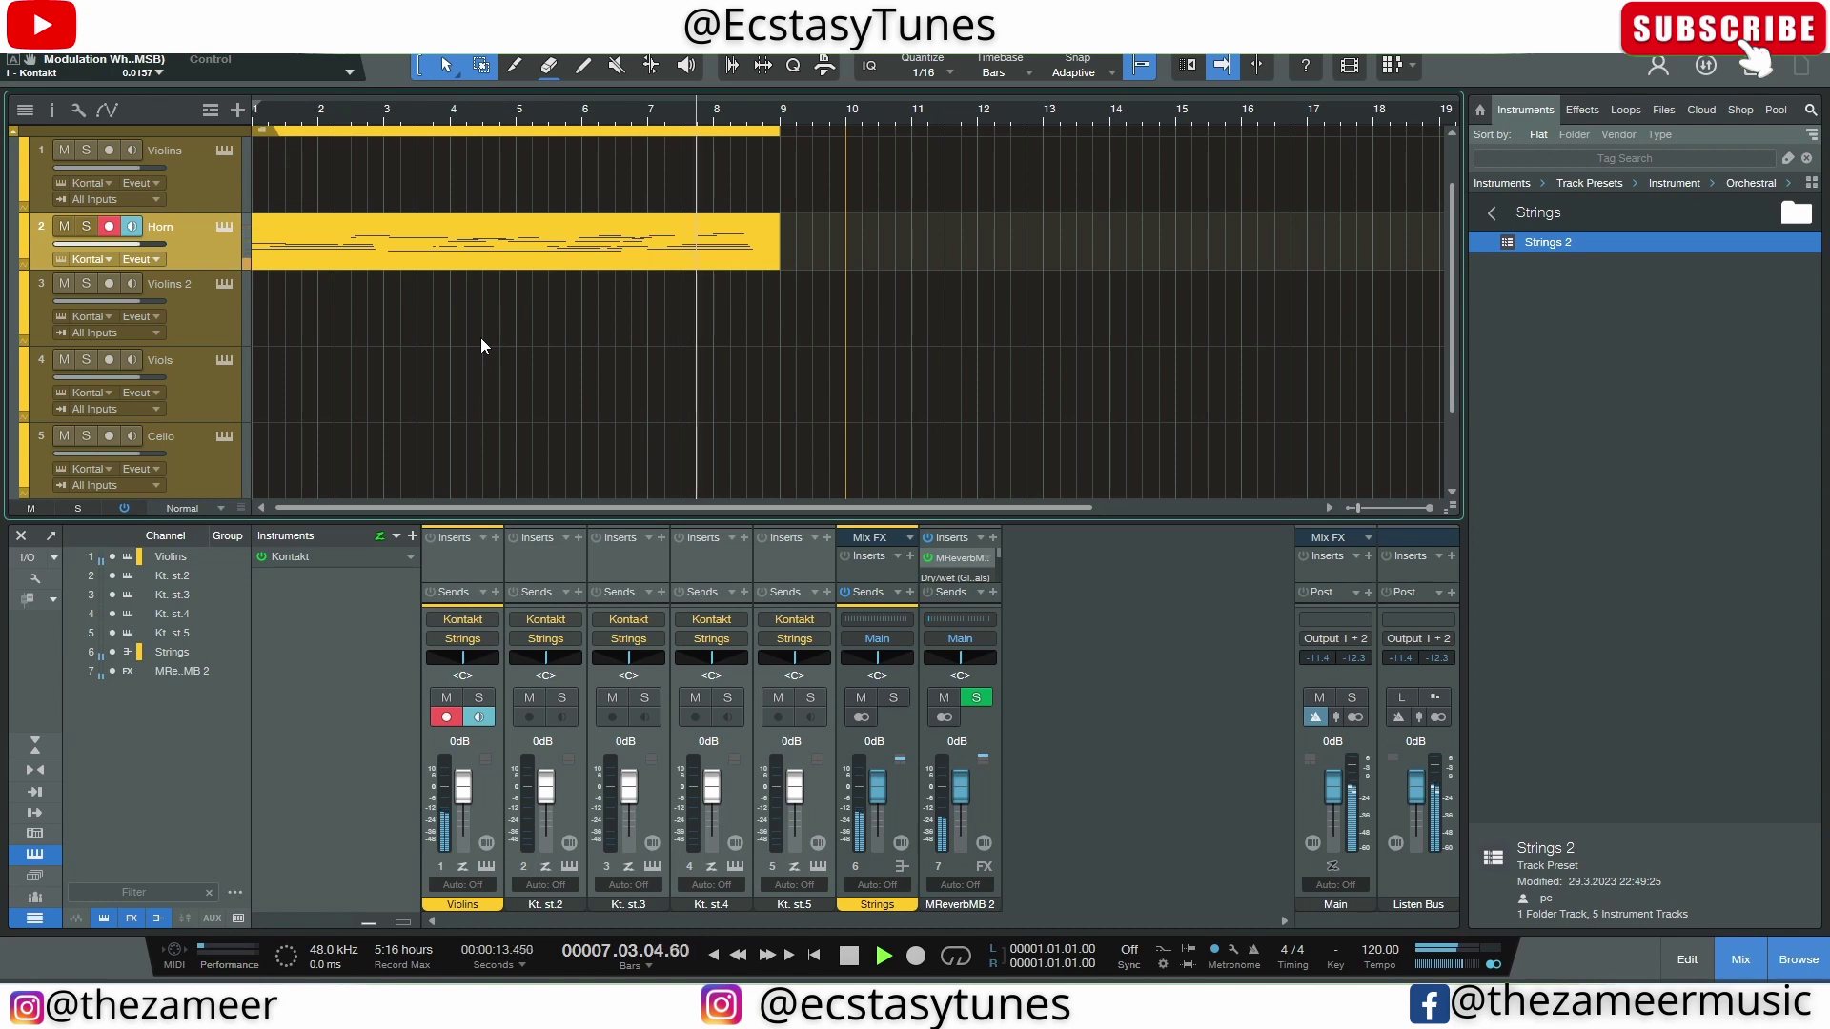
left_click(725, 257)
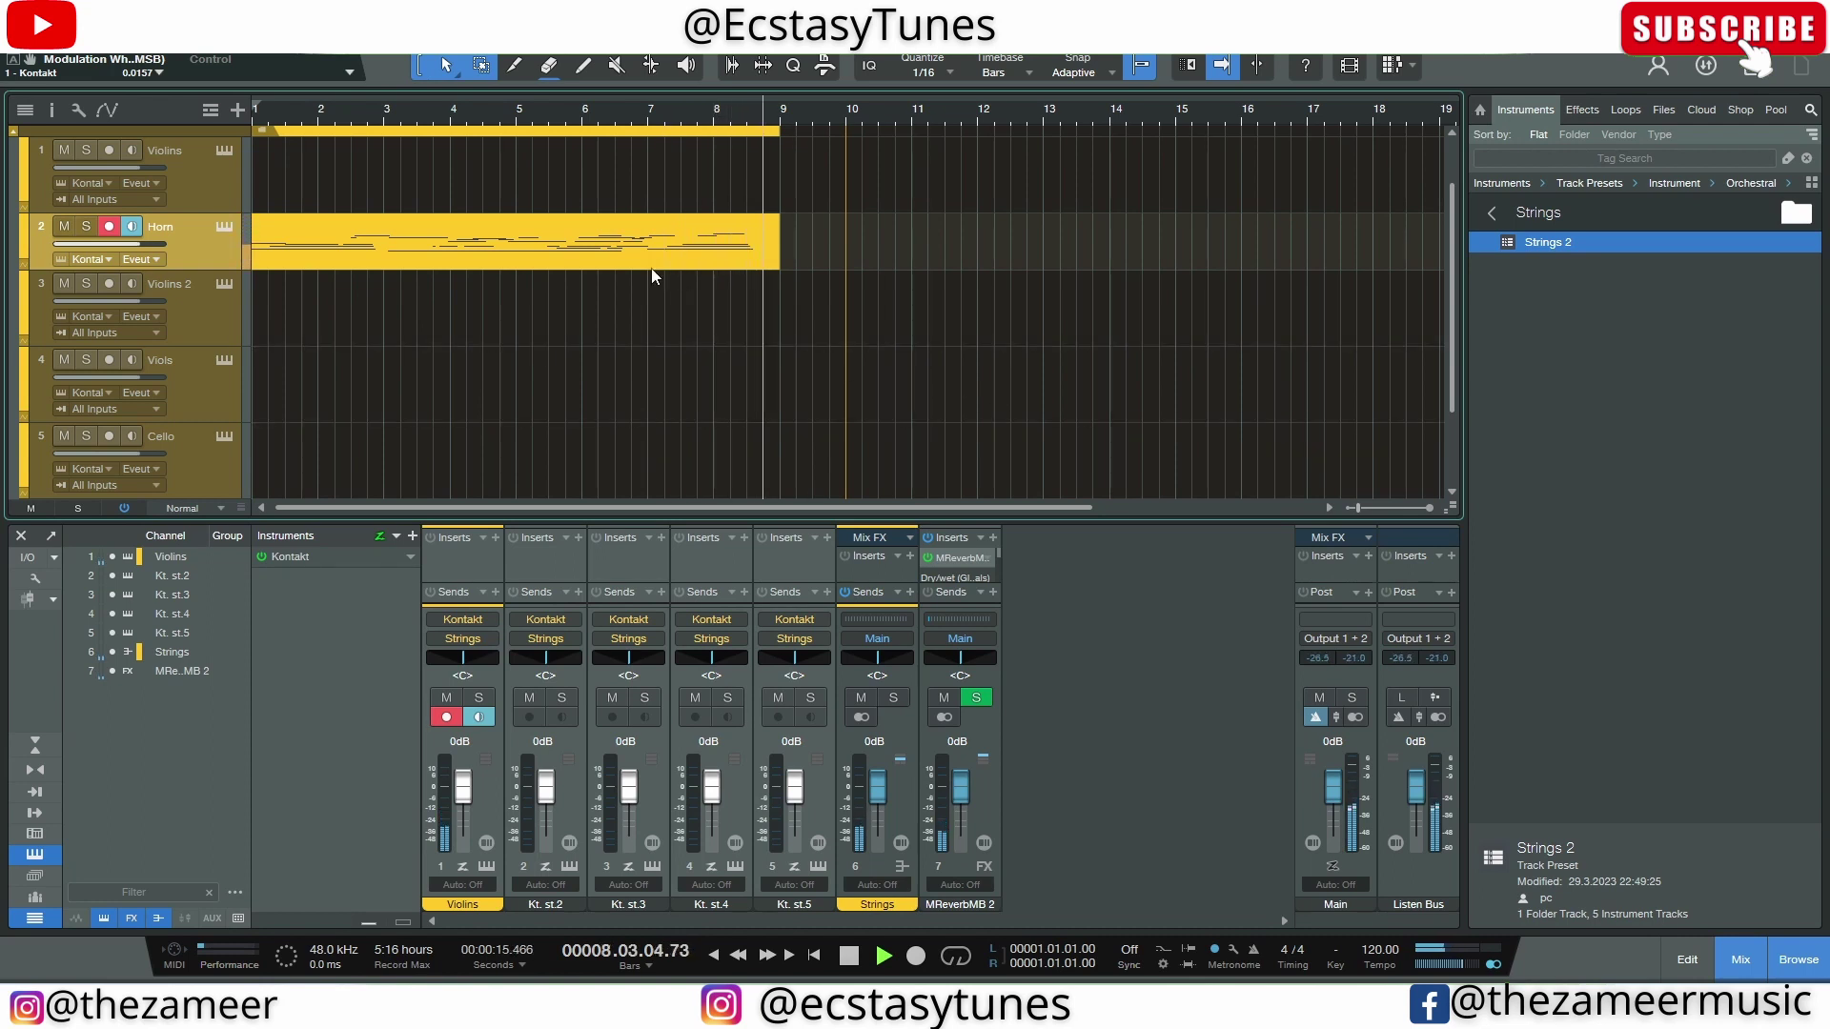
key("space")
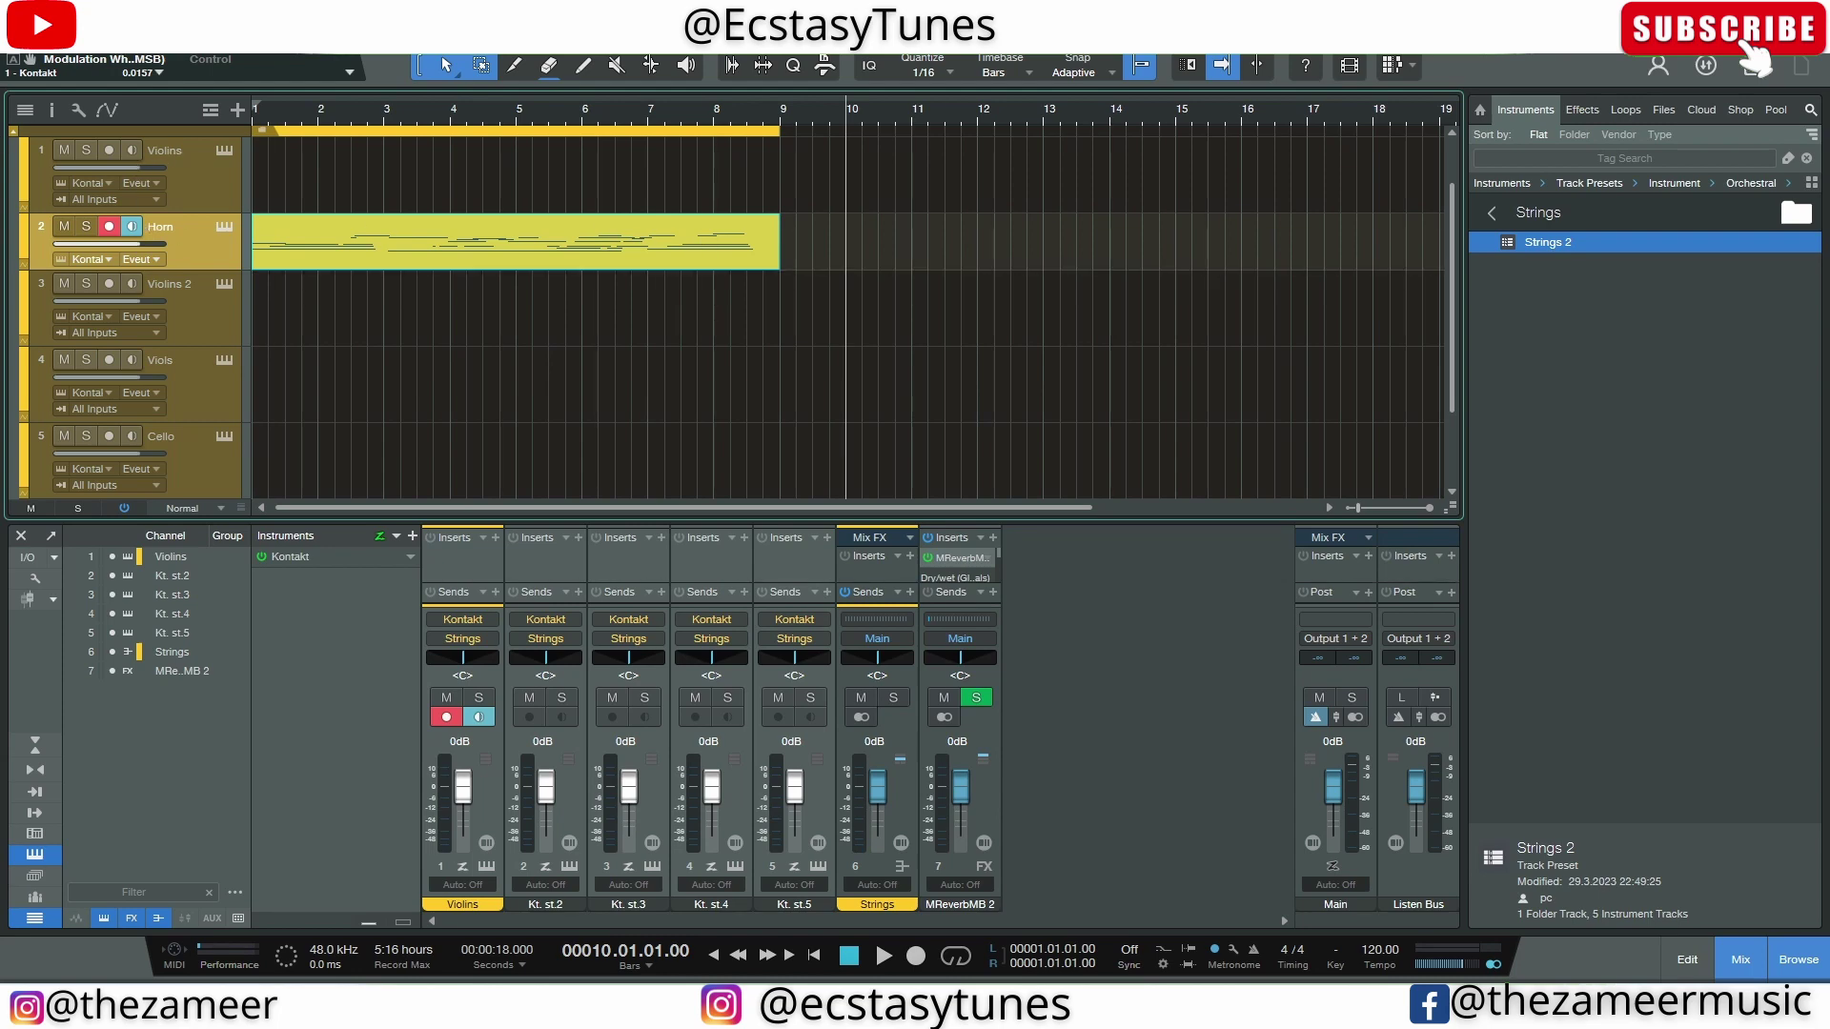
Add the song to a new mastering project named test with a 48.0 kHz sample rate, updating its mastering file
key("alt+f")
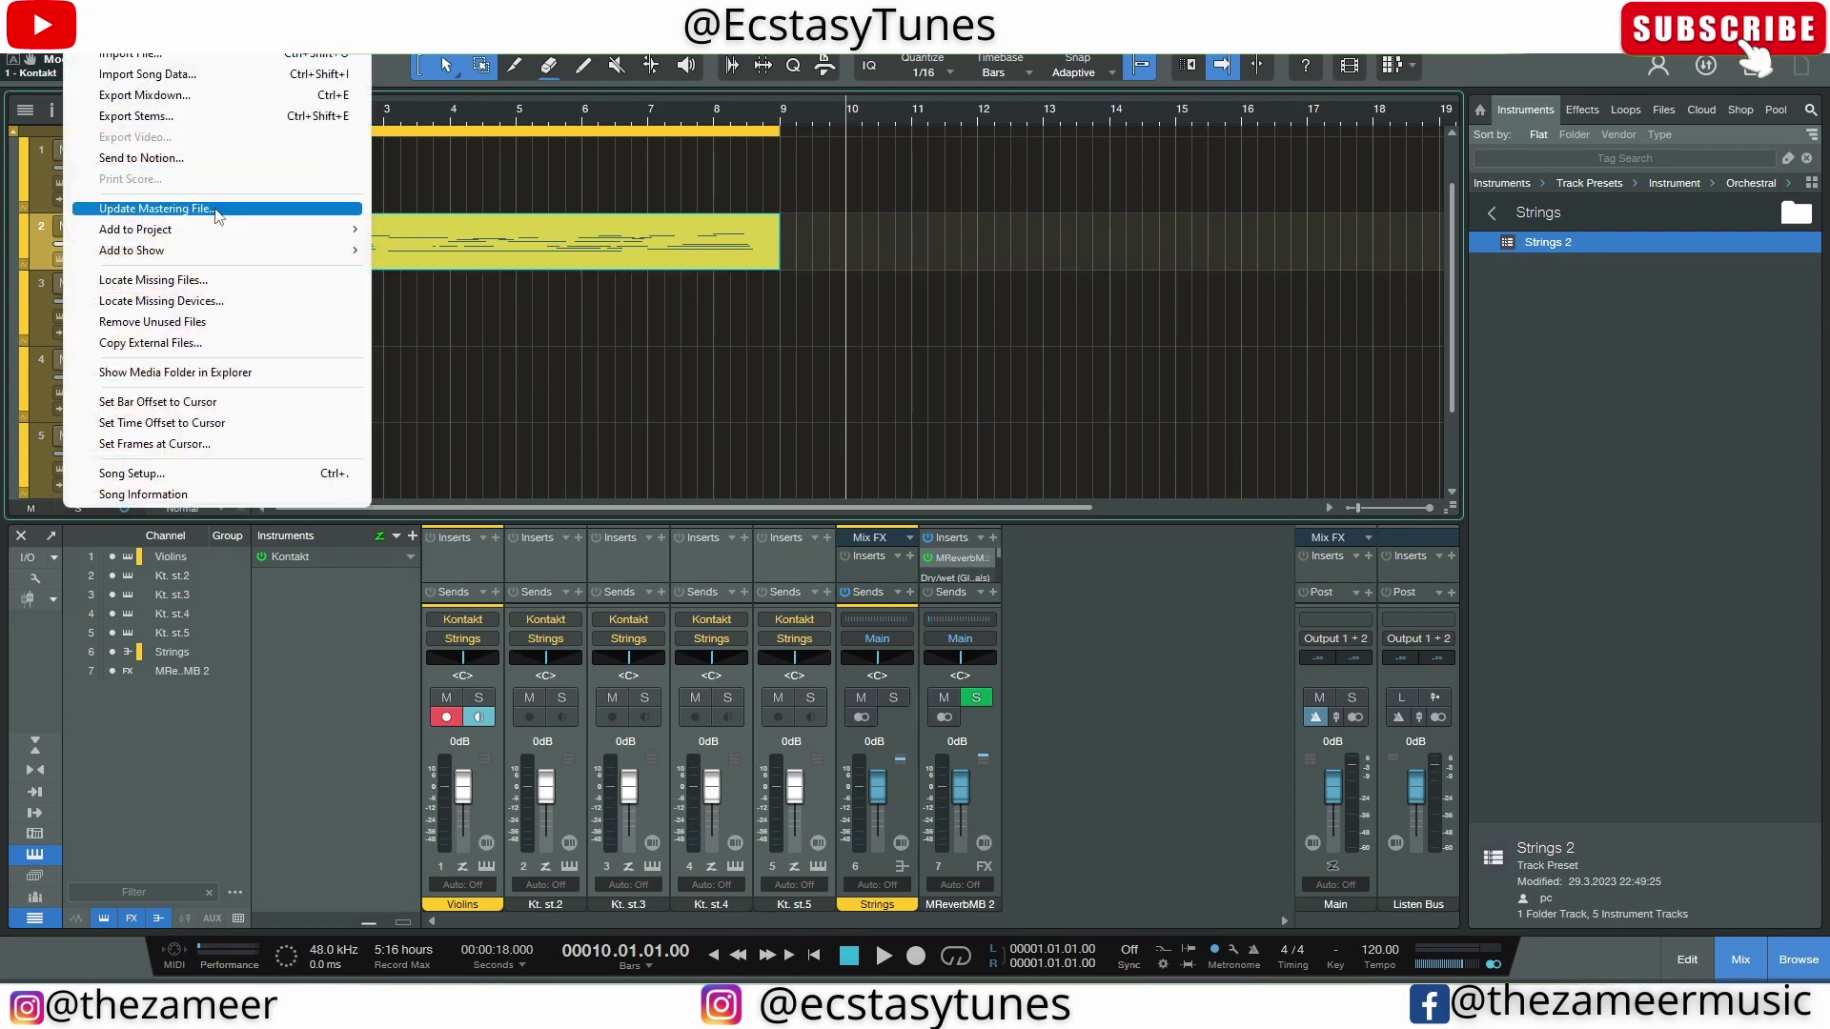
mouse_move(211, 233)
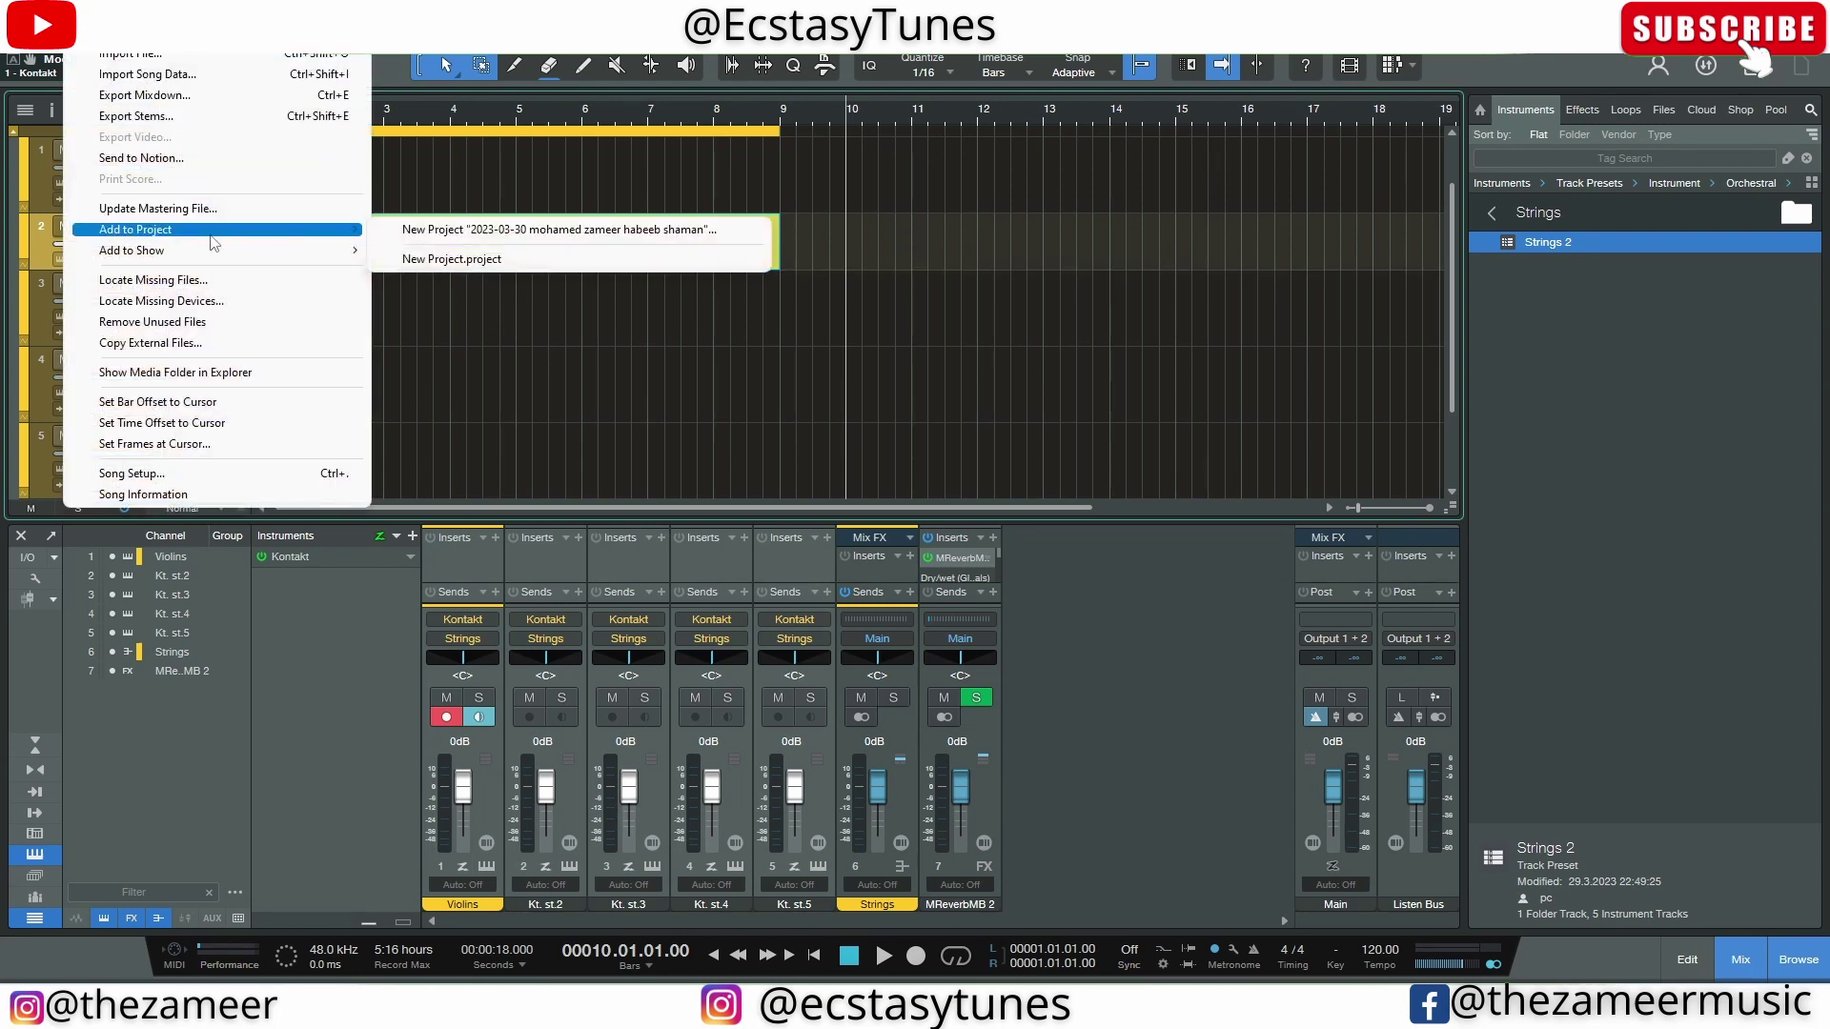
left_click(492, 230)
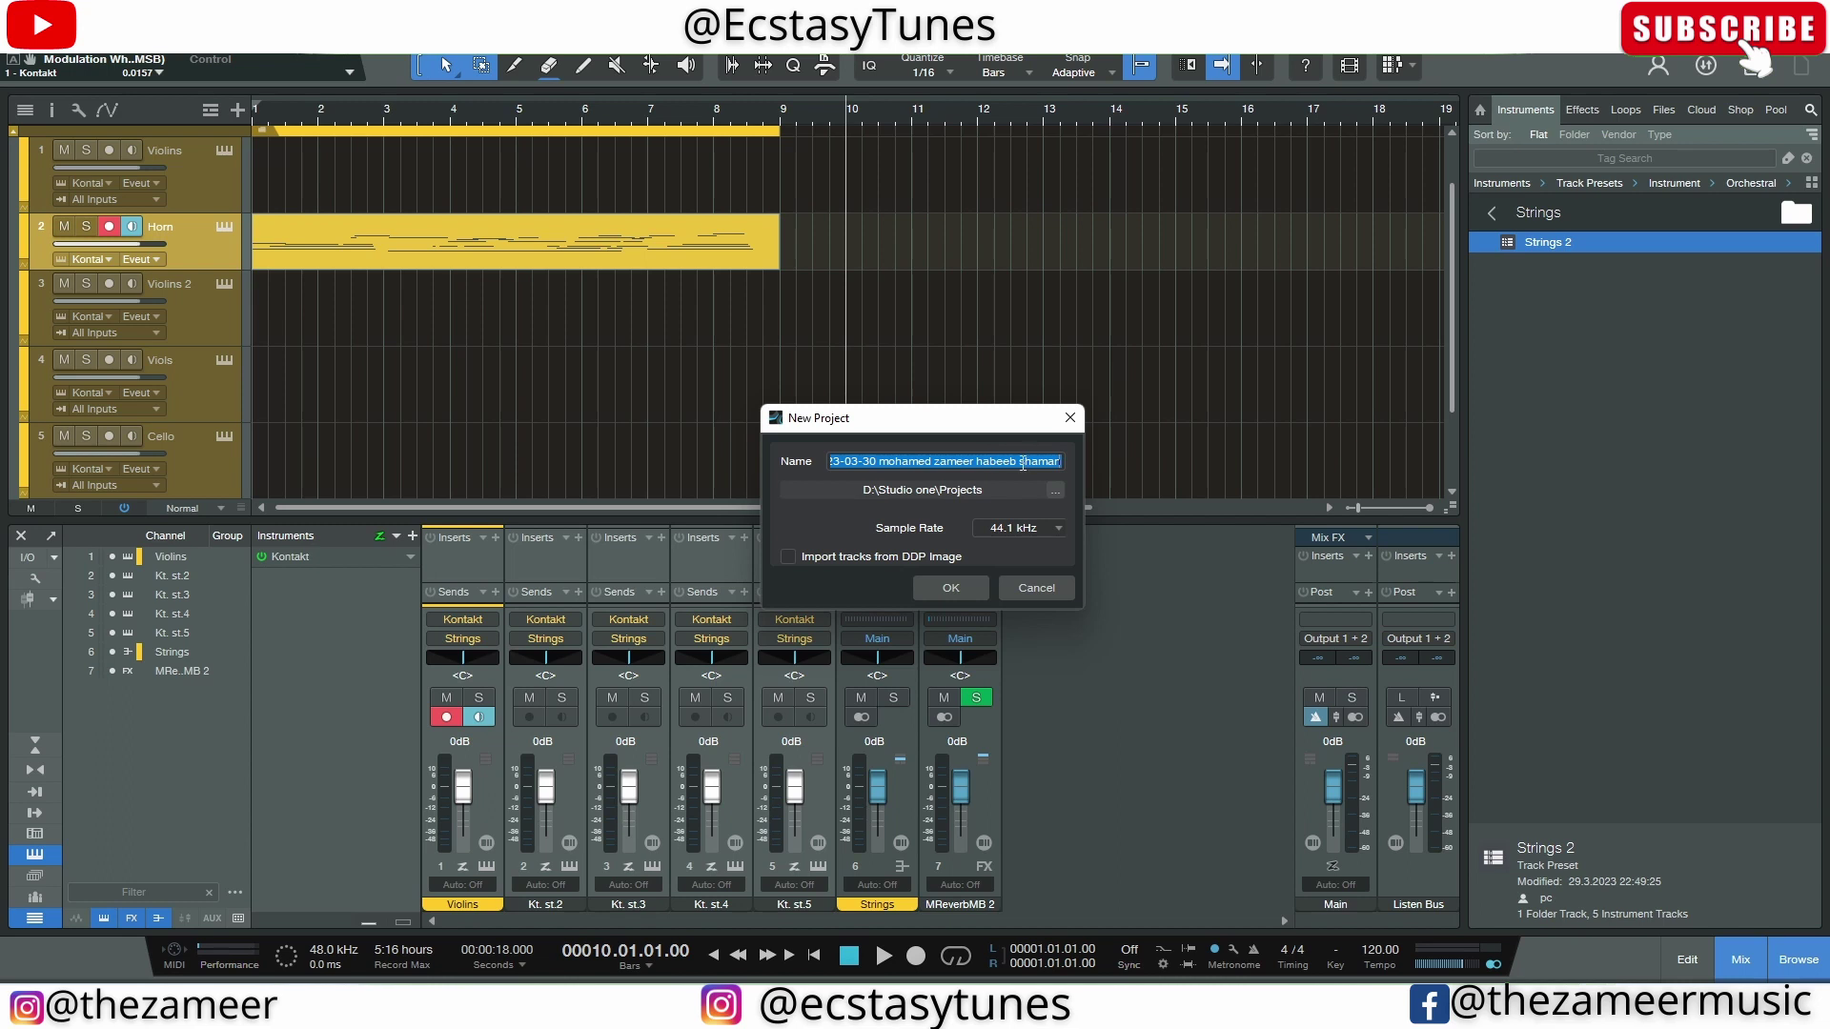
type("test")
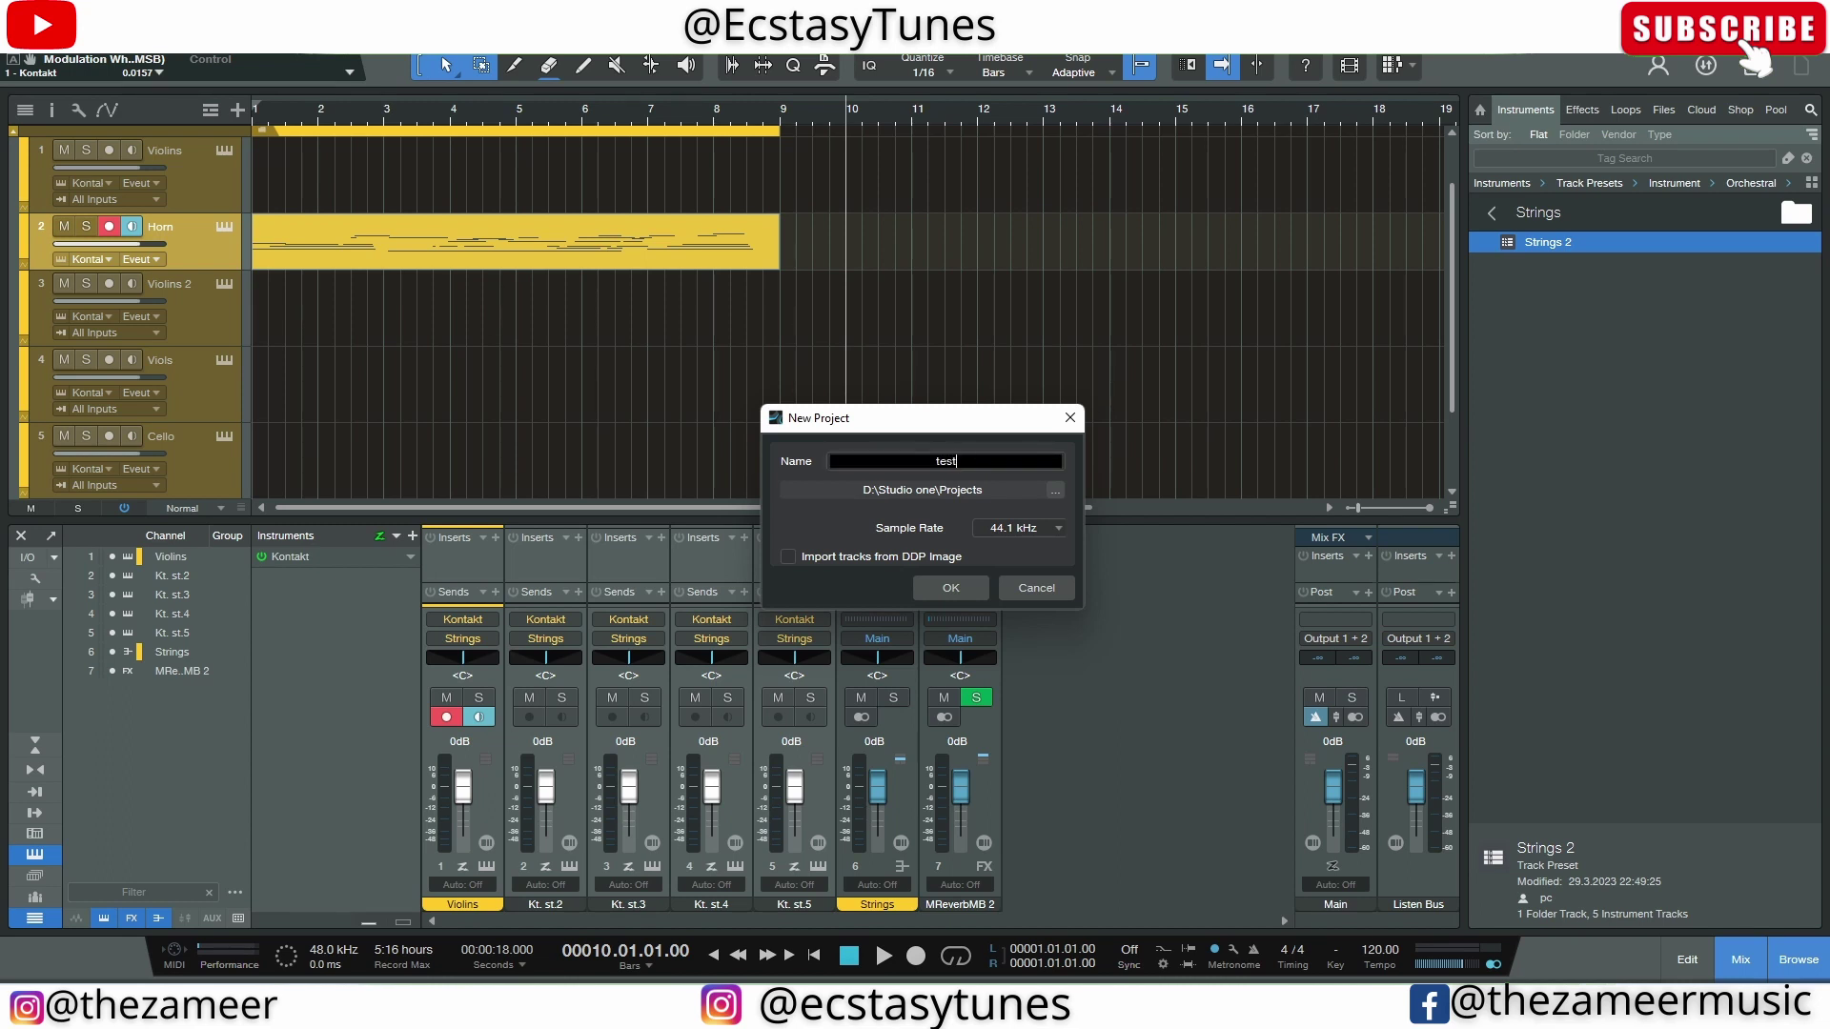
left_click(1050, 527)
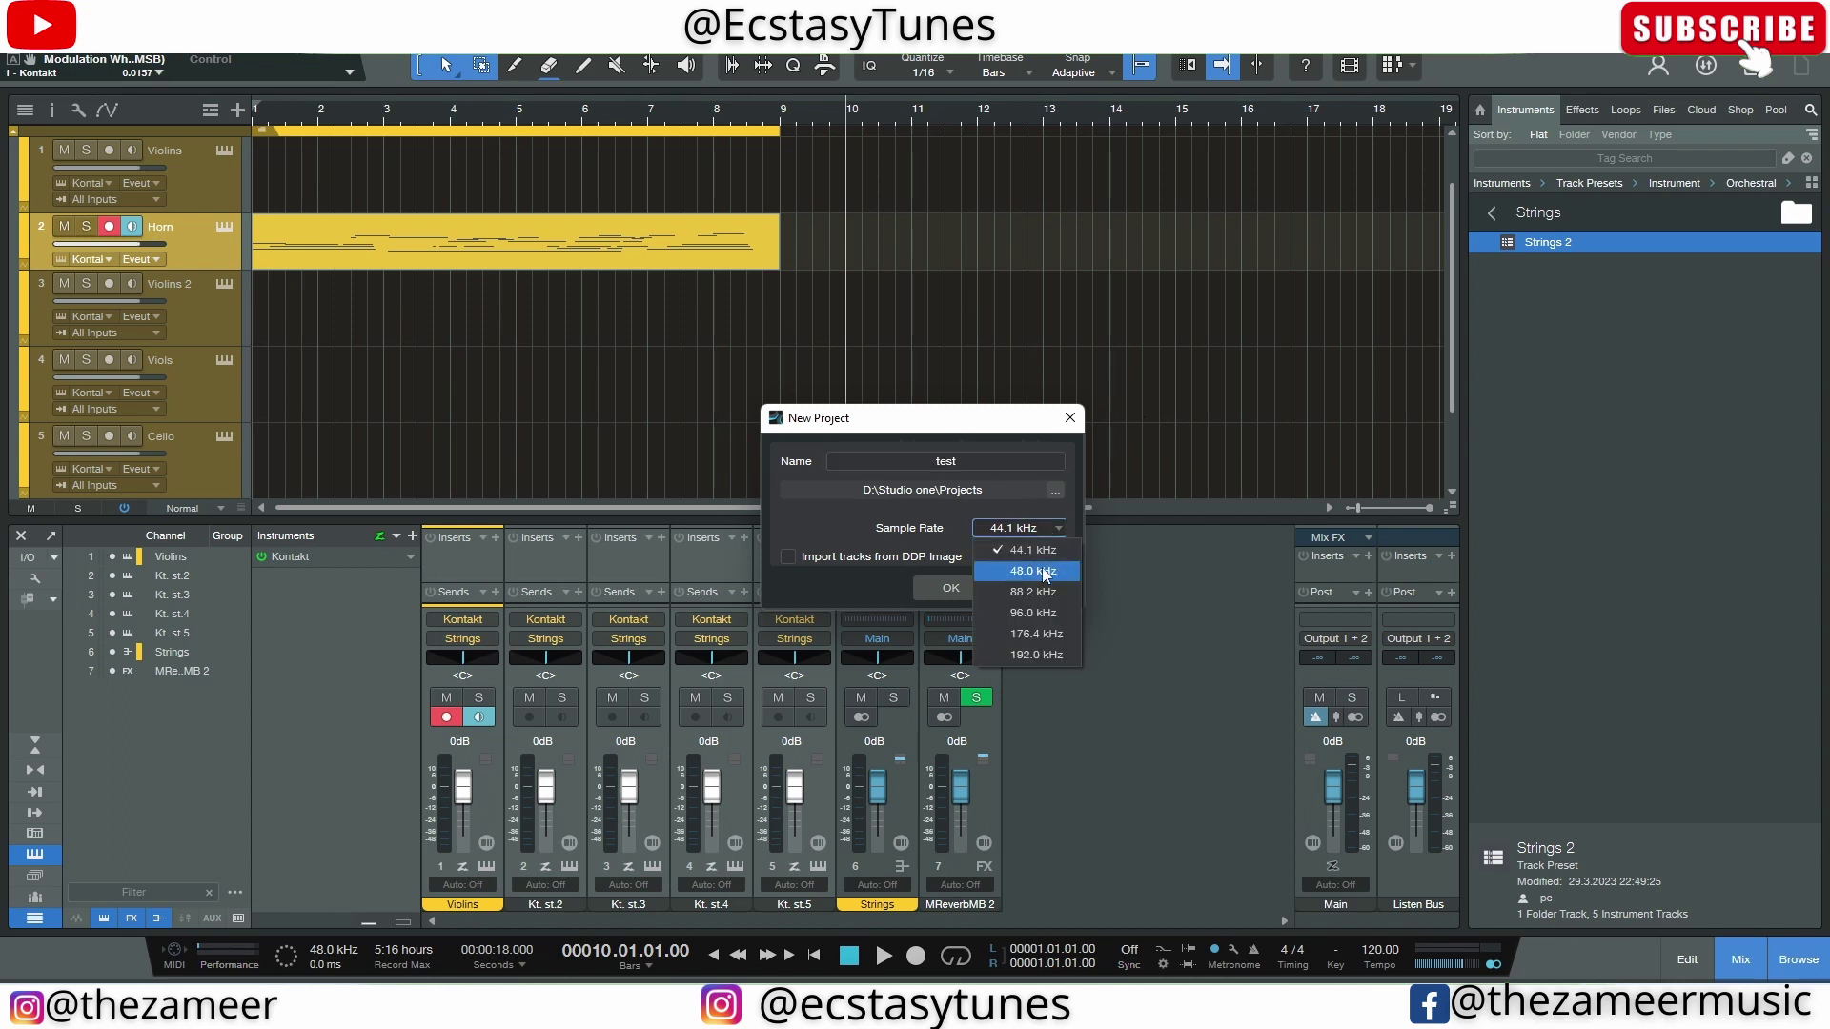
left_click(1022, 569)
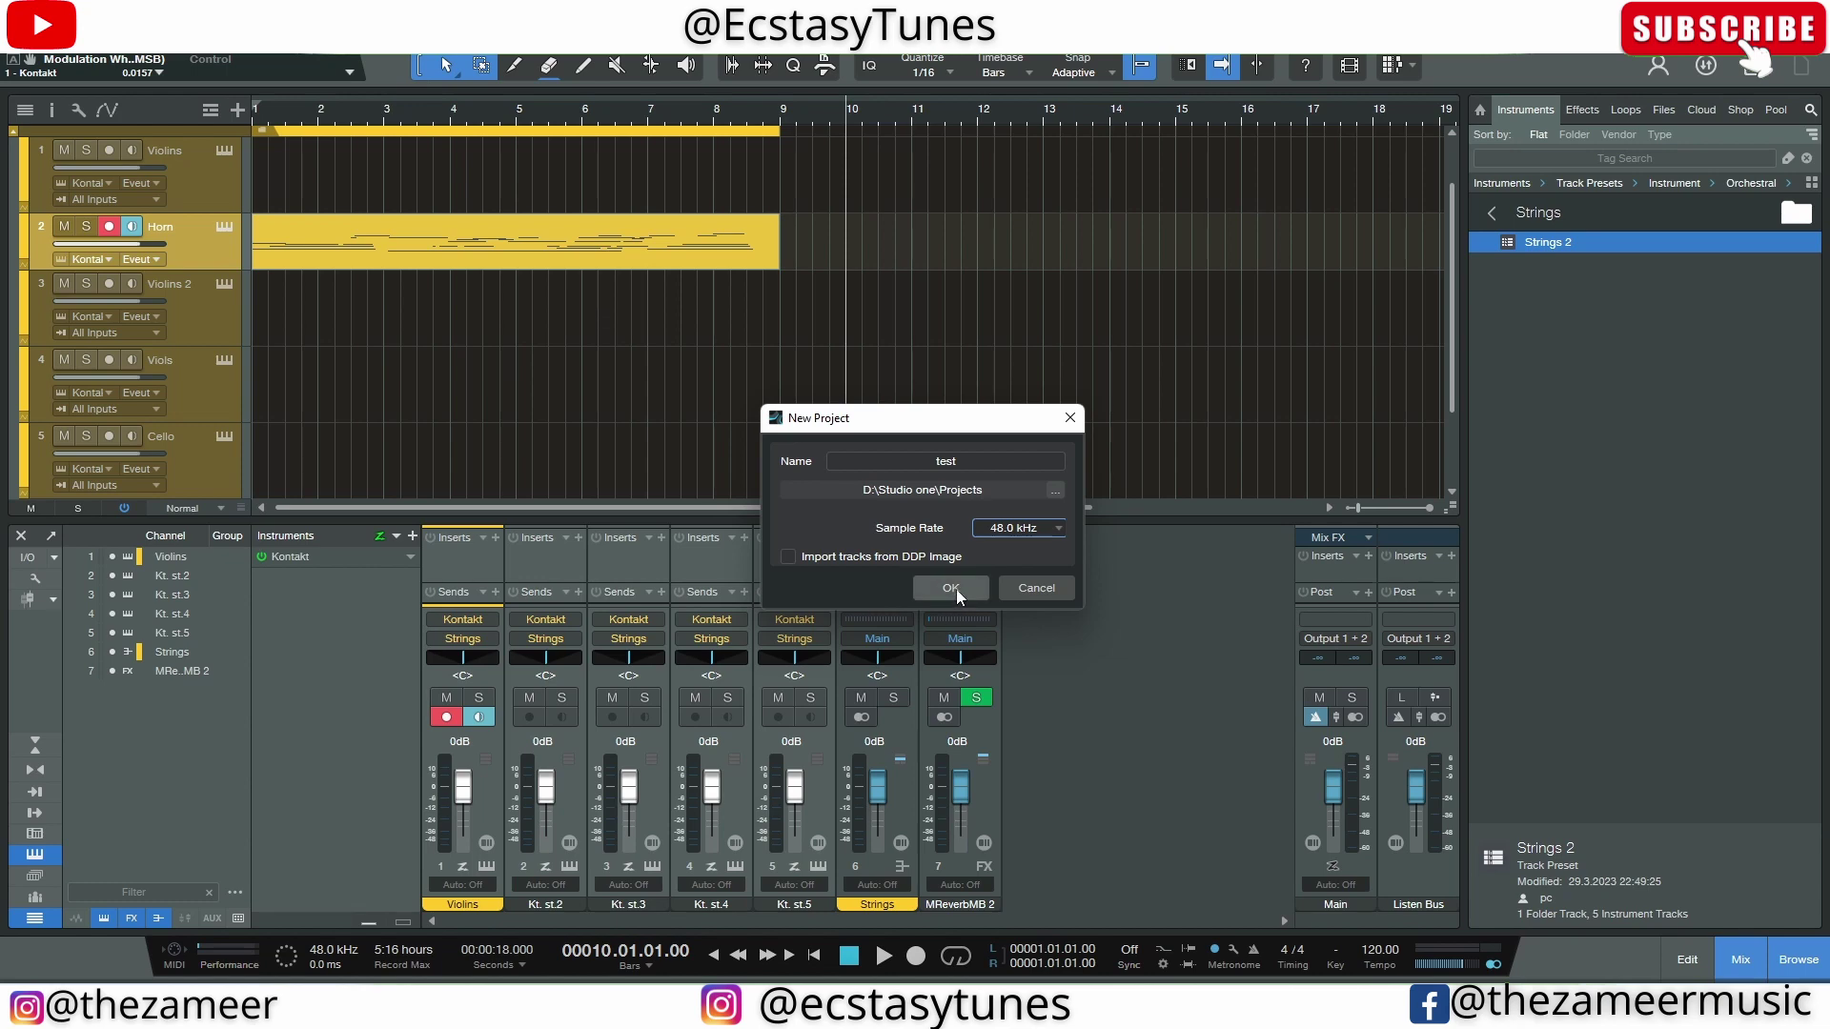
left_click(957, 589)
left_click(932, 640)
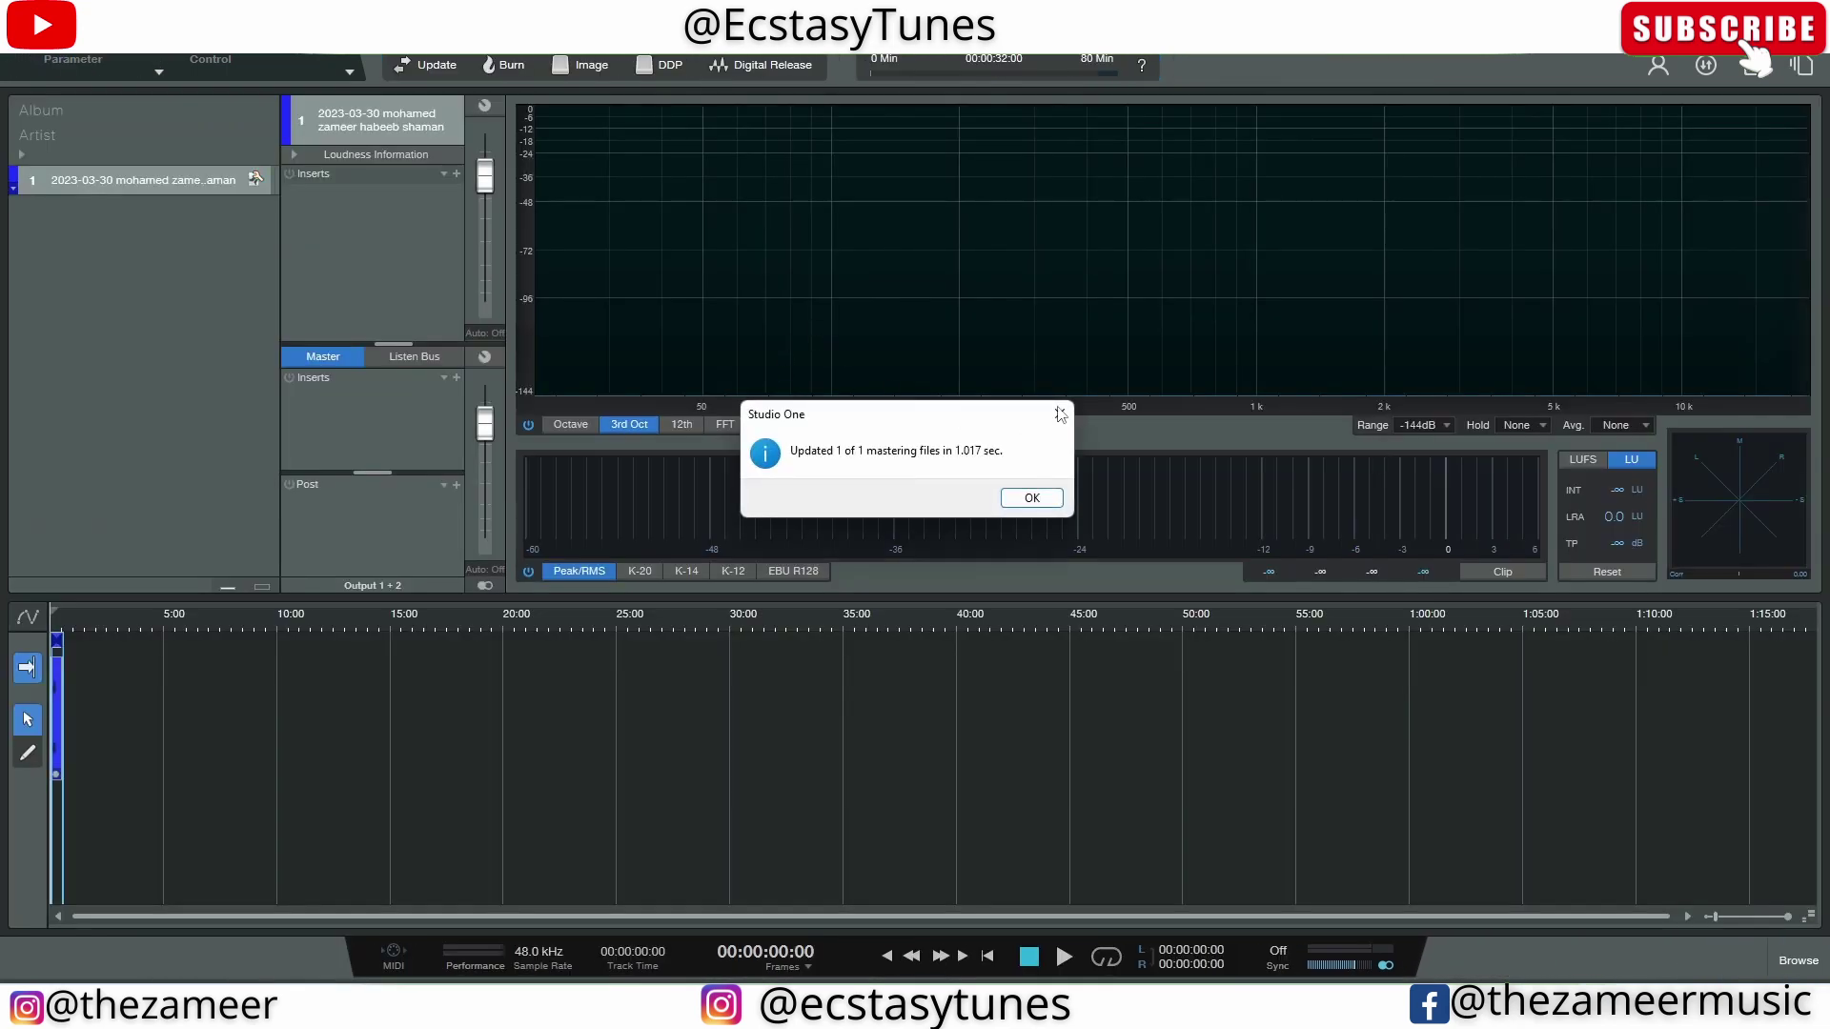
Dismiss the mastering update message and play the song in the project while examining the beginning of its waveform
left_click(1058, 414)
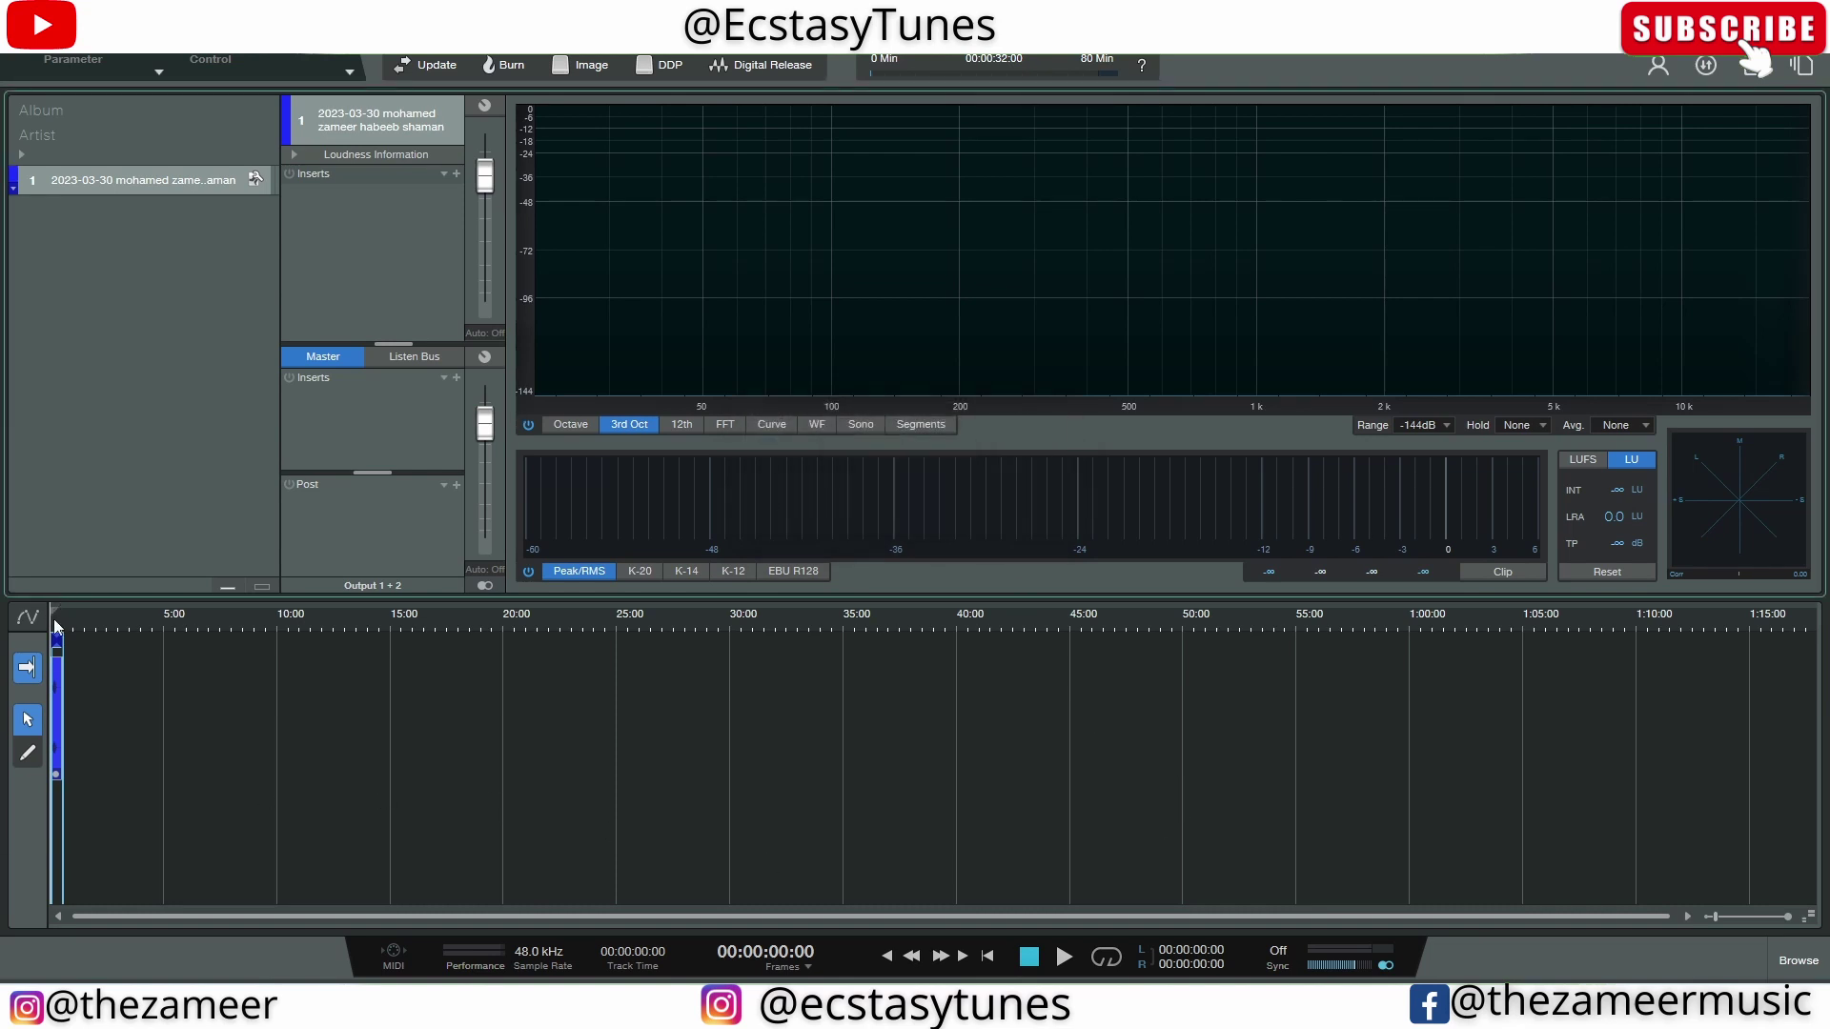
left_click_drag(54, 624, 157, 840)
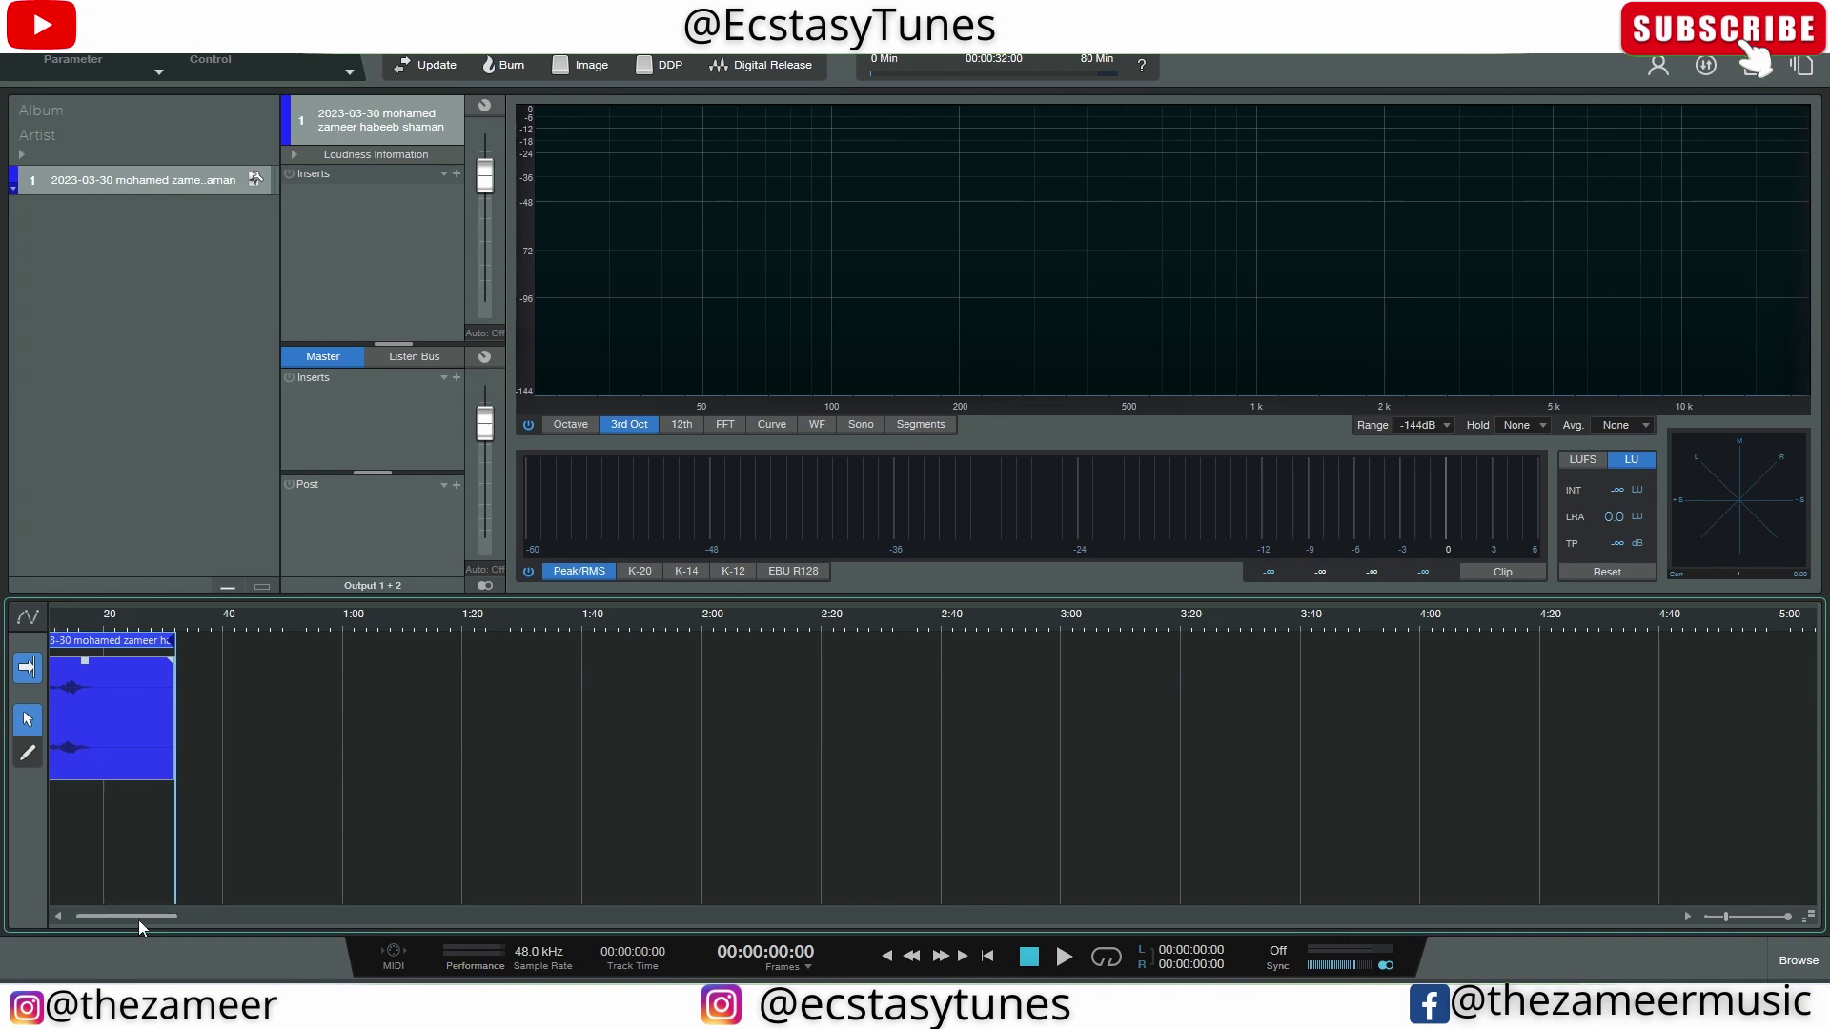
left_click_drag(139, 919, 42, 907)
left_click_drag(57, 638, 126, 667)
key("space")
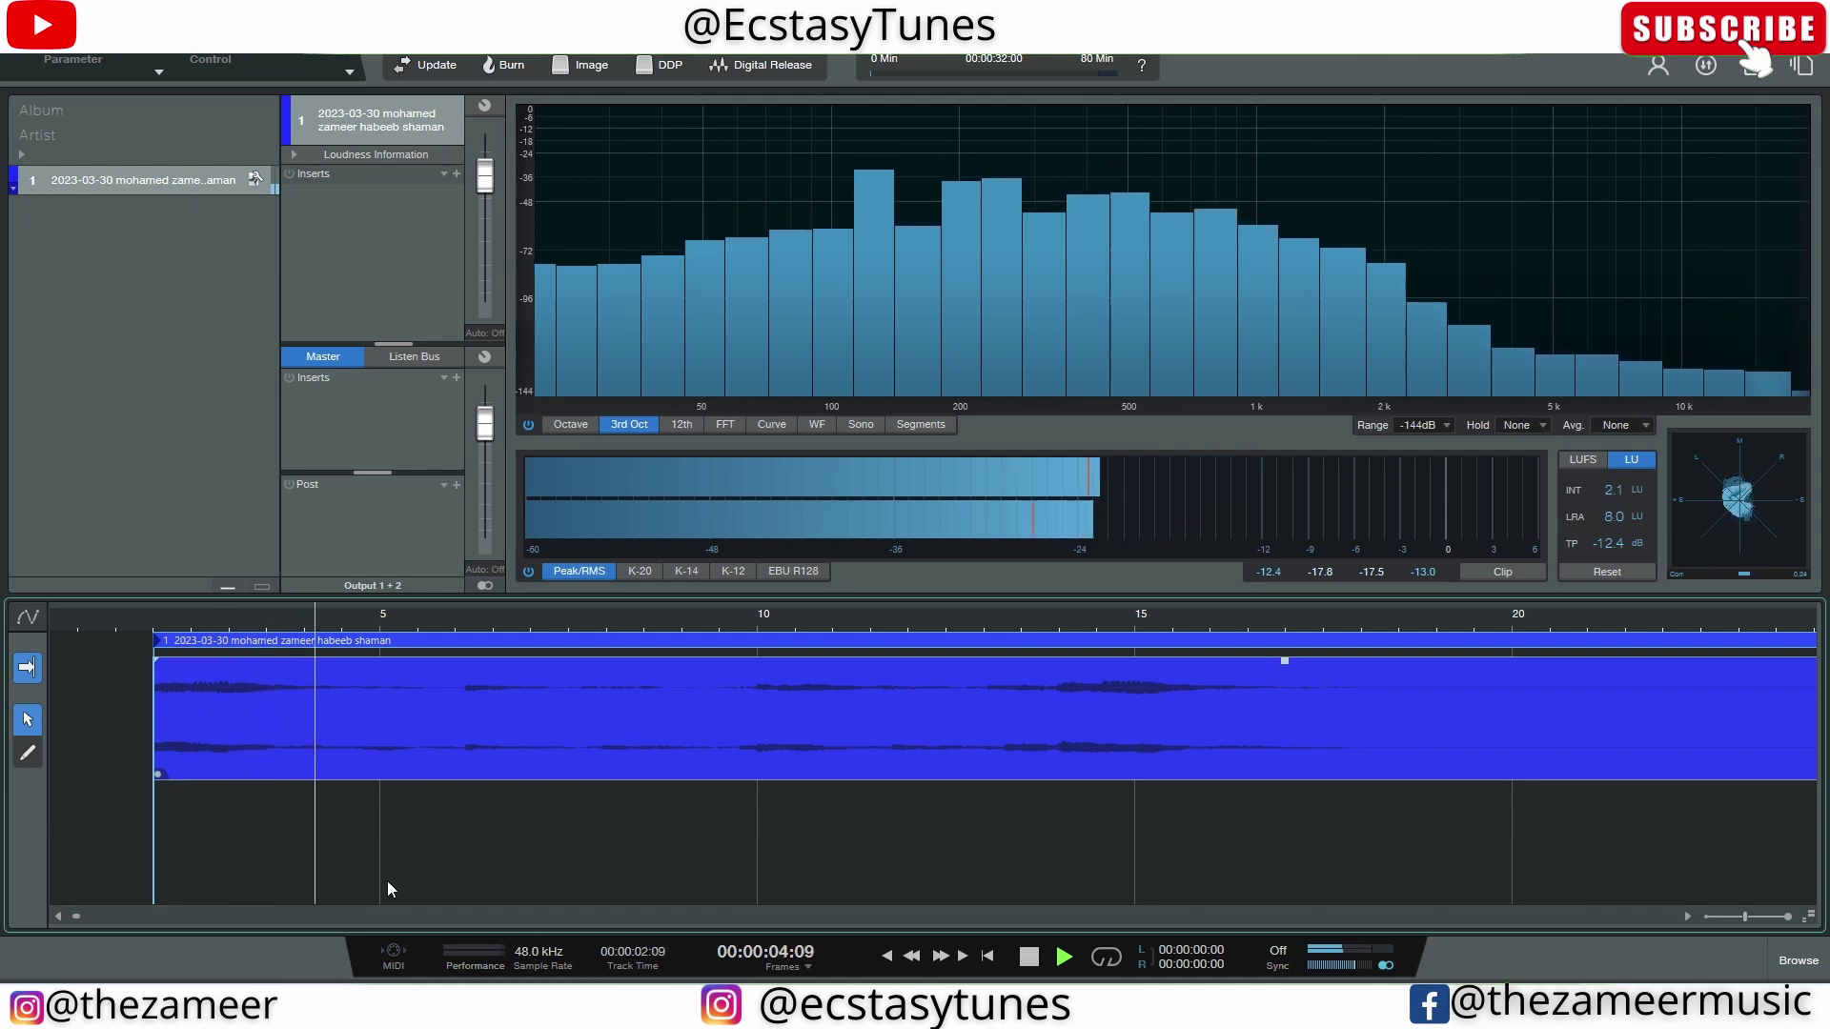
Trim the silent end of the audio event in the mastering project to a length of about 16.7 sec
key("w")
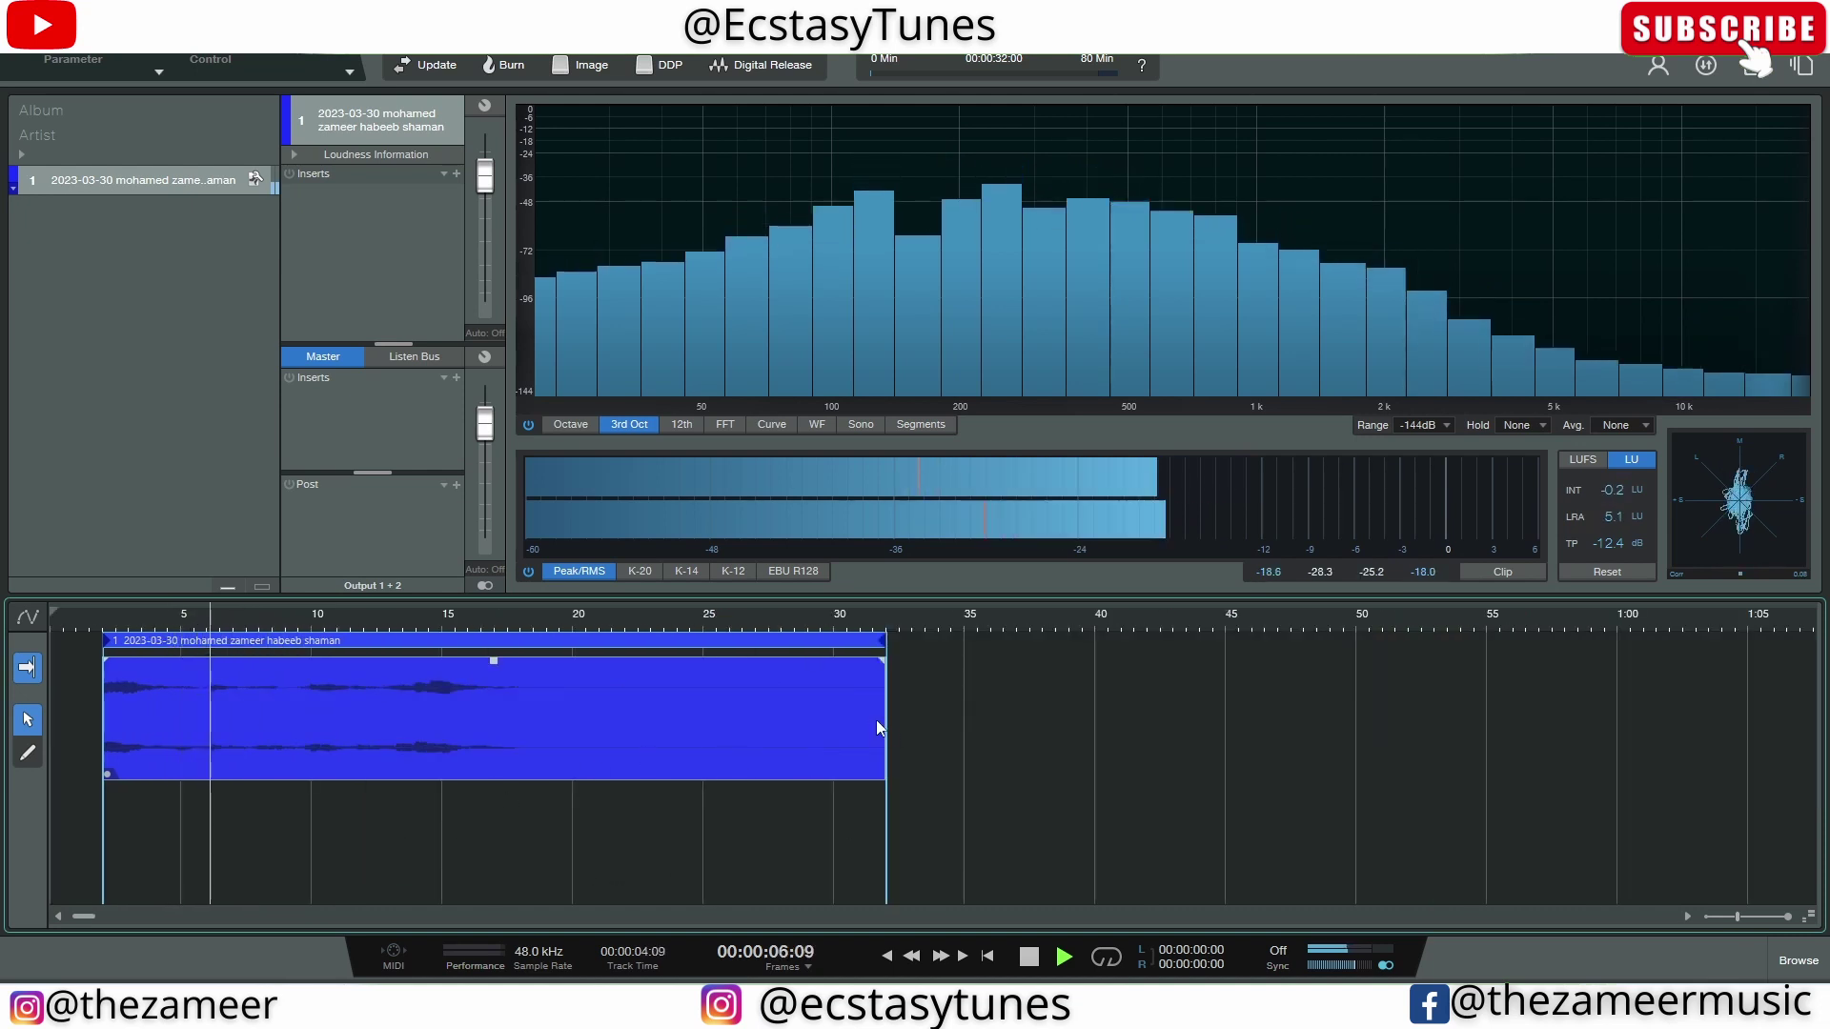
left_click_drag(877, 719, 534, 717)
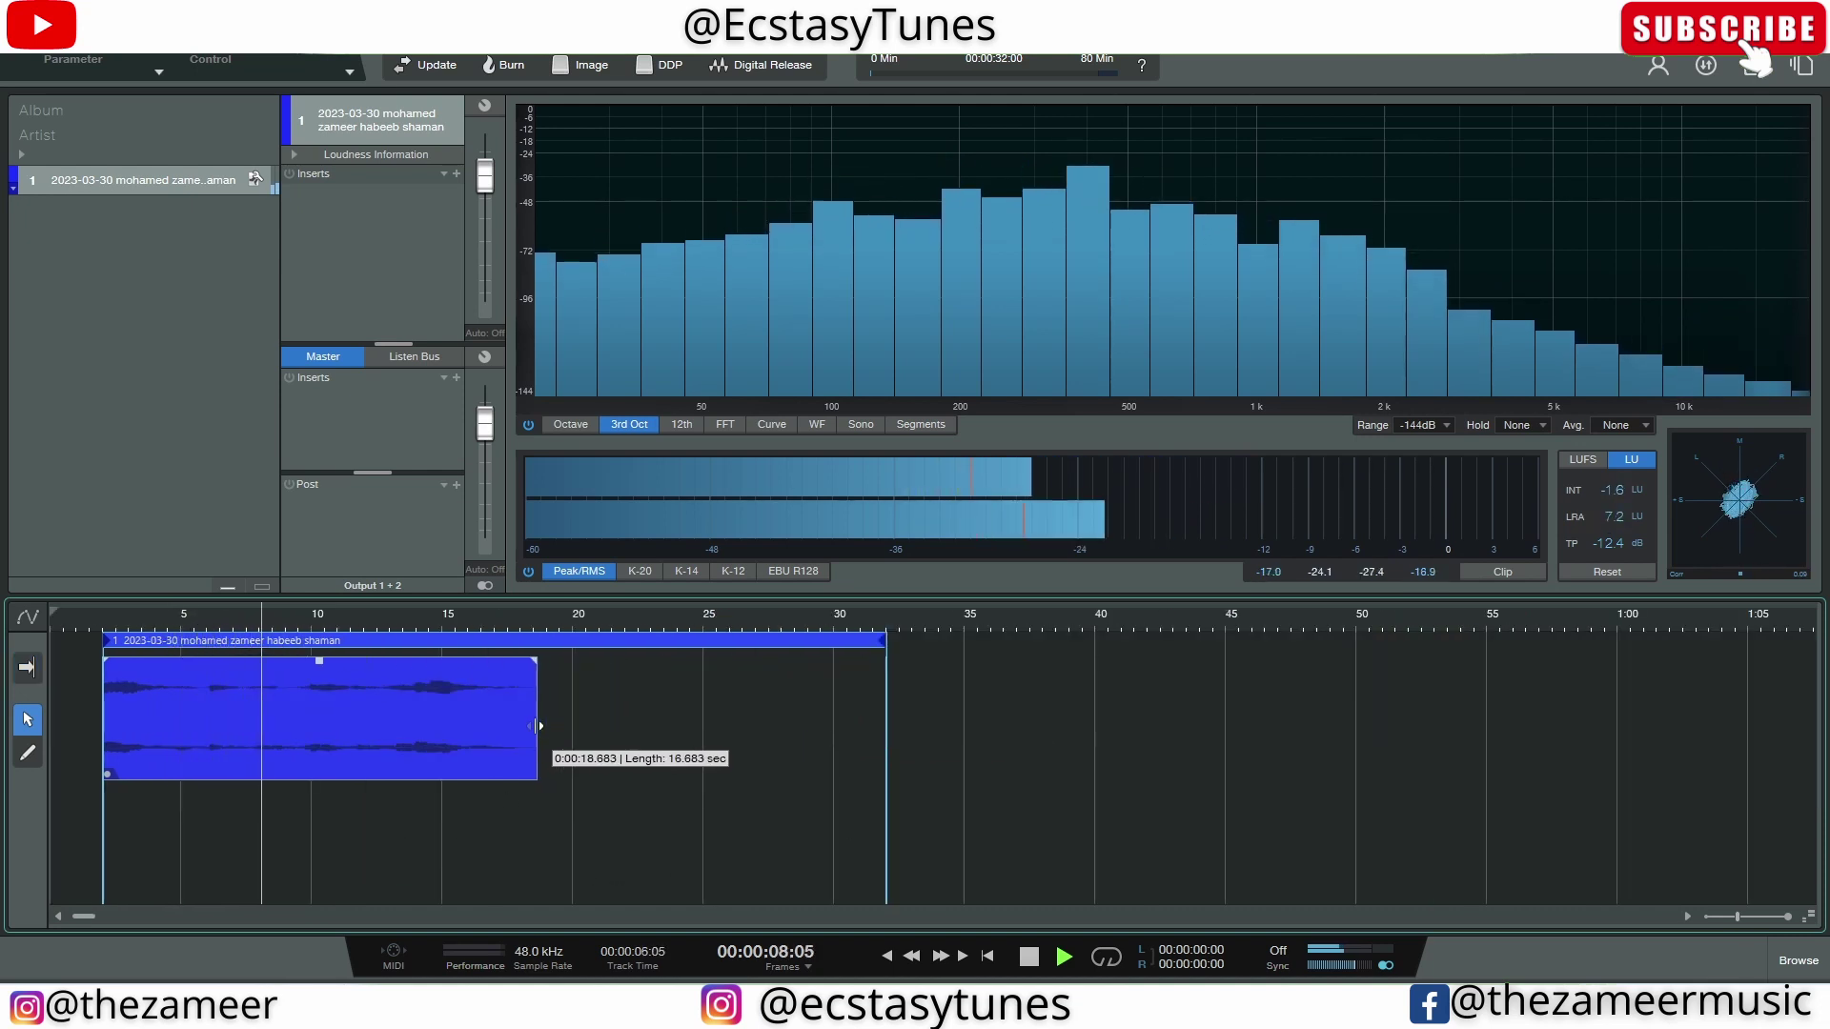
key("e")
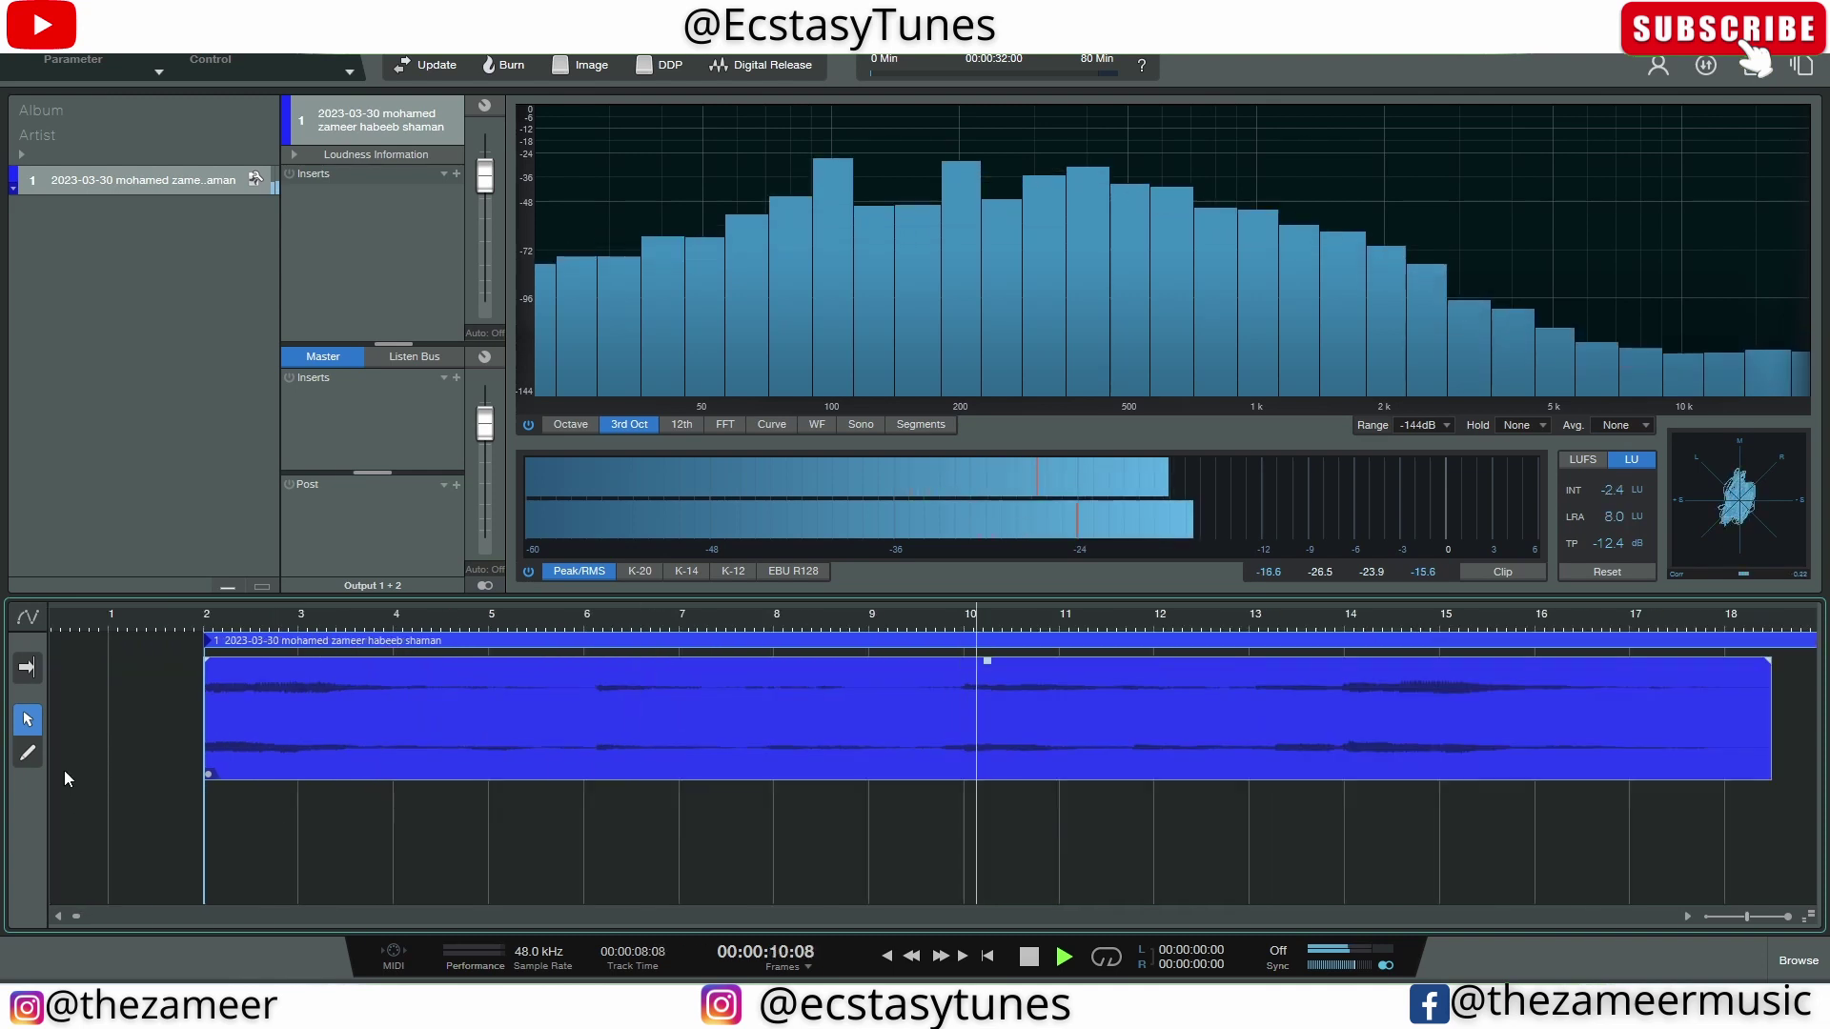
key("w")
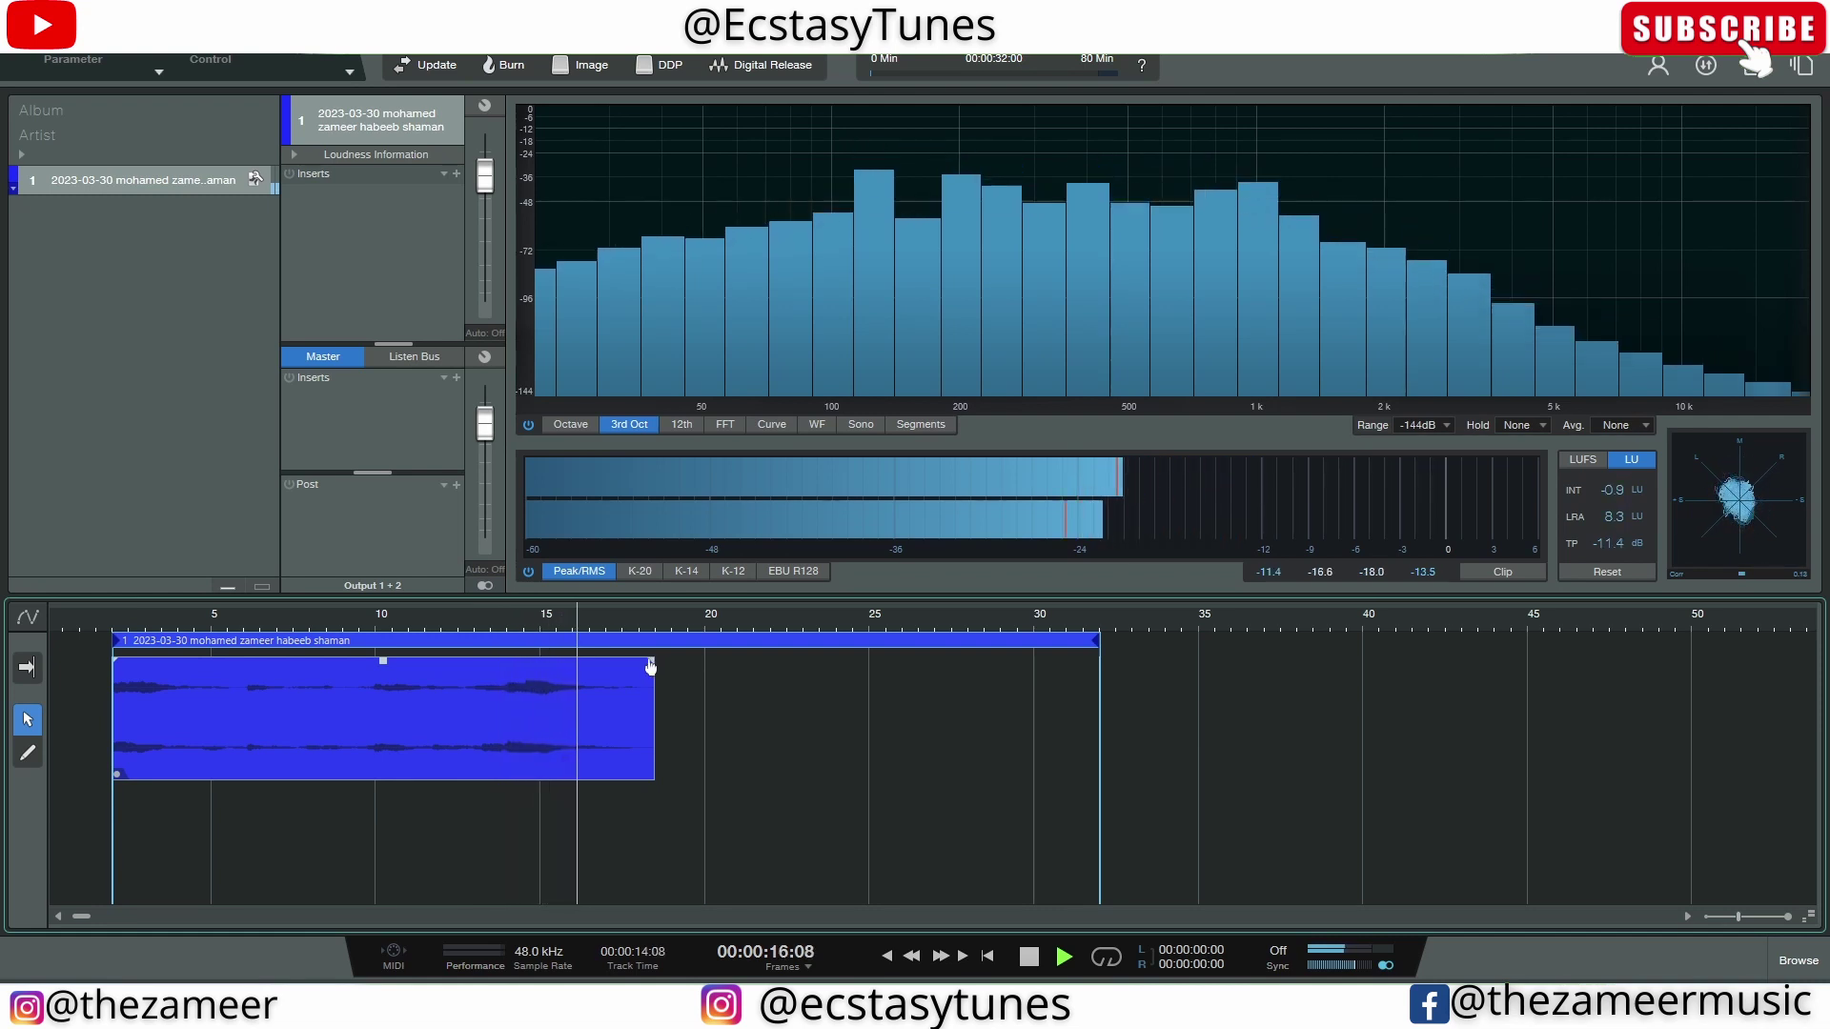
Stop playback and give the start of the trimmed audio event a short fade-in of about 7 ms
key("space")
key("f")
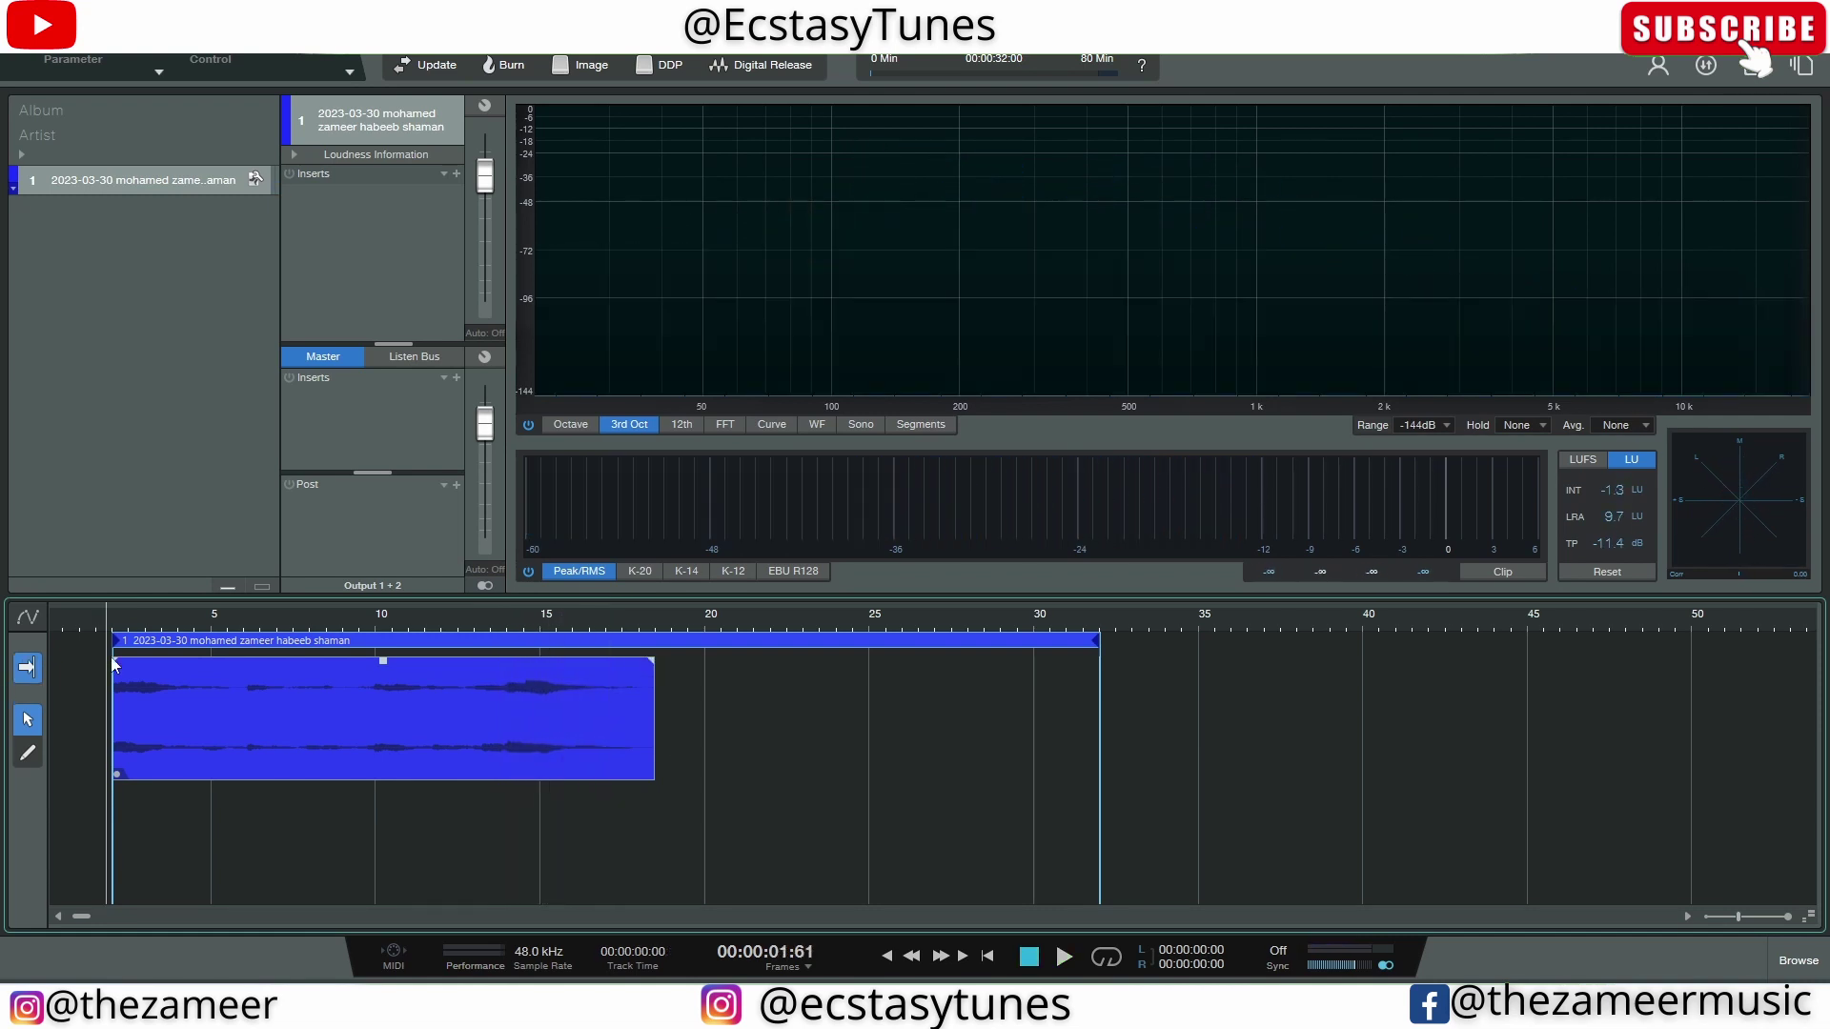
scroll(101, 667, "up", 10)
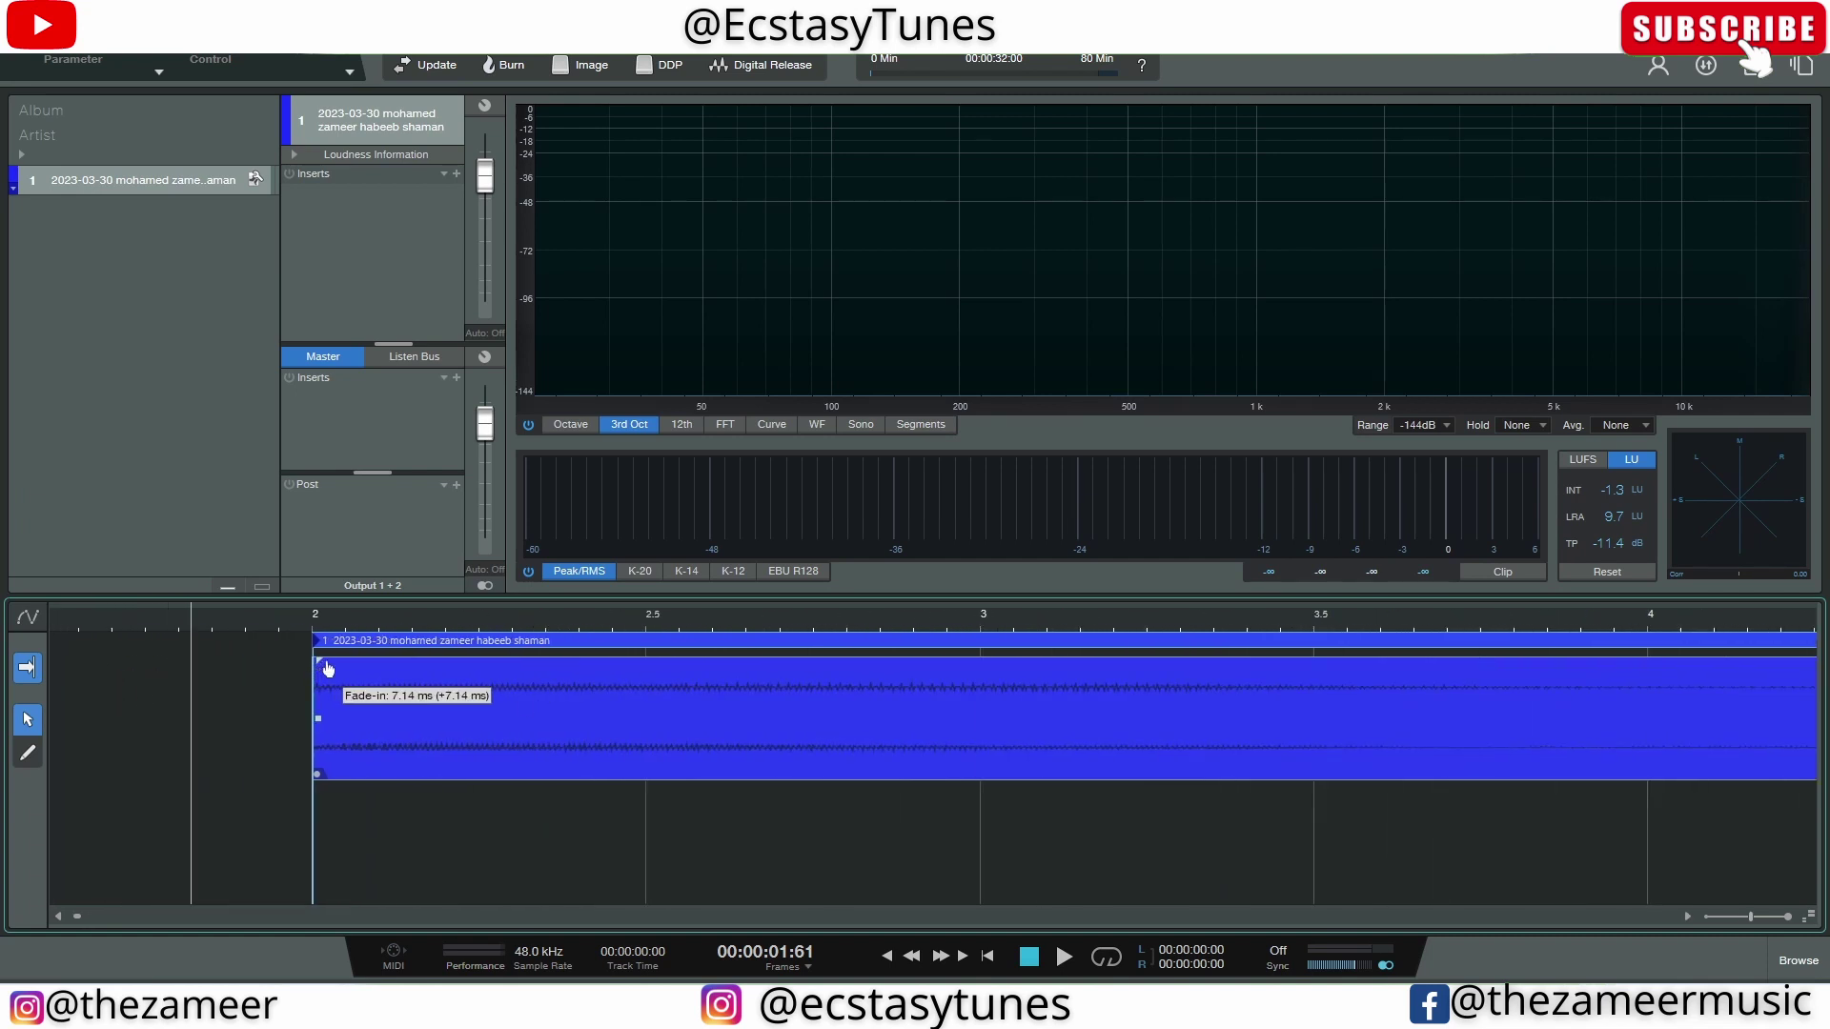
scroll(974, 749, "down", 10)
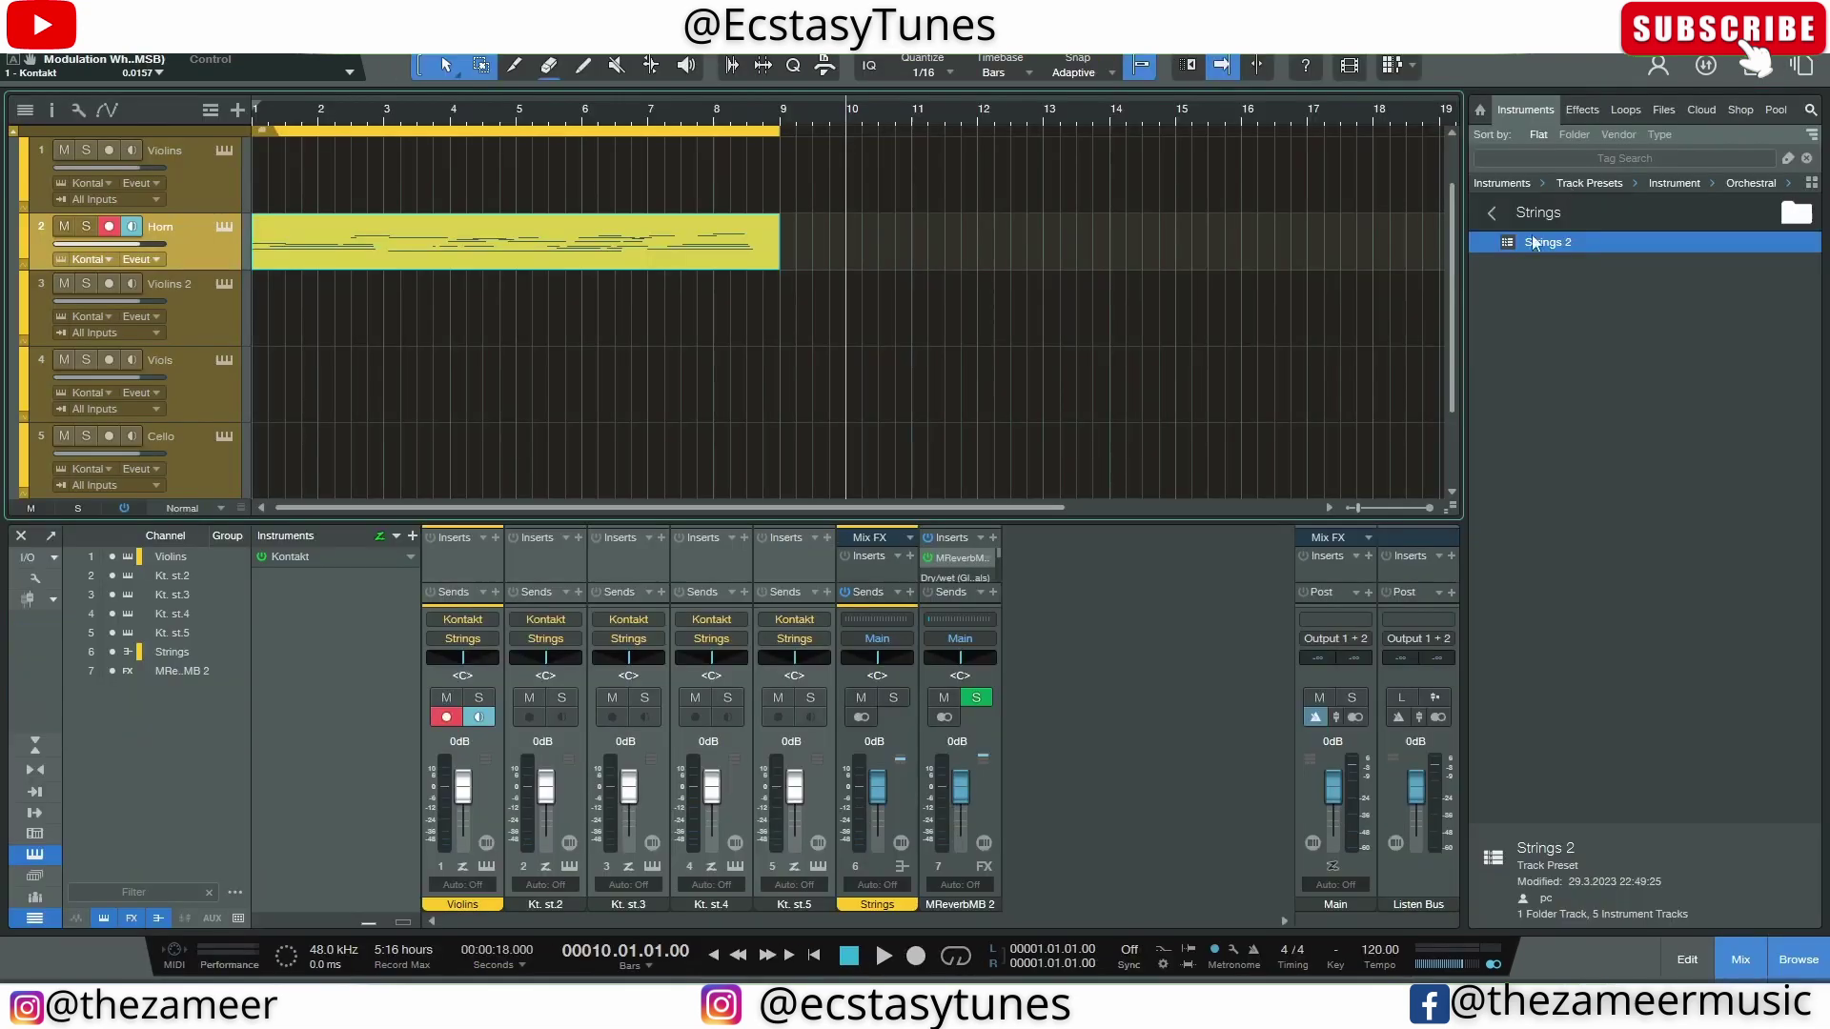
Quantize all notes of the Horn part in the note editor, clear the selection, and select its first C 2 note
double_click(631, 243)
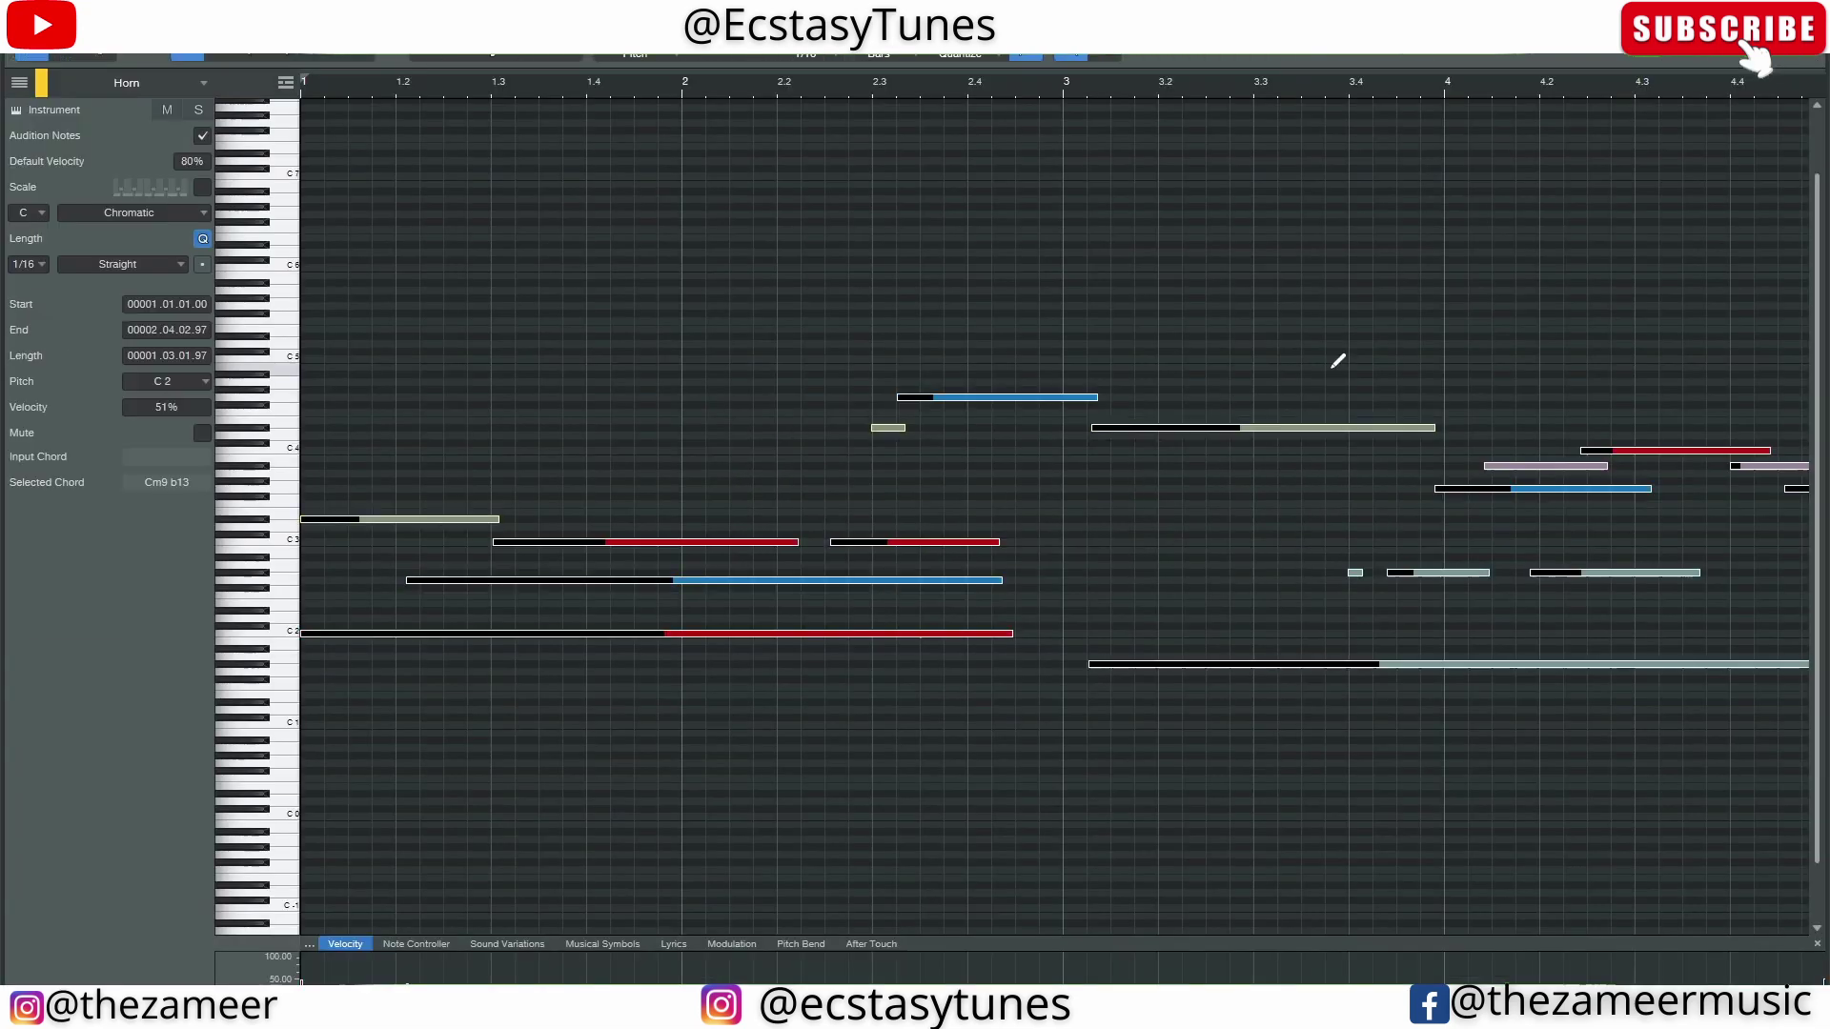
key("q")
key("Escape")
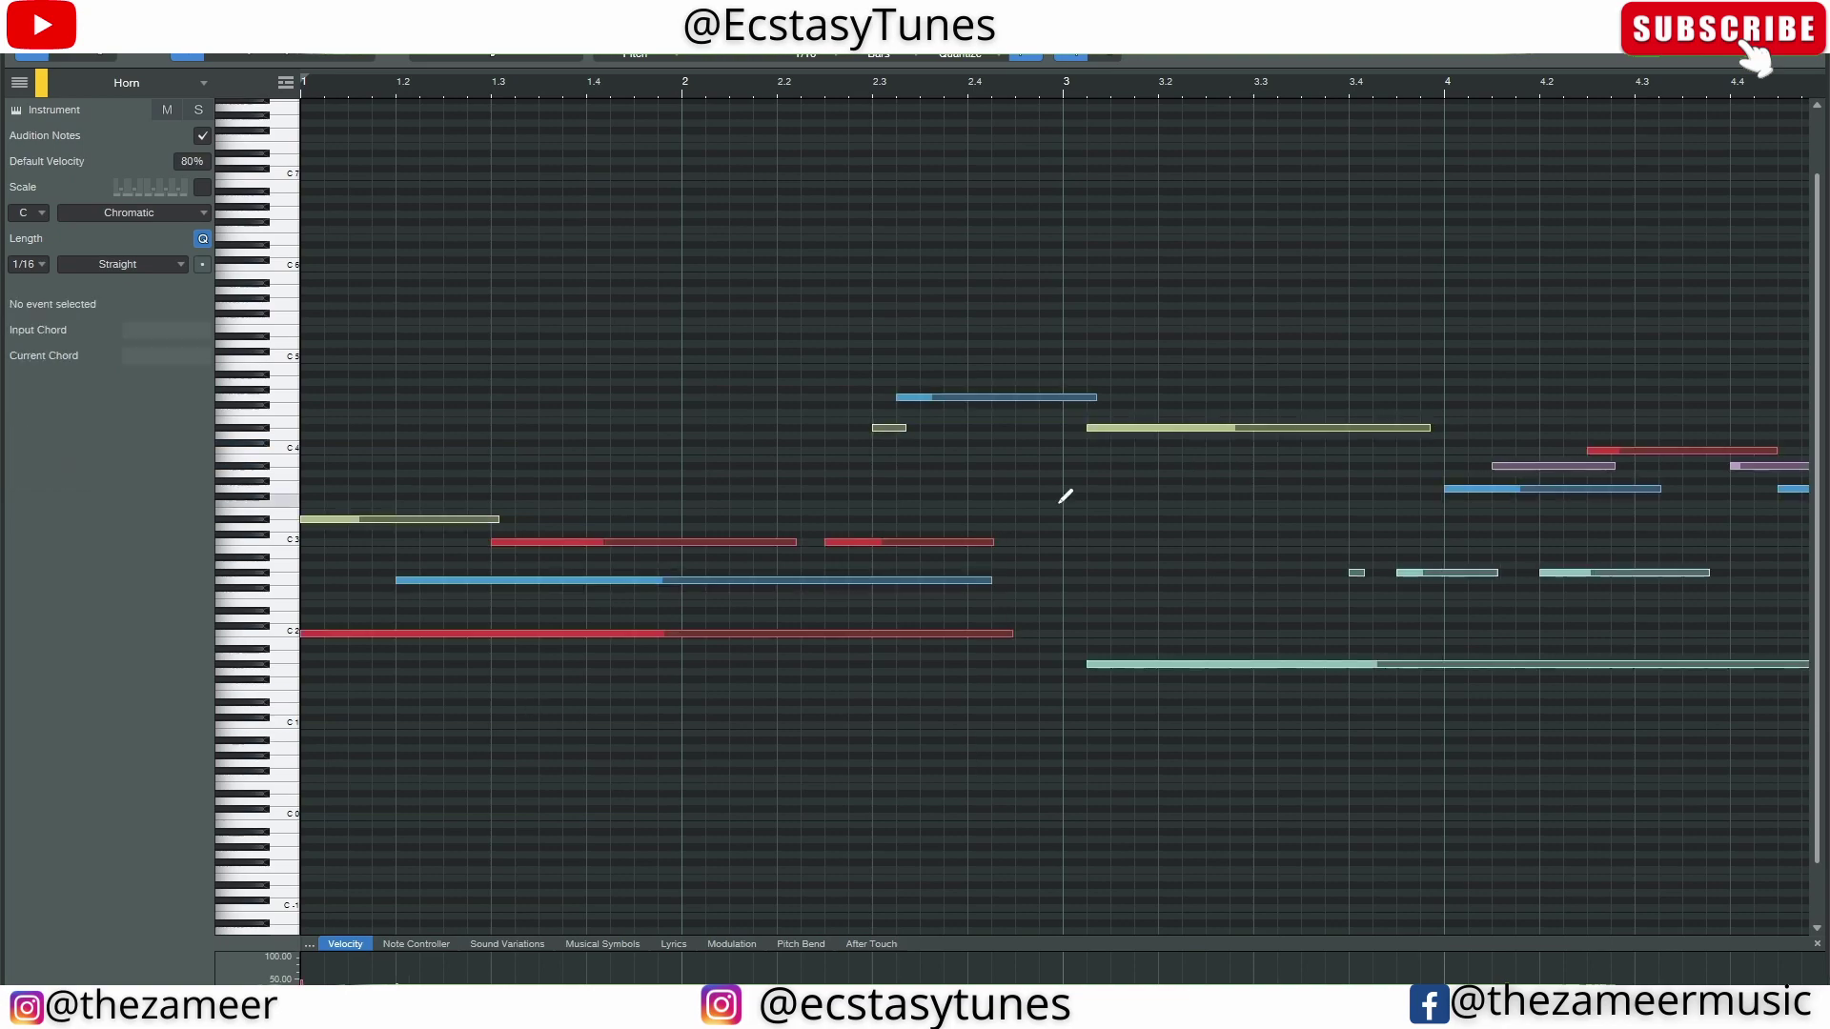
key("g")
key("g")
key("g")
left_click(438, 634)
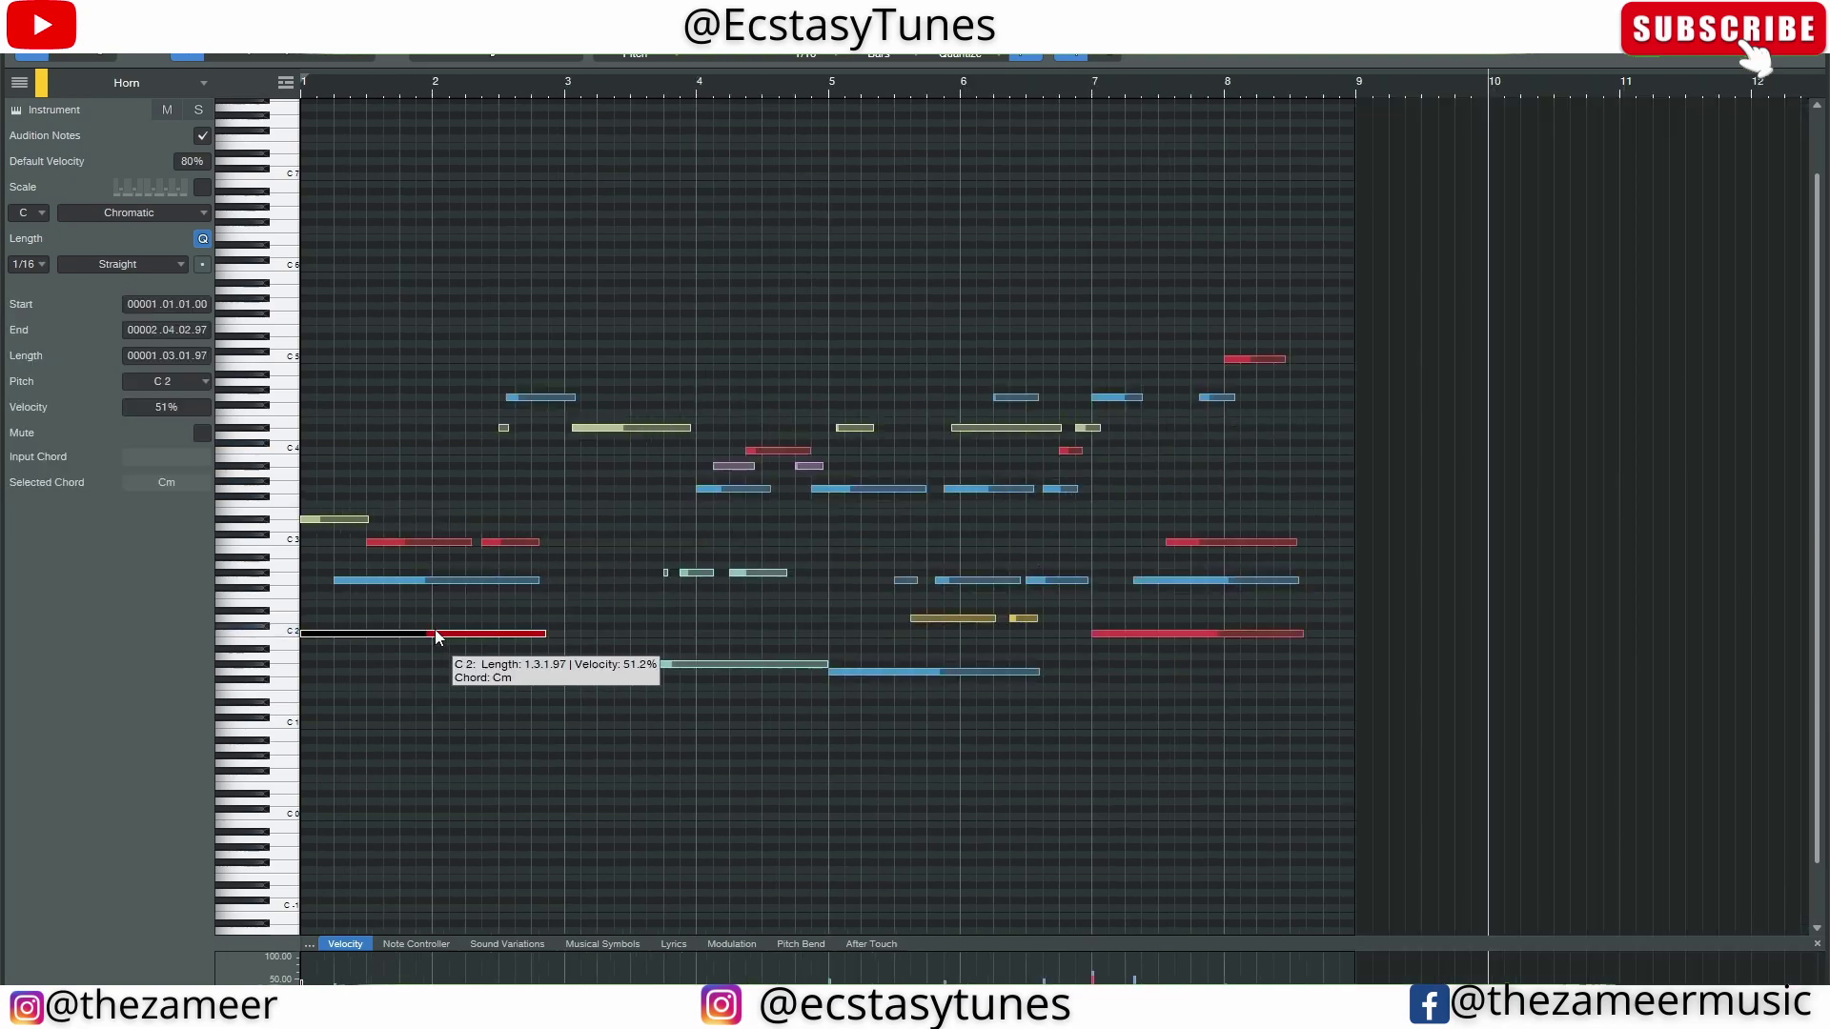
Lower the velocity of the first C 2 note to 26% and of the G# 1 note to 28%, and select the last C 2 note
key("shift+h")
key("shift+h")
left_click_drag(430, 624, 400, 834)
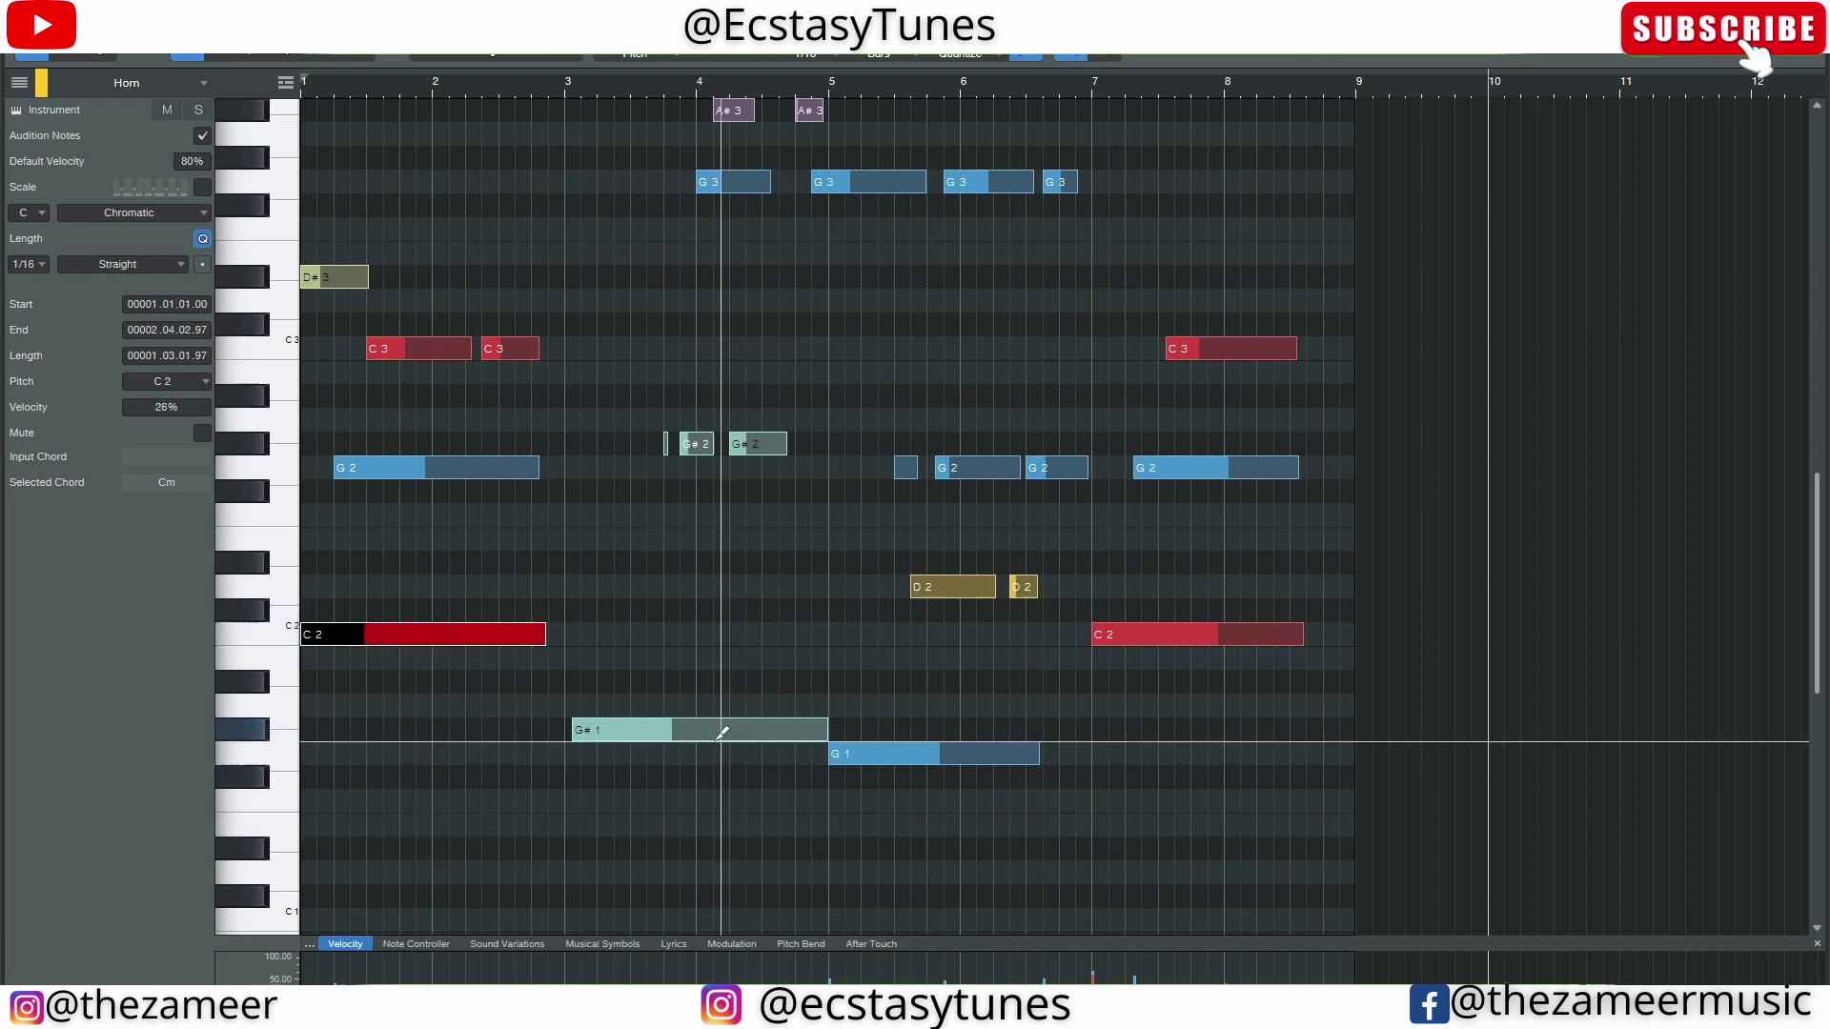
left_click_drag(721, 731, 655, 767)
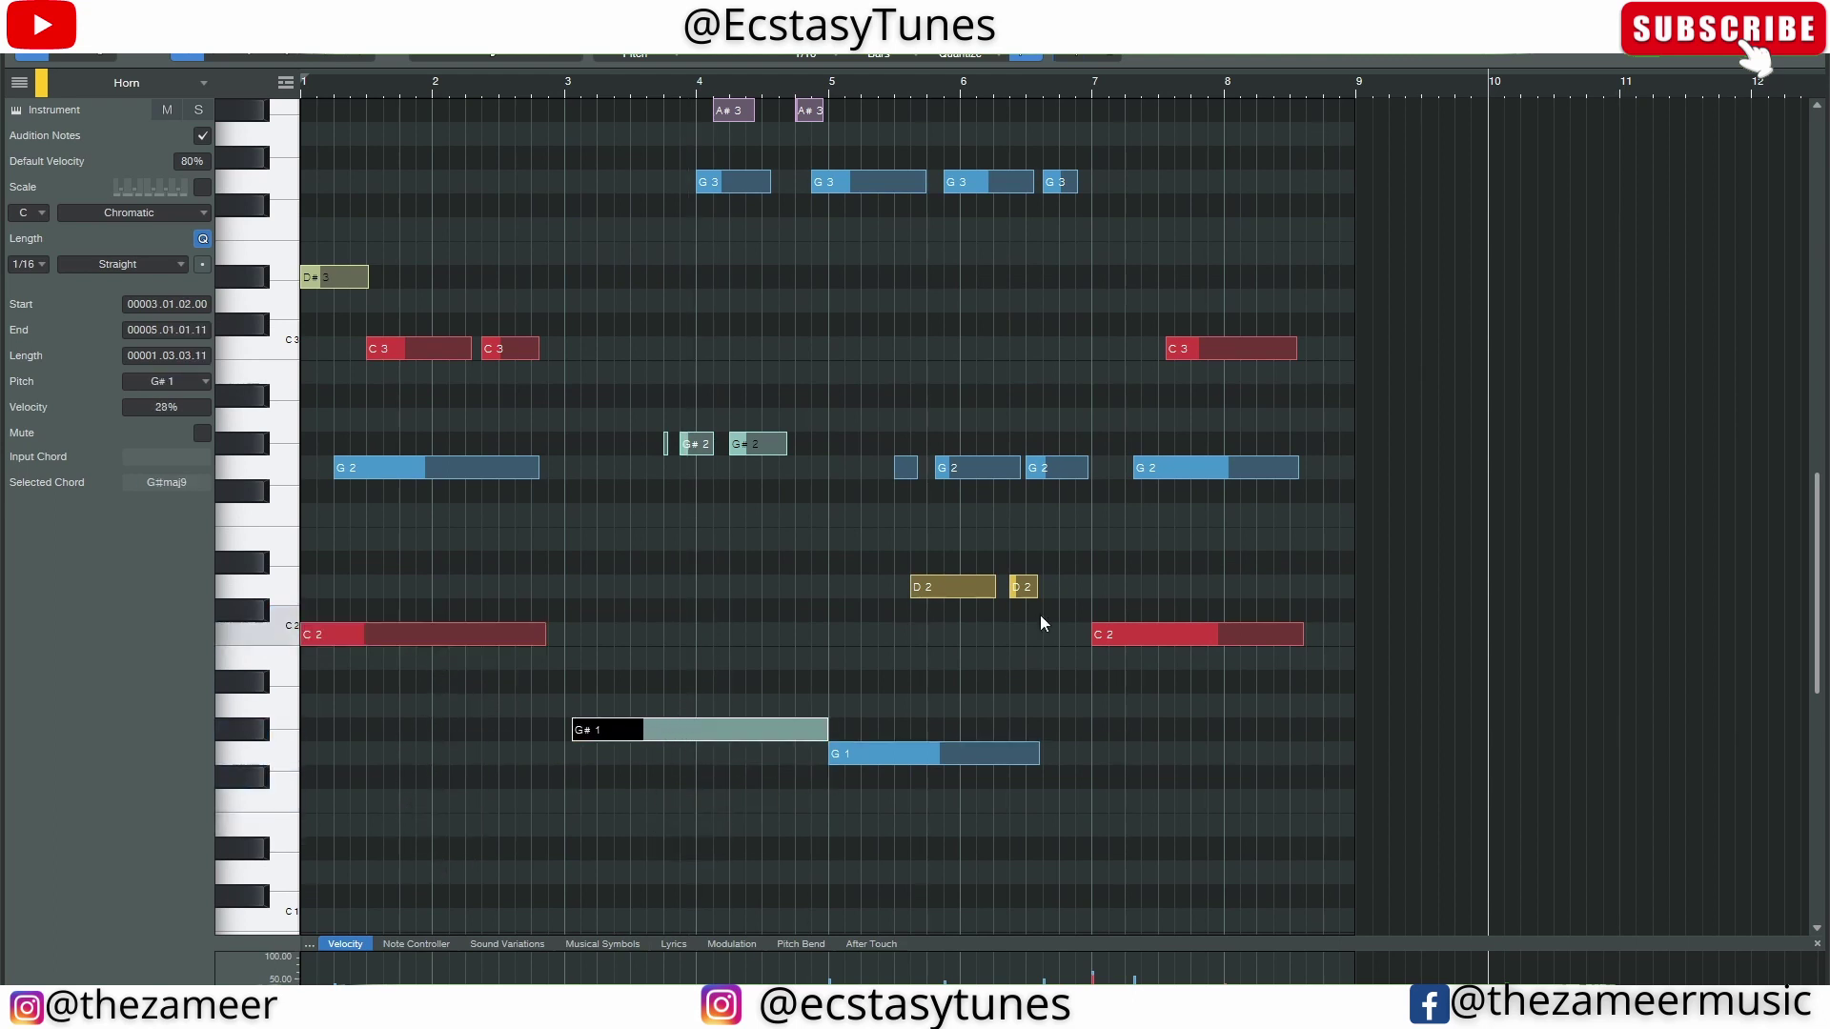
left_click(1224, 636)
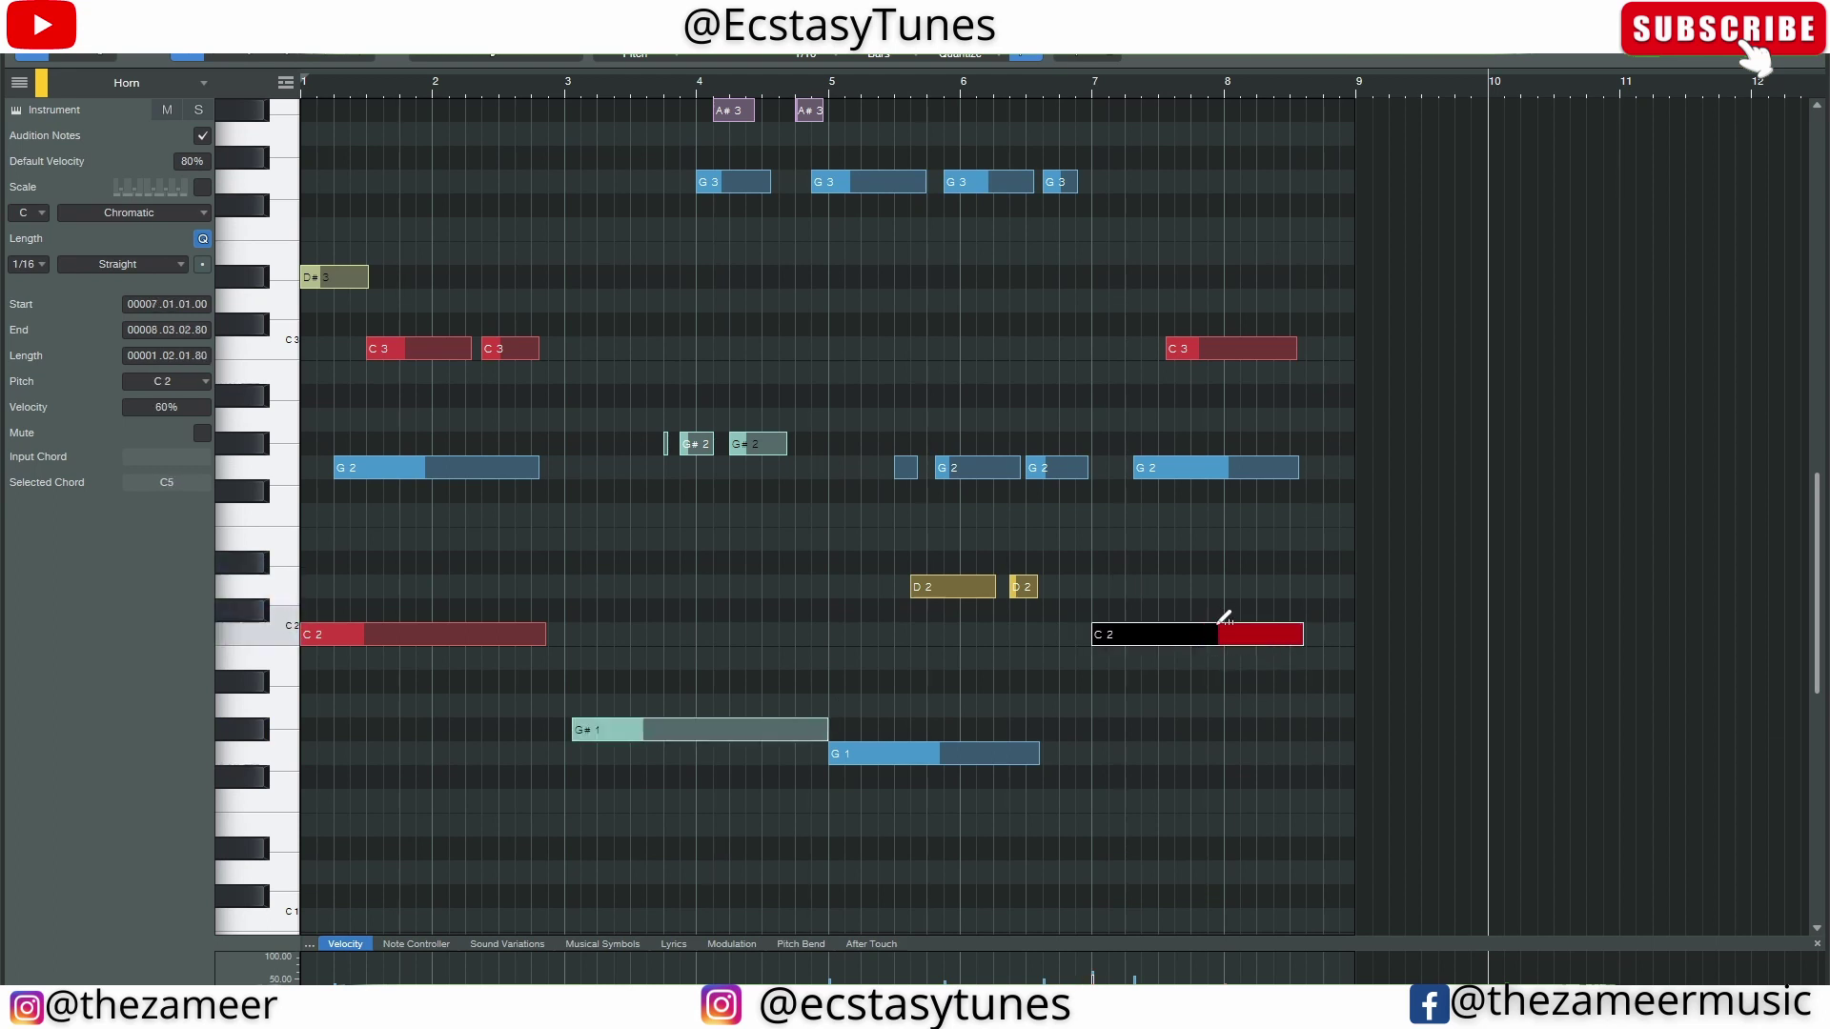
left_click(764, 678)
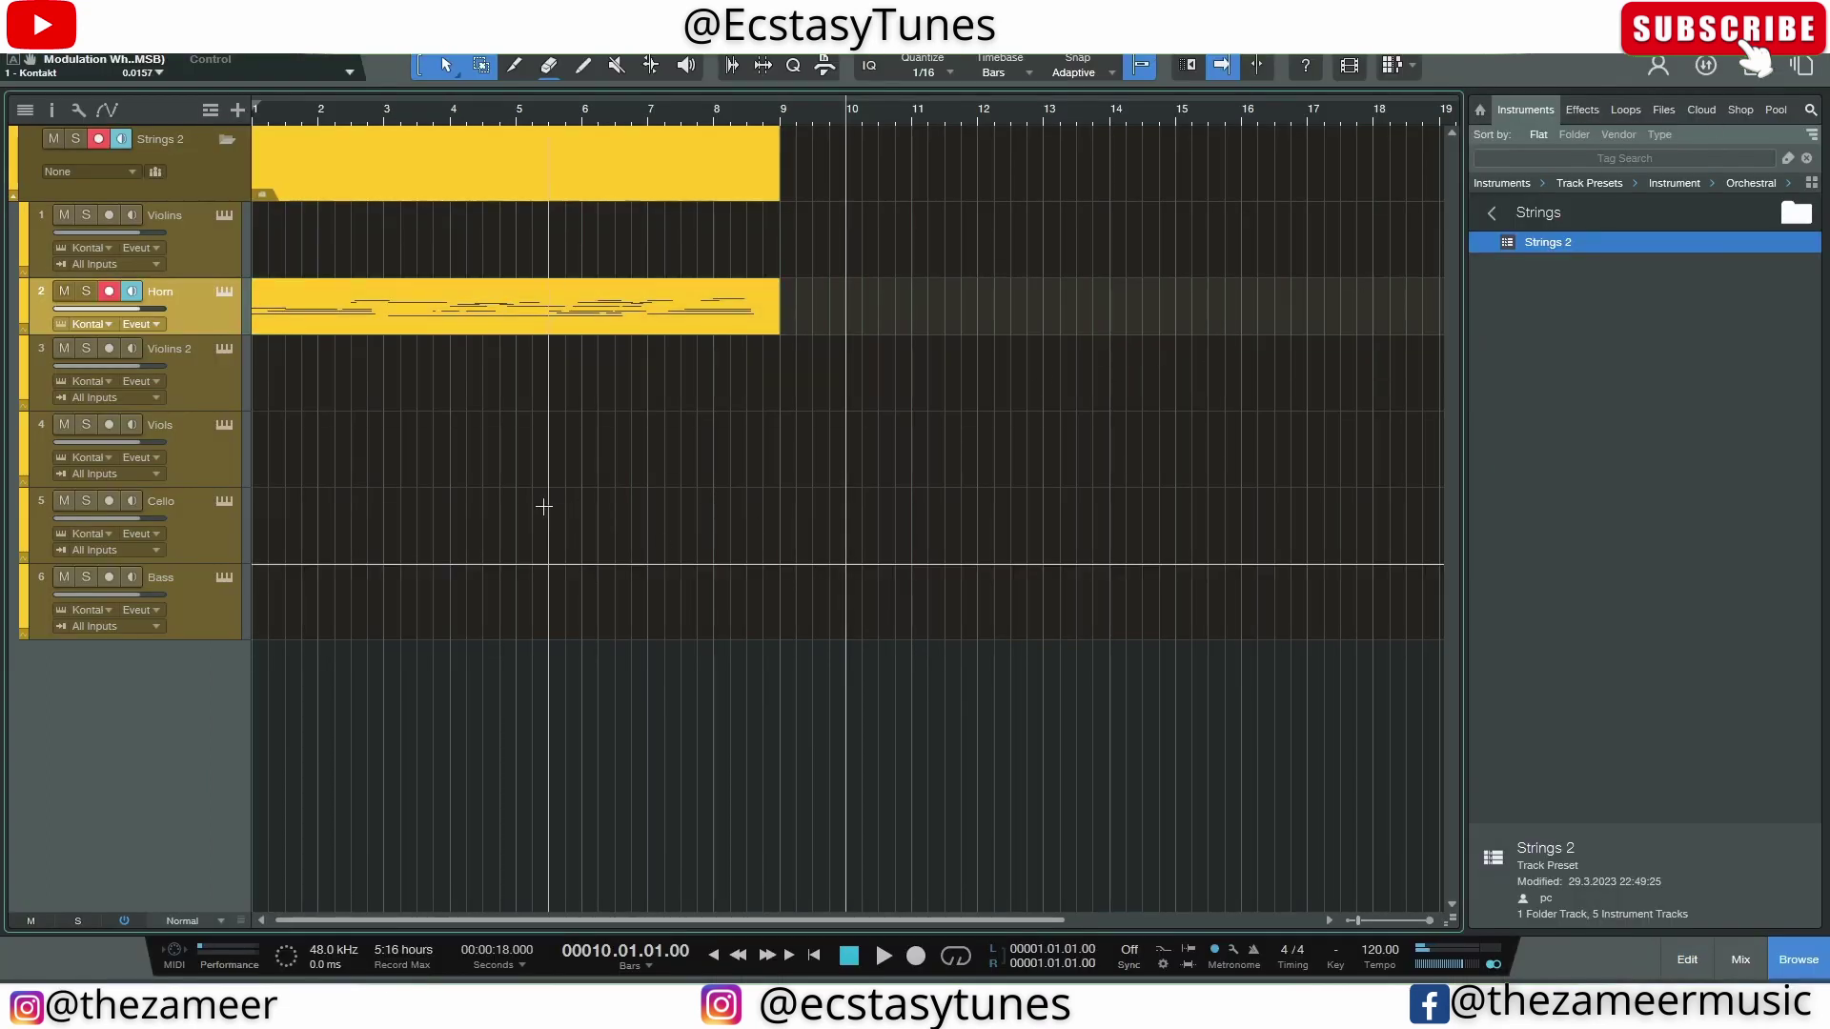
Select the Horn part in the arrangement and check the song's track and audio event in the mastering project
left_click(448, 305)
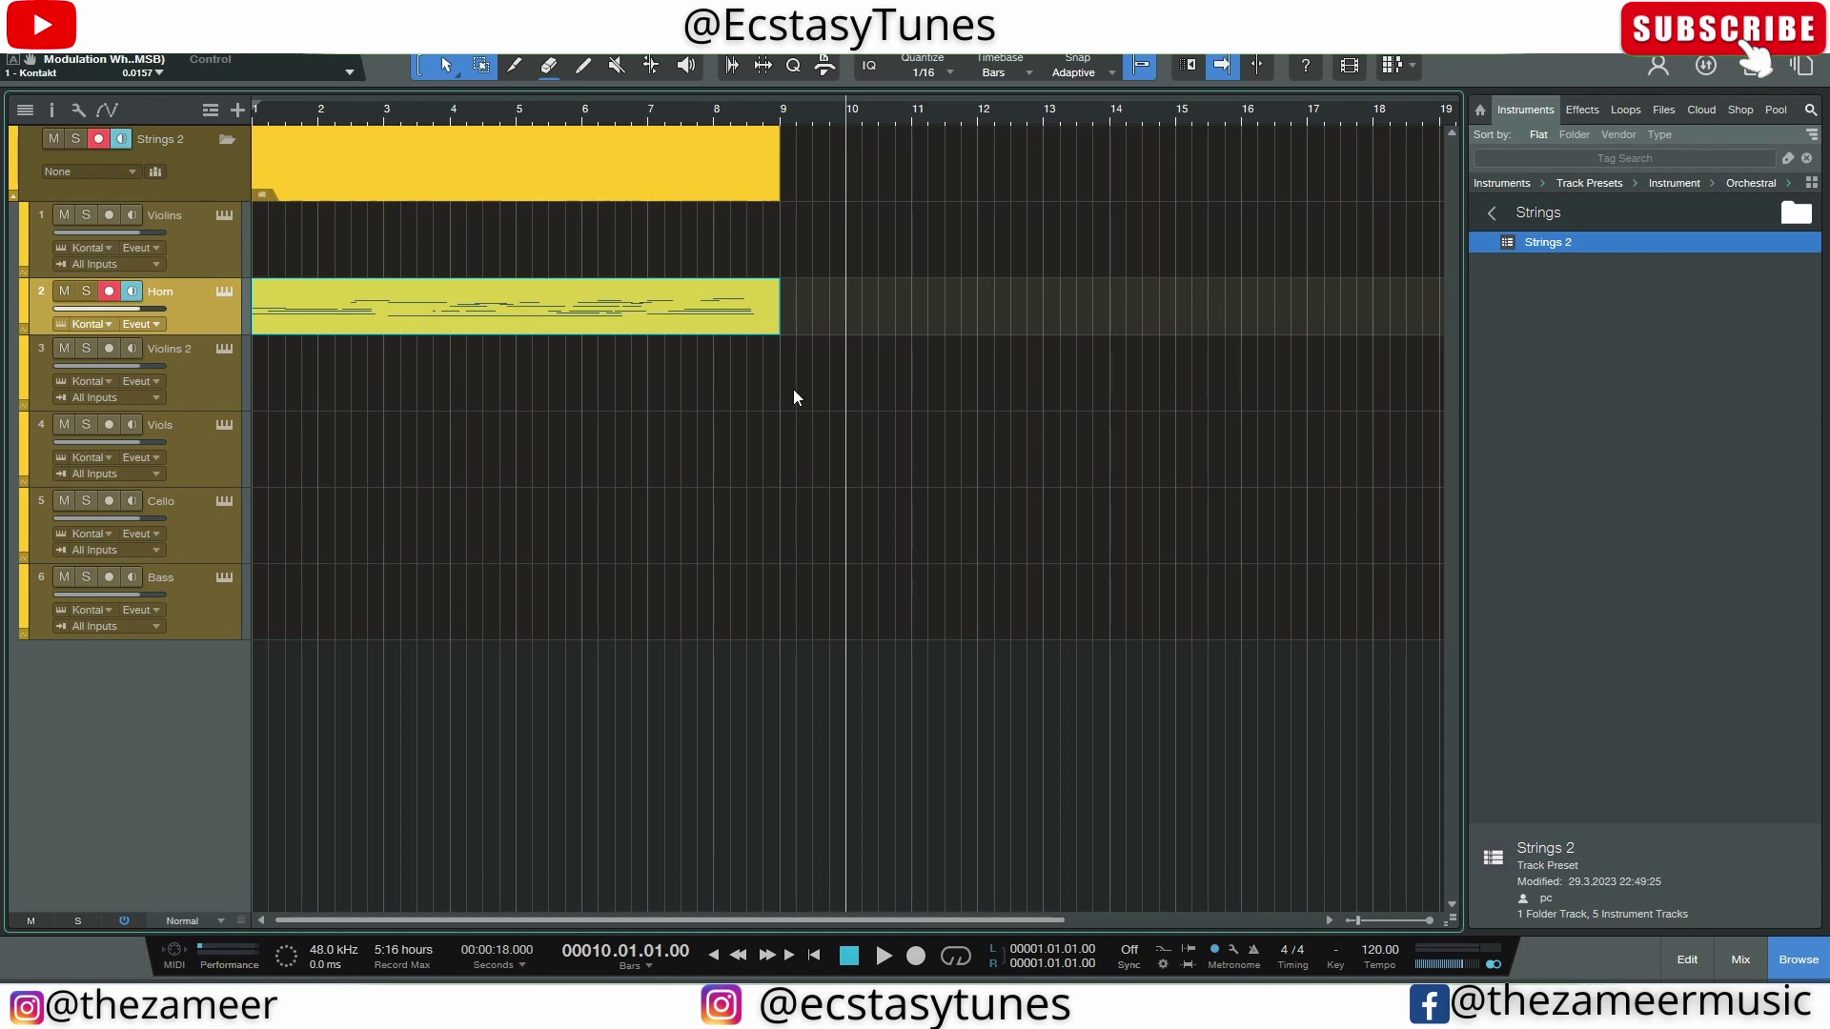
left_click(1800, 75)
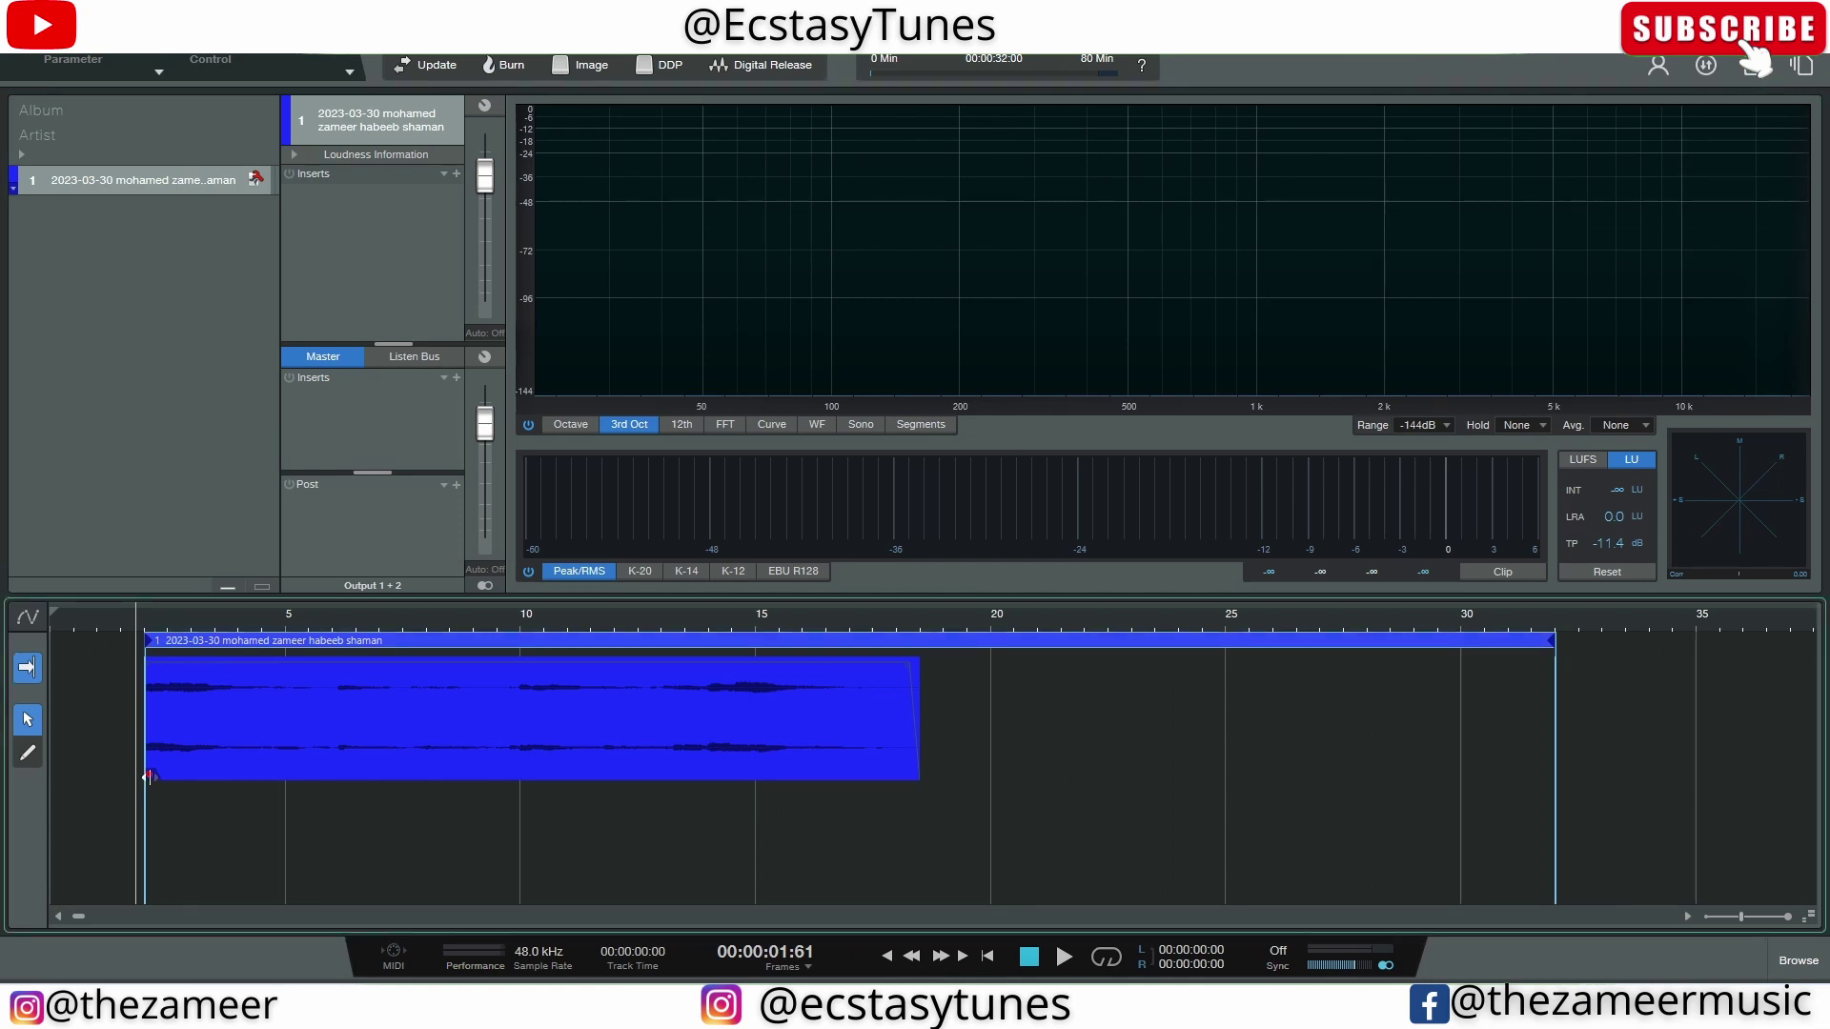
left_click(280, 715)
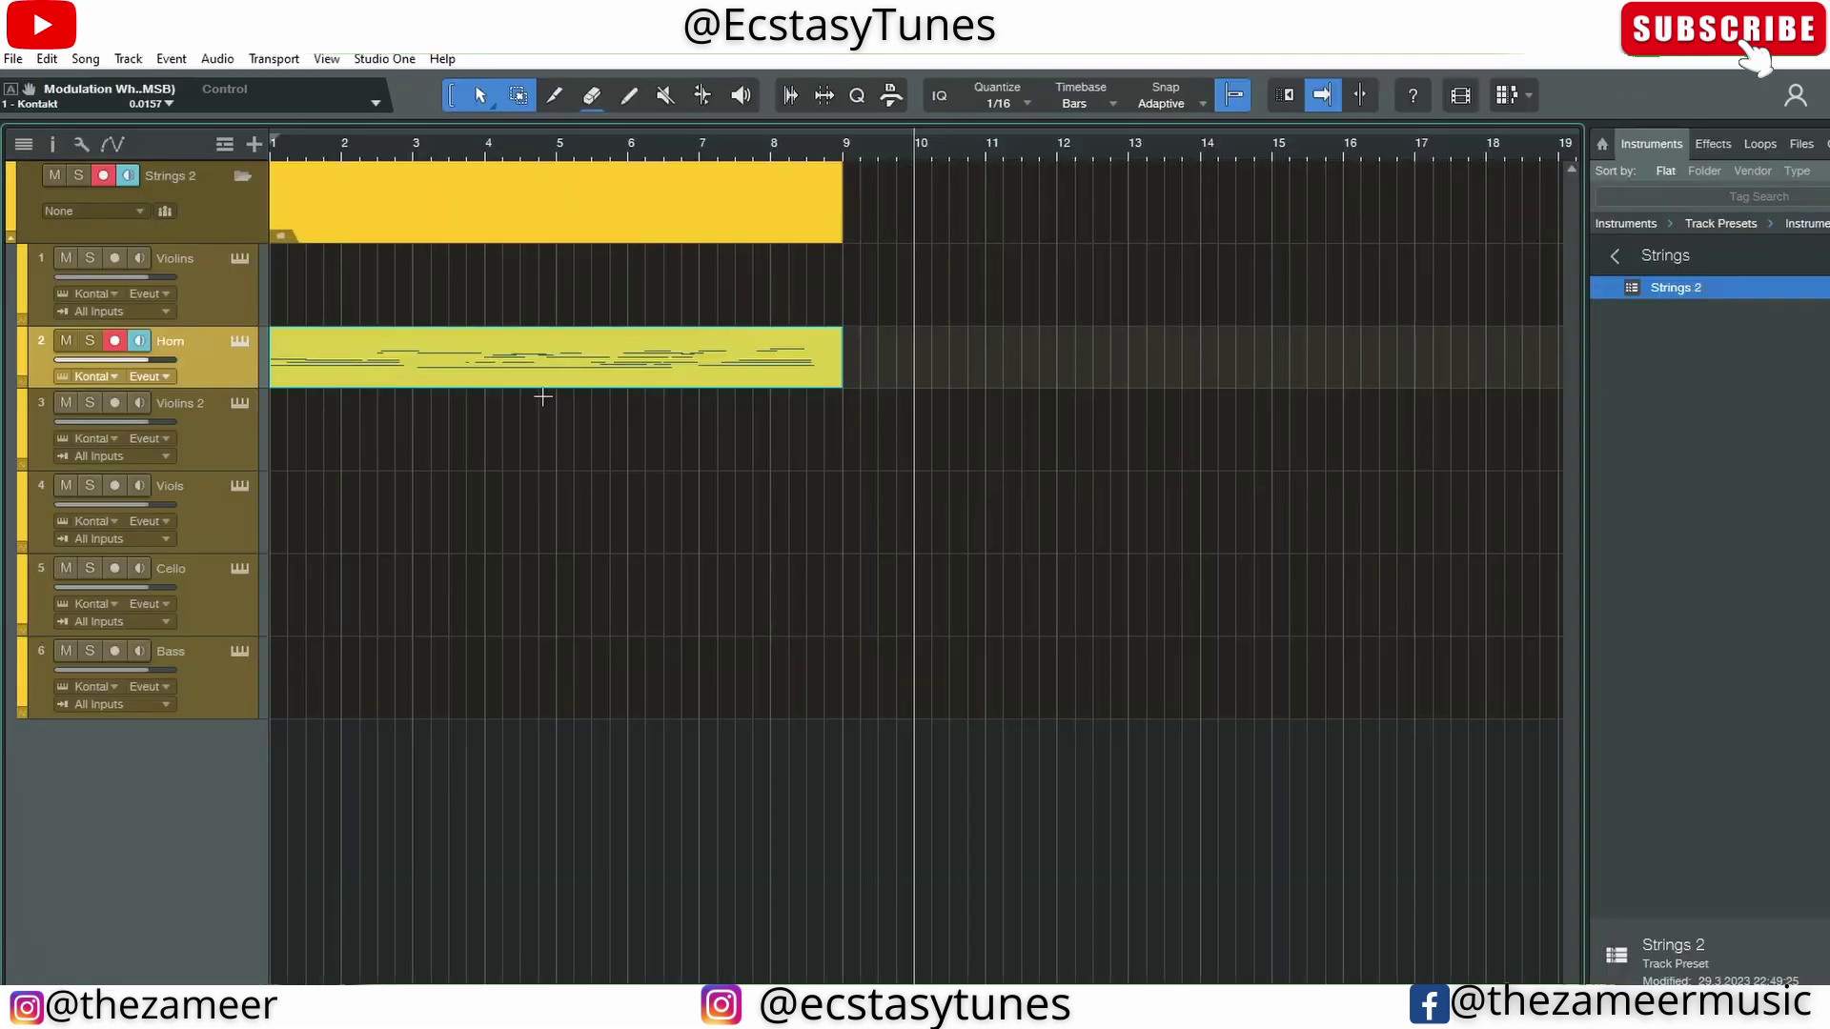
Update the mastering file from the song and approve saving the song first
left_click(85, 59)
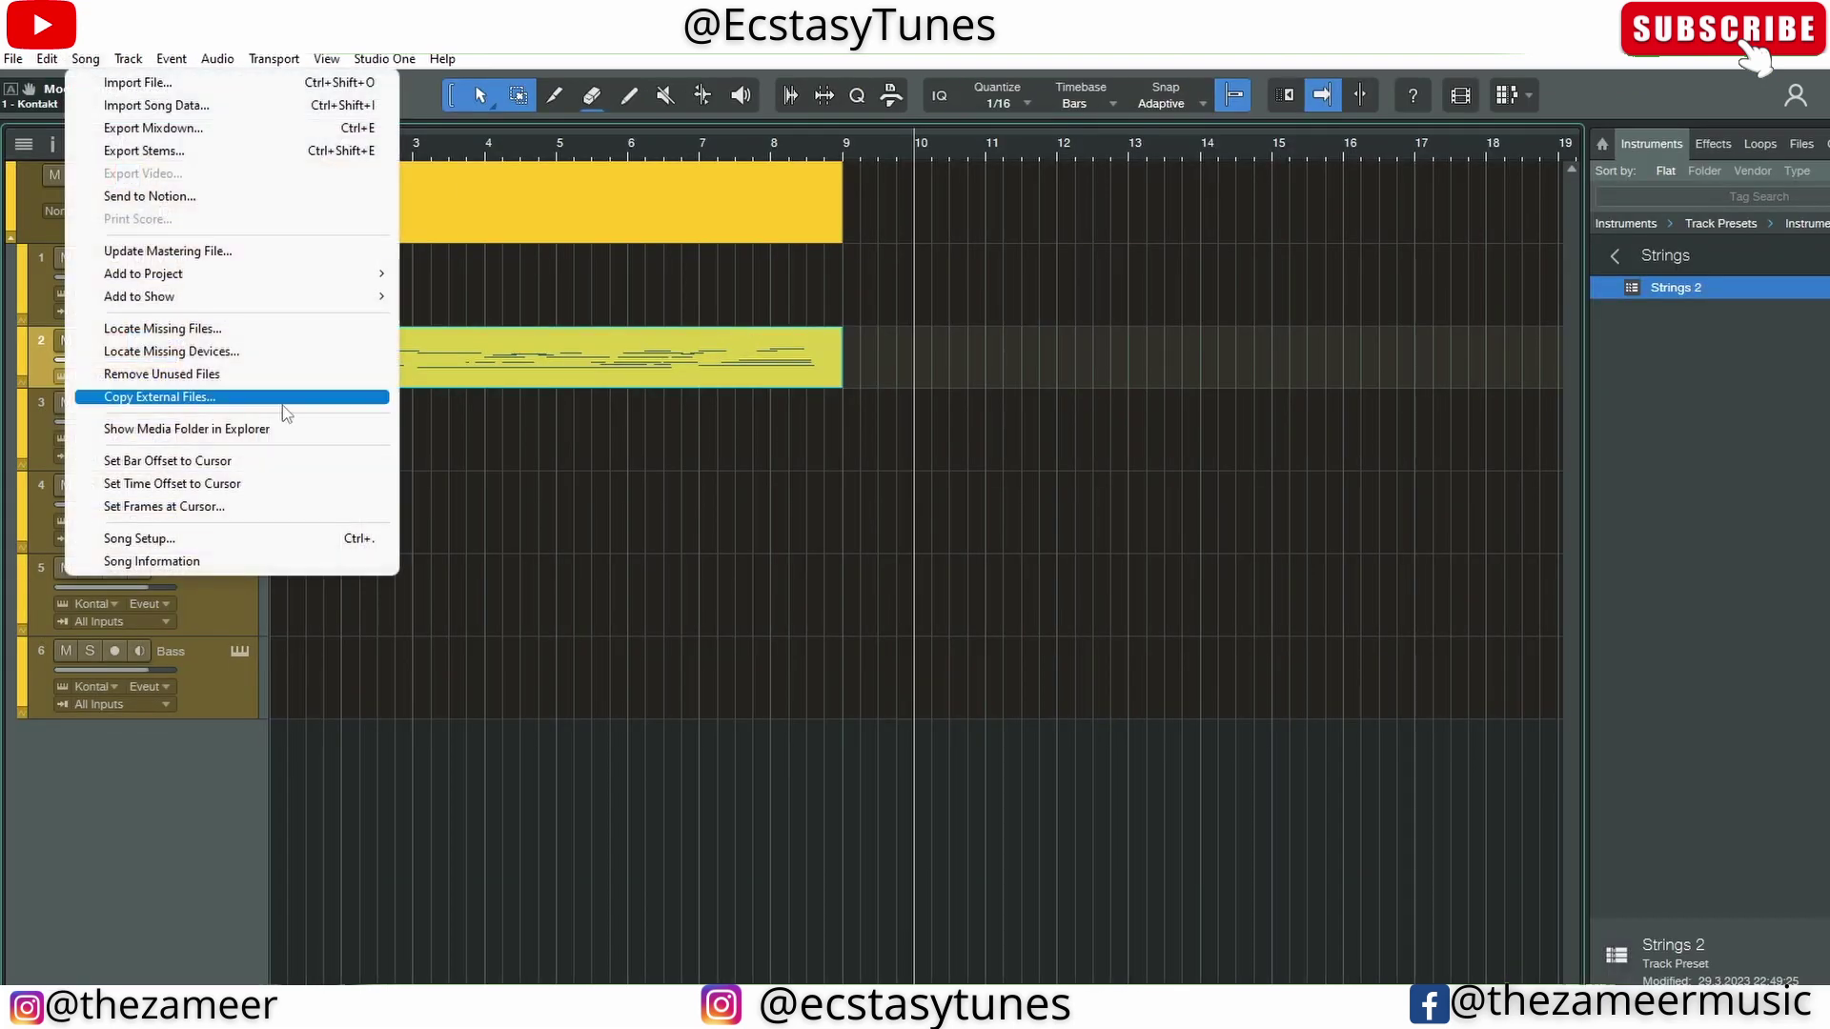
left_click(214, 253)
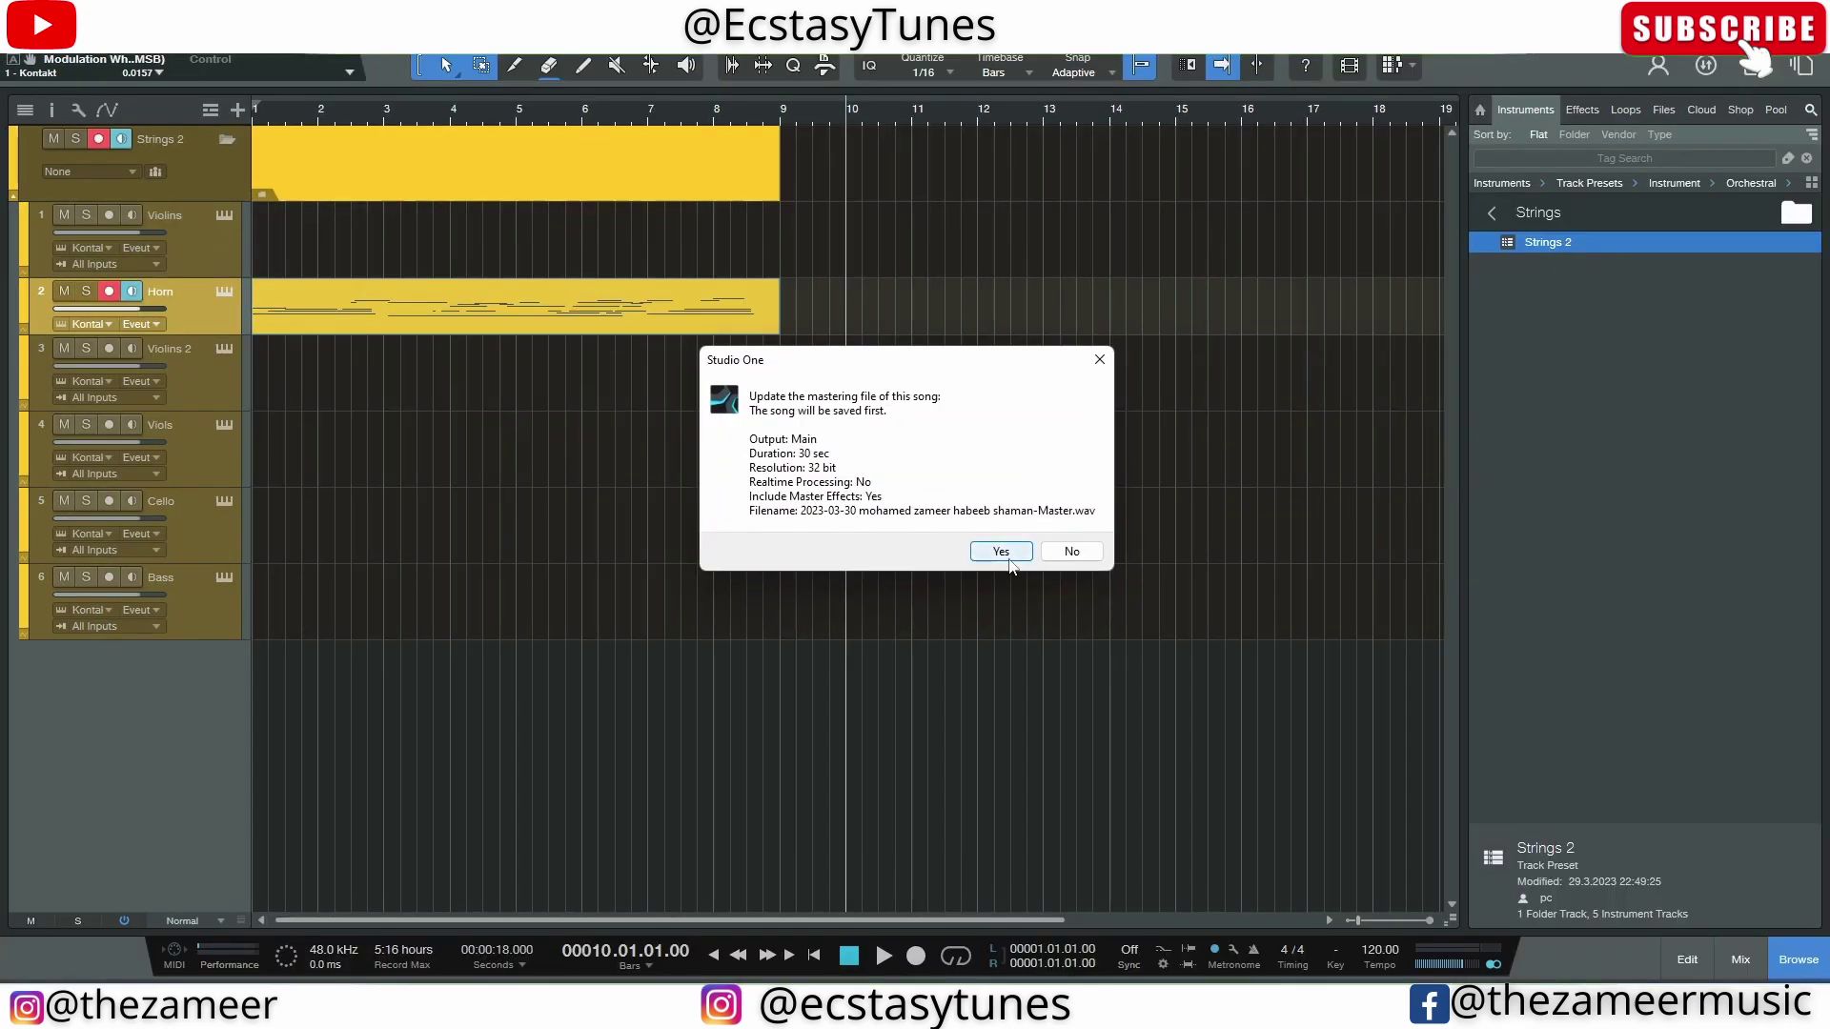
left_click(1009, 559)
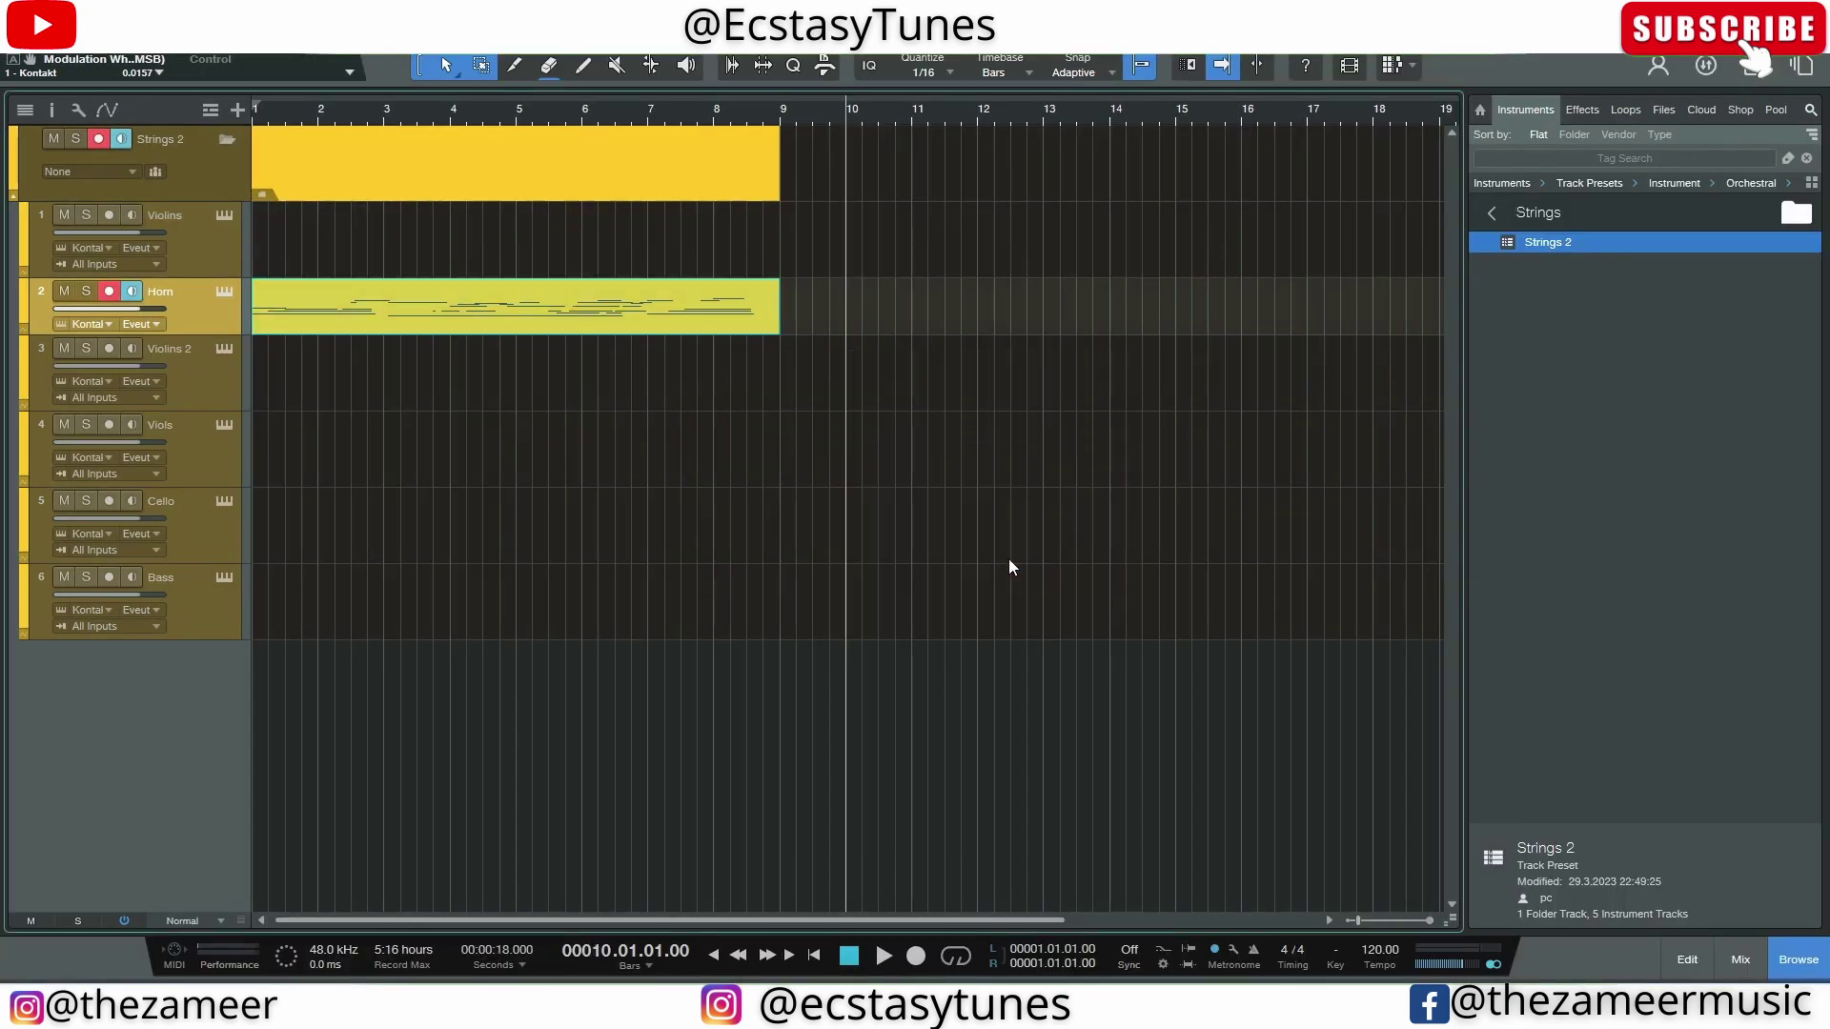
Play the updated audio in the mastering project, stop playback, and return to the song with nothing selected
left_click(1781, 66)
left_click(196, 825)
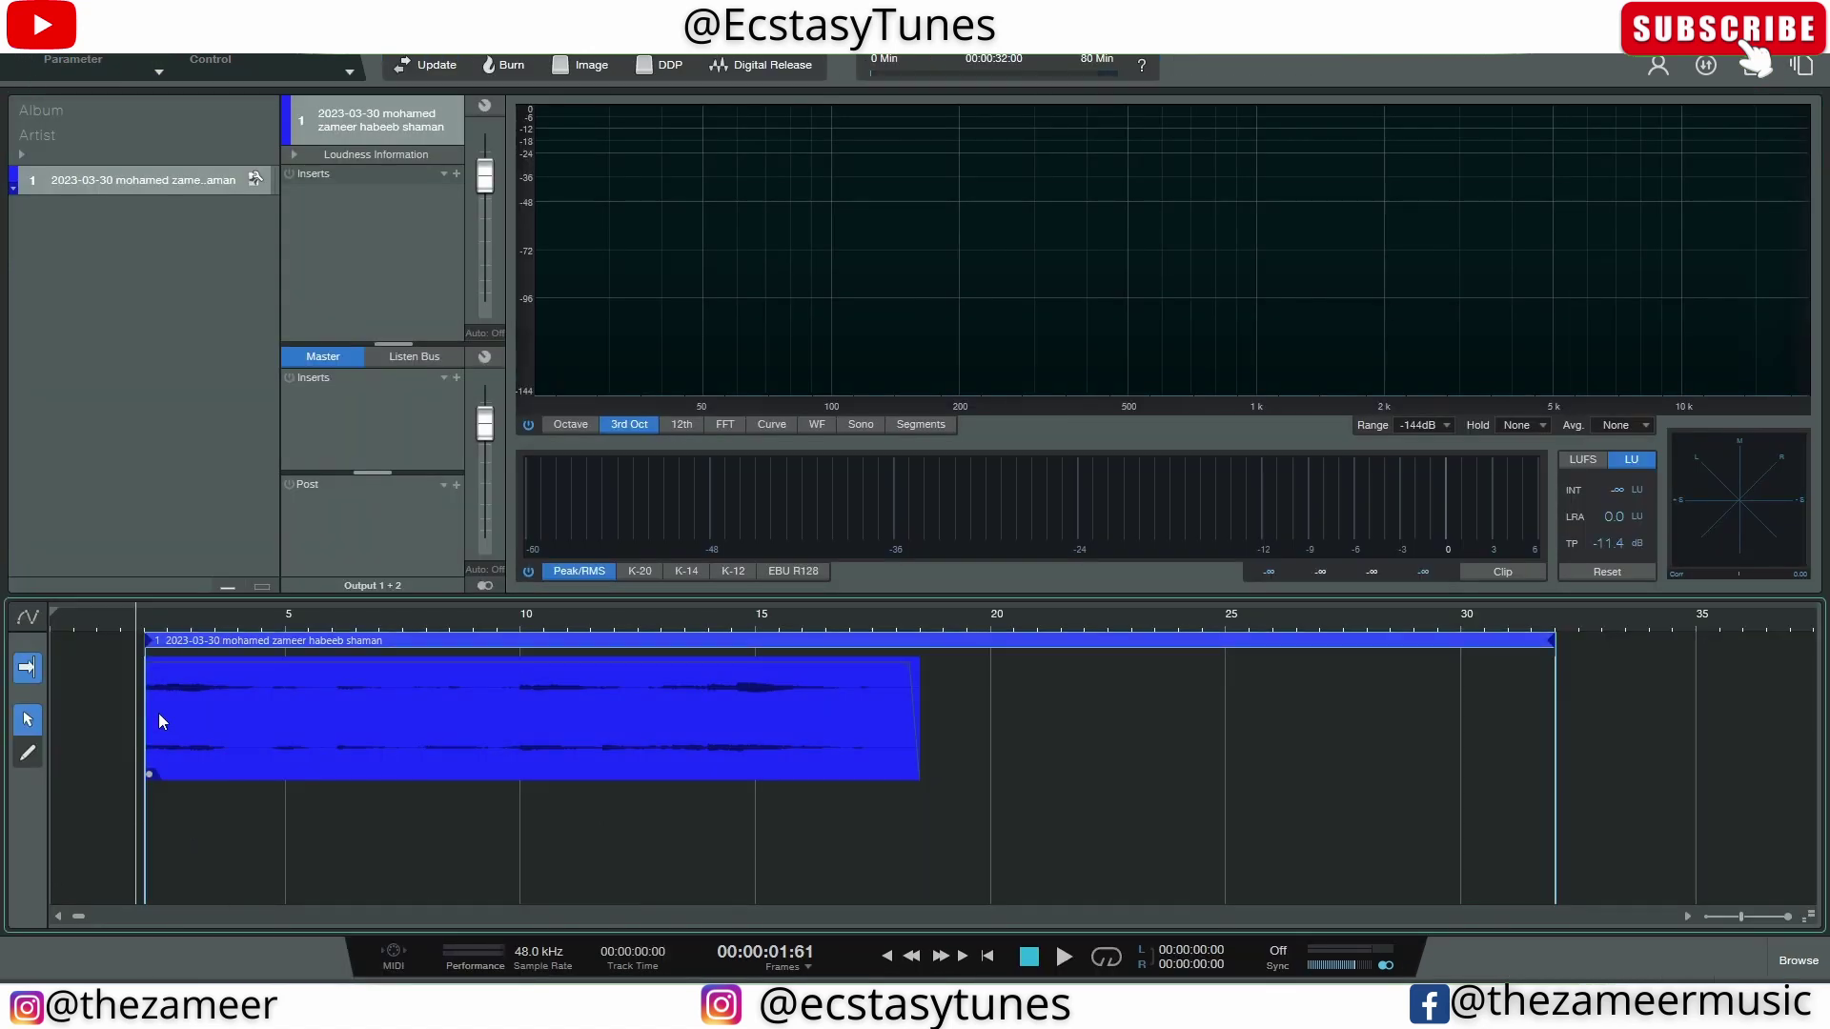
key("space")
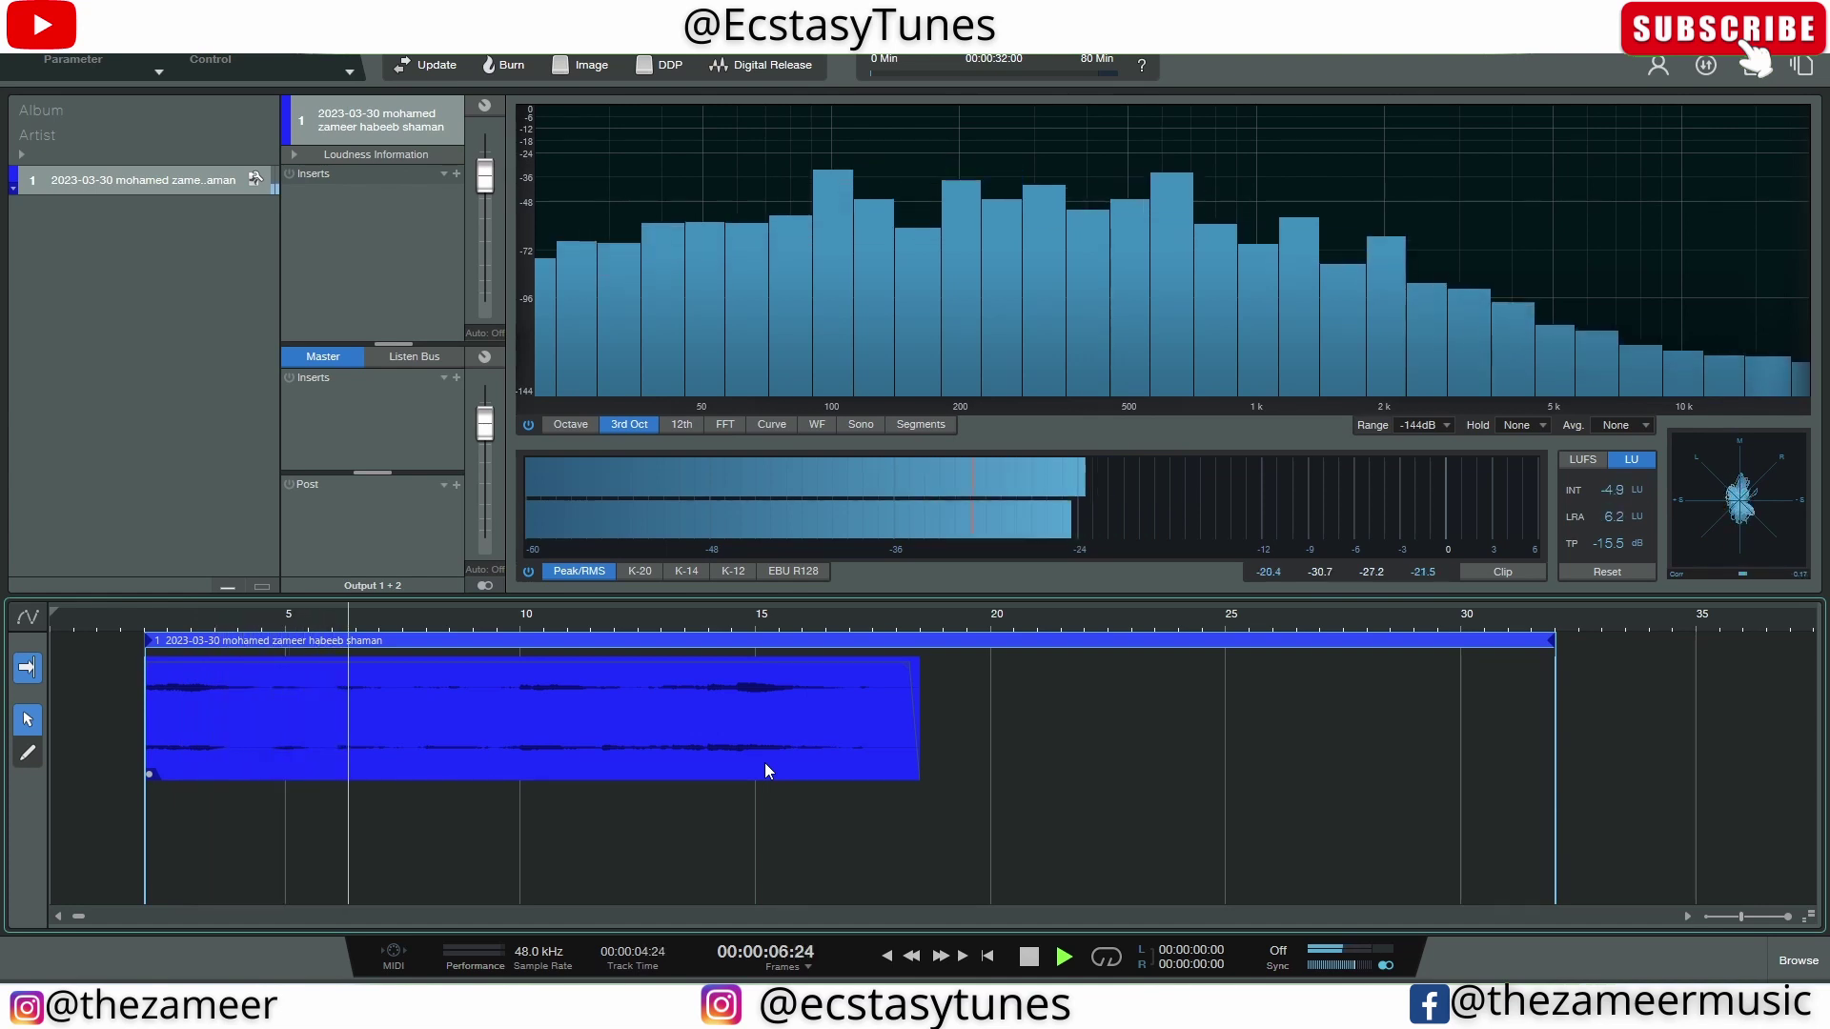
key("space")
left_click(660, 747)
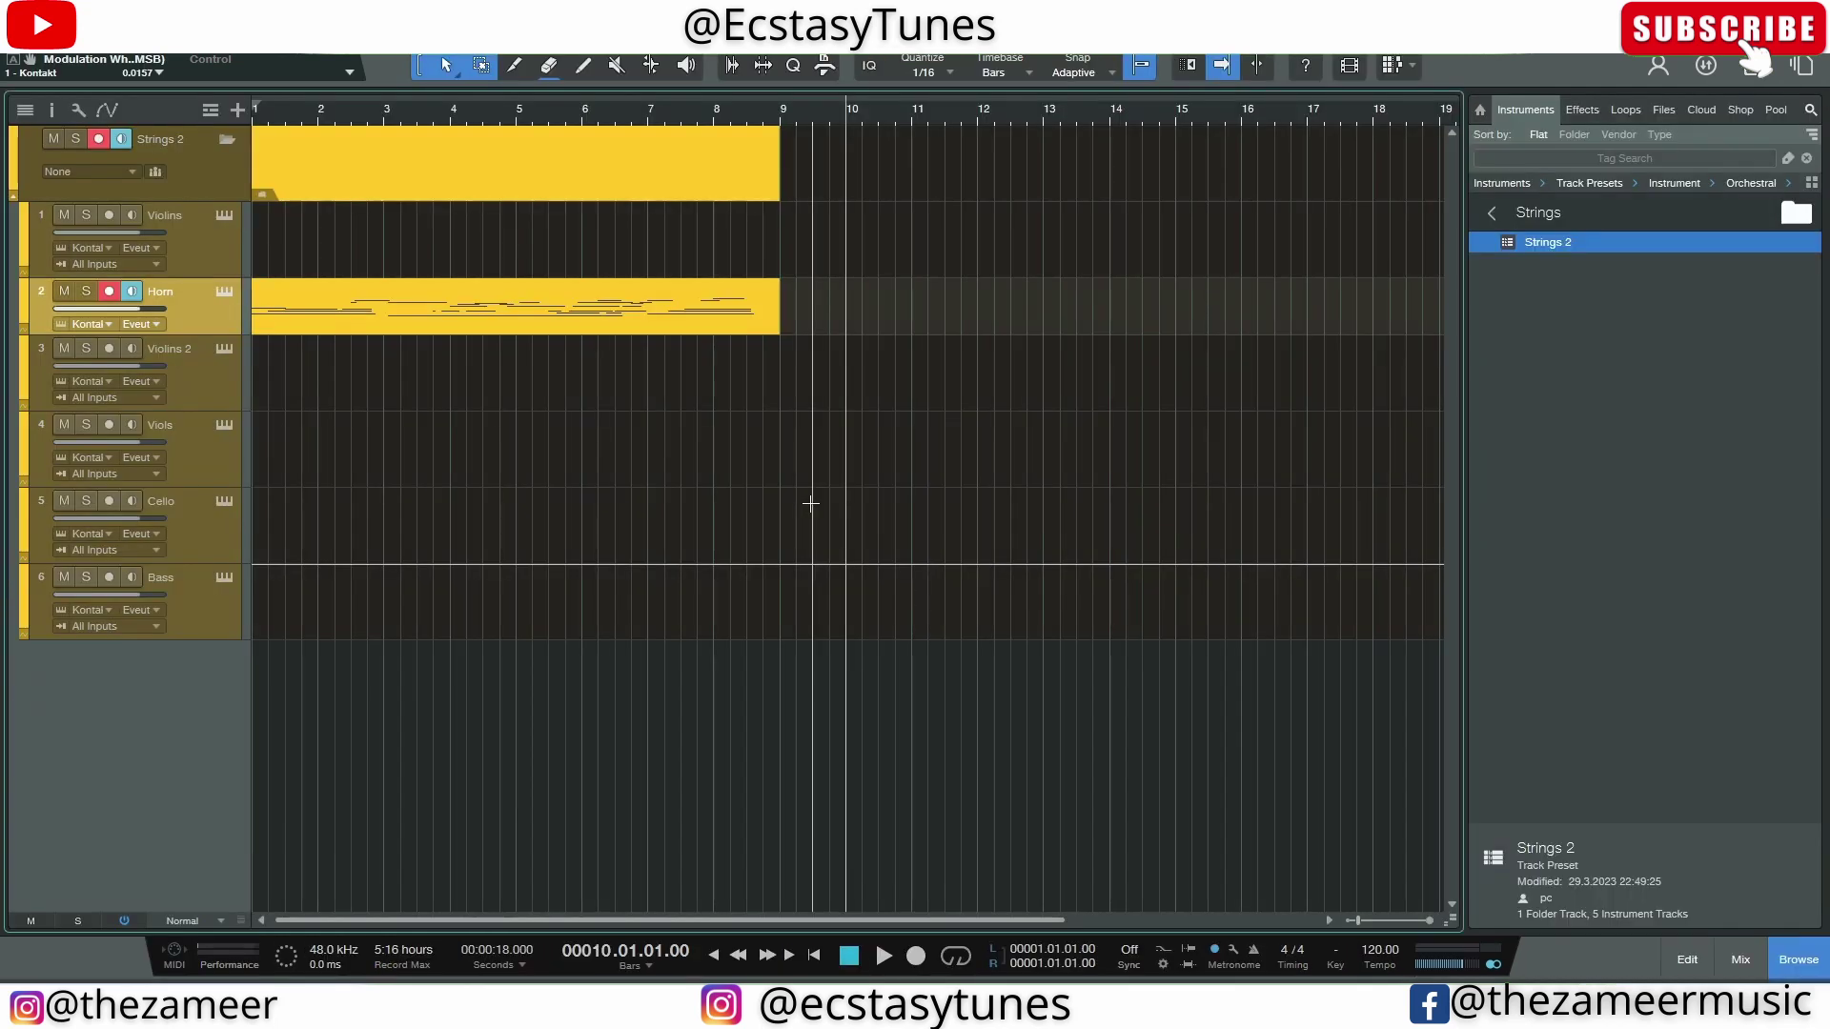
Show Scratch Pad 1 beside the arrangement, place the cursor at bar 3, and select its Violins, Violins 2, Viols and Cello parts
left_click(1394, 65)
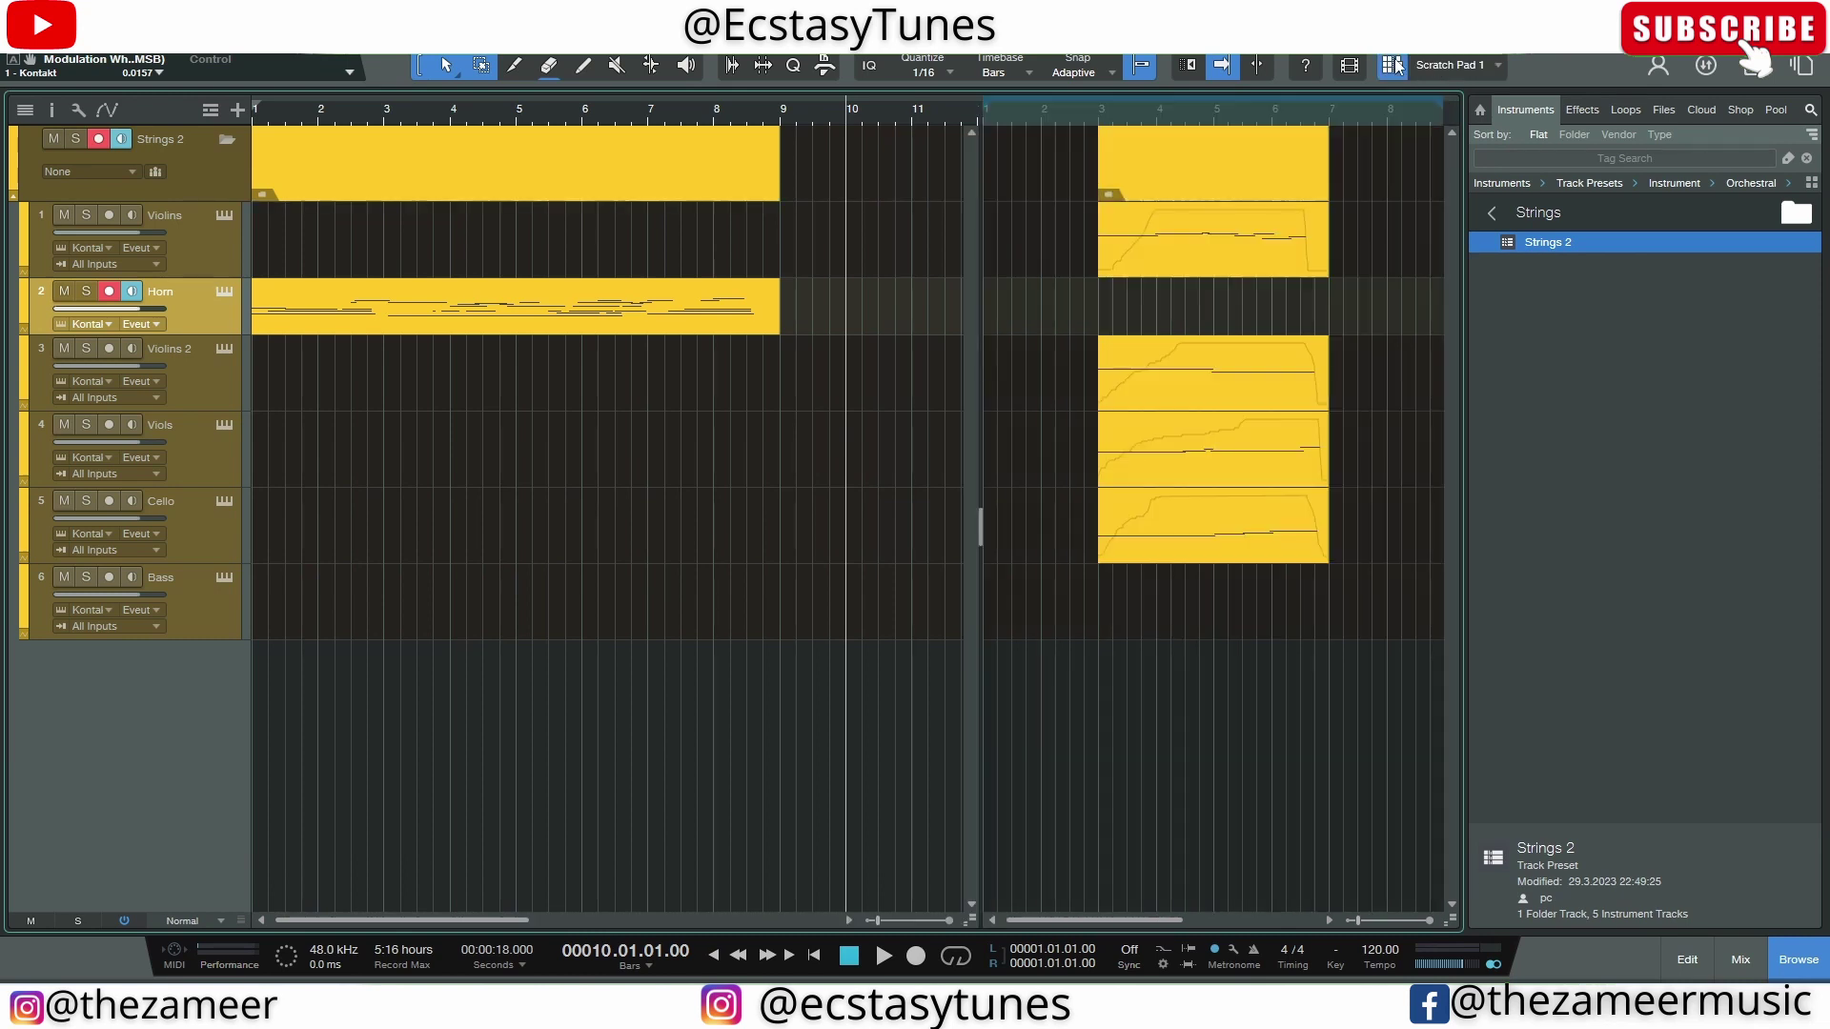
left_click(1393, 65)
left_click(1393, 65)
left_click(1091, 270)
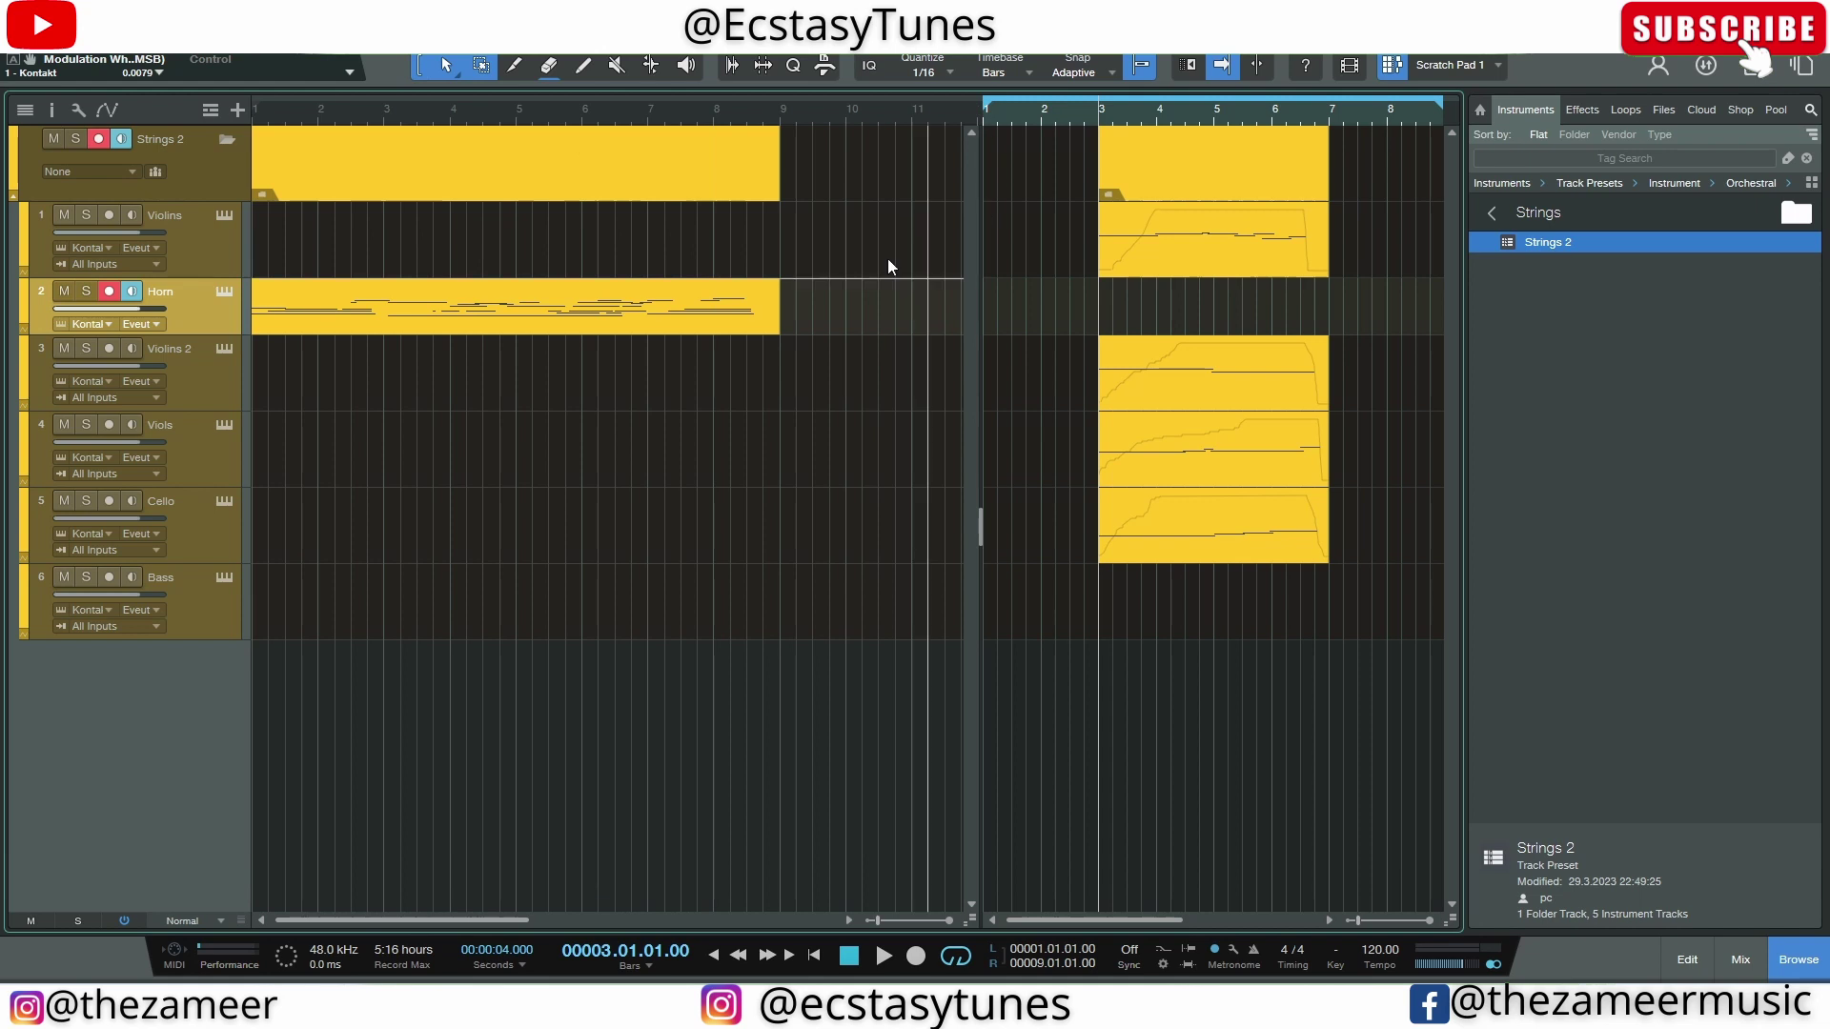
left_click_drag(1365, 191, 1098, 599)
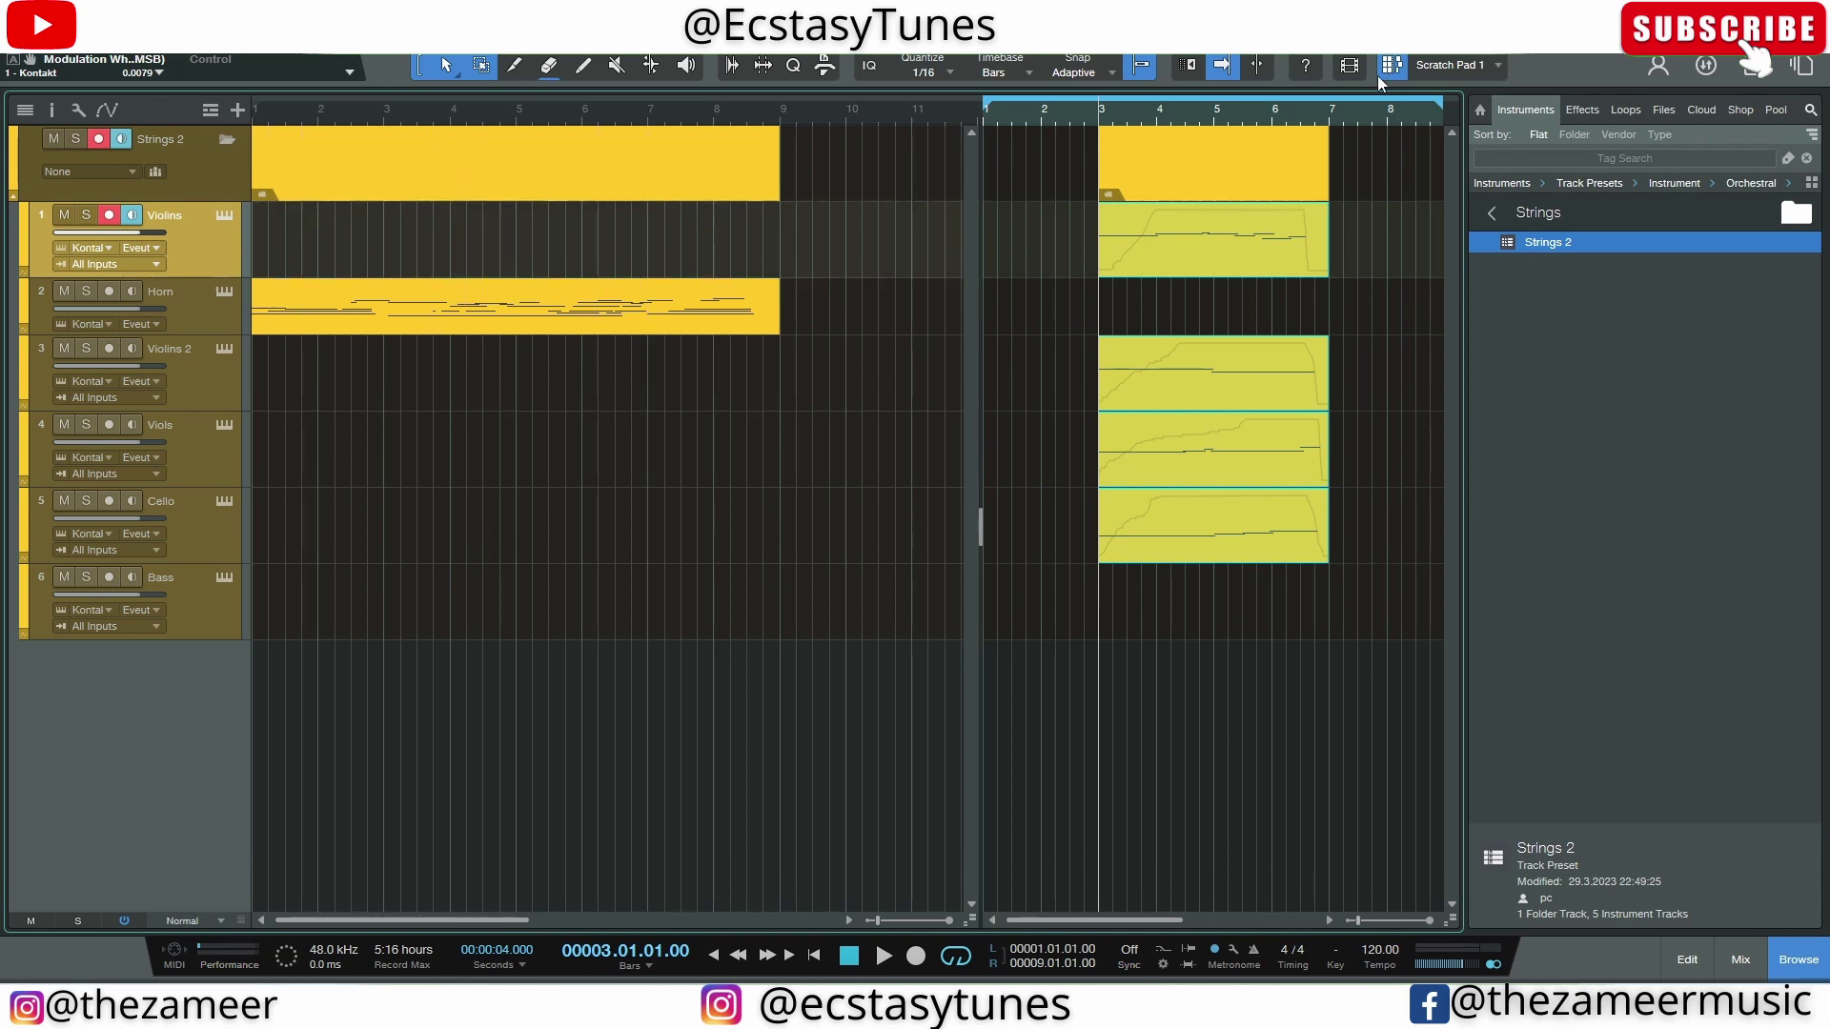
Add a second scratch pad, switch to Scratch Pad 1, and switch back to the empty Scratch Pad 2
left_click(1497, 65)
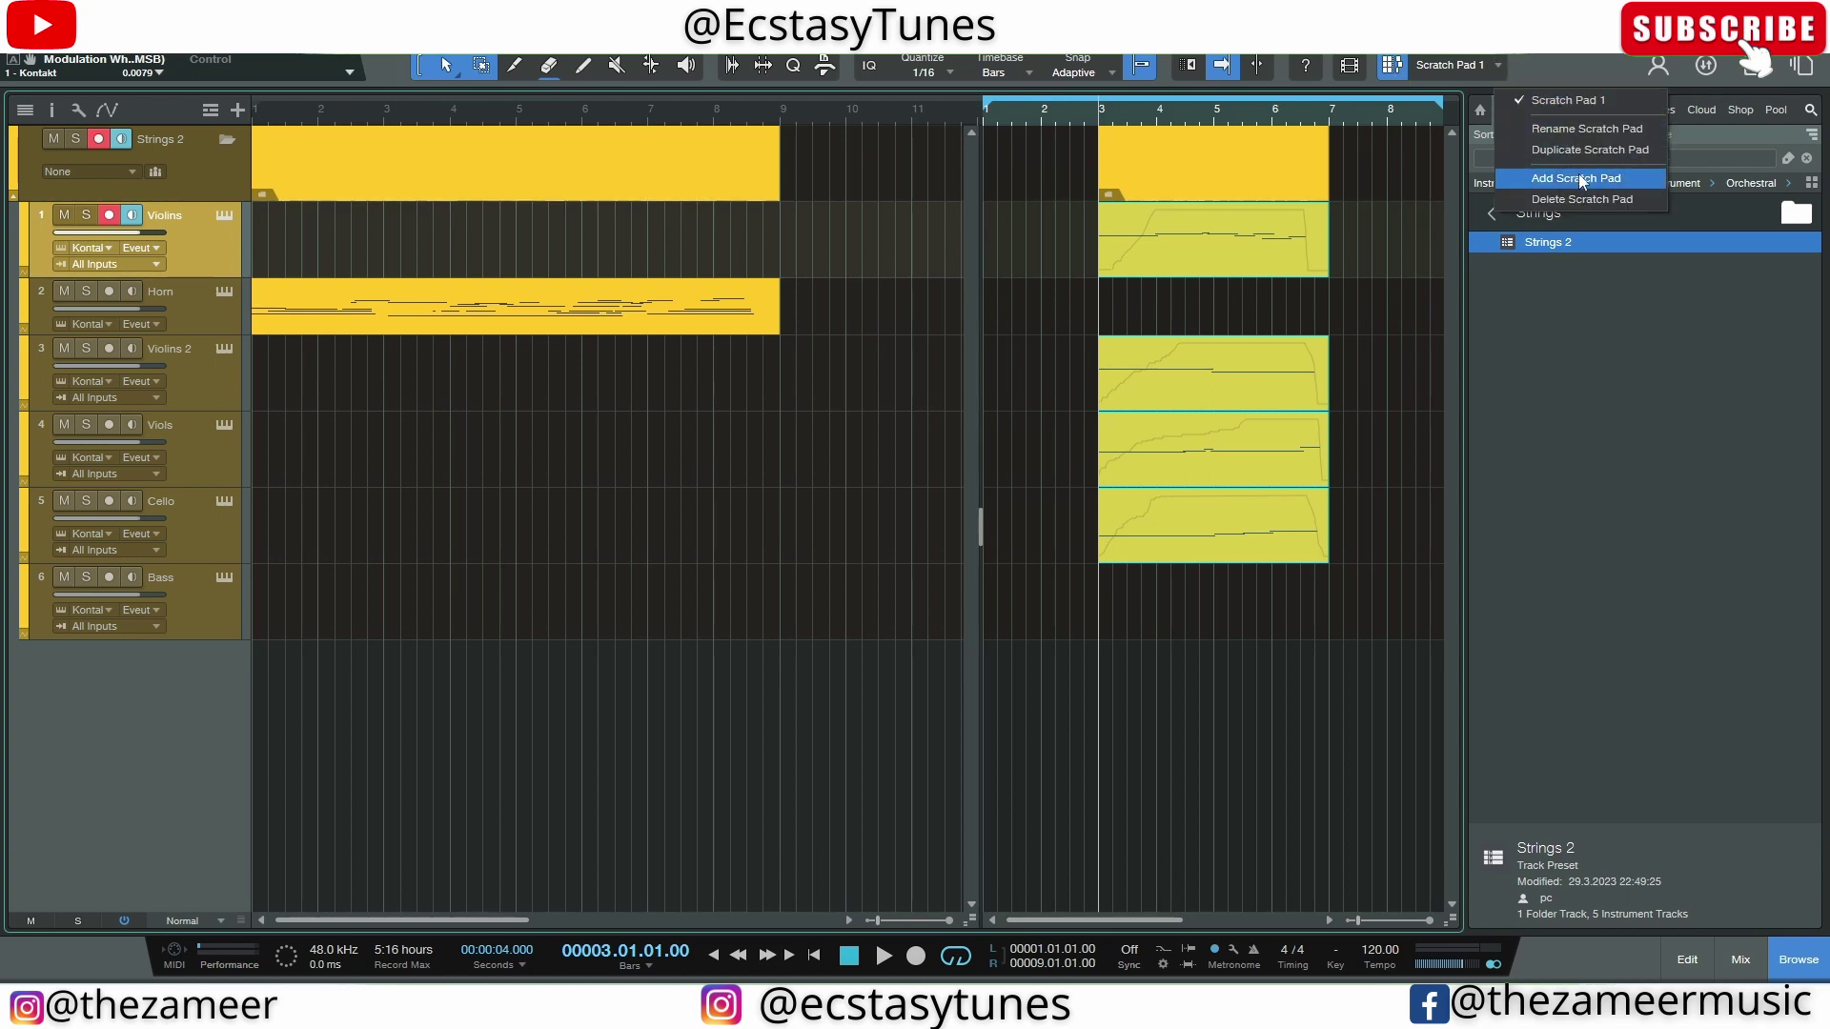
left_click(1578, 178)
left_click(1478, 67)
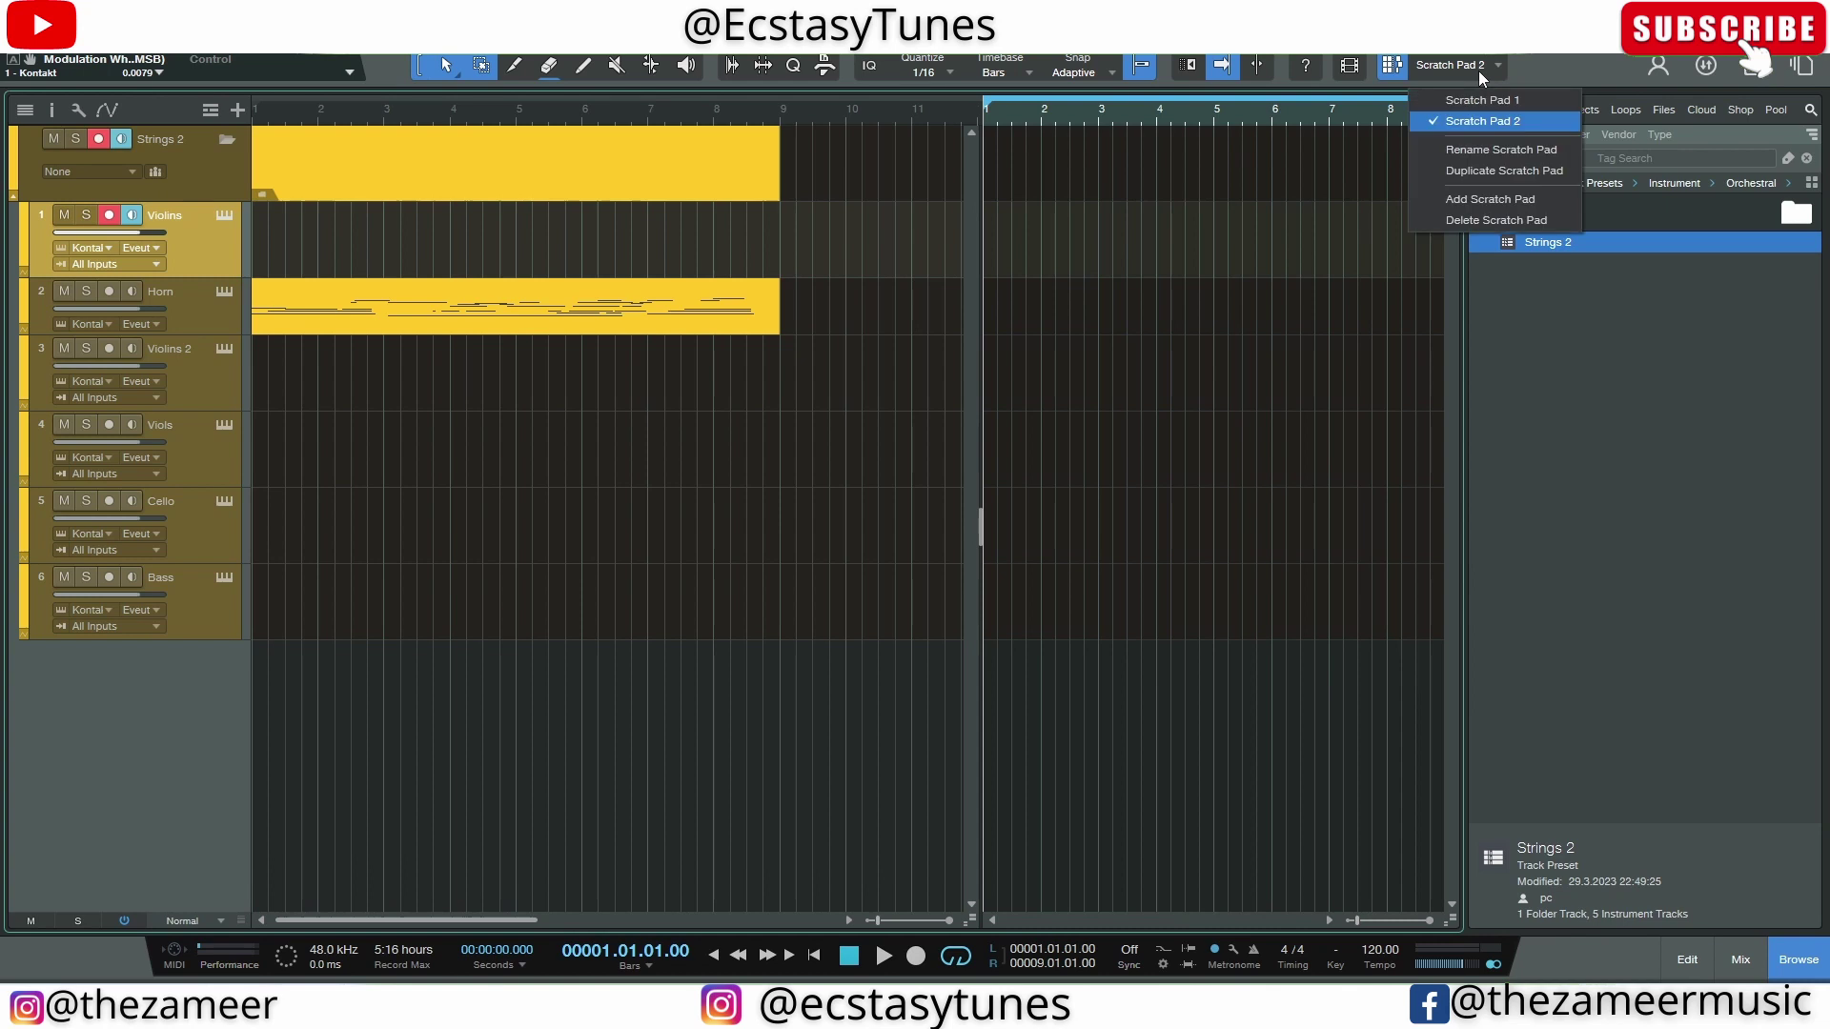
left_click(1487, 101)
left_click(1462, 64)
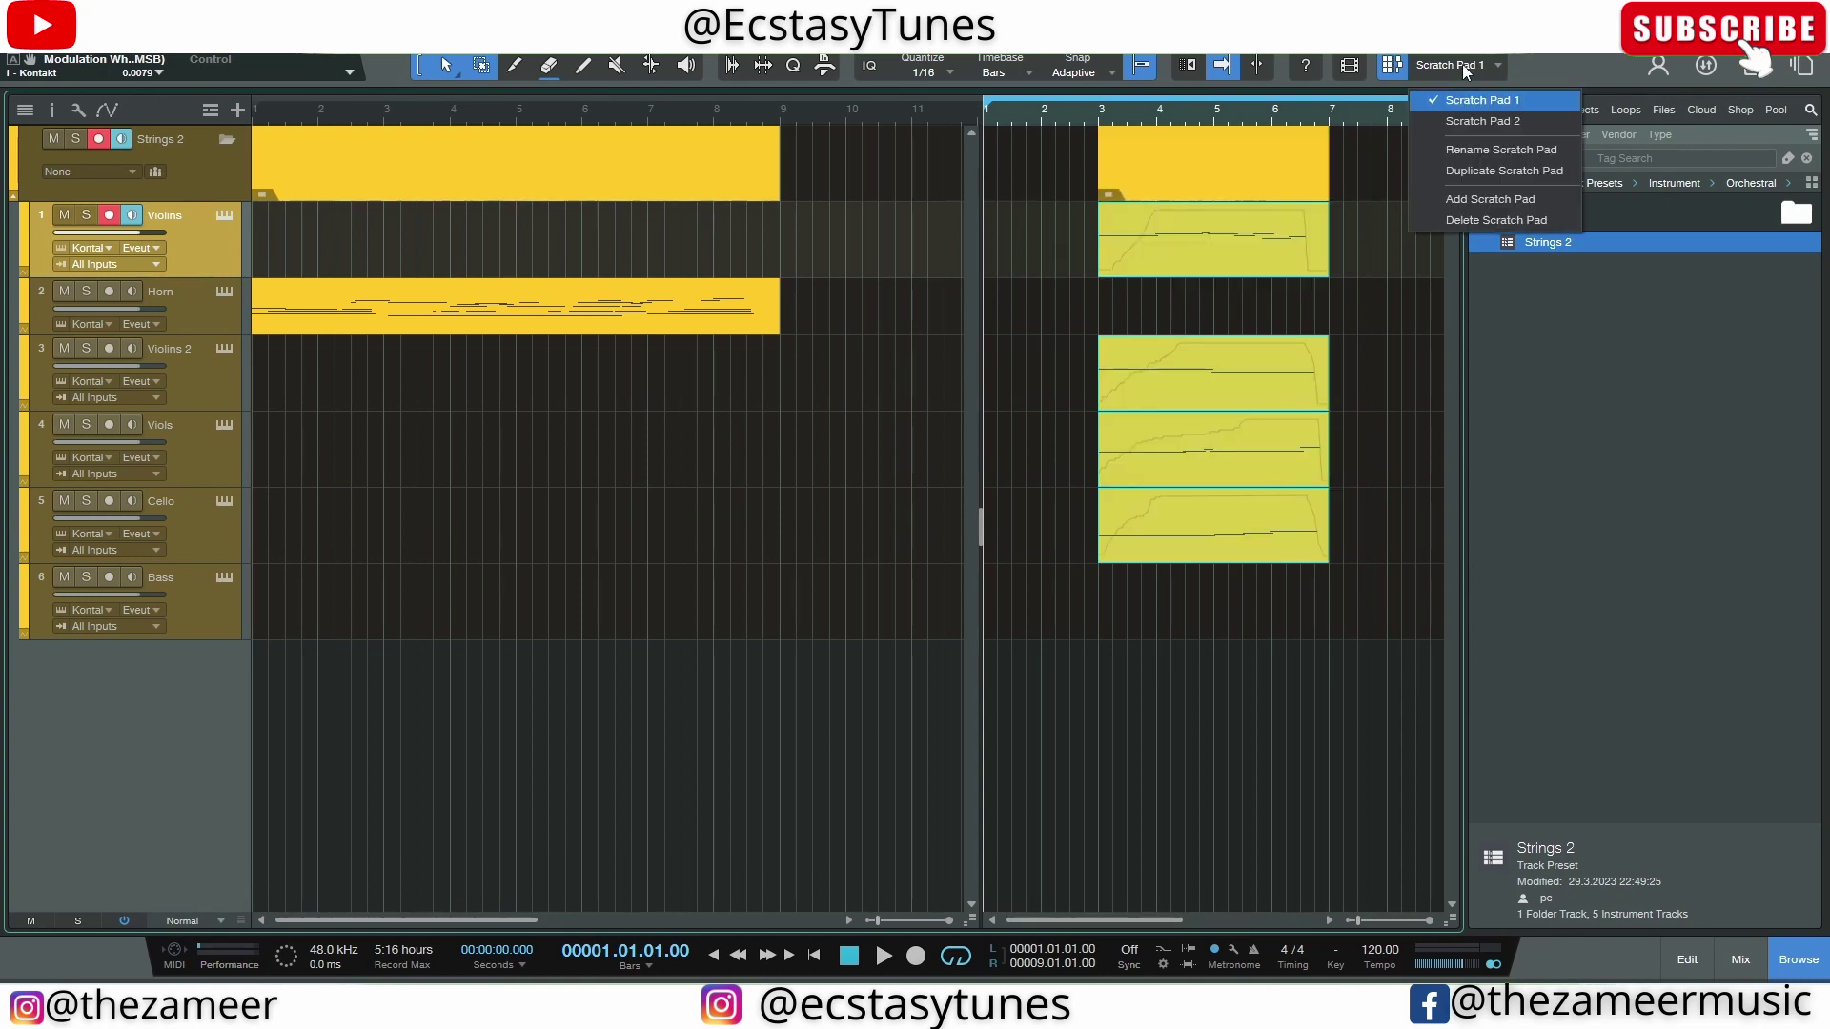
left_click(1483, 121)
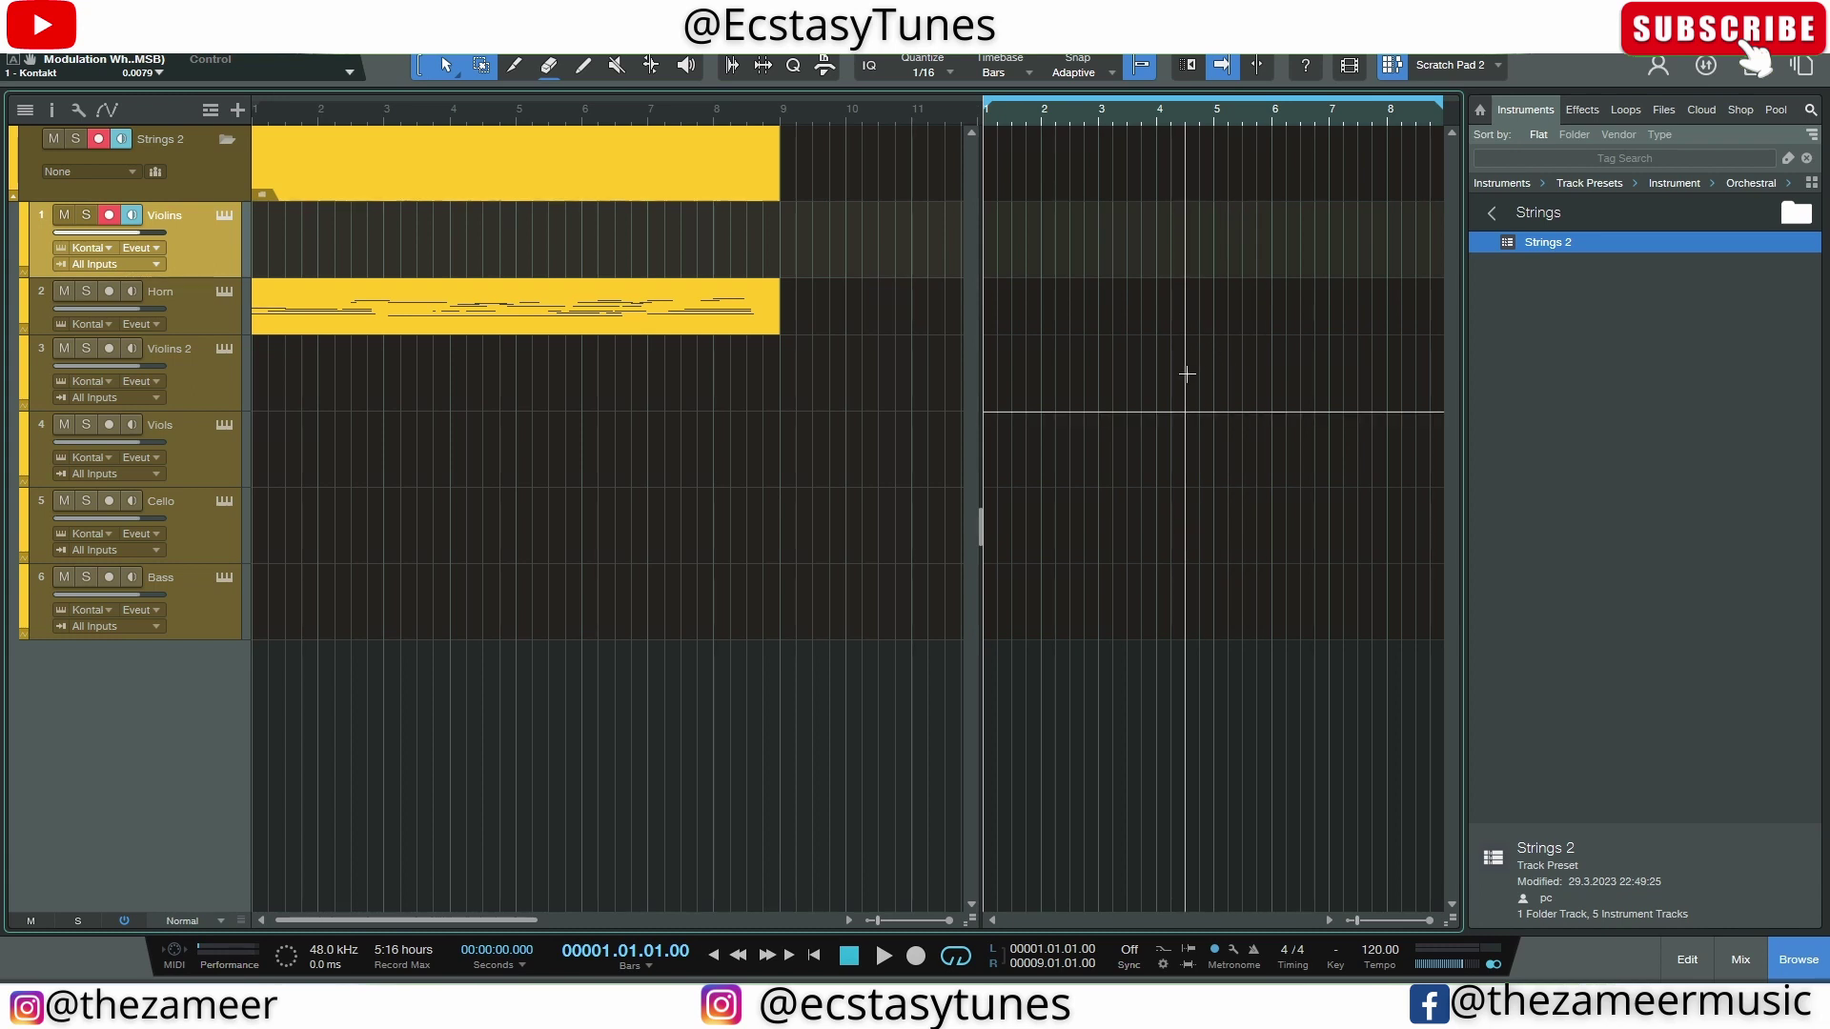
Transform the Horn track to an audio track, preserving the instrument track state and using Auto Tail with a maximum length of 7 sec
left_click(209, 324)
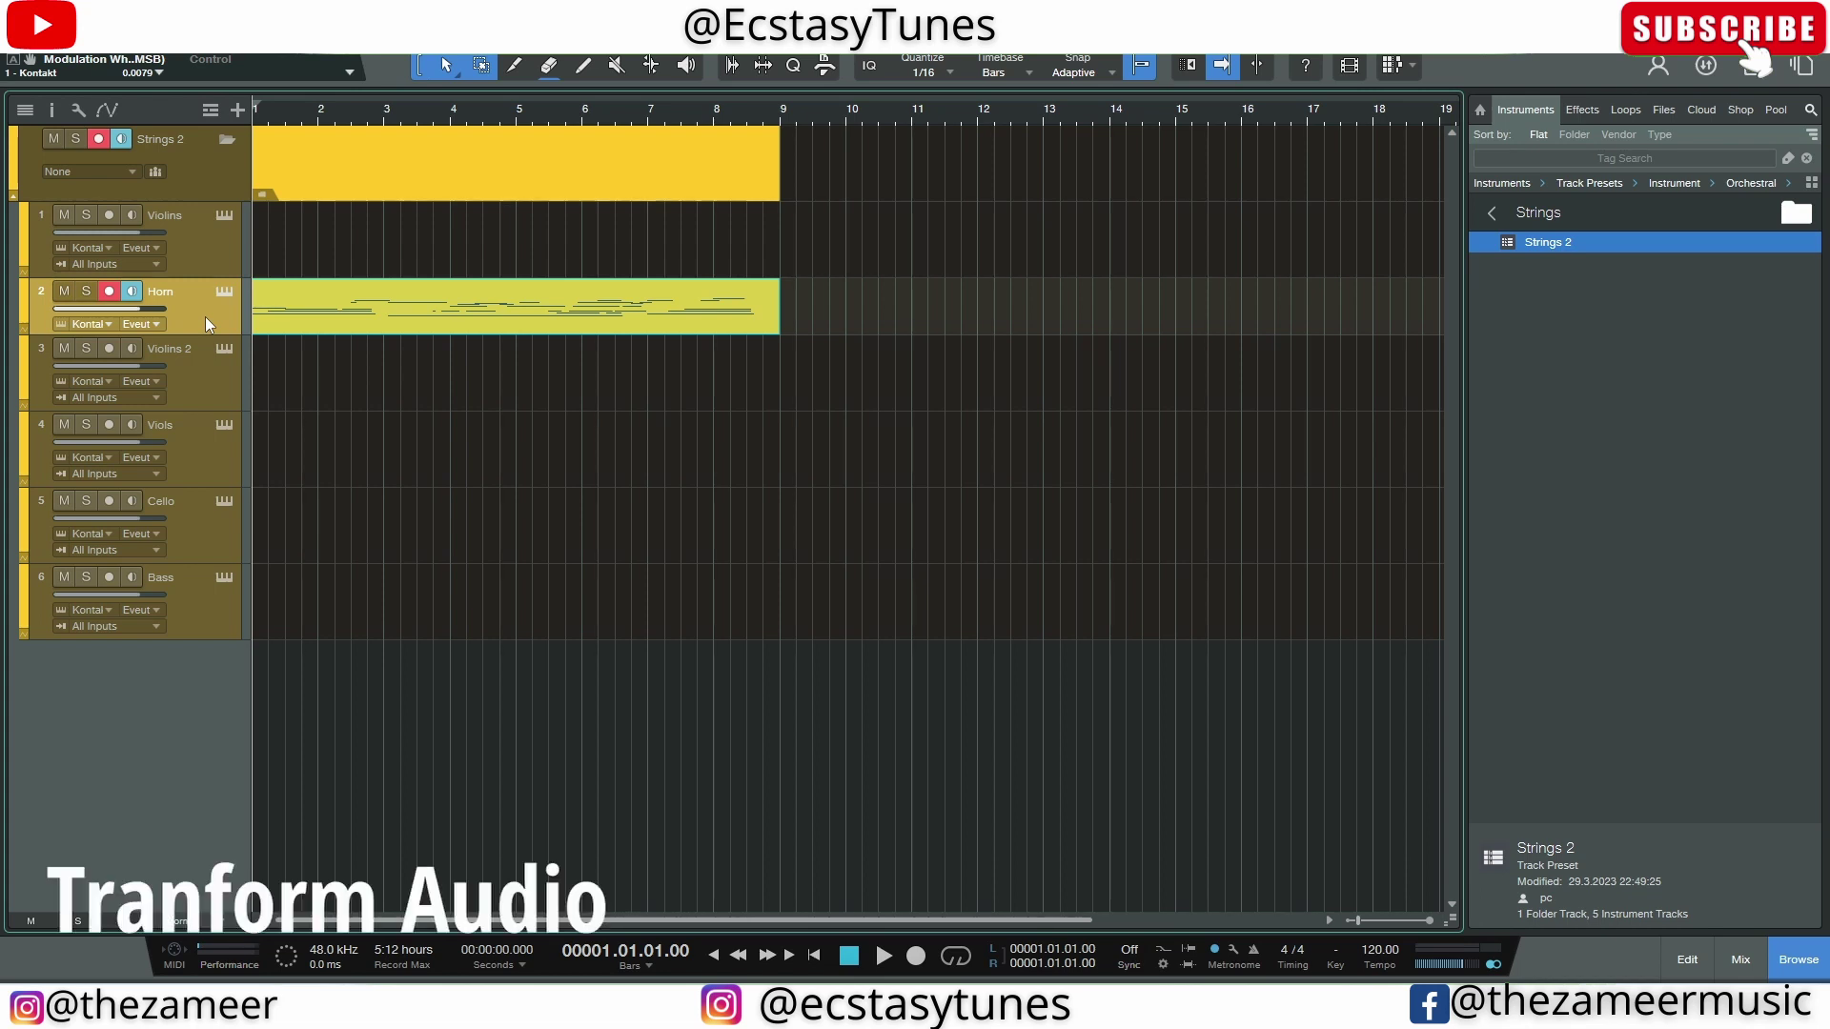
left_click(221, 326)
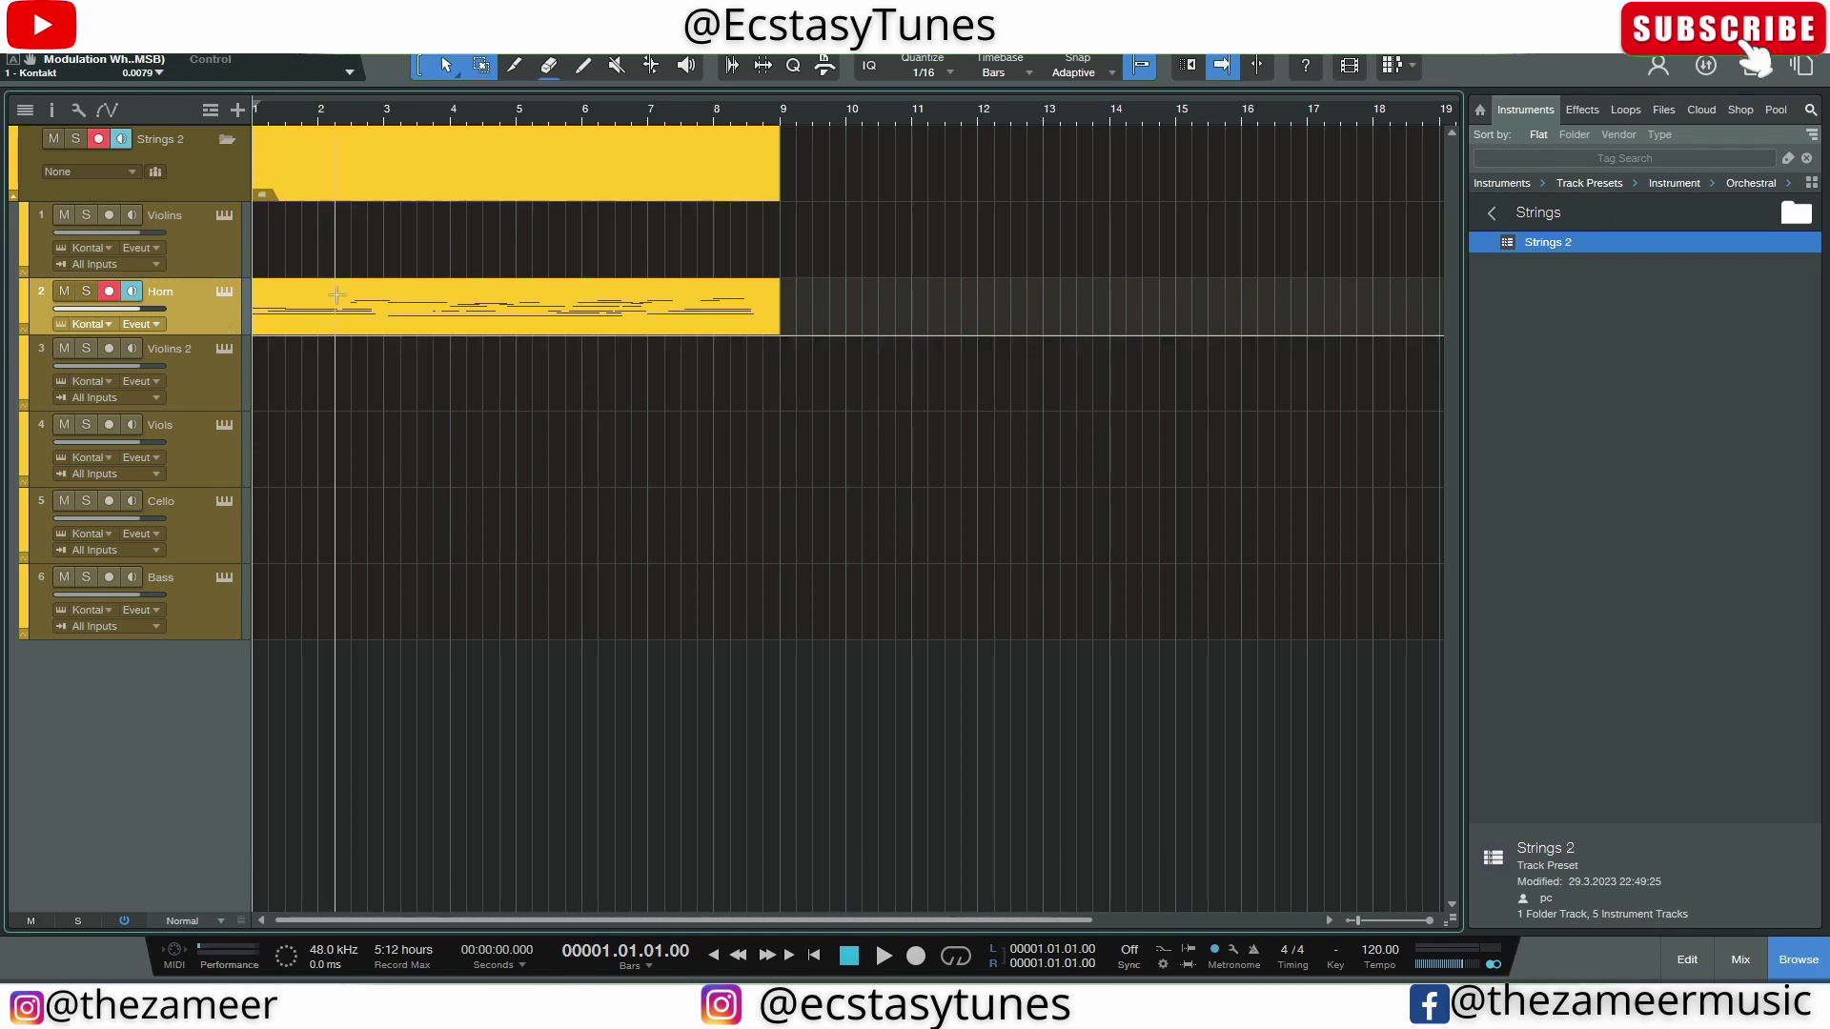
right_click(194, 322)
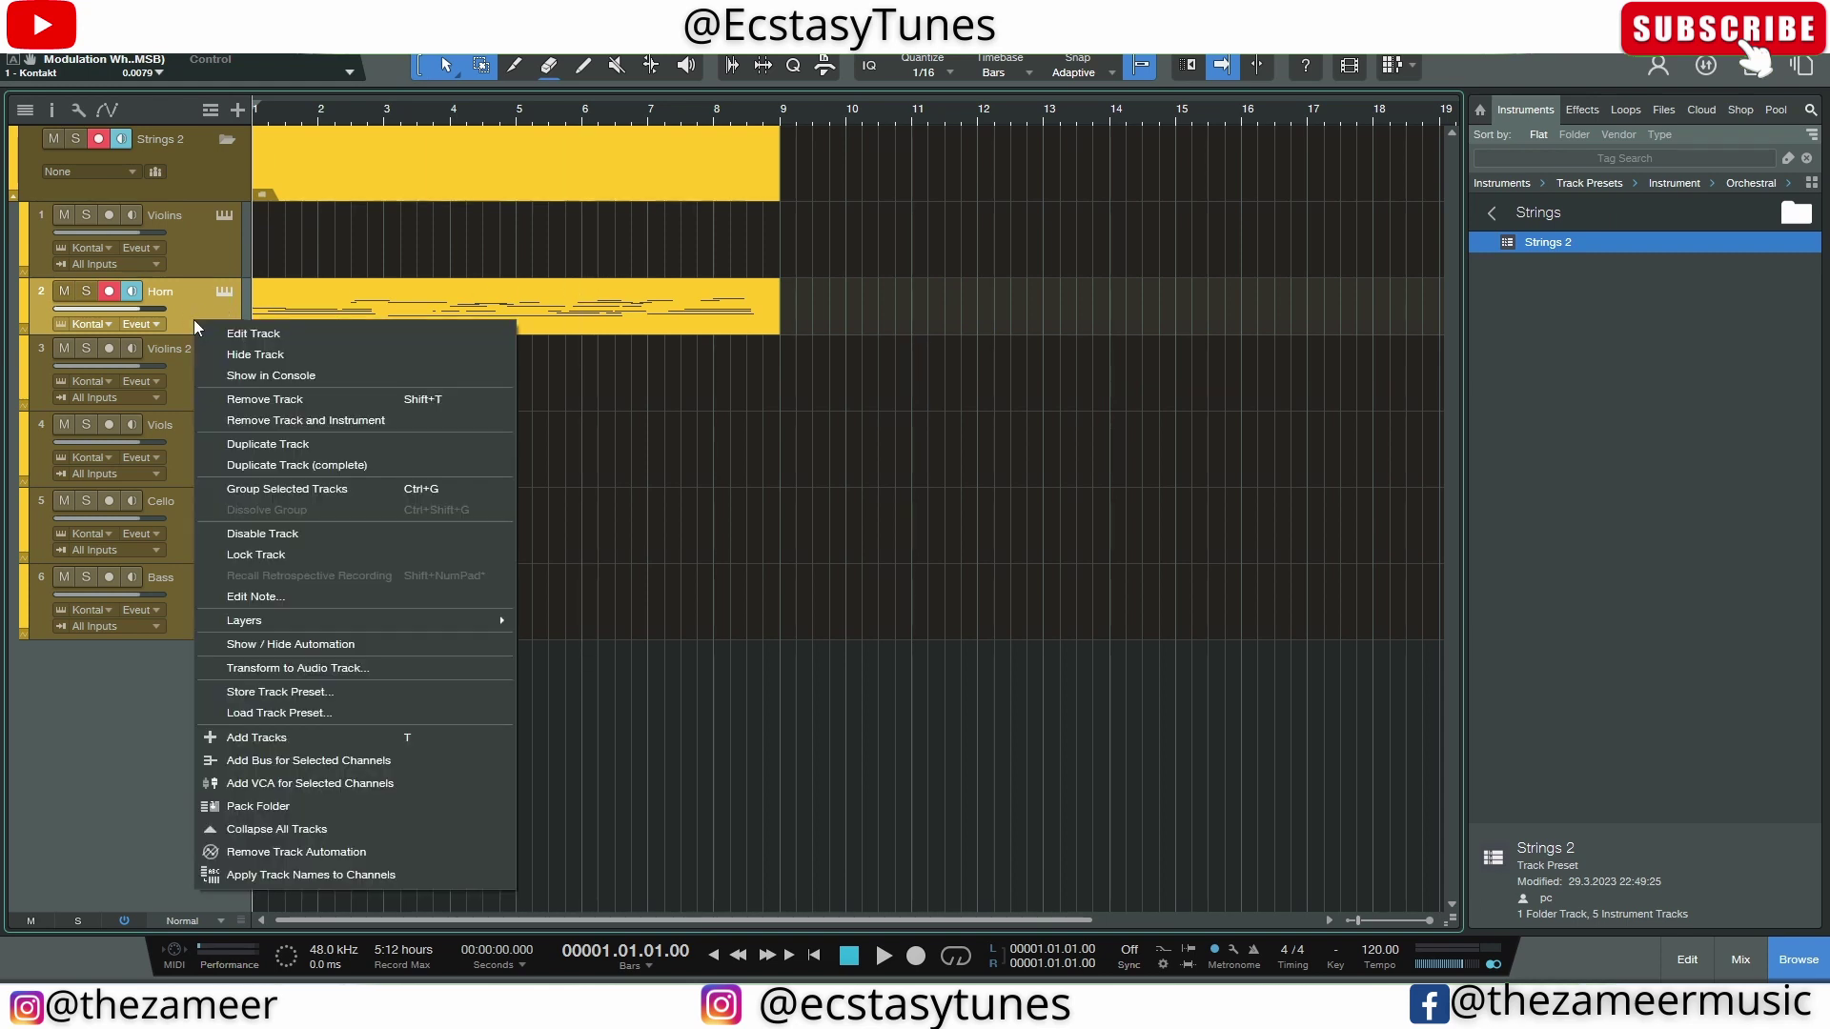
left_click(339, 669)
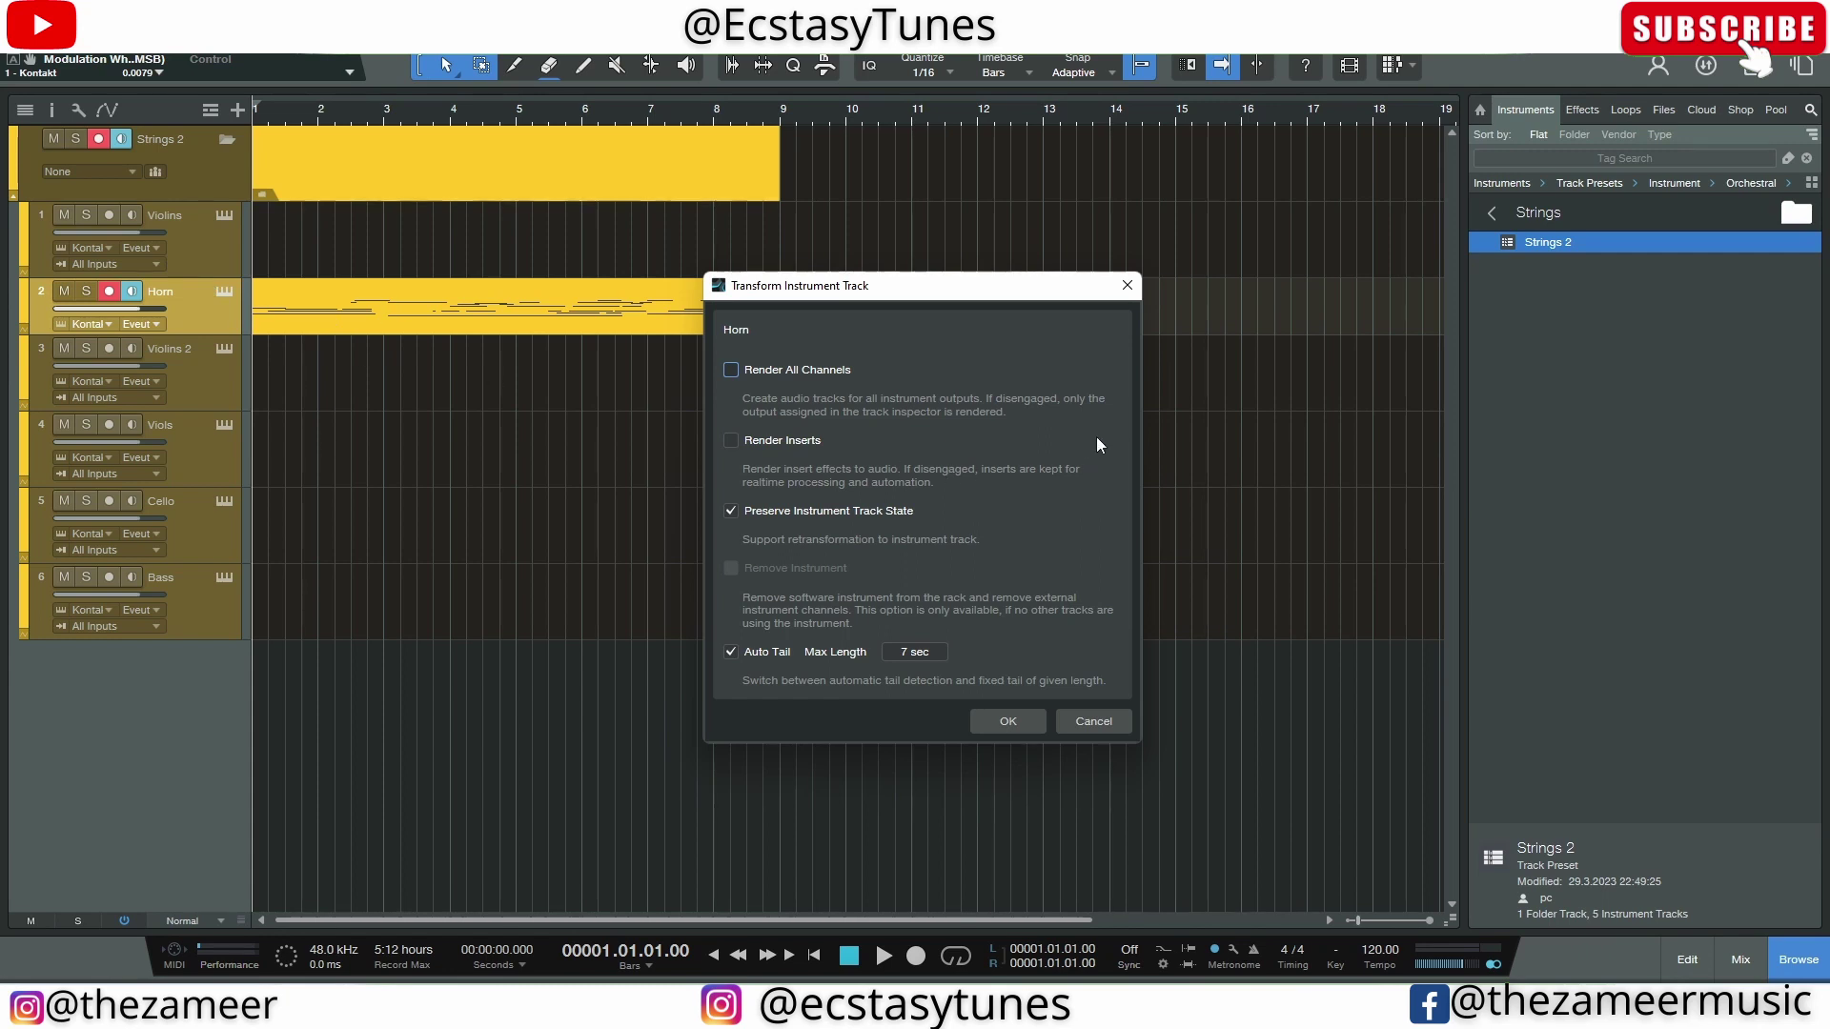
left_click(730, 657)
left_click(730, 657)
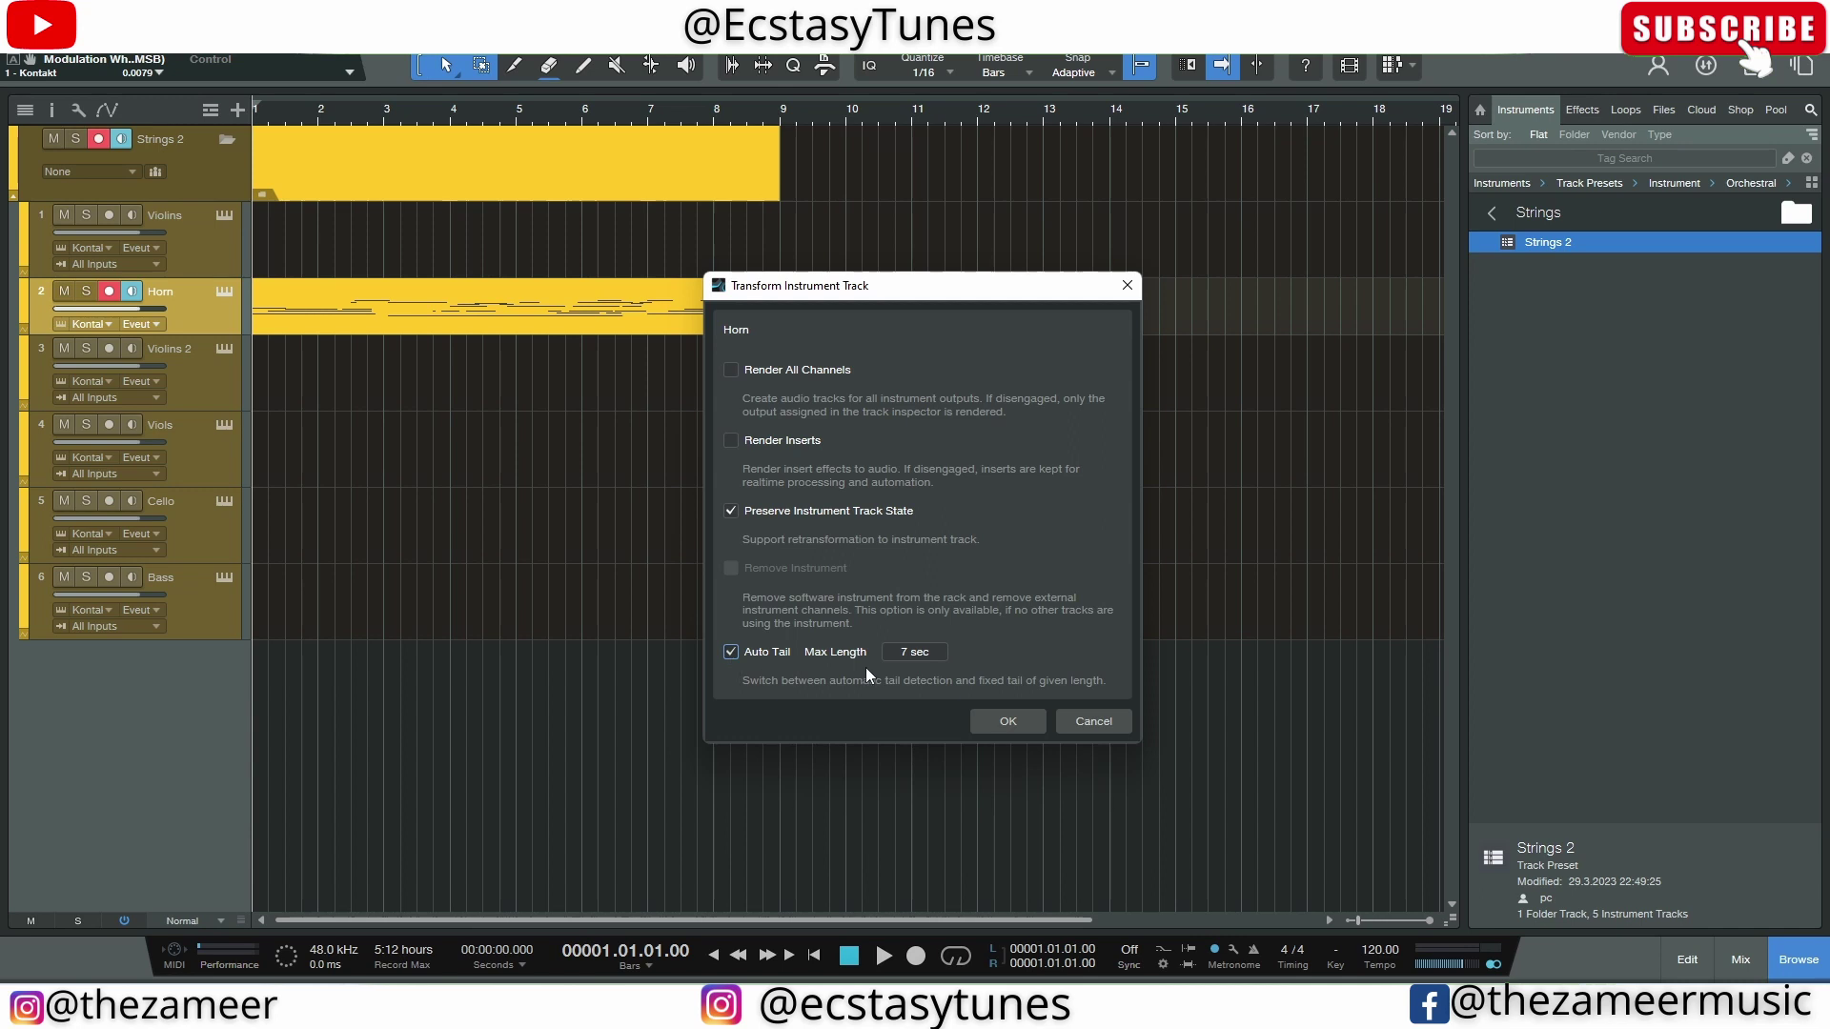
left_click(730, 654)
left_click(730, 653)
left_click(1010, 721)
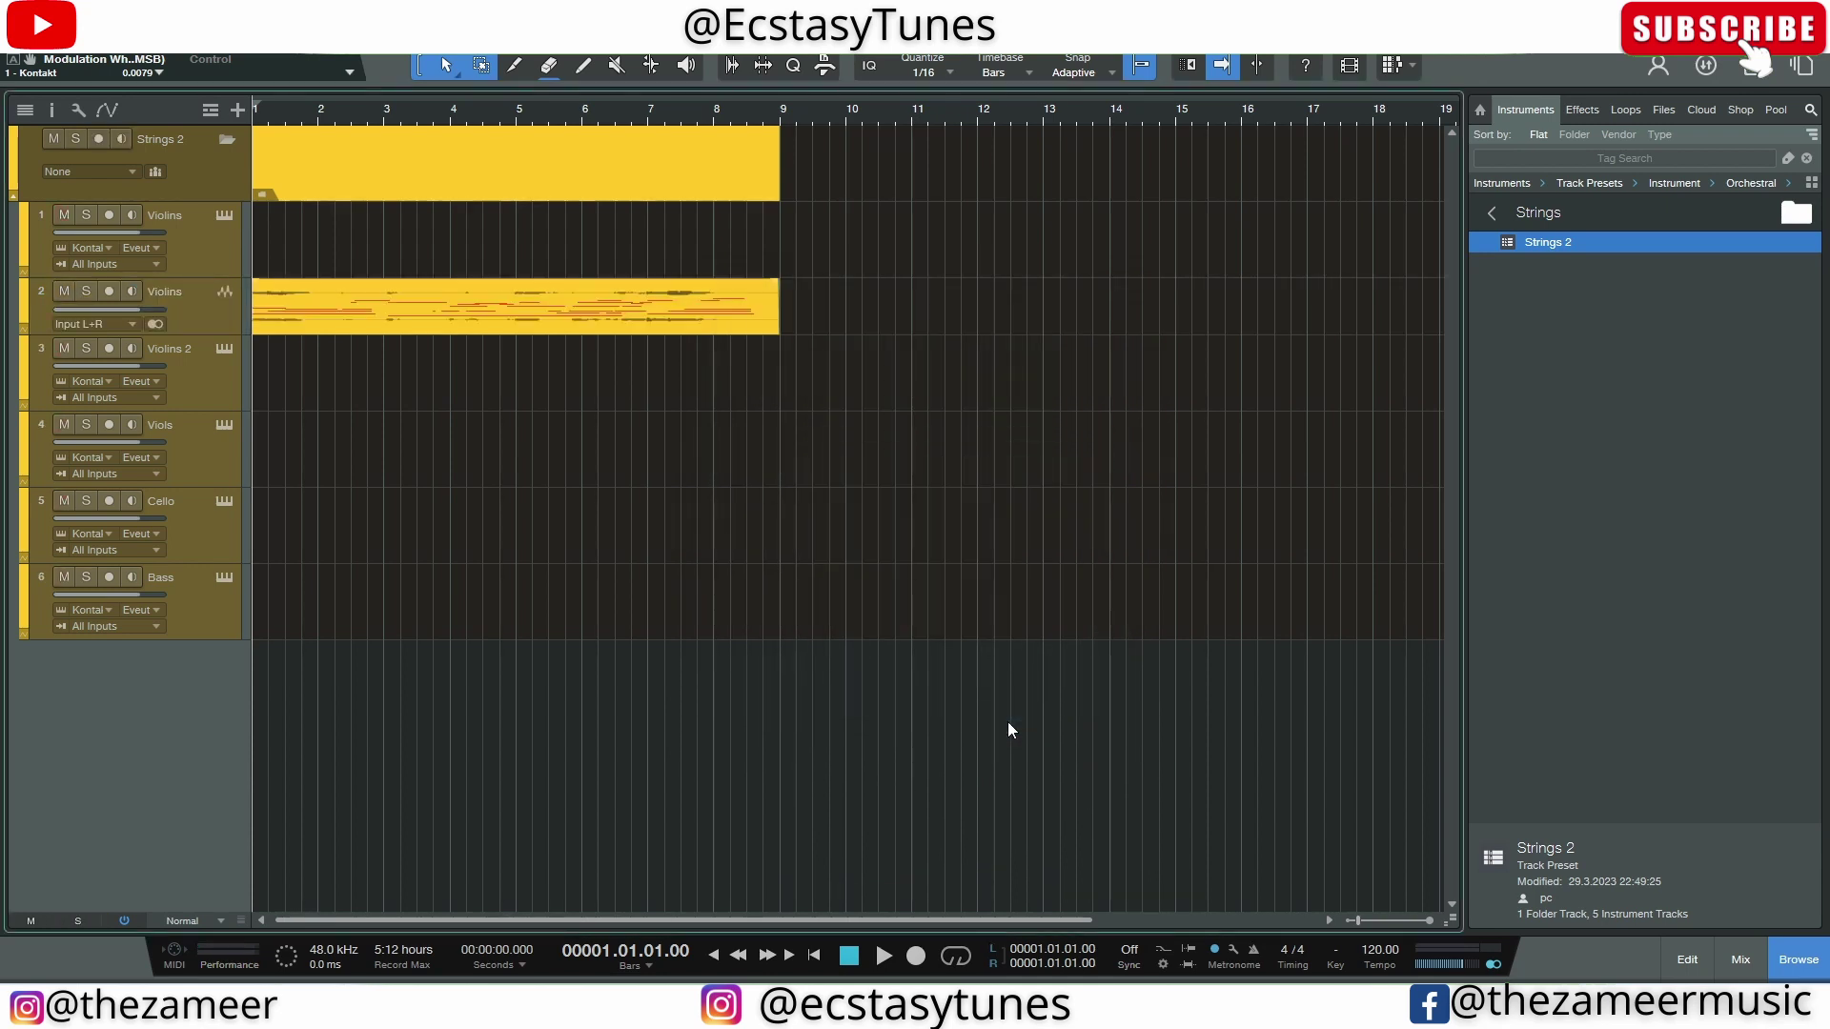
Enlarge the transformed audio track and copy its event's embedded notes onto the Violins 2 track at bar 1
left_click(490, 314)
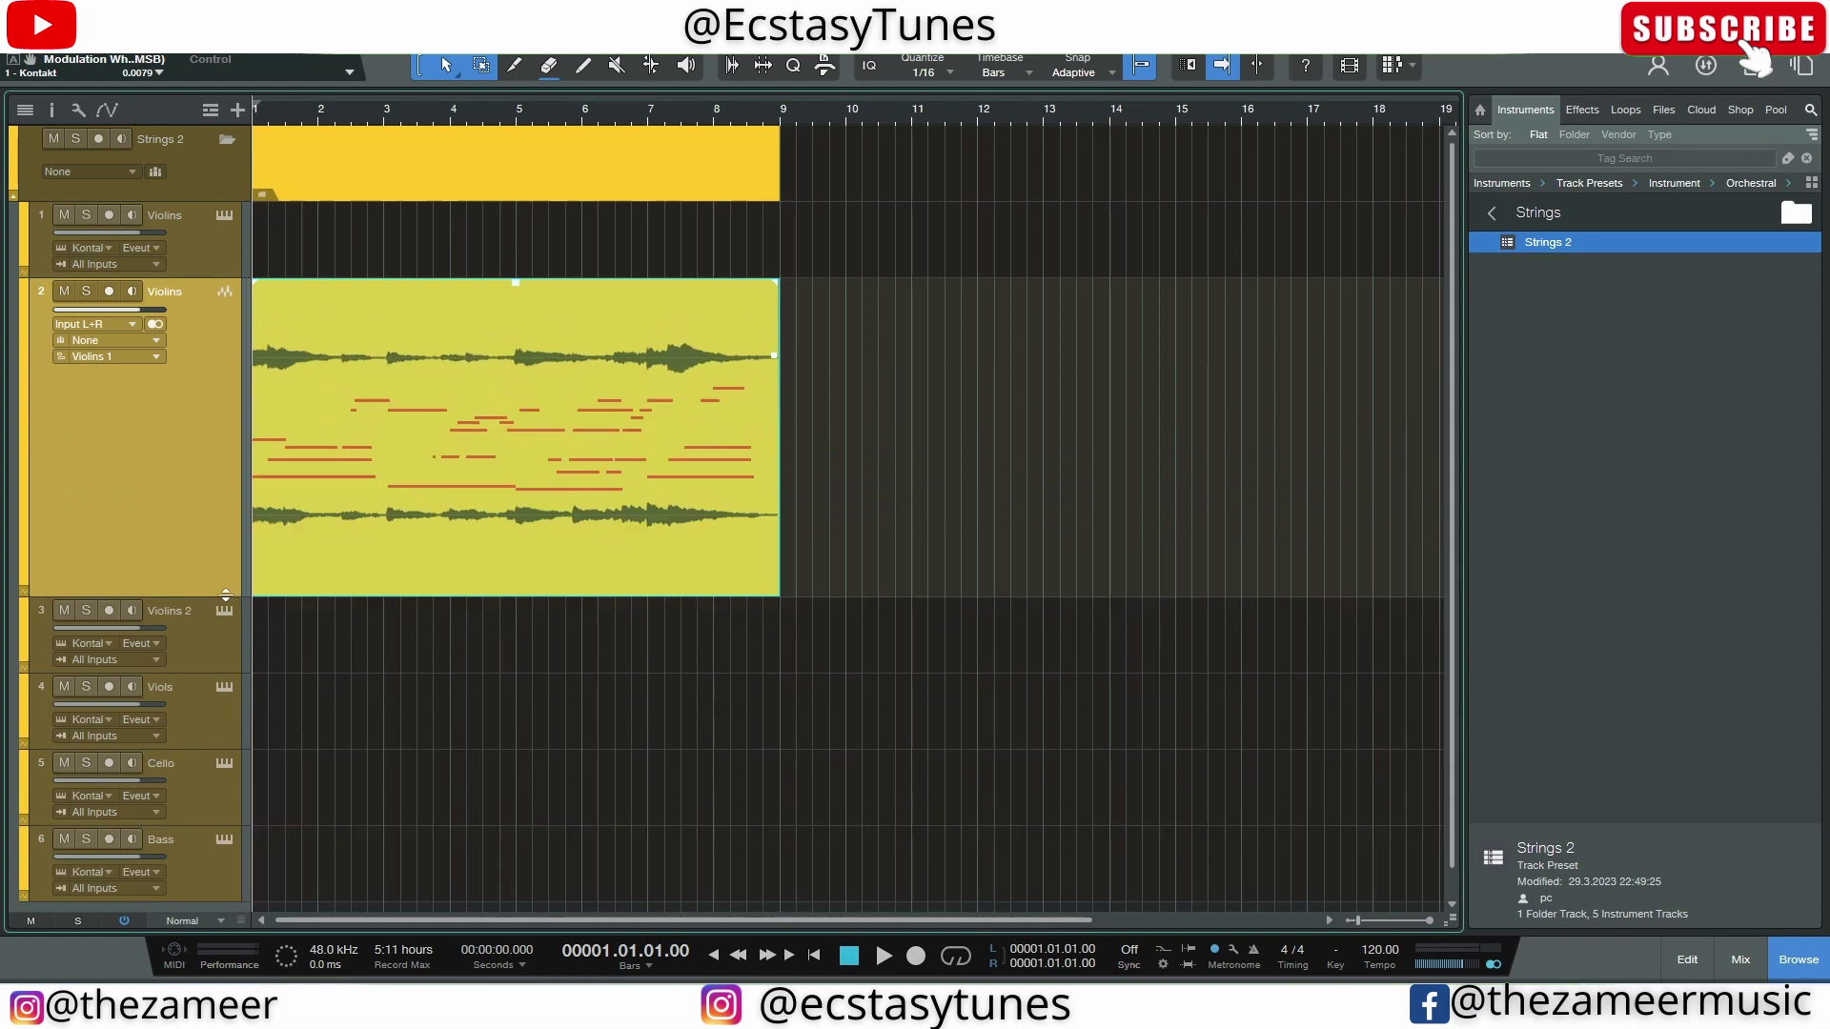
left_click(785, 479)
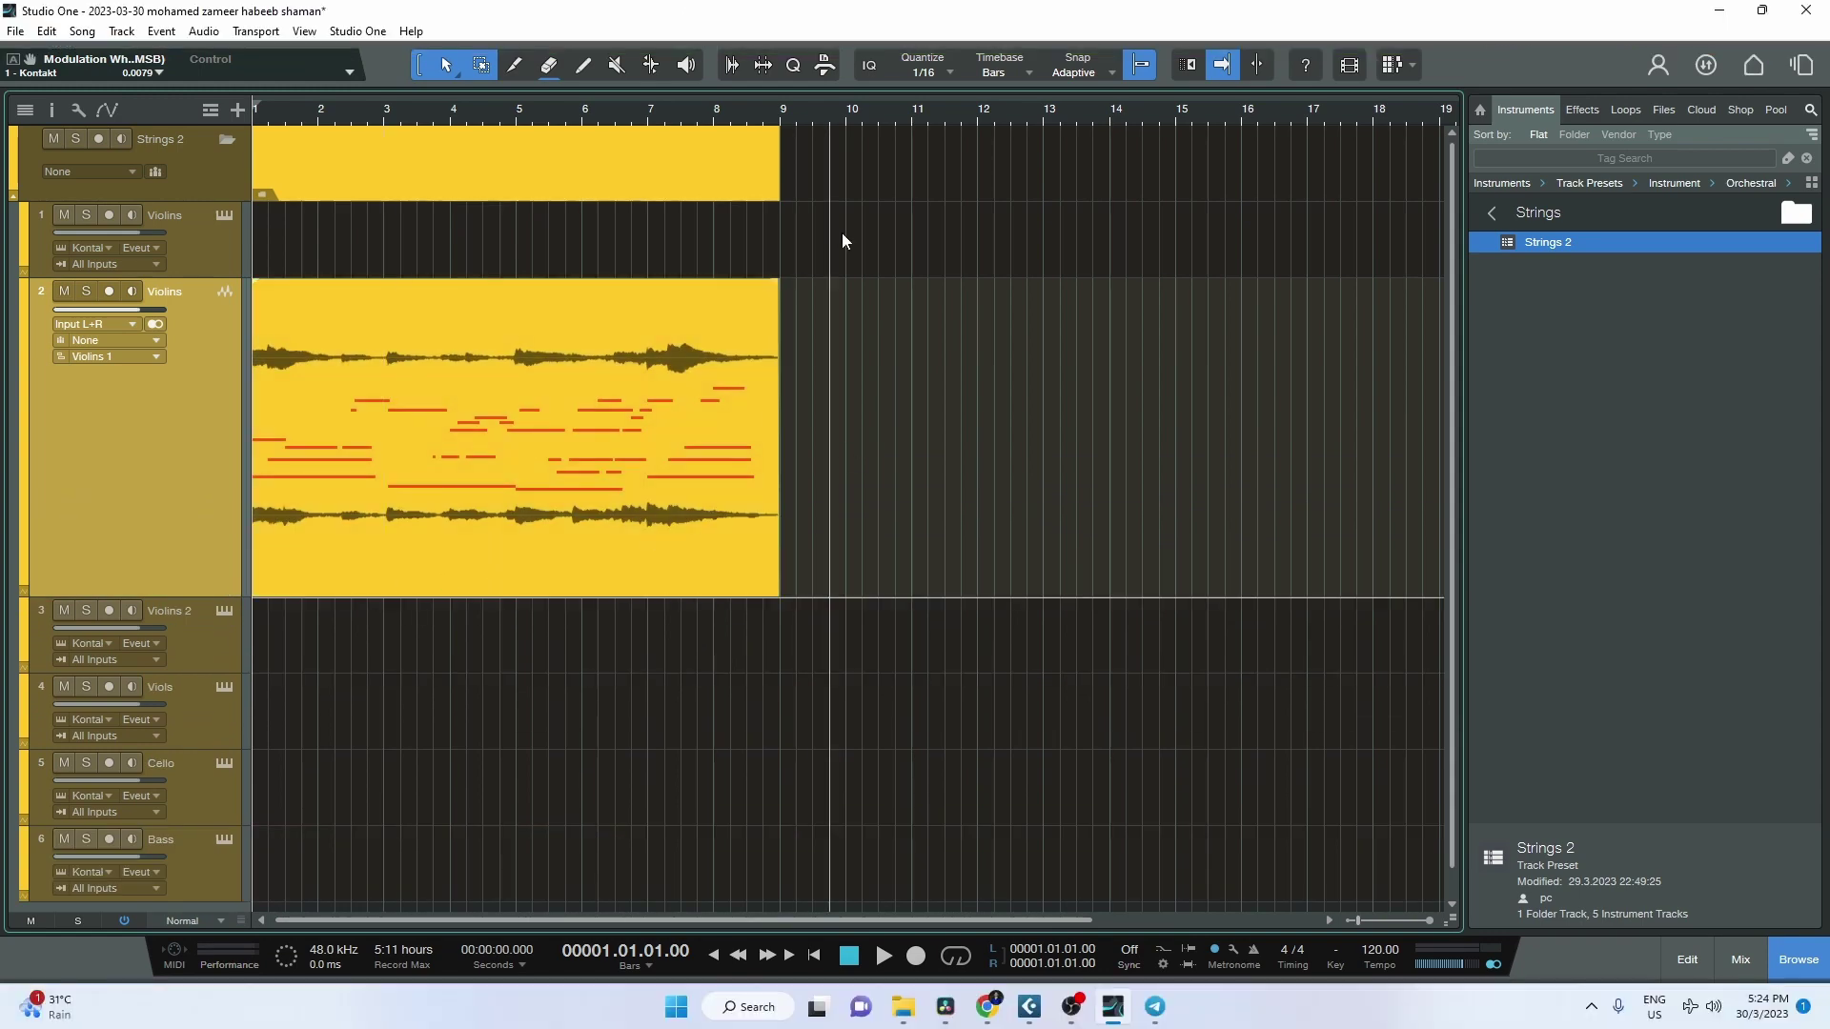
left_click(368, 578)
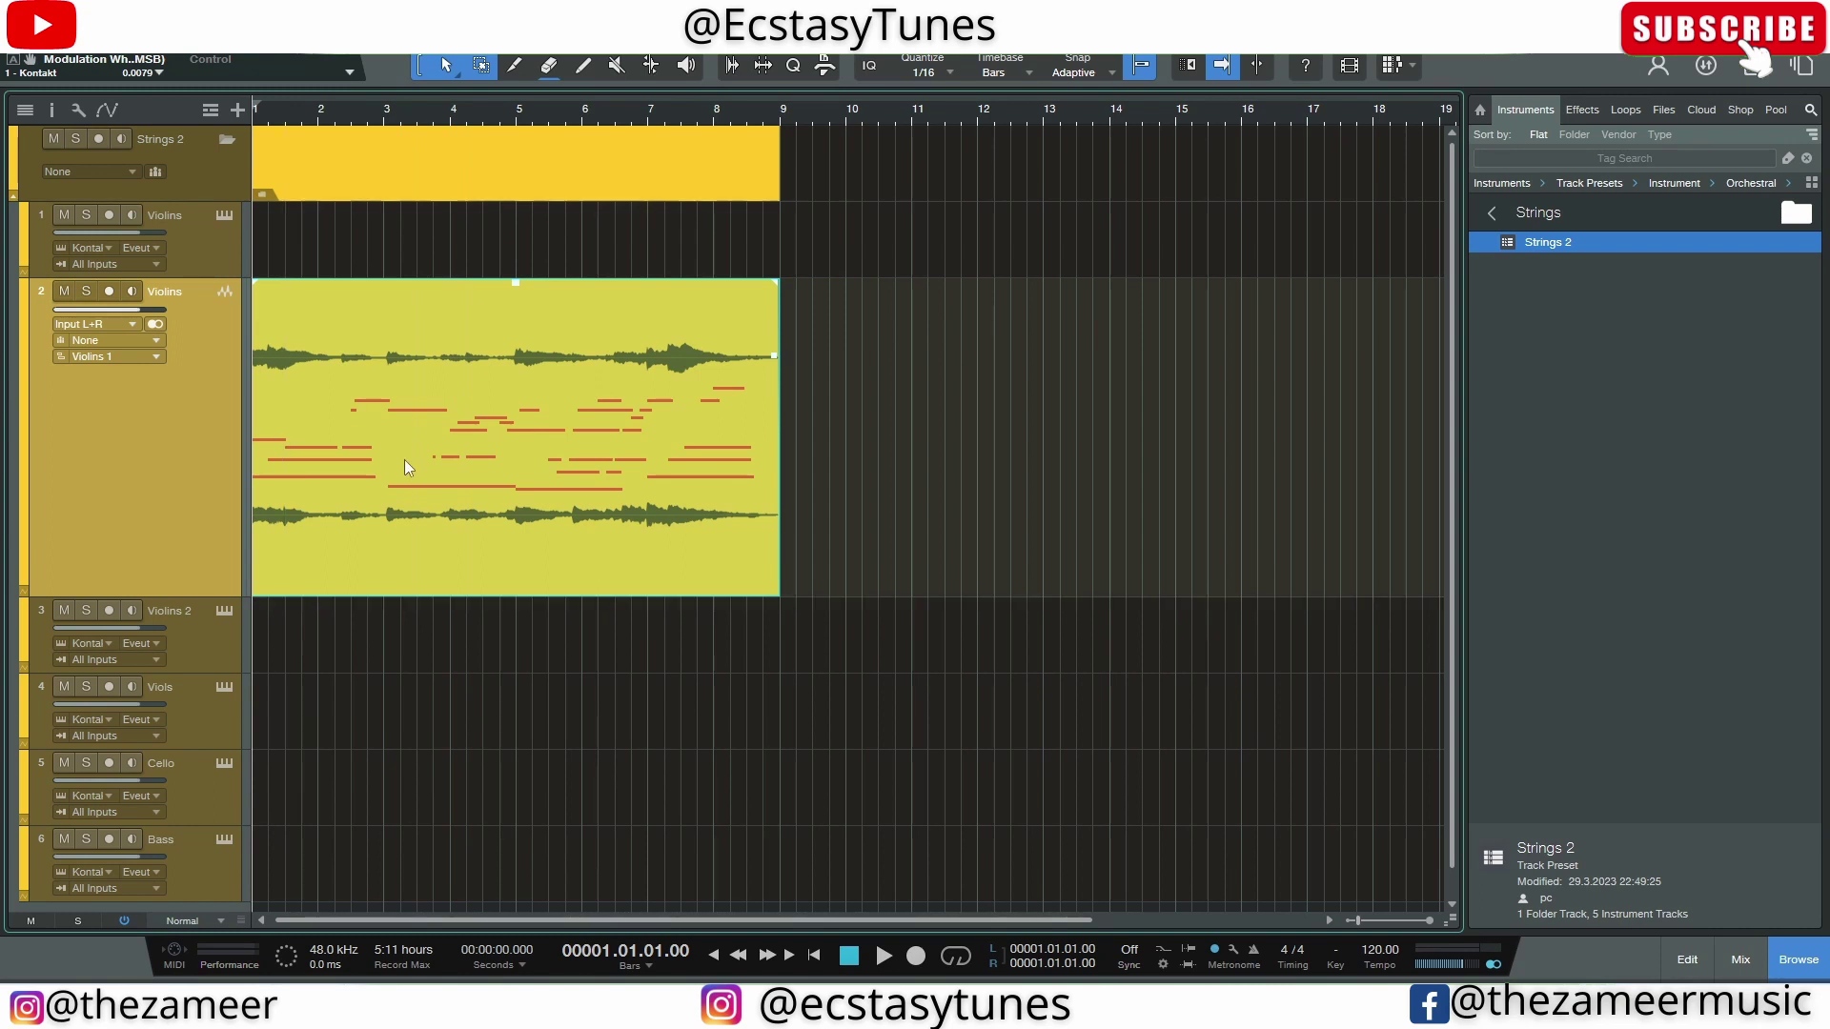
left_click_drag(400, 466, 369, 631)
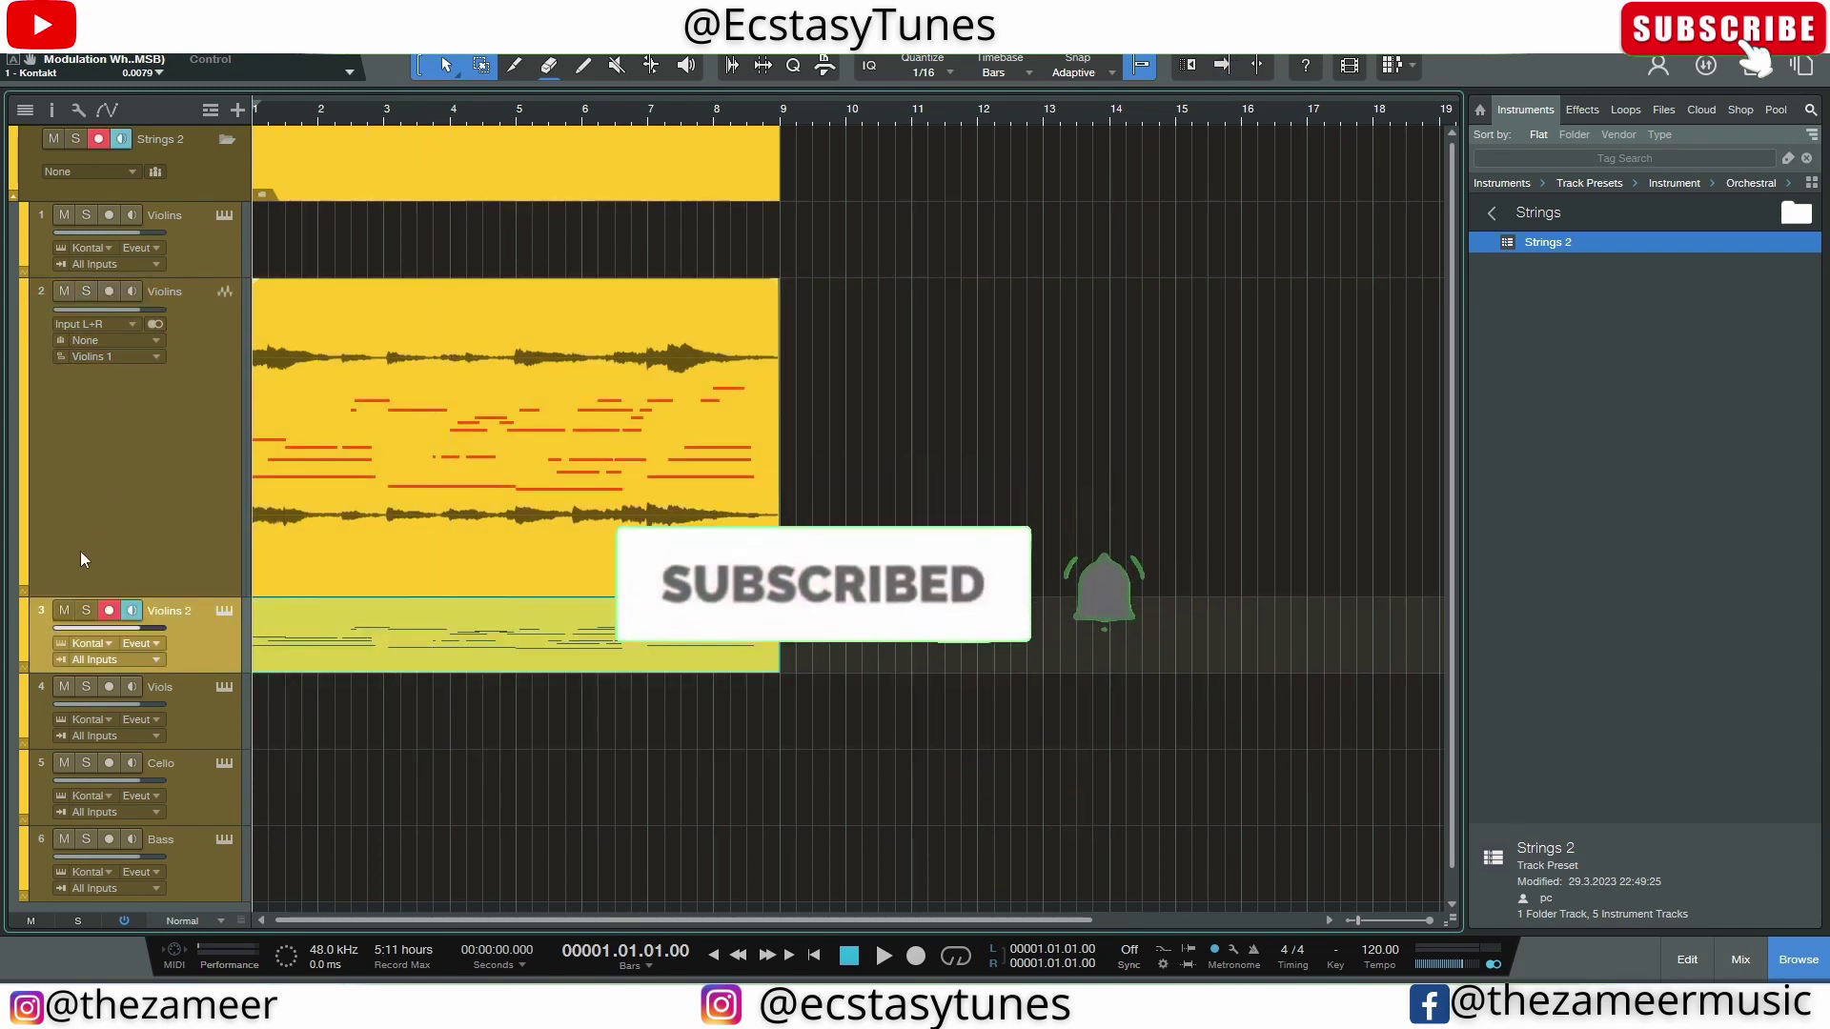
Compare the rendered audio event with the note part on the Violins 2 track, selecting each in turn, and clear the selection
left_click(347, 539)
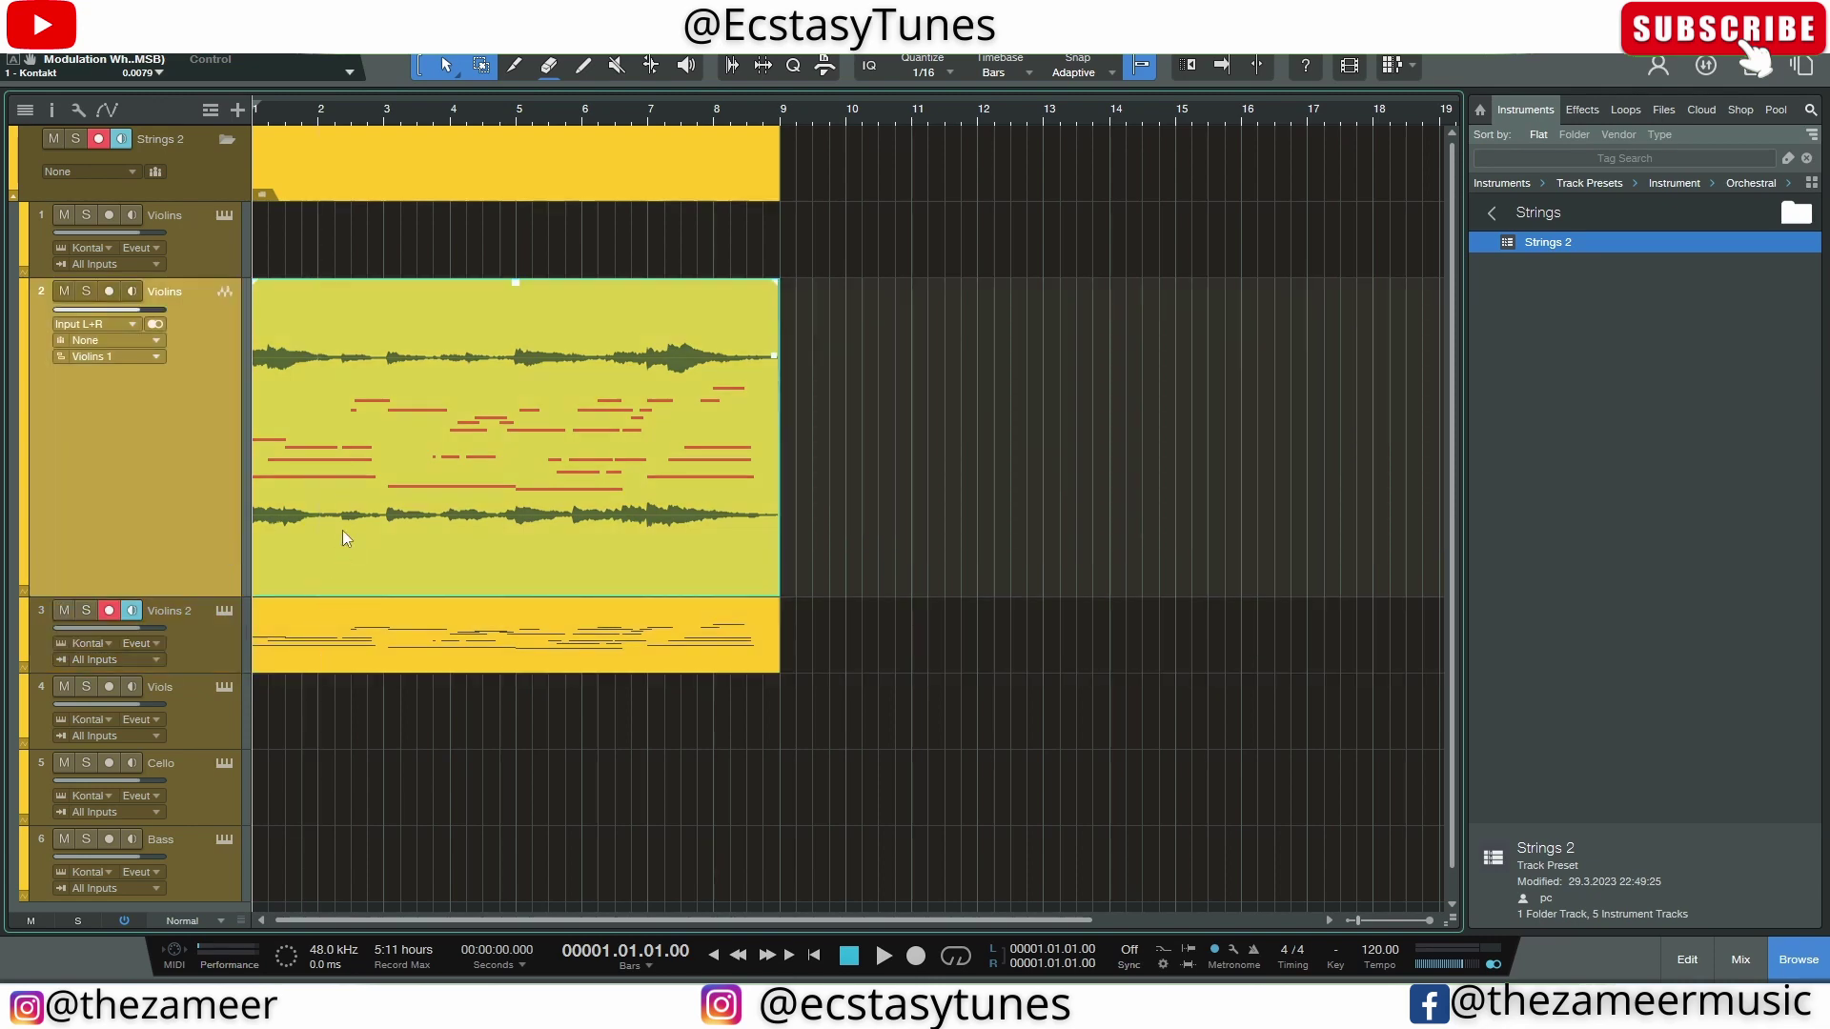
left_click(339, 655)
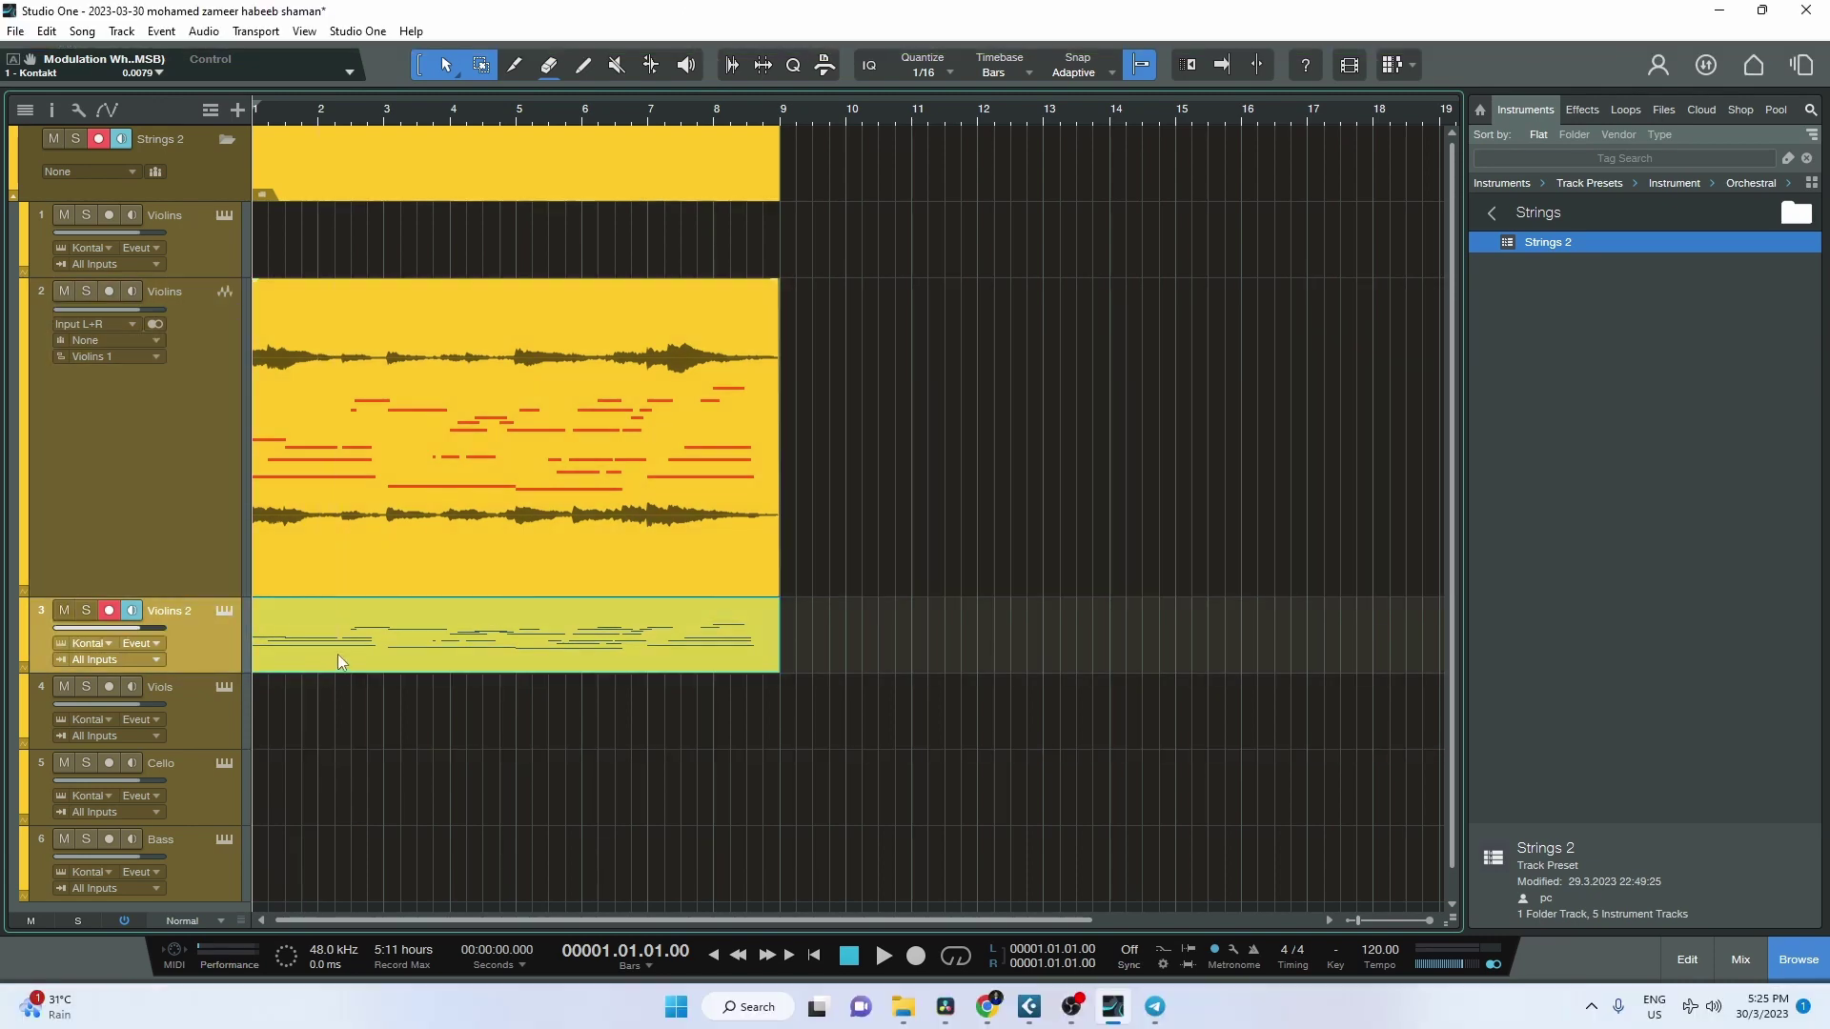
left_click(369, 517)
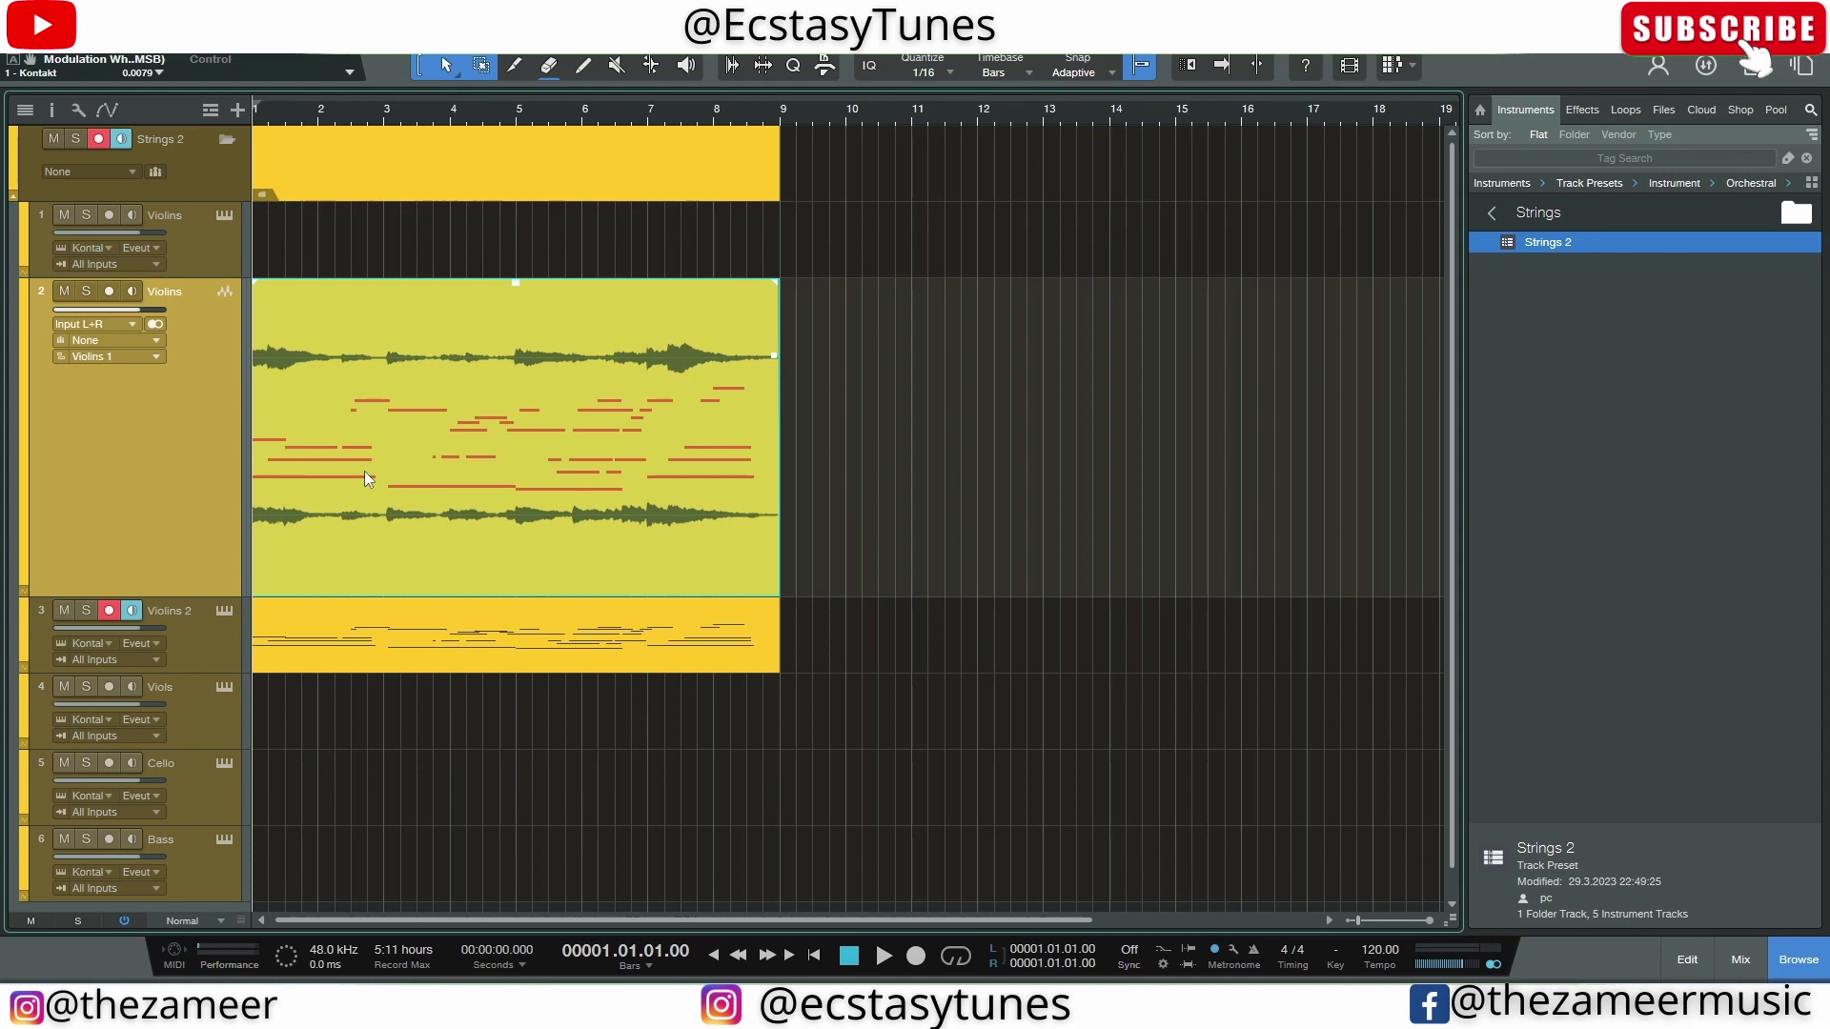
left_click(886, 540)
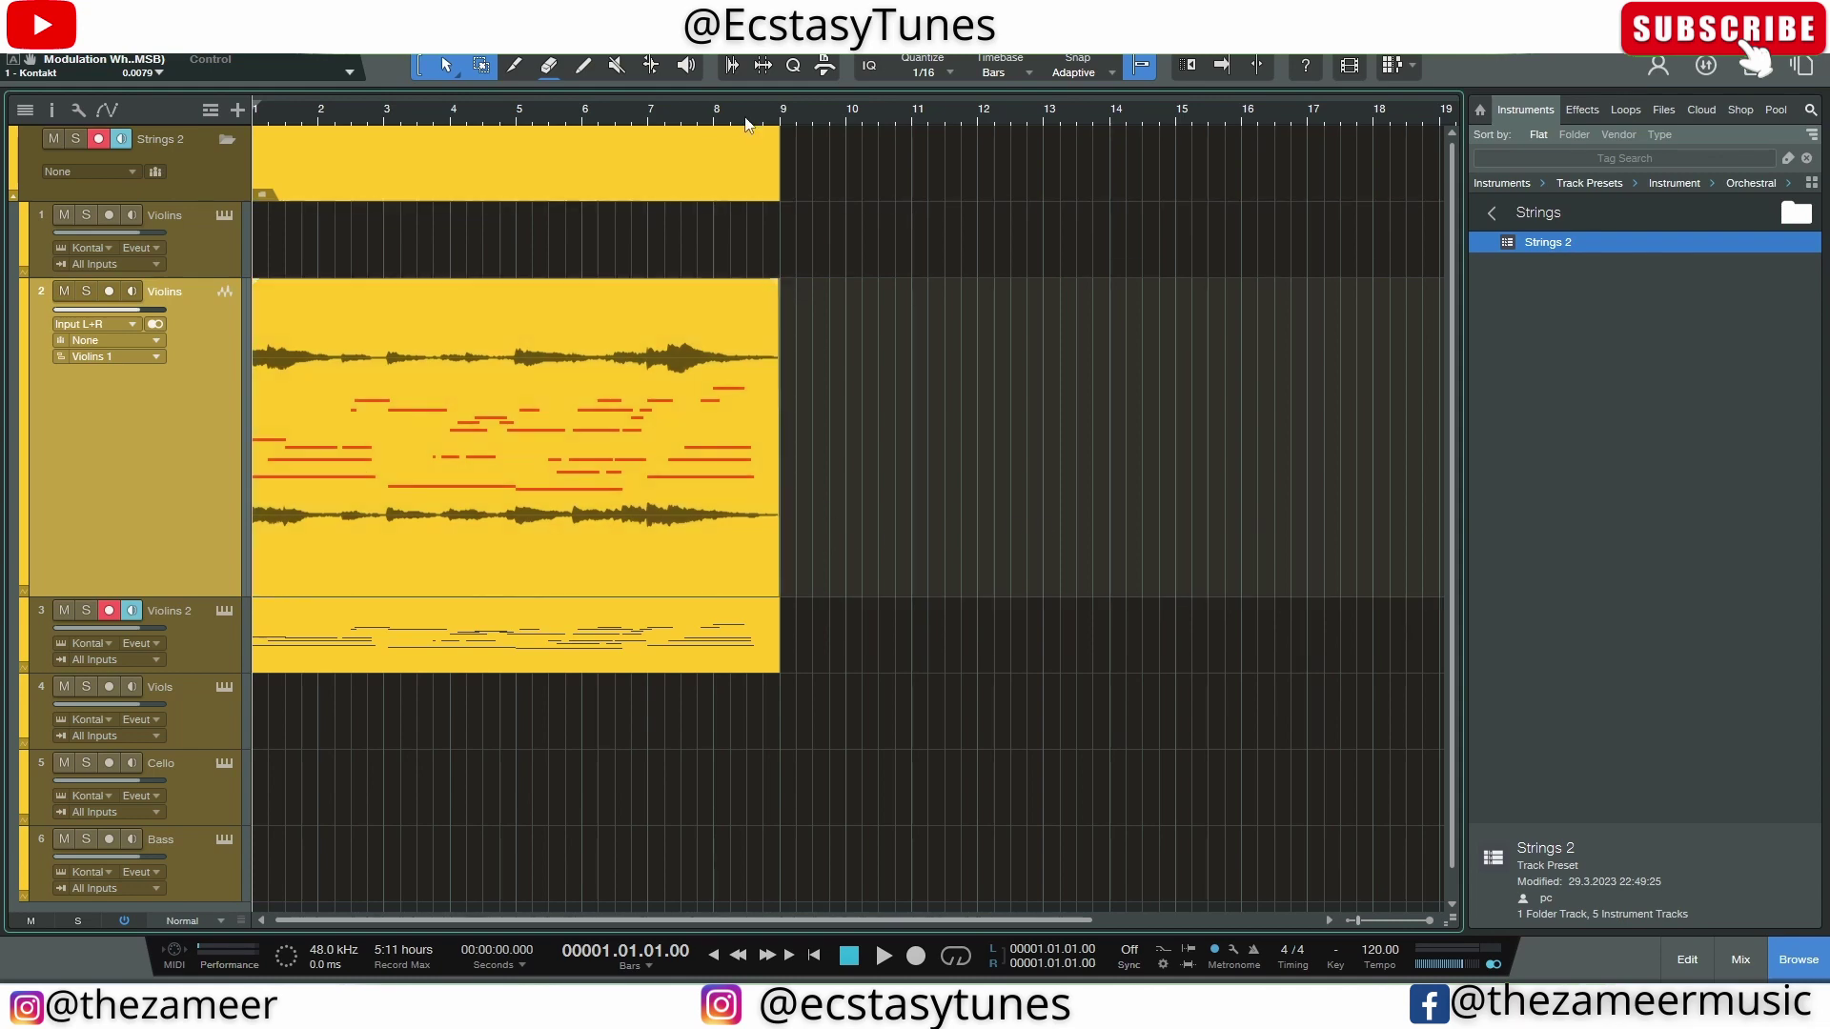
scroll(740, 175, "up", 5)
scroll(740, 177, "down", 8)
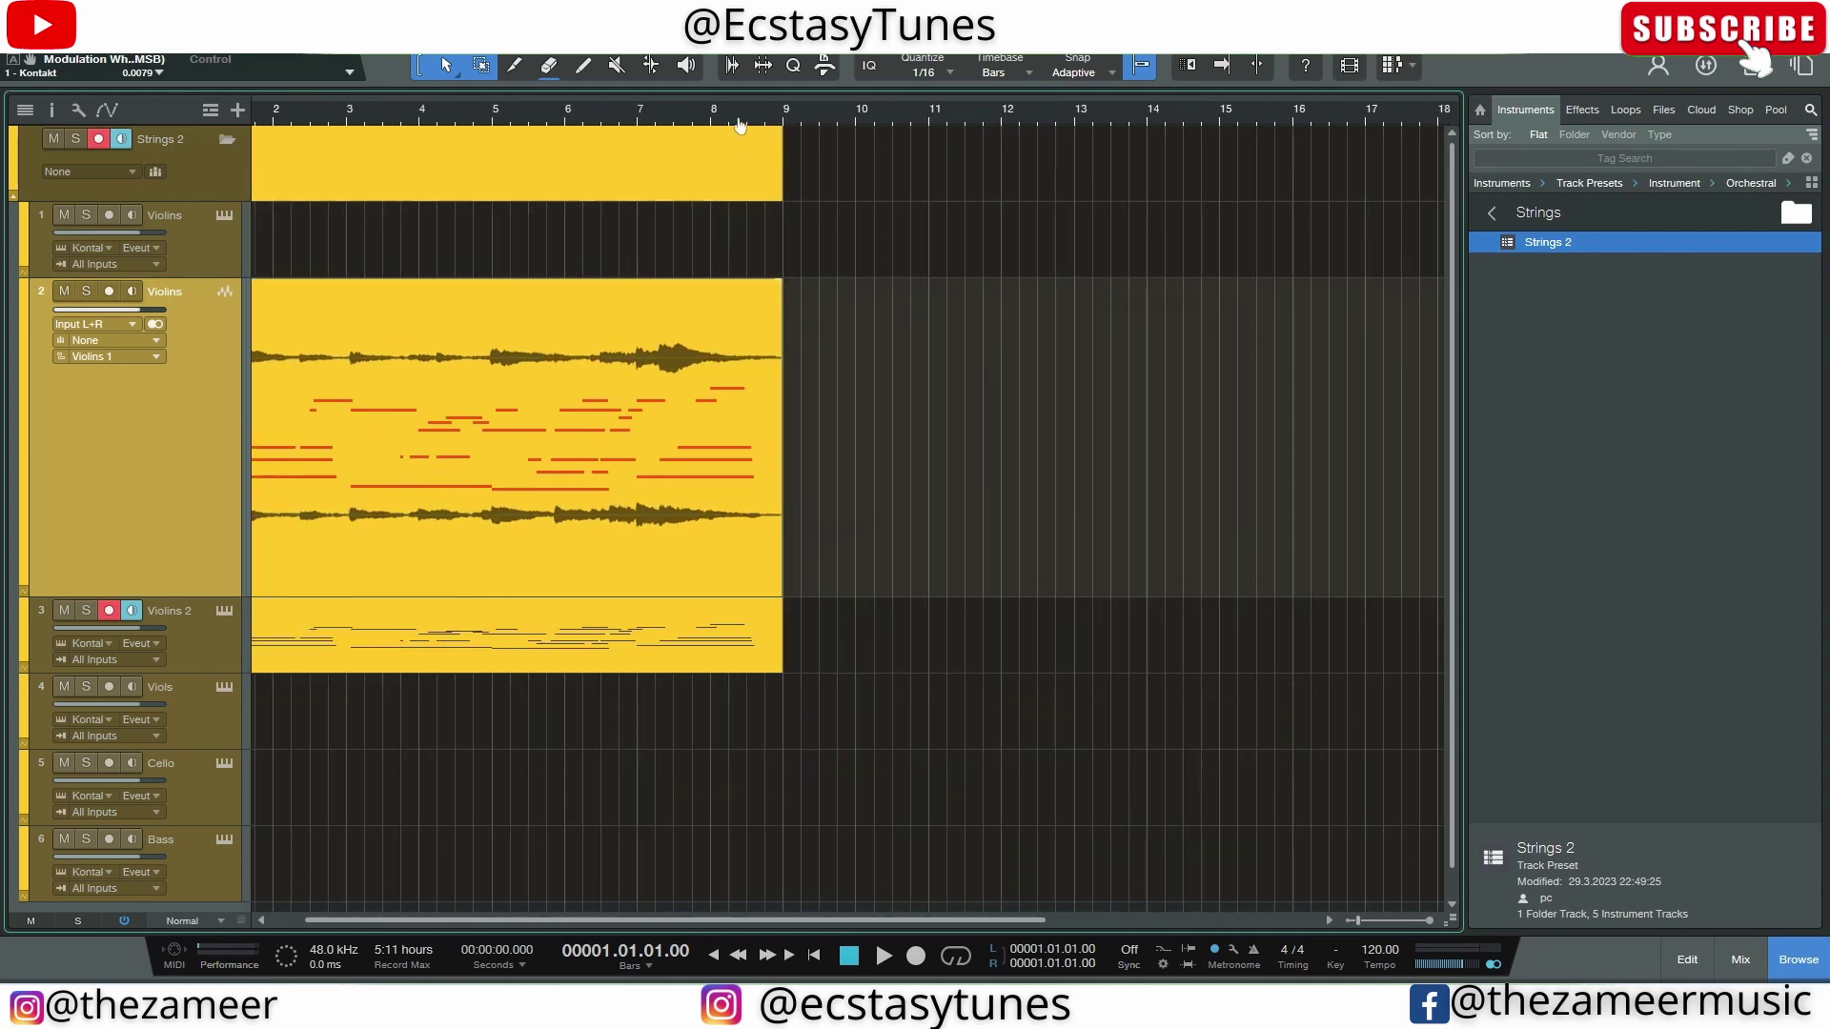
Select the Violins audio event and the Violins 2 note part alternately to check that their notes match
left_click(374, 474)
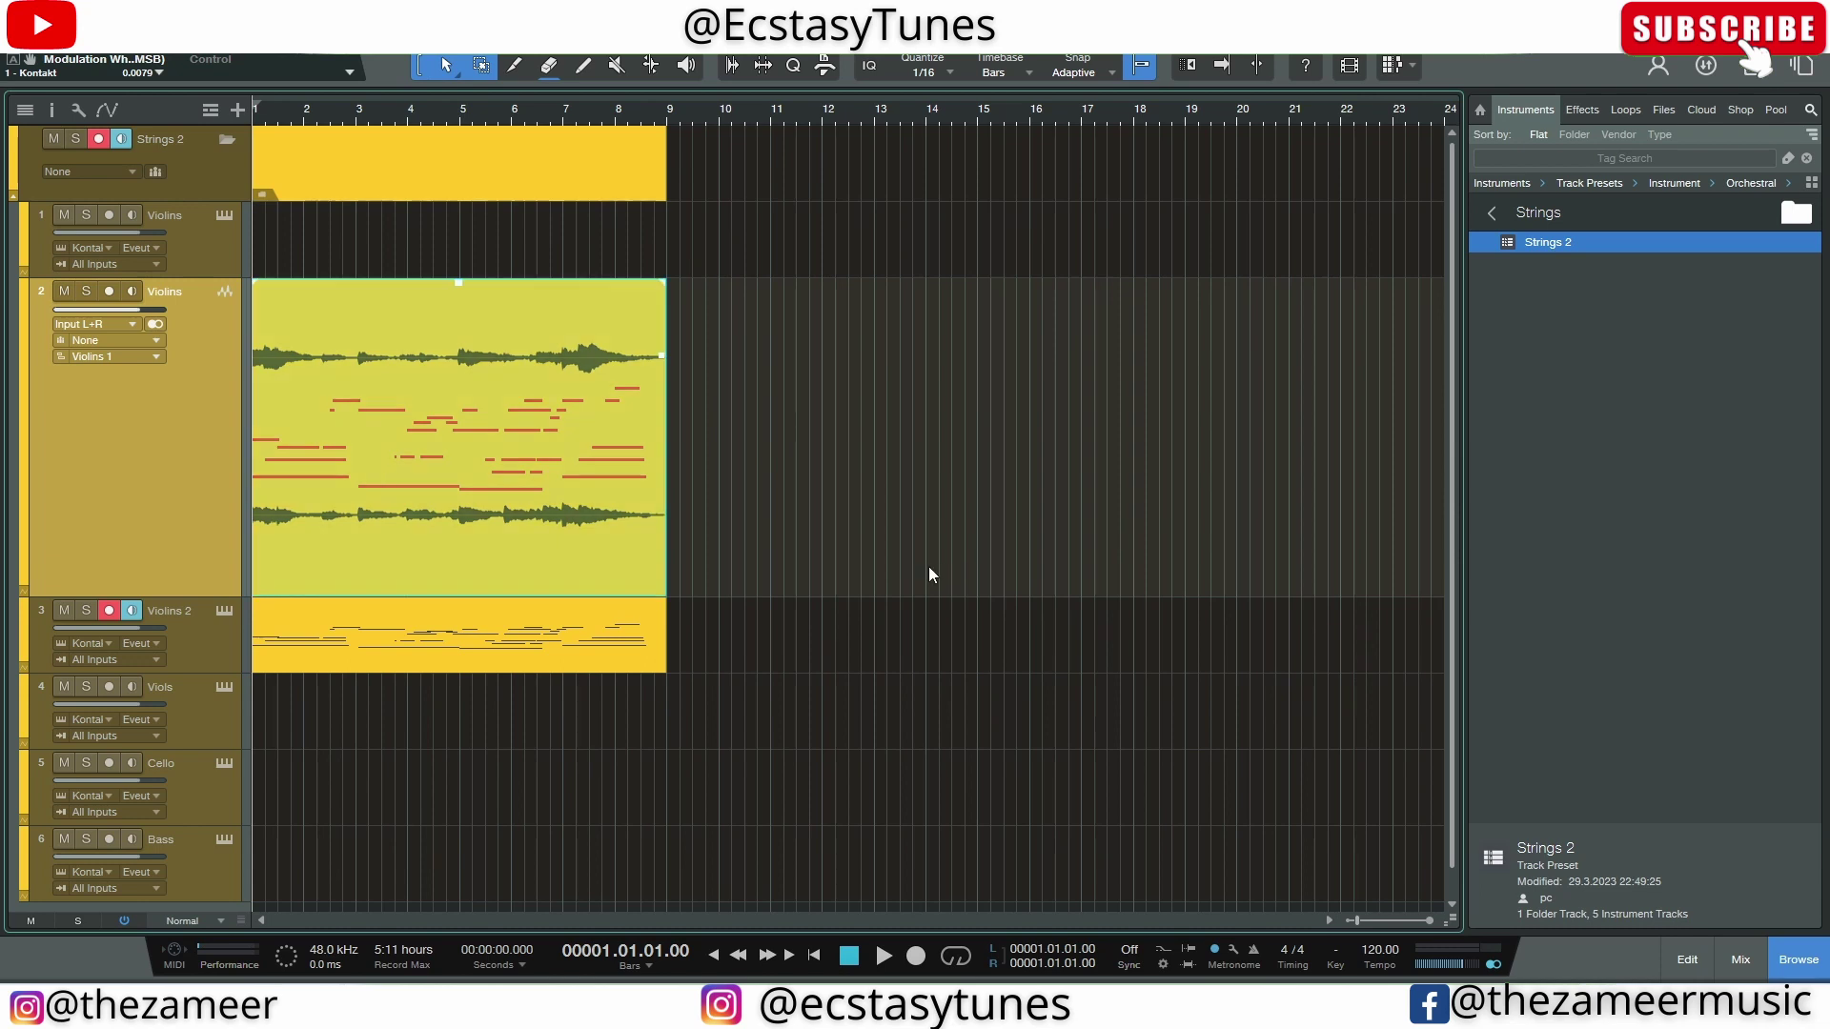
left_click(536, 654)
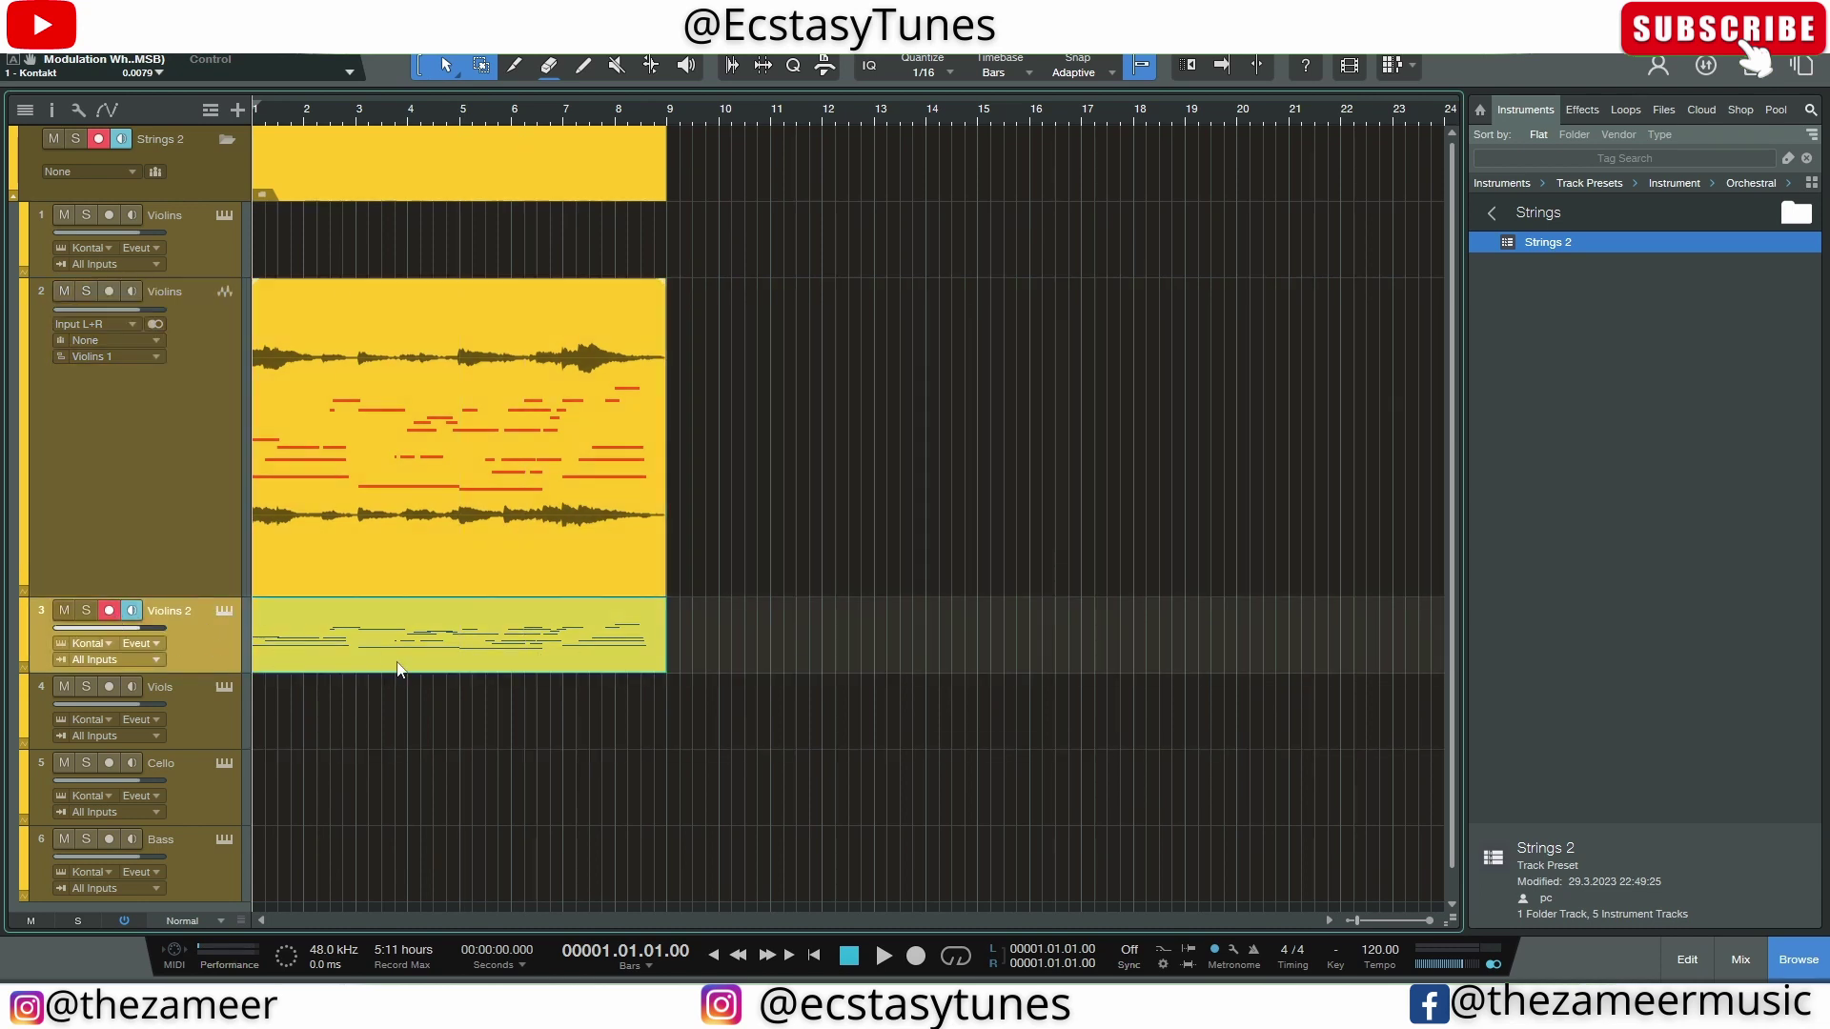
left_click(451, 560)
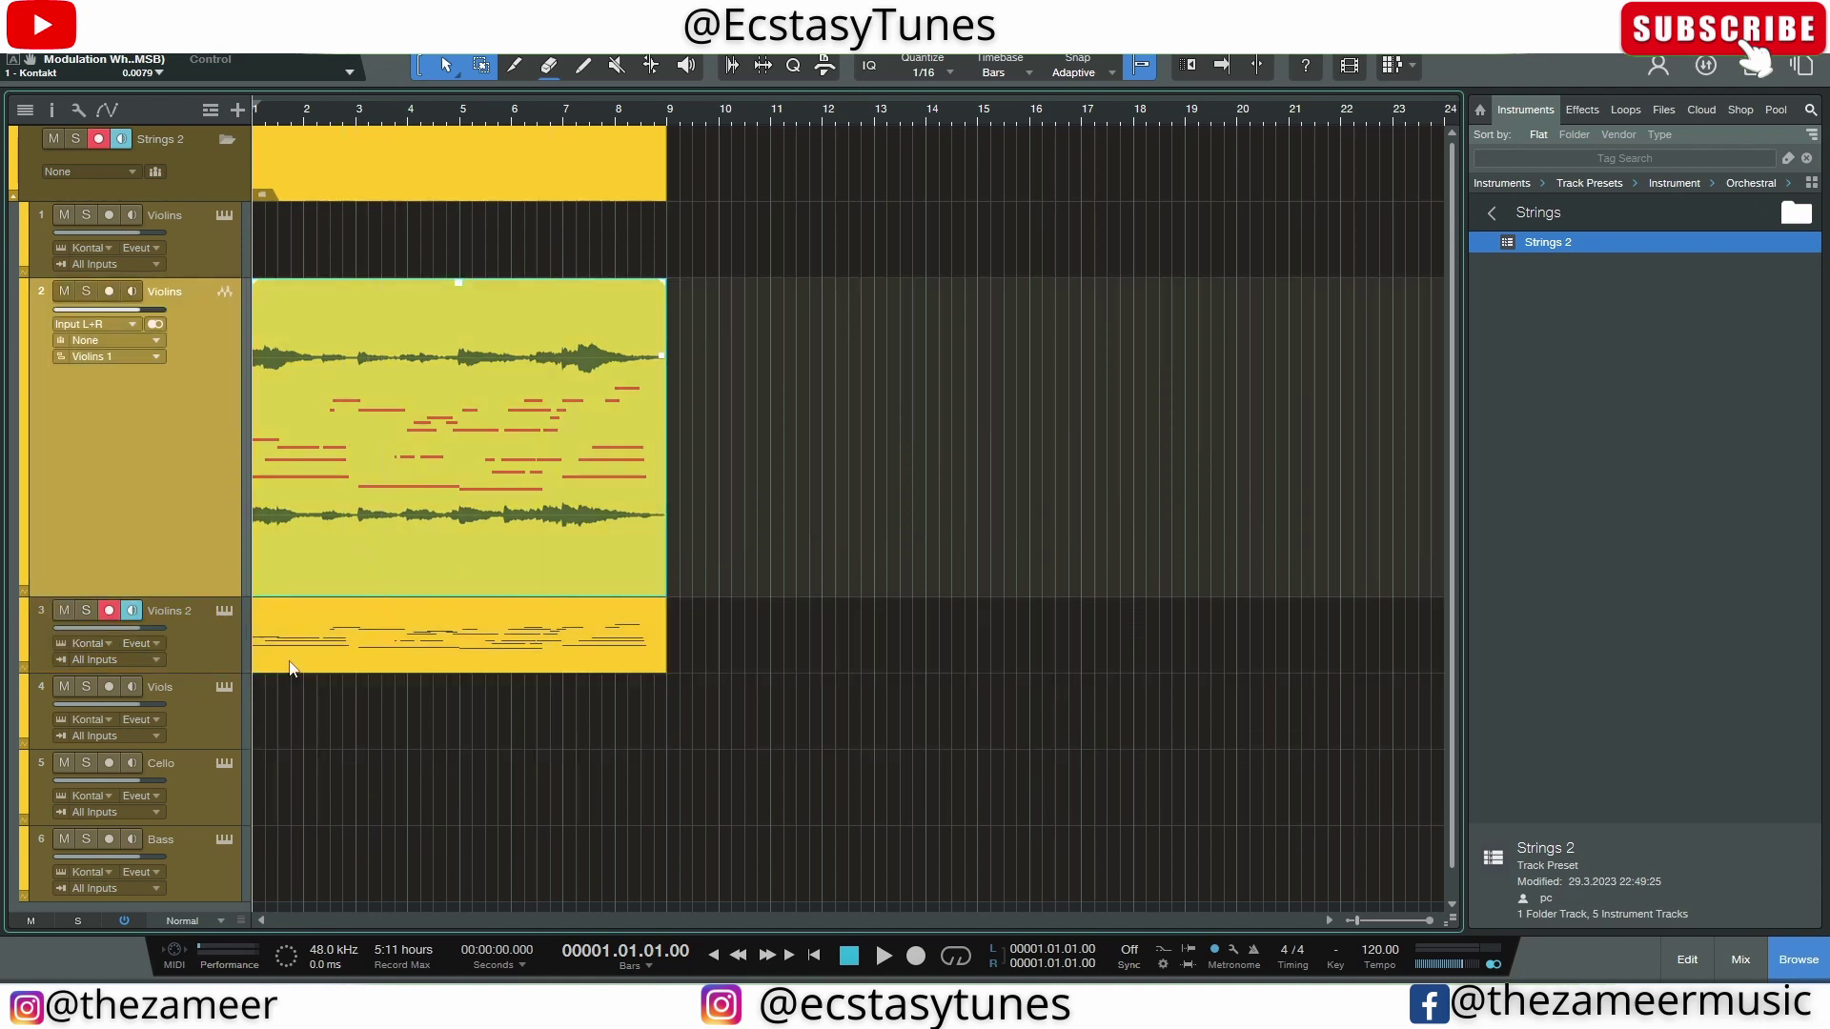
left_click(117, 642)
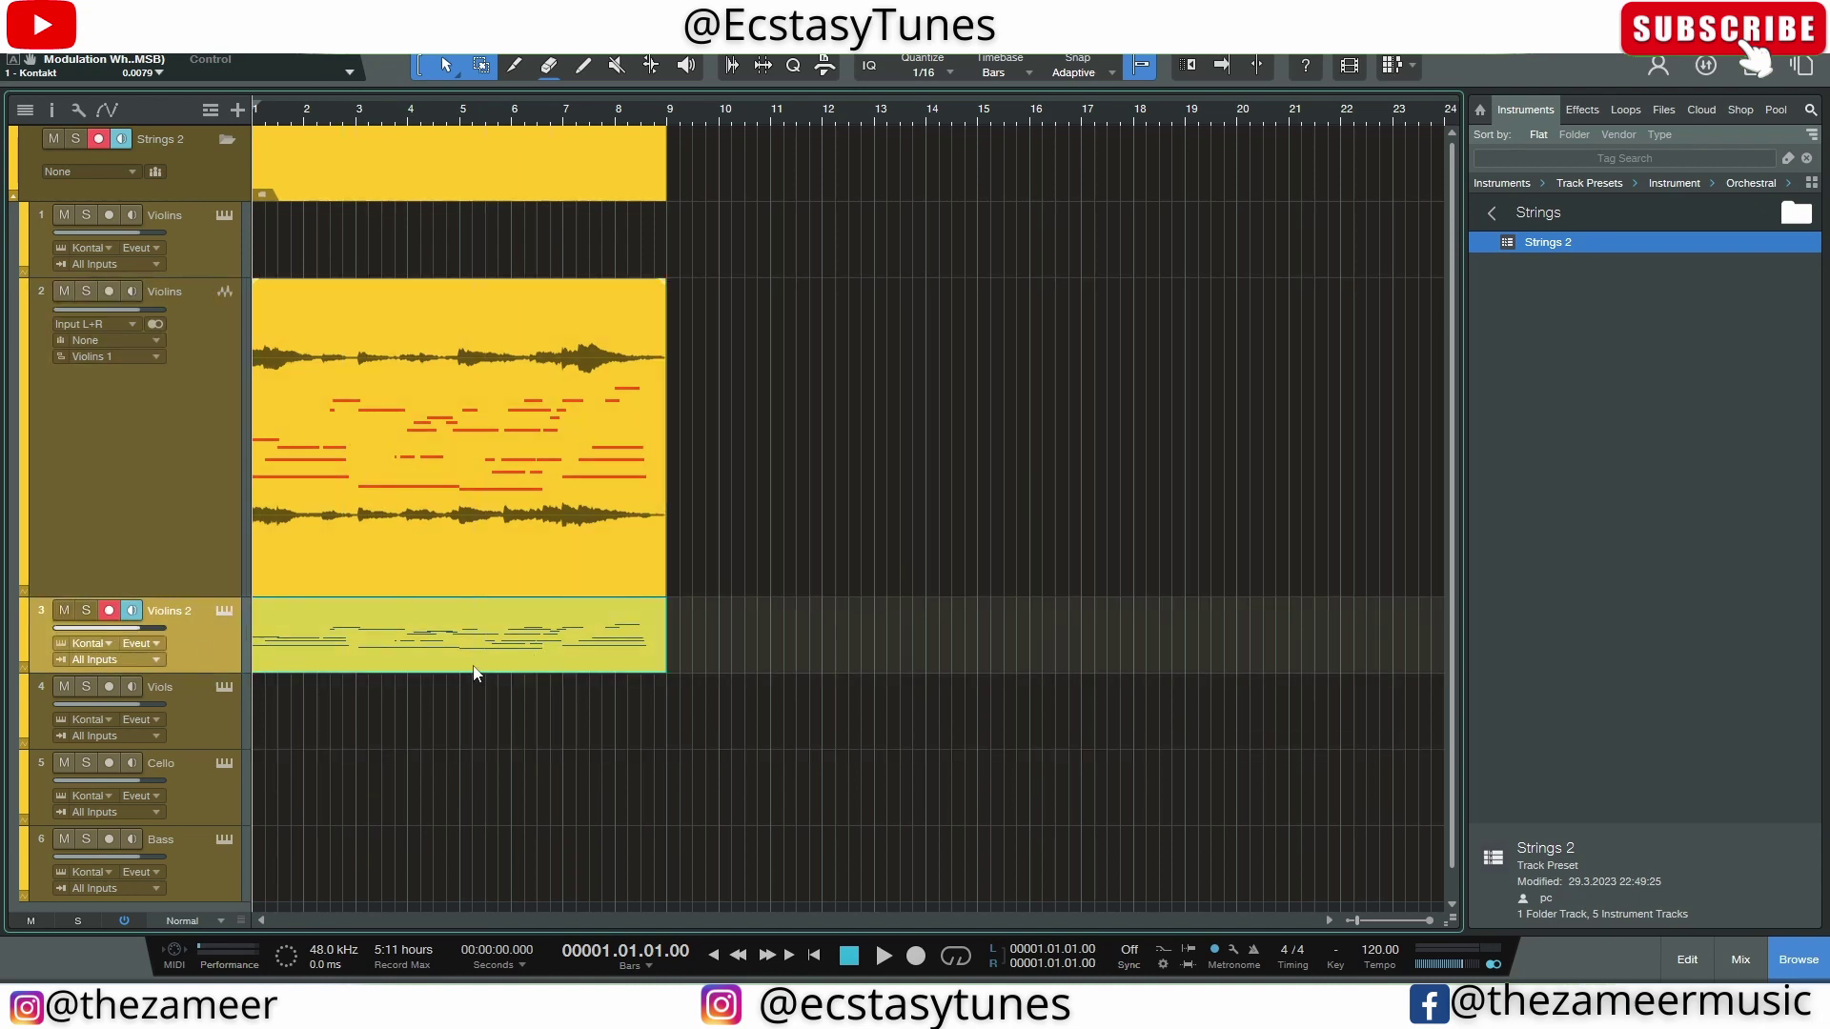
Move the Violins 2 note part to the Viols track, and copy the audio event's embedded notes onto Violins 2 again
left_click_drag(373, 654, 364, 713)
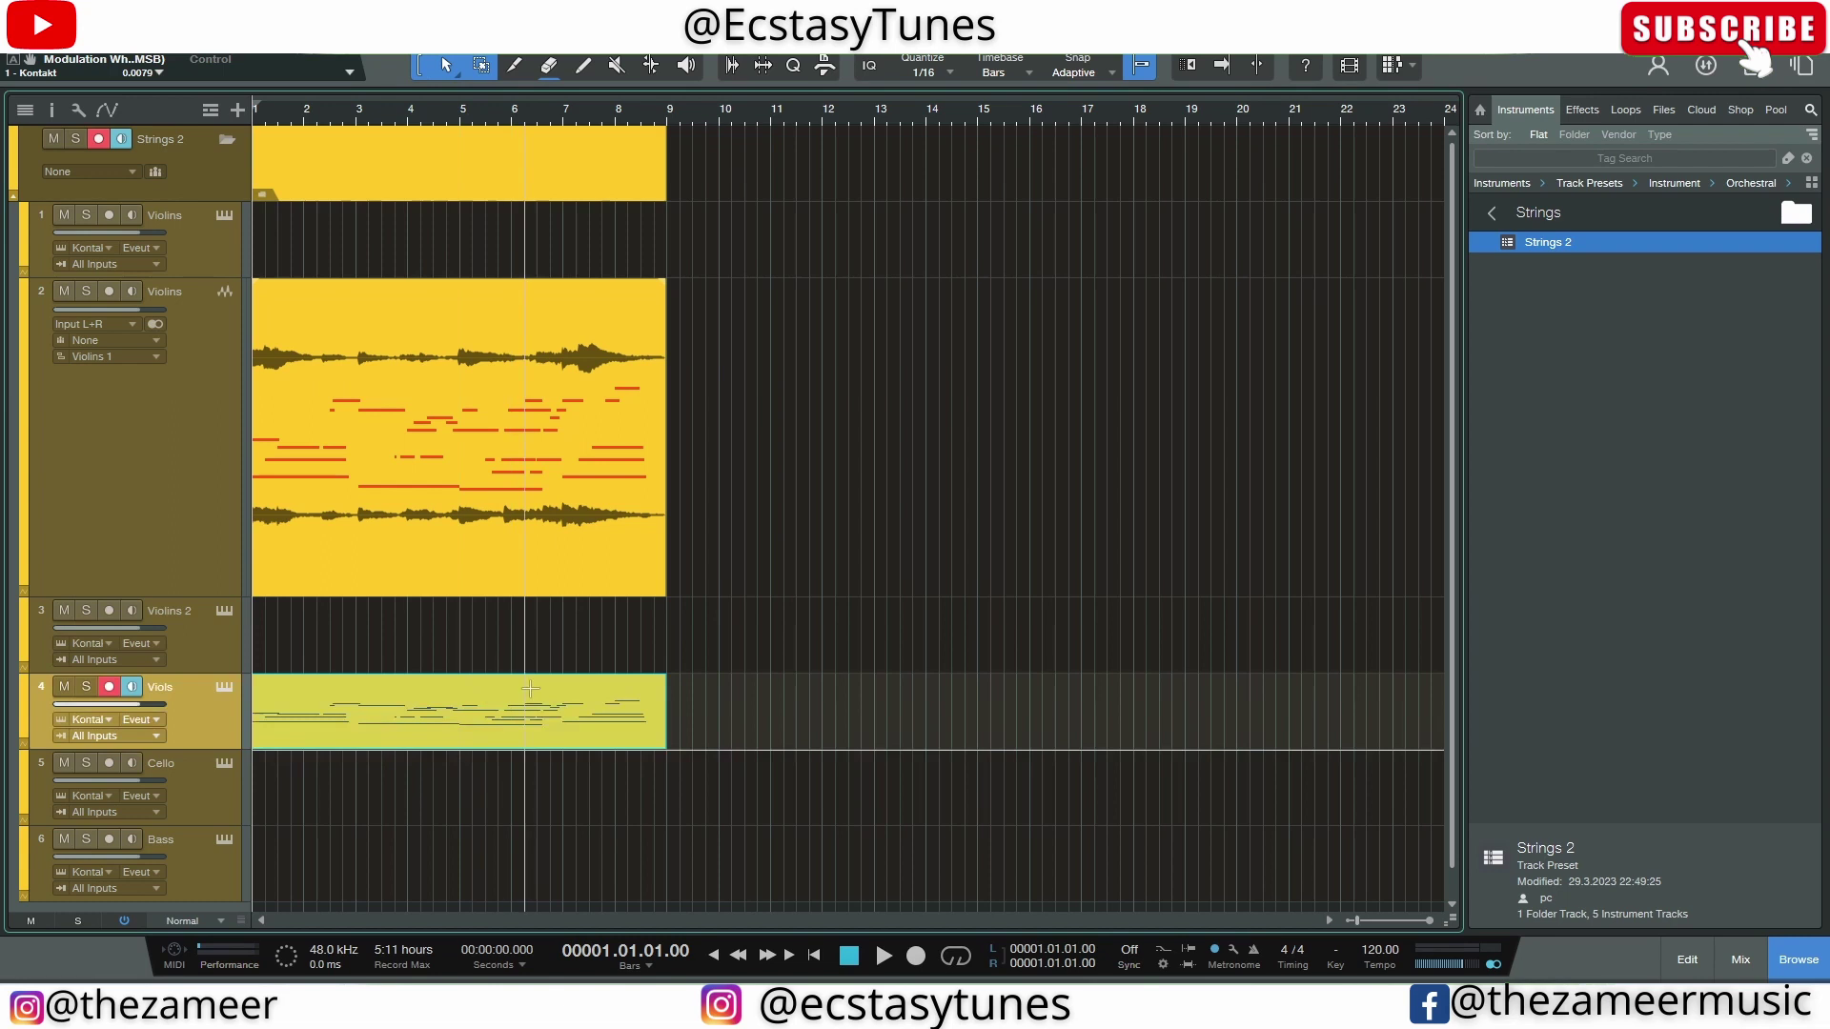
left_click(472, 518)
left_click_drag(468, 597, 469, 650)
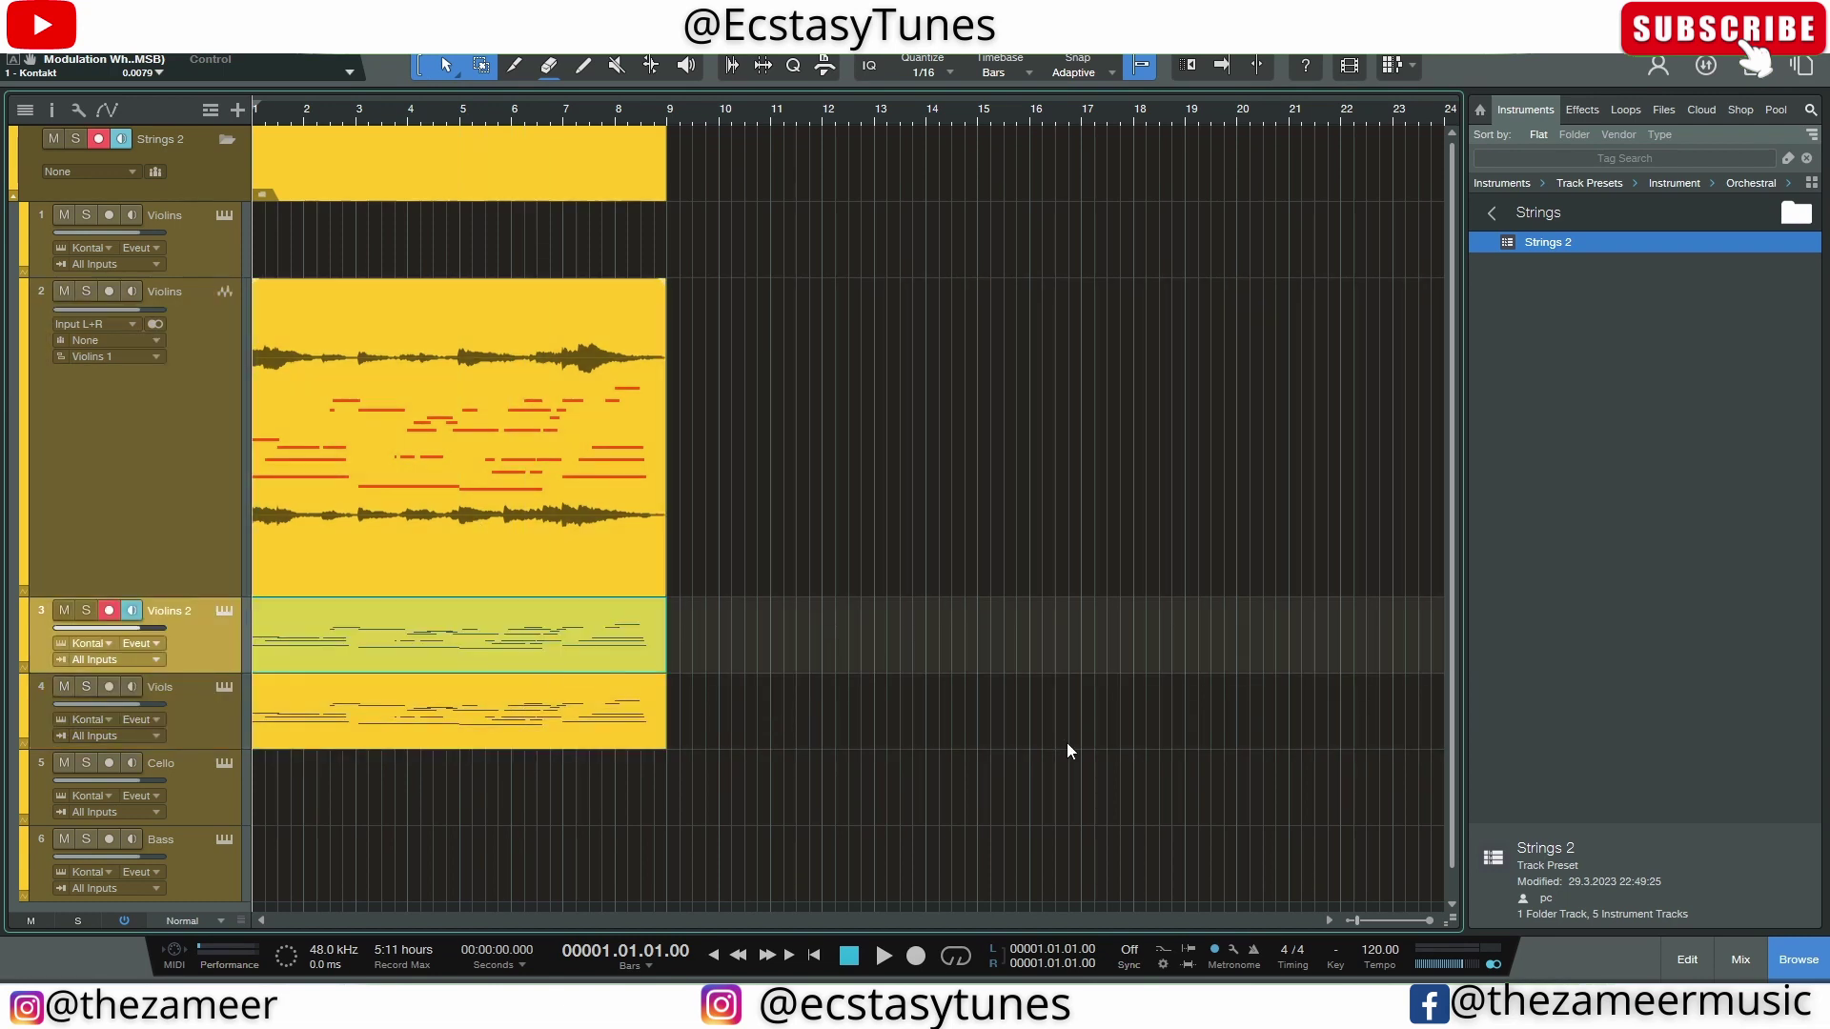
Play back the arrangement with the audio event and both note parts, and stop playback
key("space")
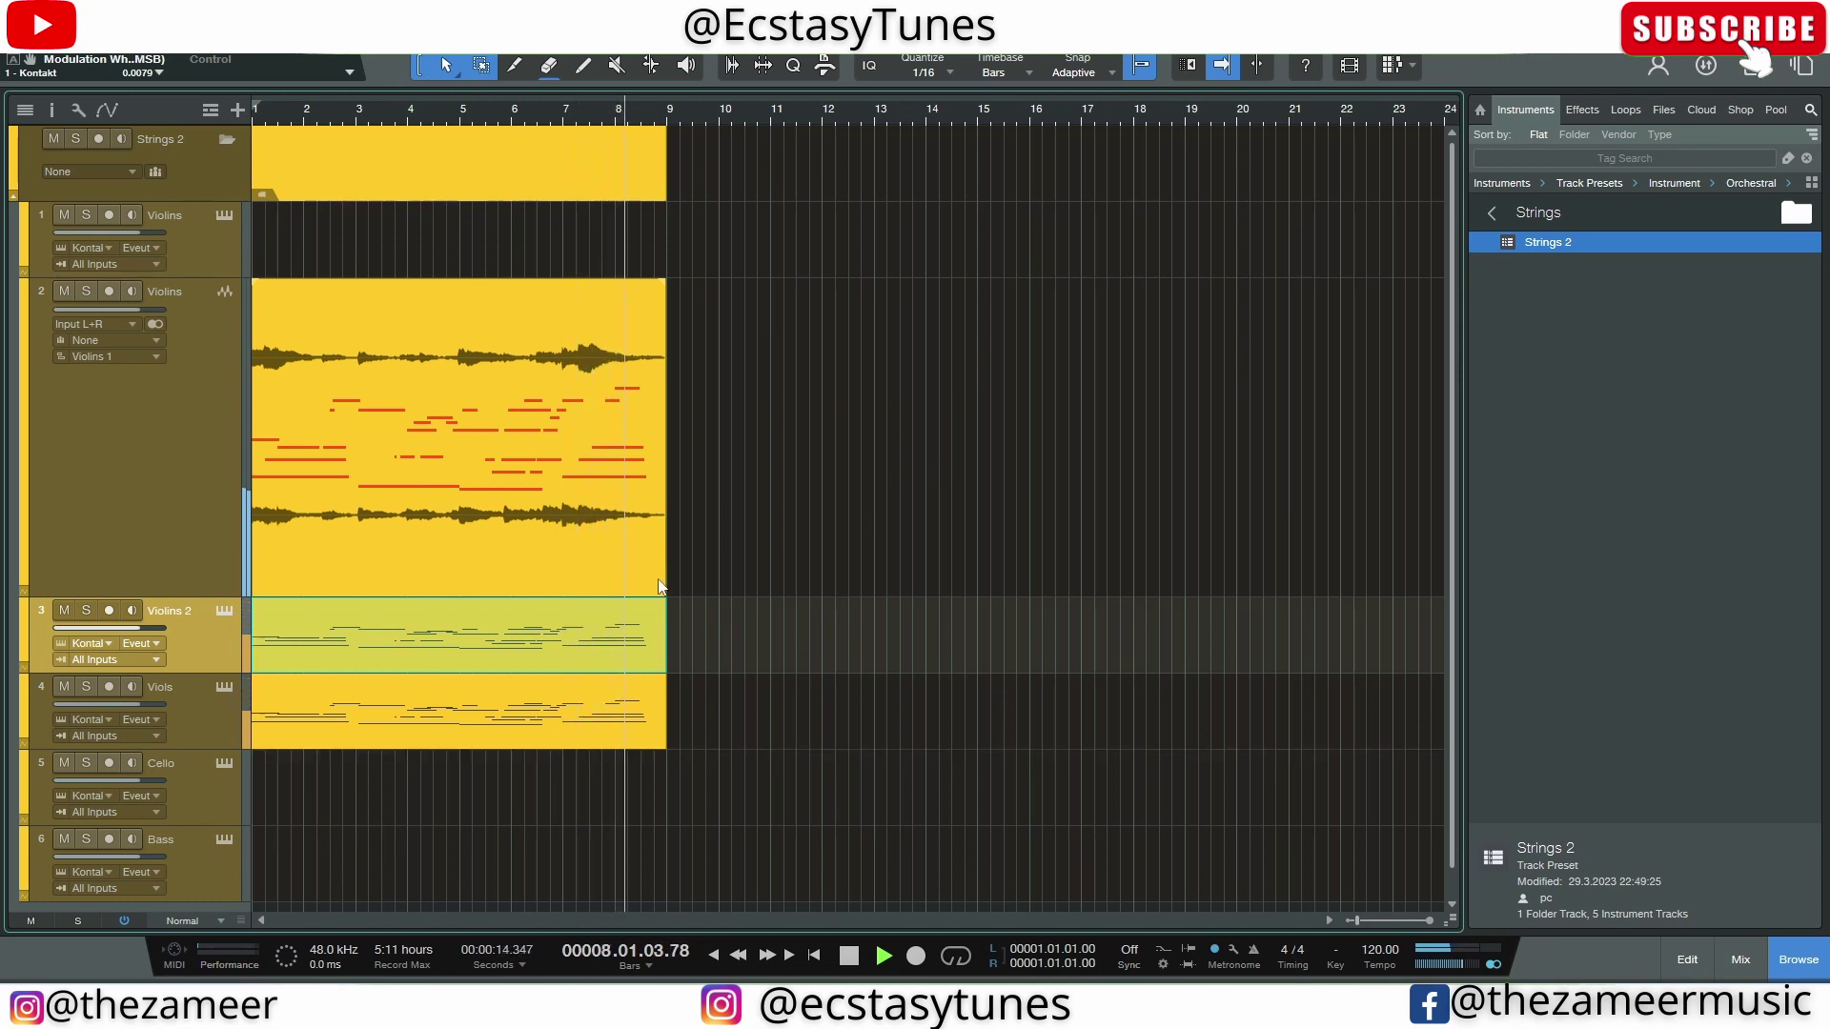
key("space")
Transform the rendered Violins audio track back to an instrument track
left_click(442, 503)
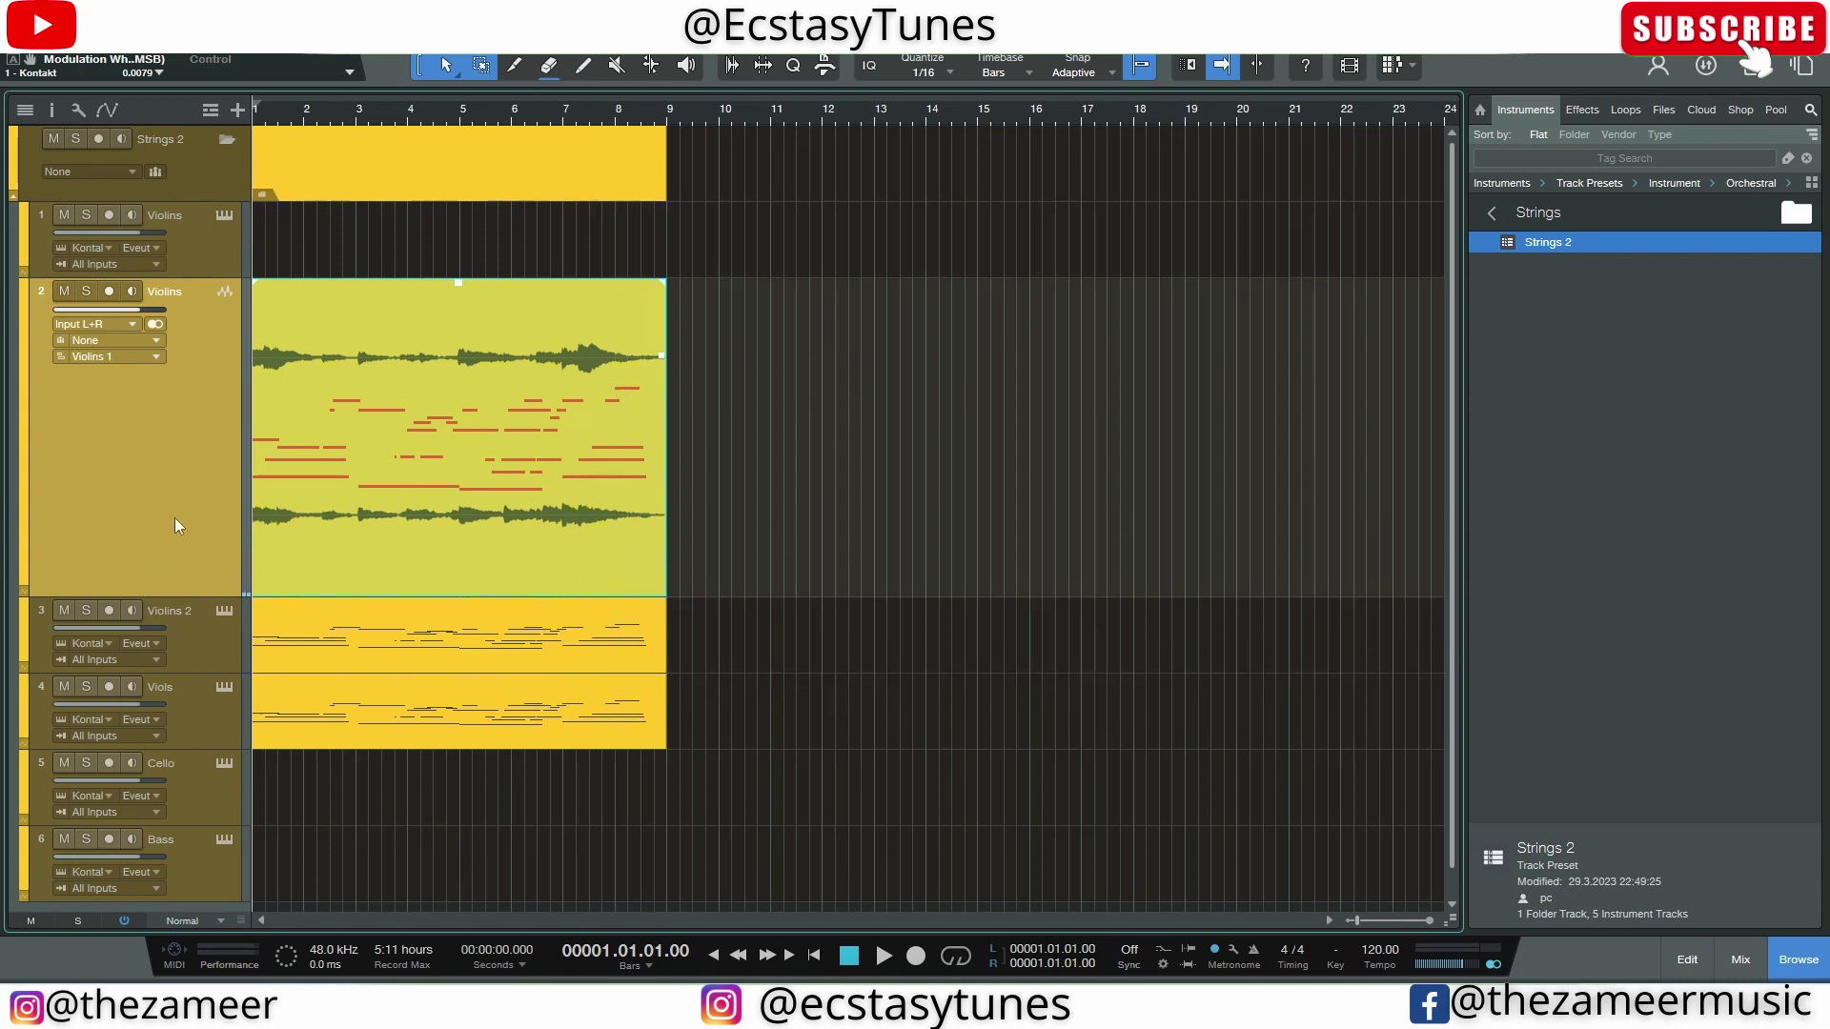
right_click(180, 422)
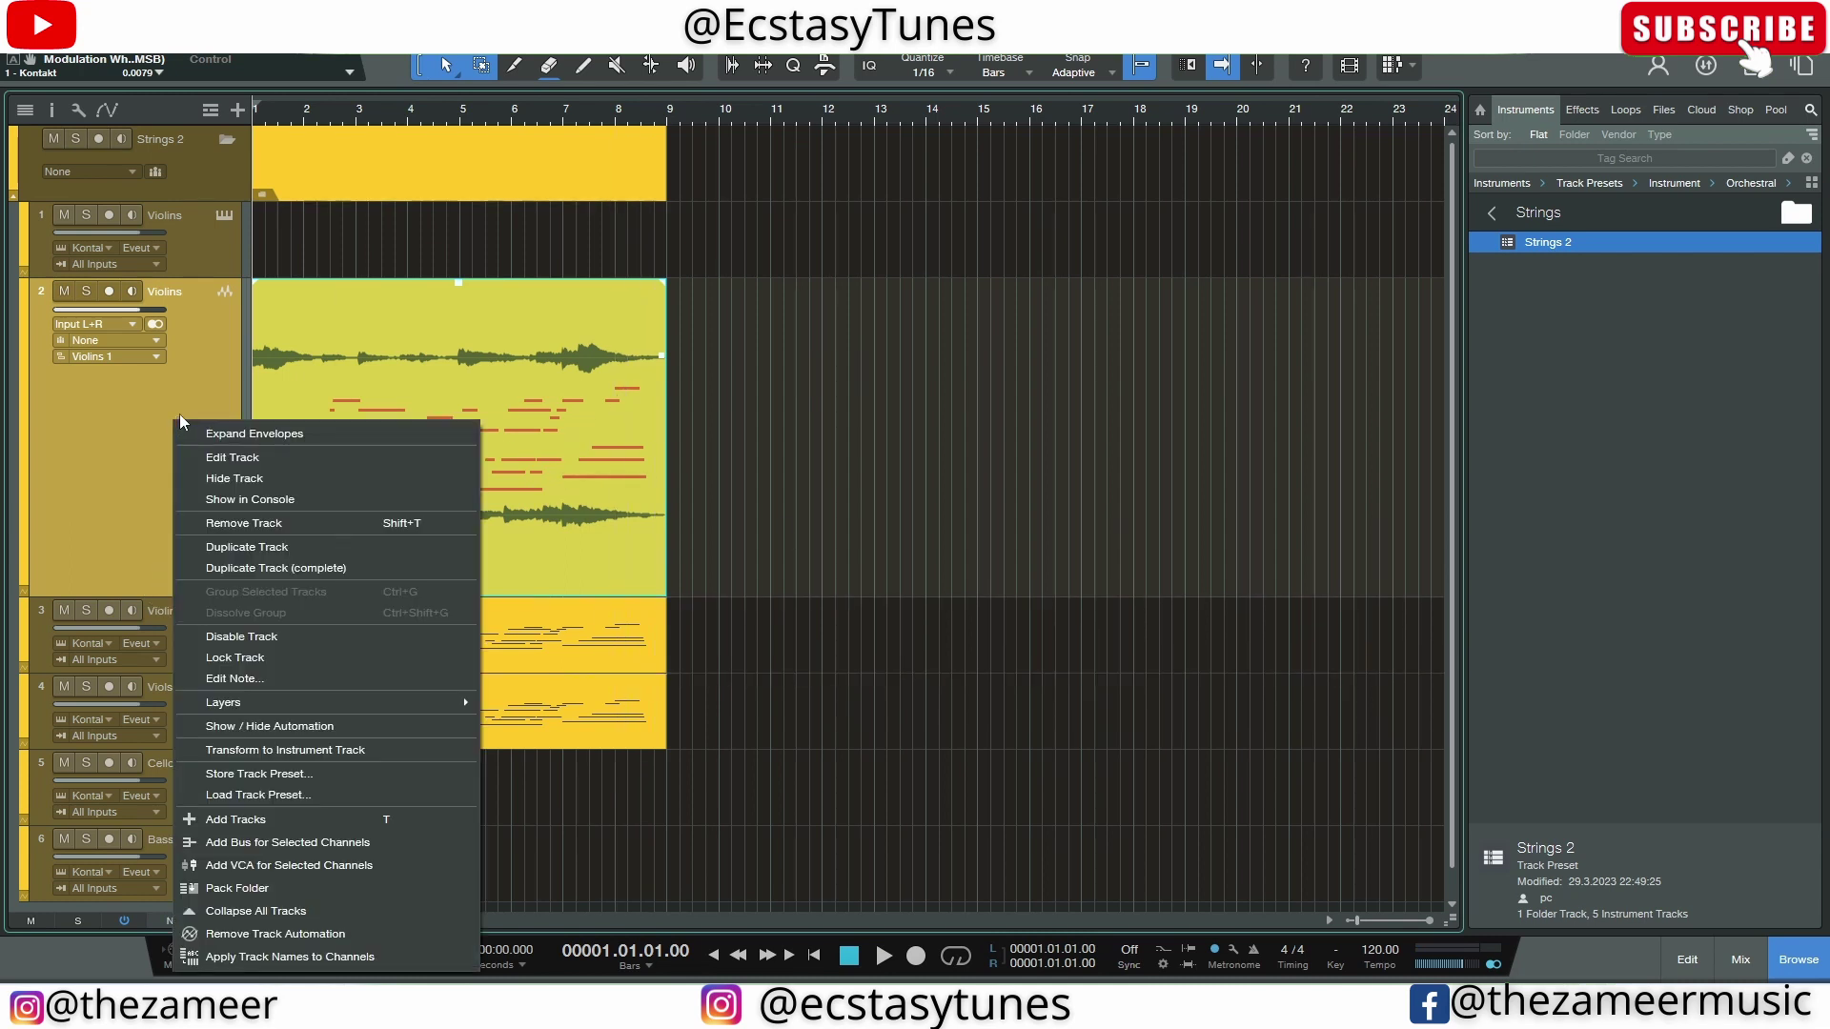
left_click(357, 753)
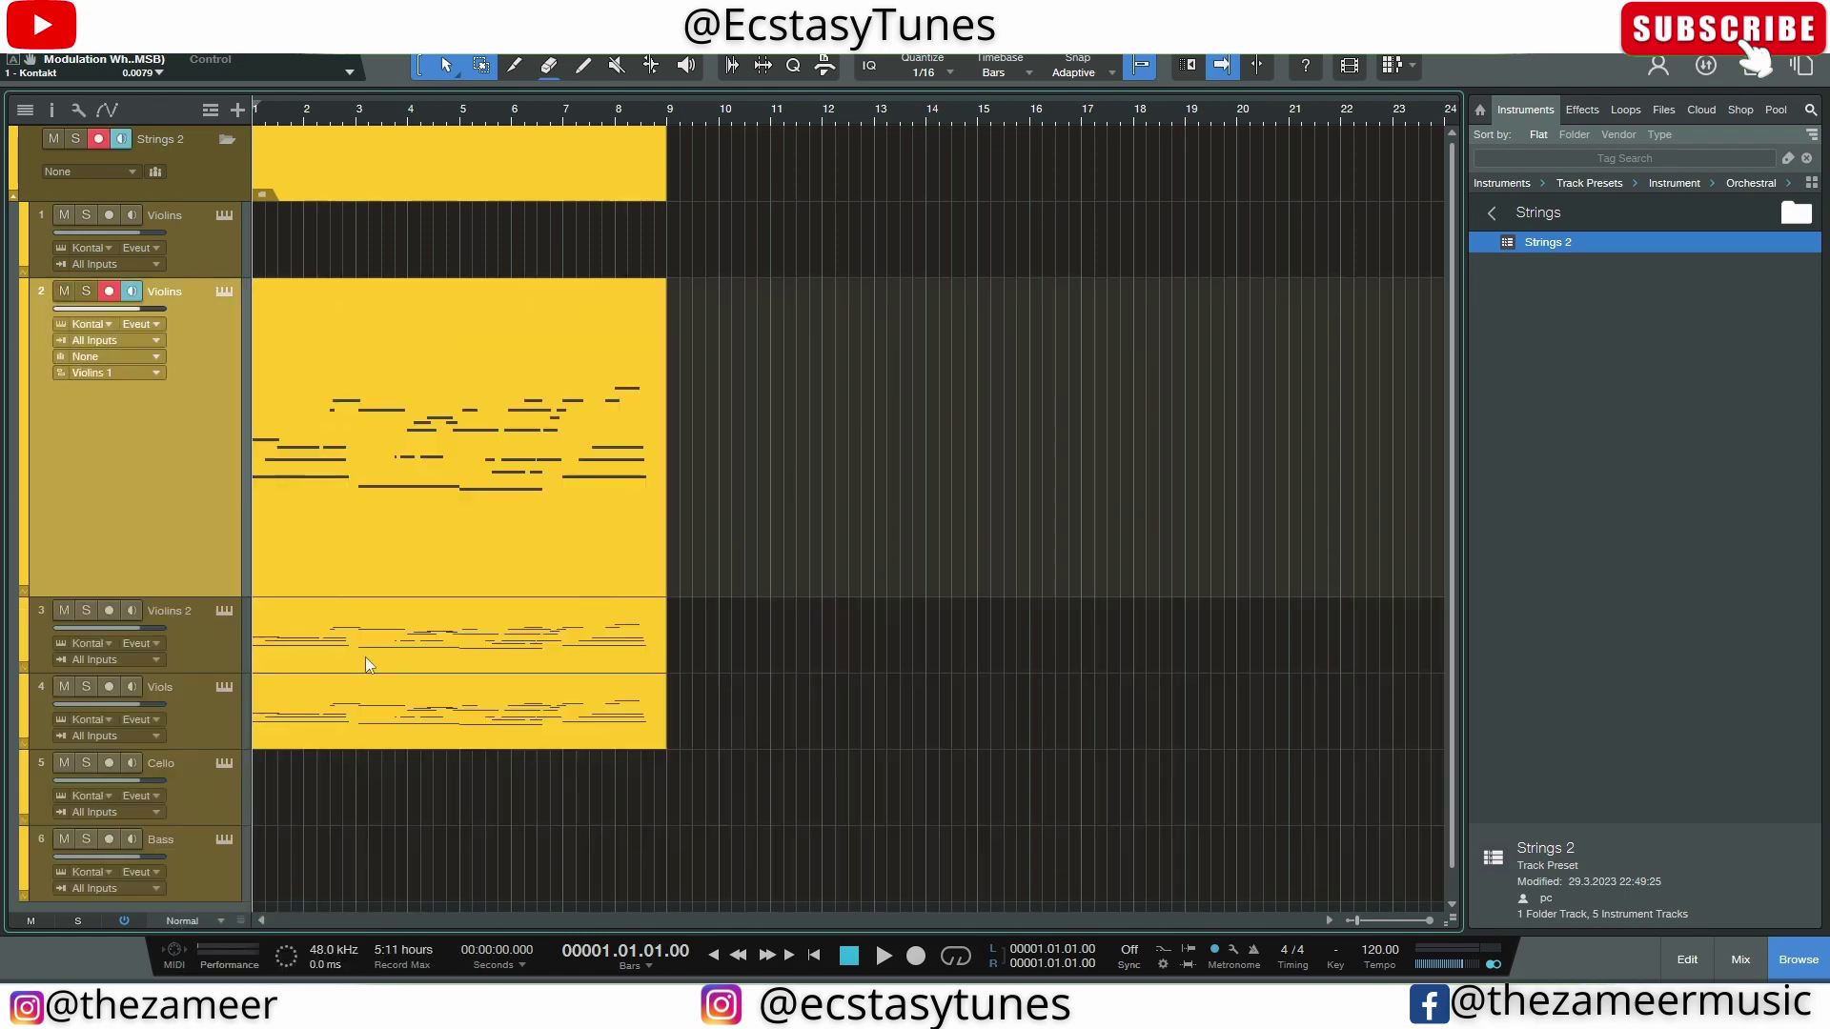
Open the restored Violins part in the note editor and lengthen the C5 note at bar 8
left_click(315, 442)
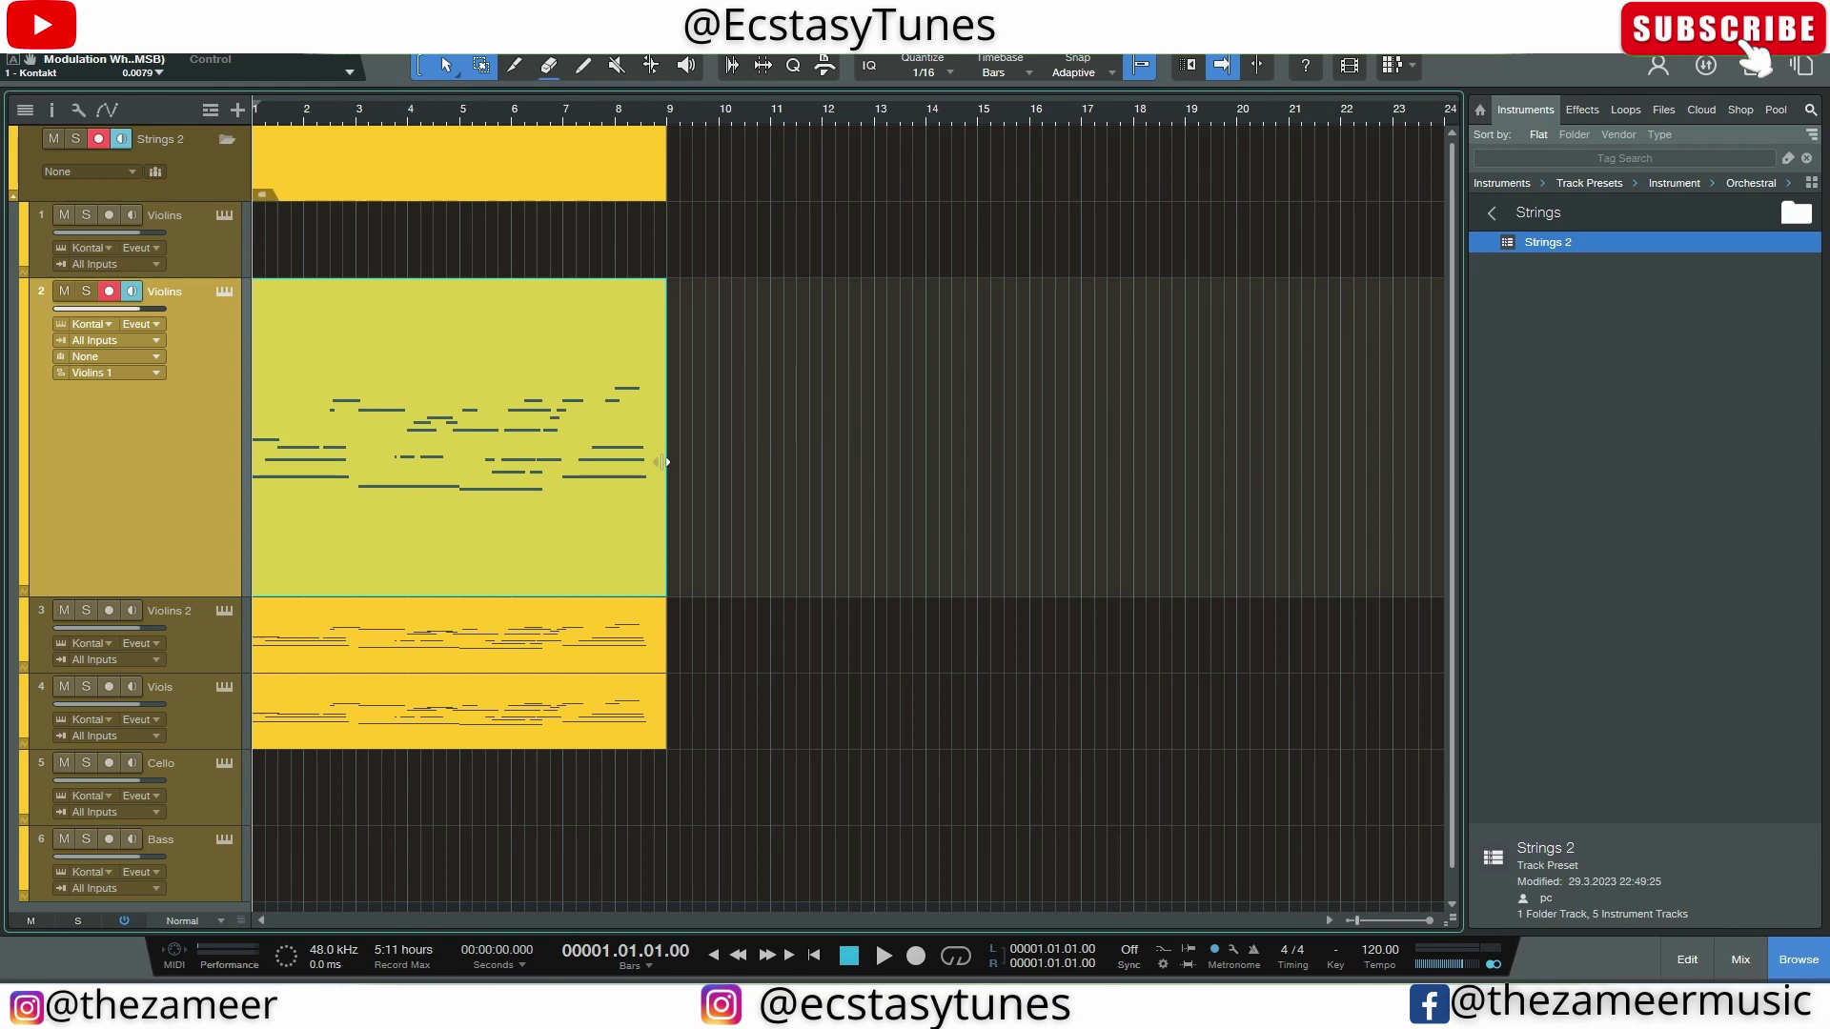
double_click(632, 452)
left_click(1260, 359)
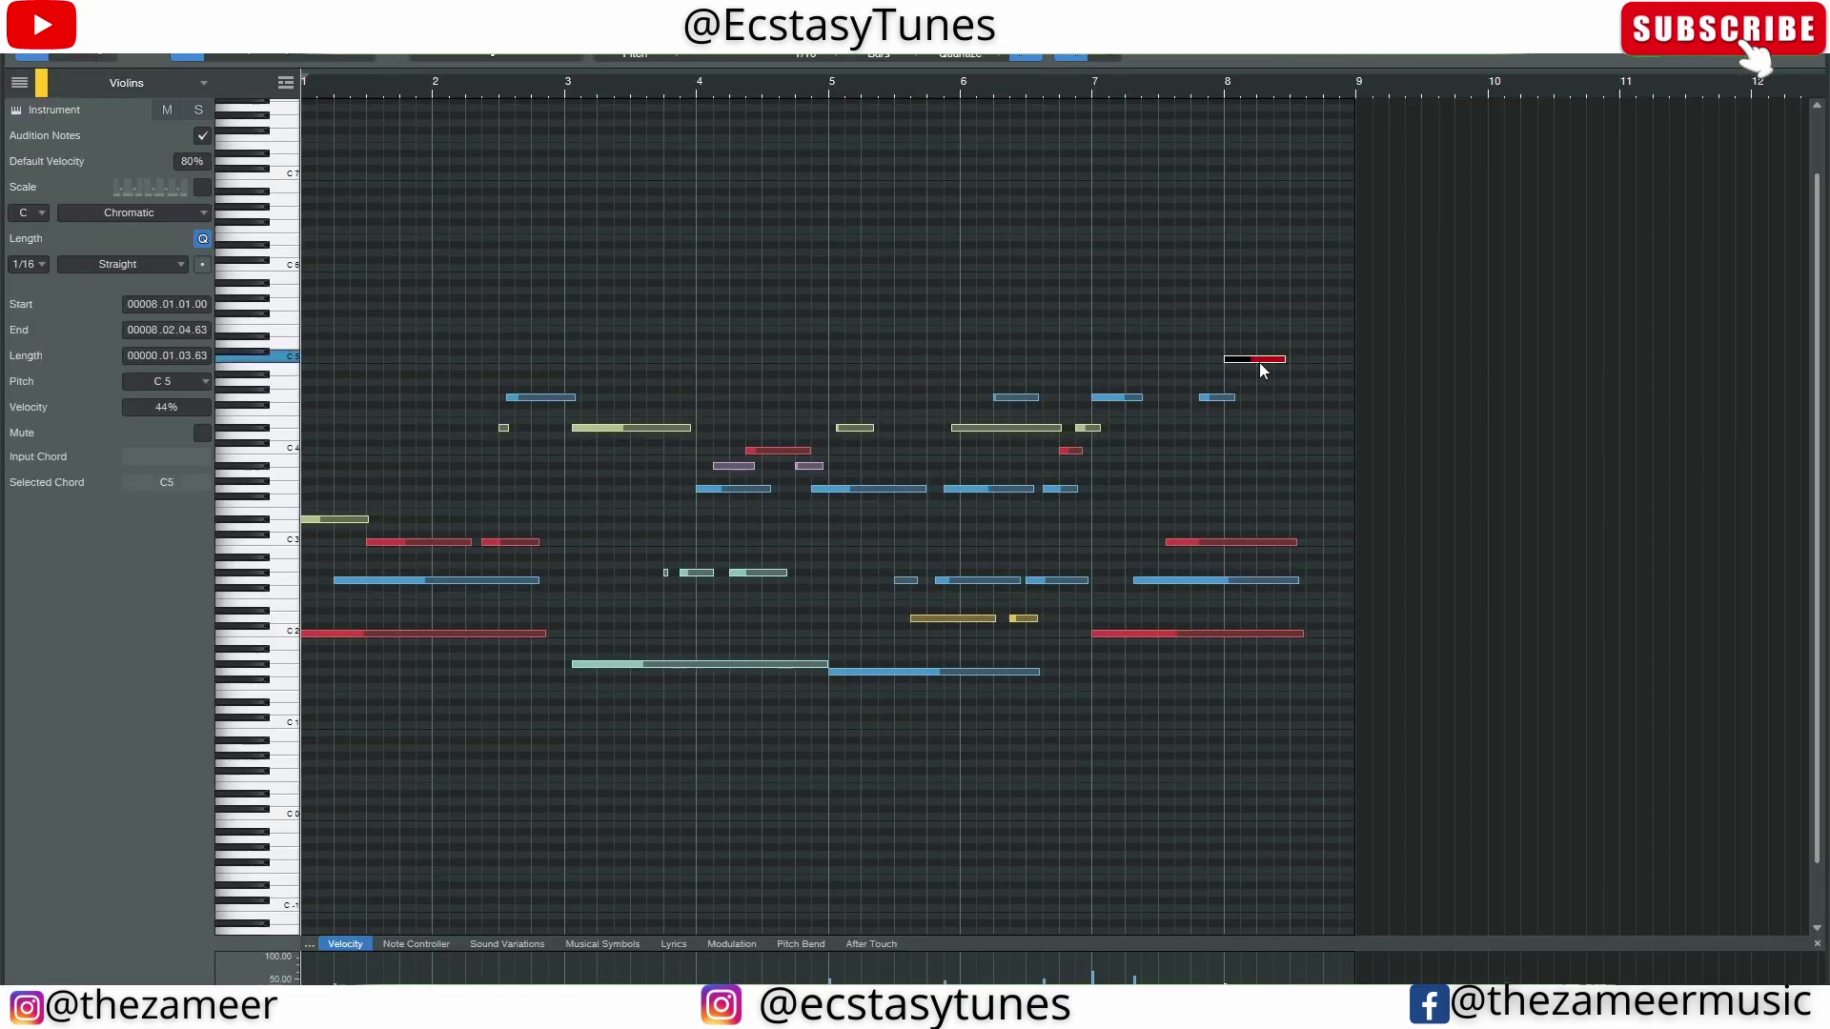
left_click_drag(1285, 361, 1304, 360)
Add a D#5 note from 8.02.01 to 9.01.04 above the C5 note and return to the arrangement
left_click(1260, 328)
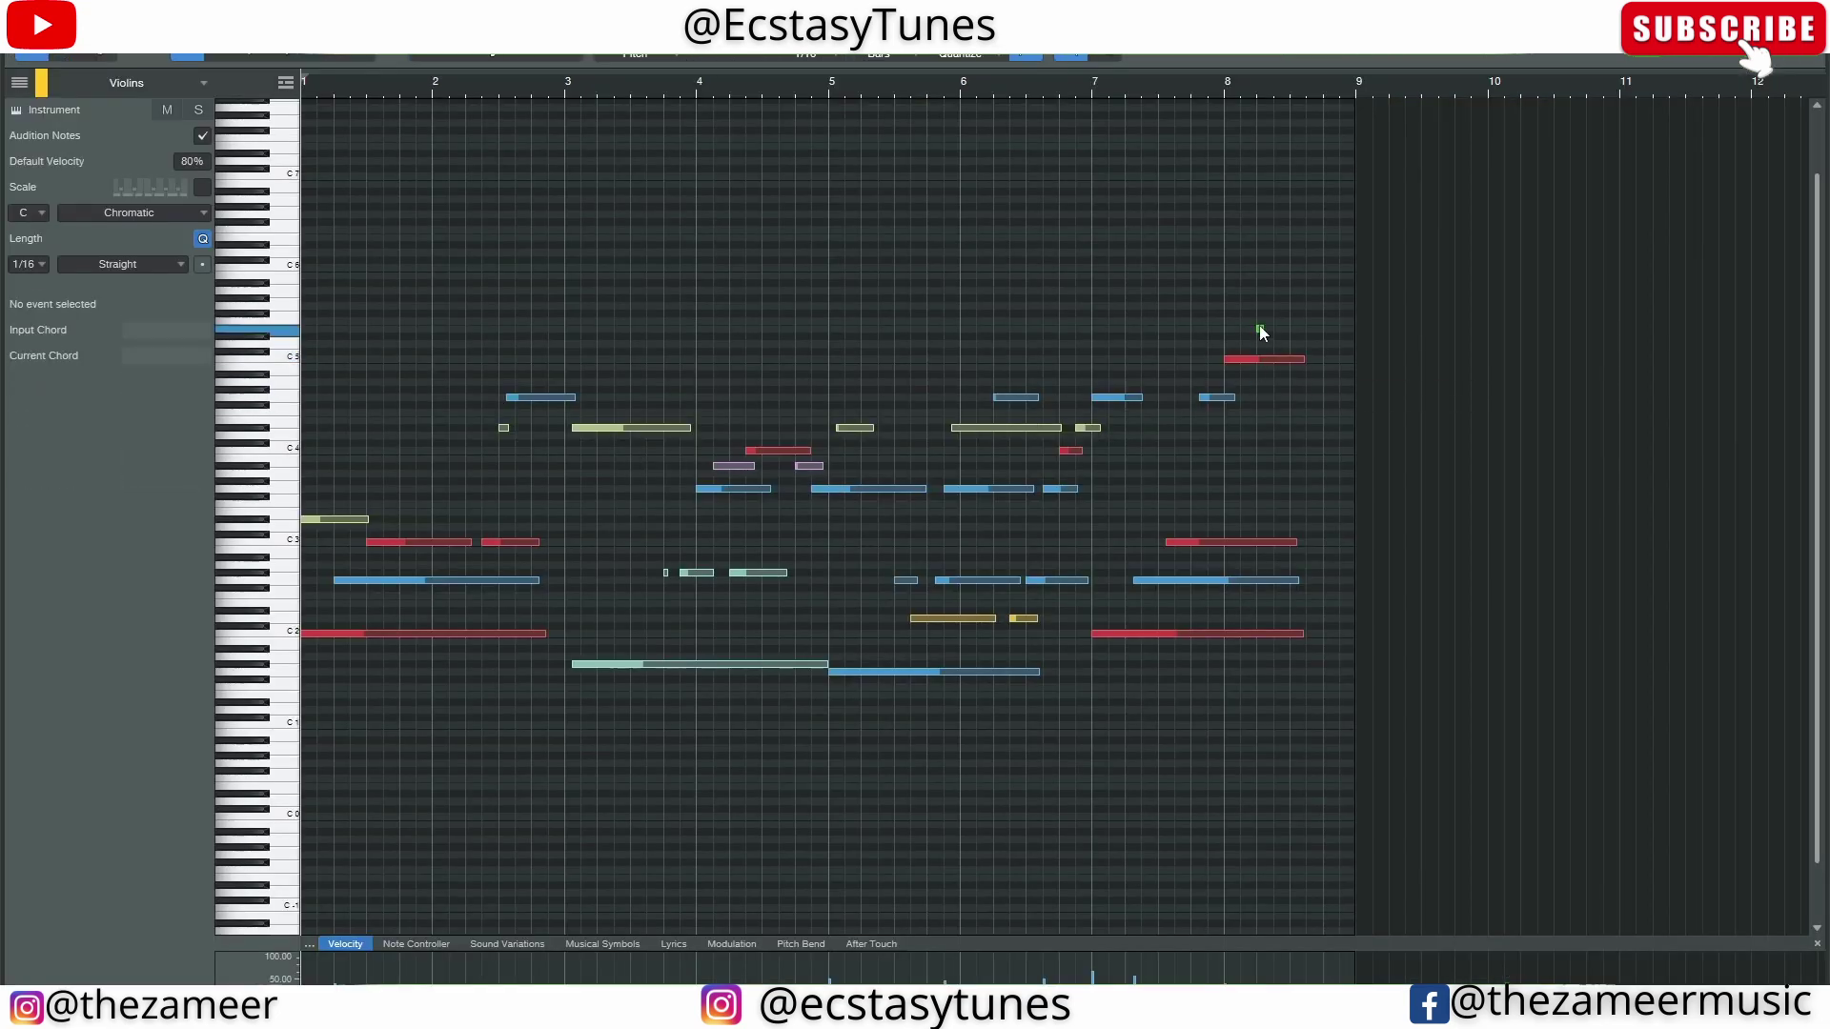
mouse_move(1265, 328)
left_mouse_down()
mouse_move(1380, 324)
mouse_move(1284, 335)
left_mouse_up()
left_click(1289, 300)
left_click(1288, 338)
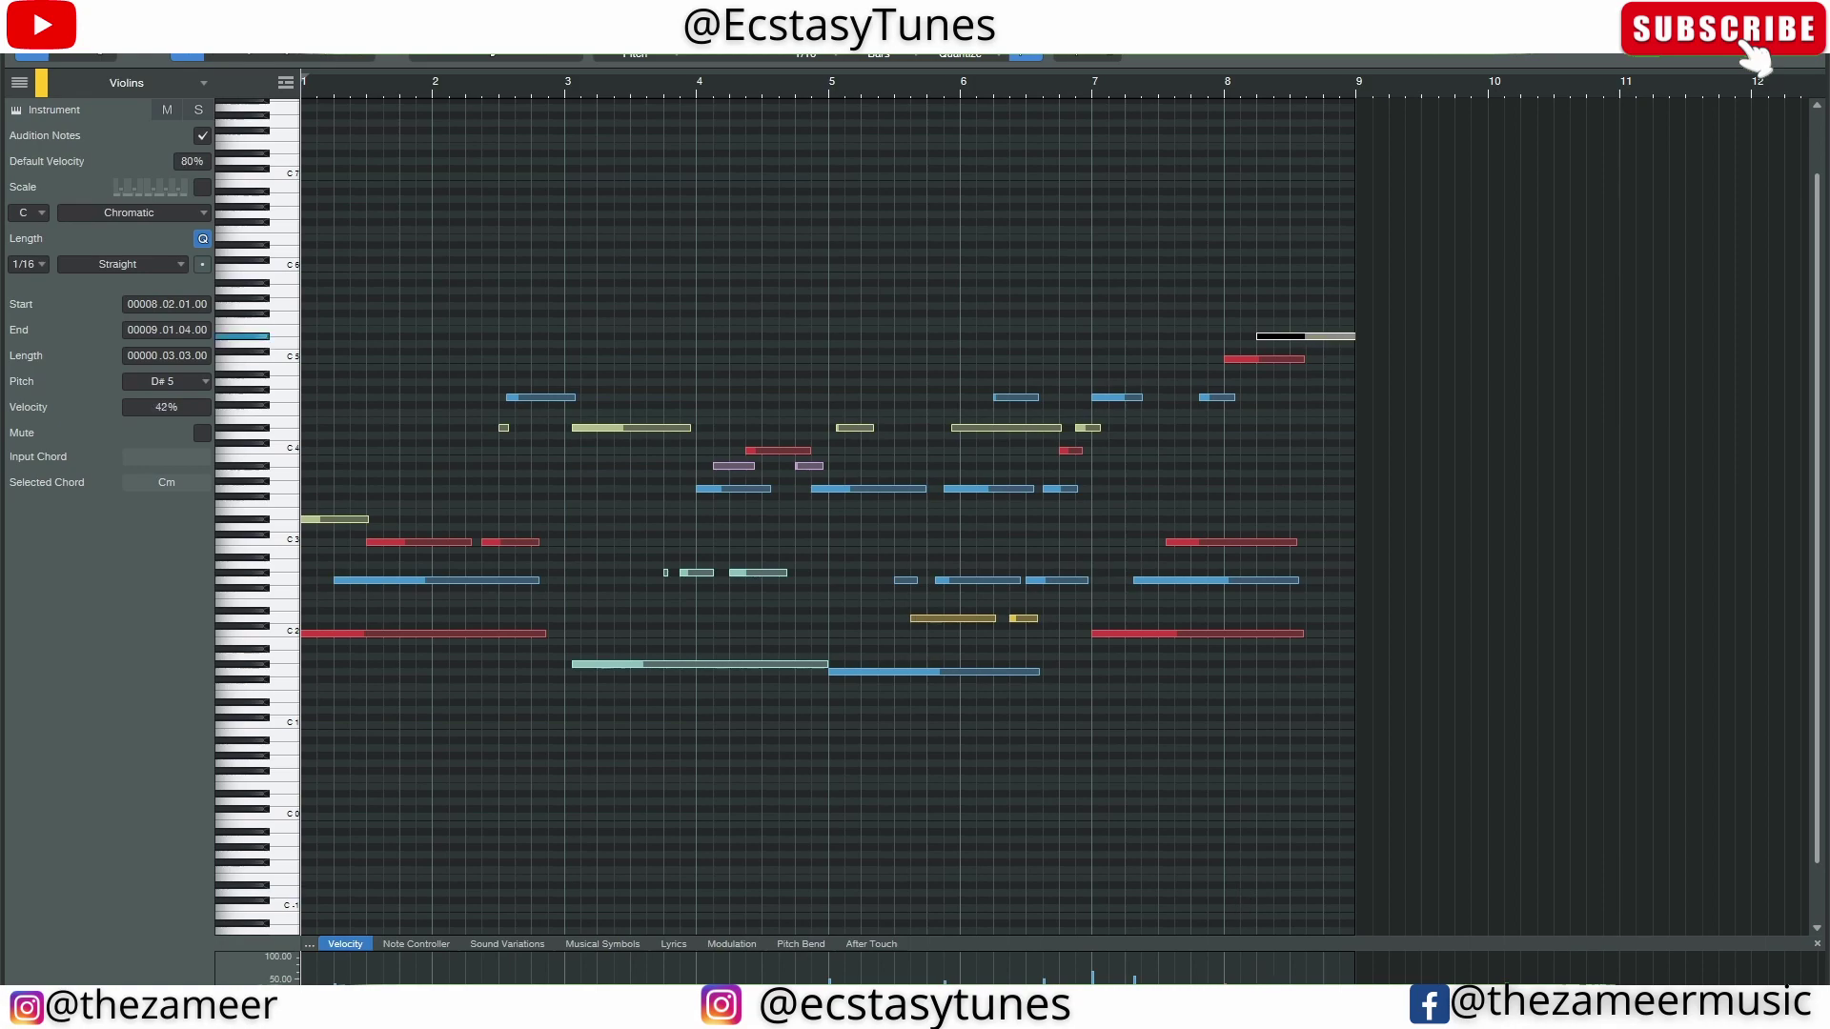
left_click(1609, 132)
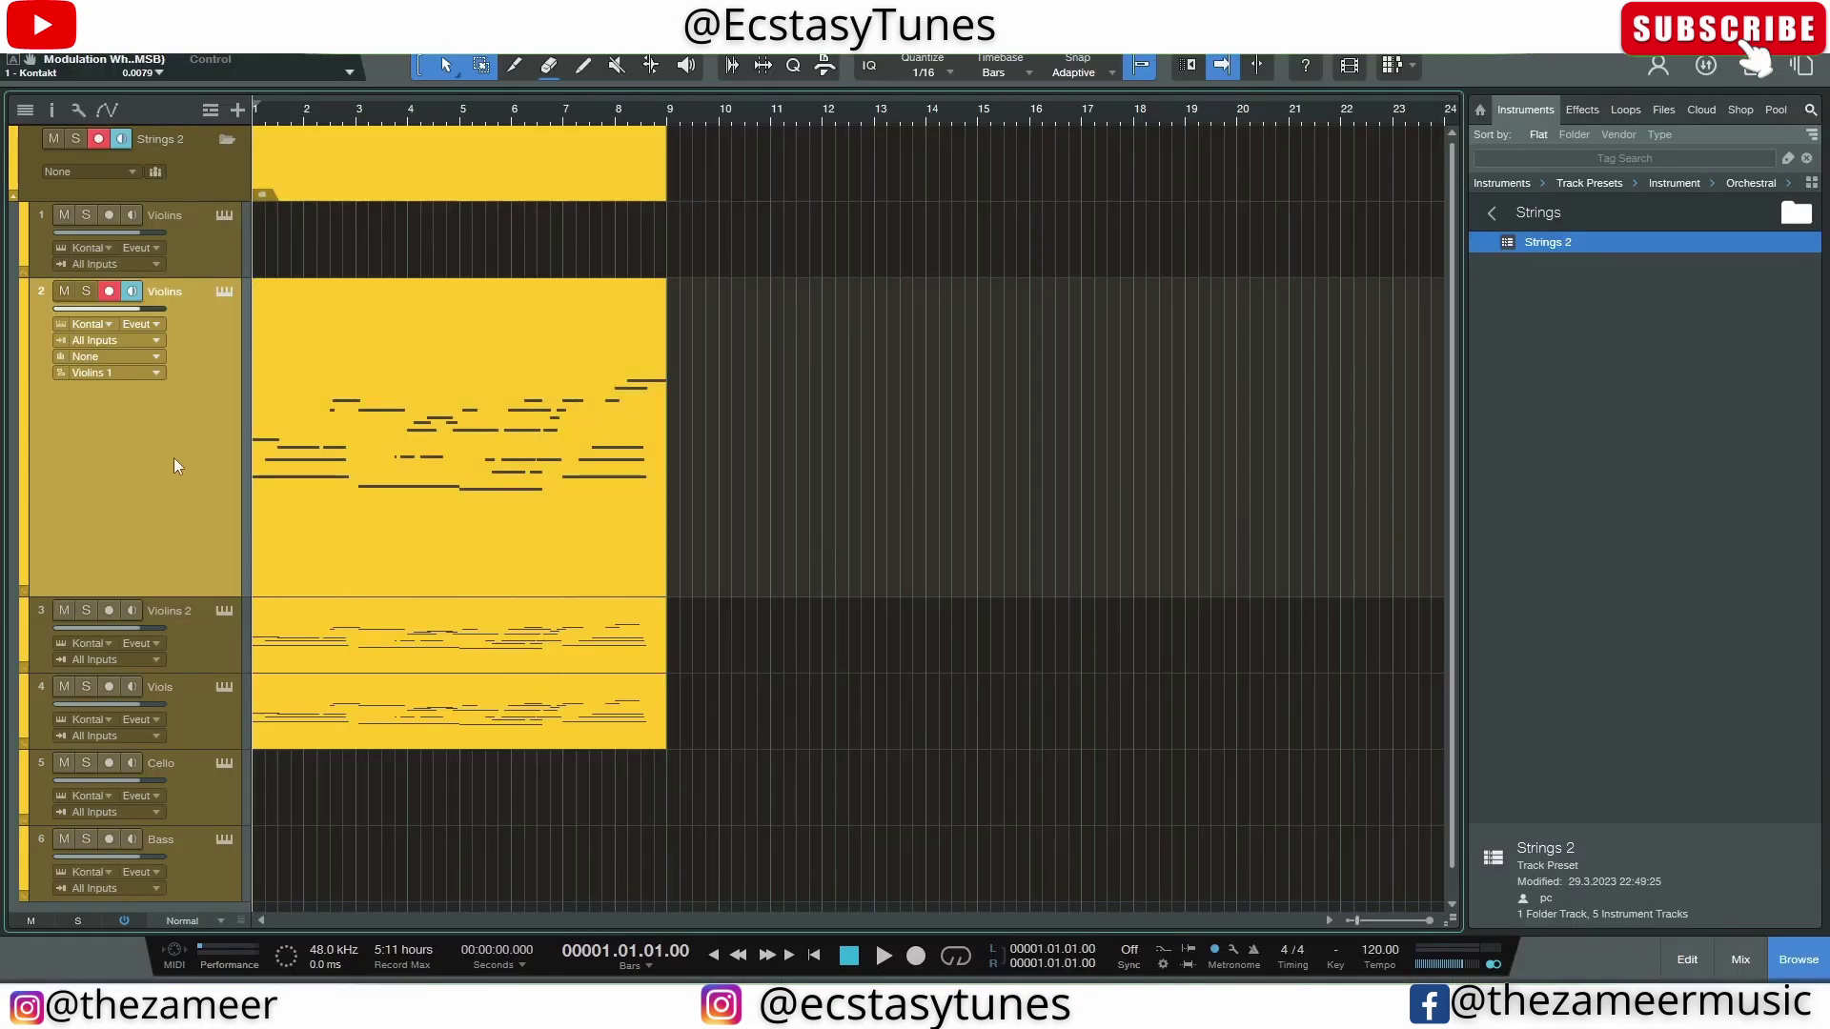
Transform the edited Violins track to audio, preserving the instrument track state and using Auto Tail with a maximum length of 7 sec
right_click(174, 459)
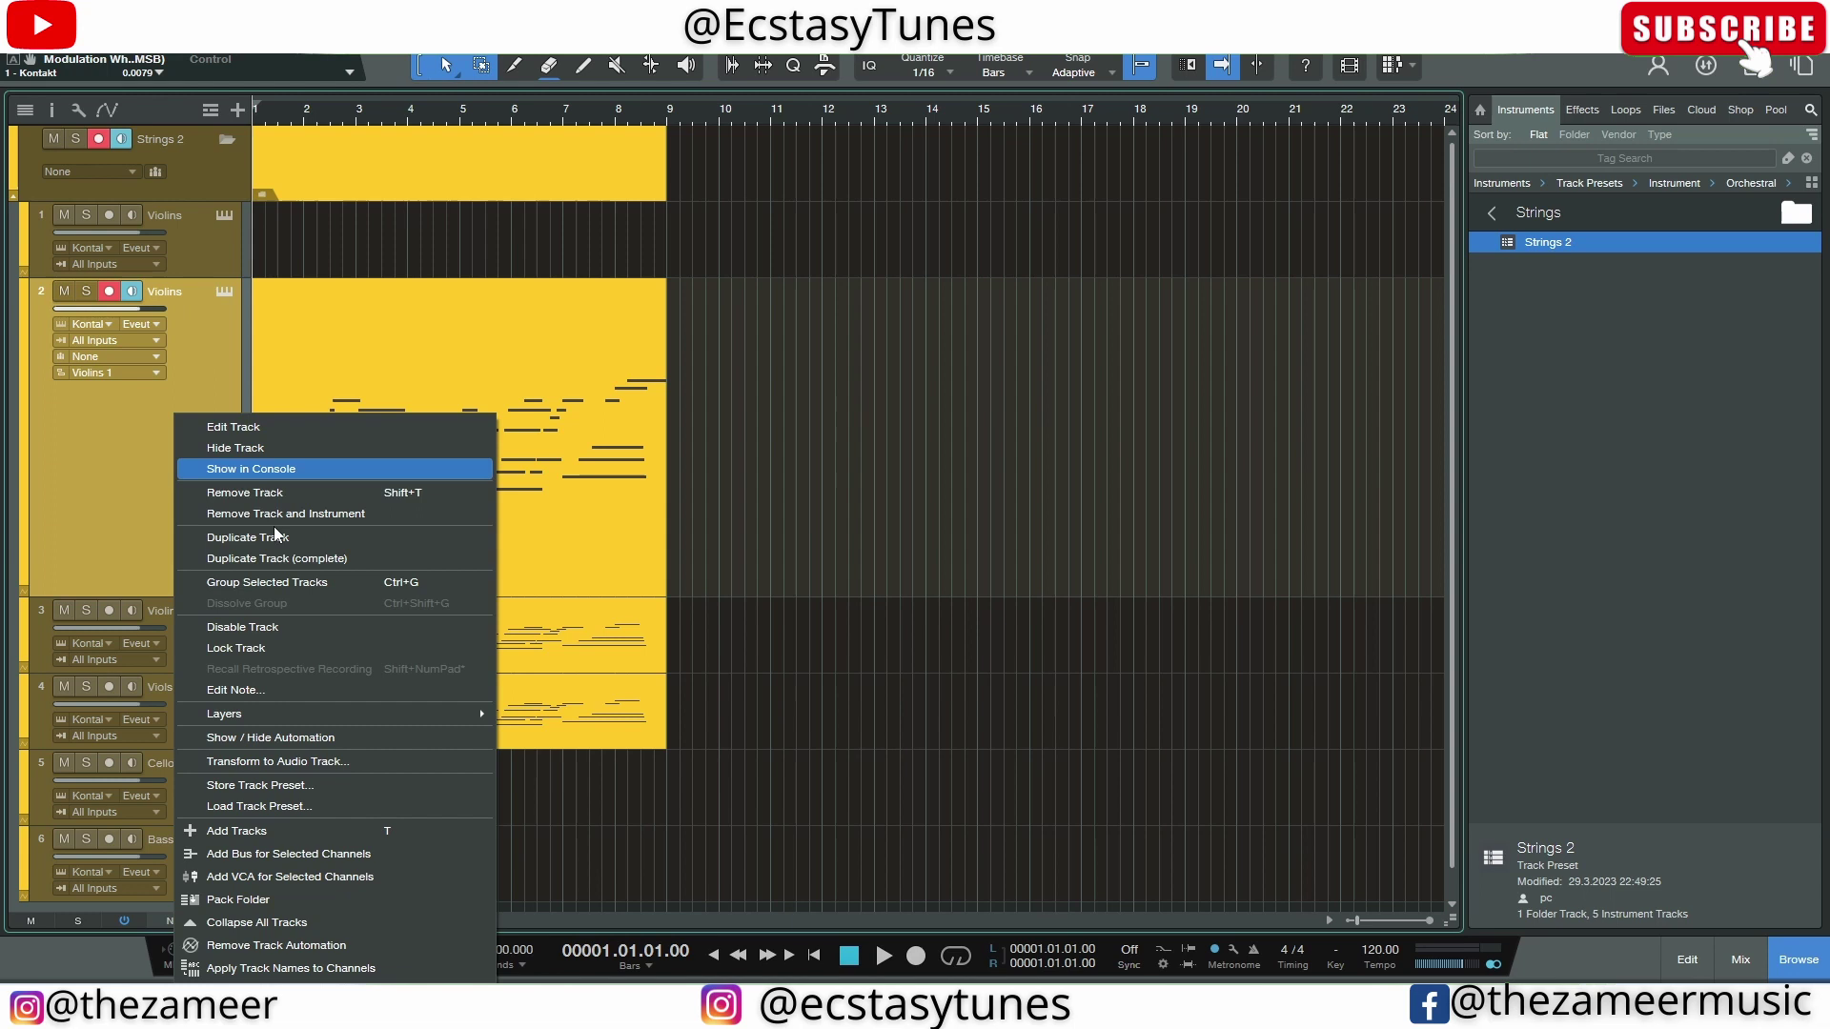
left_click(319, 763)
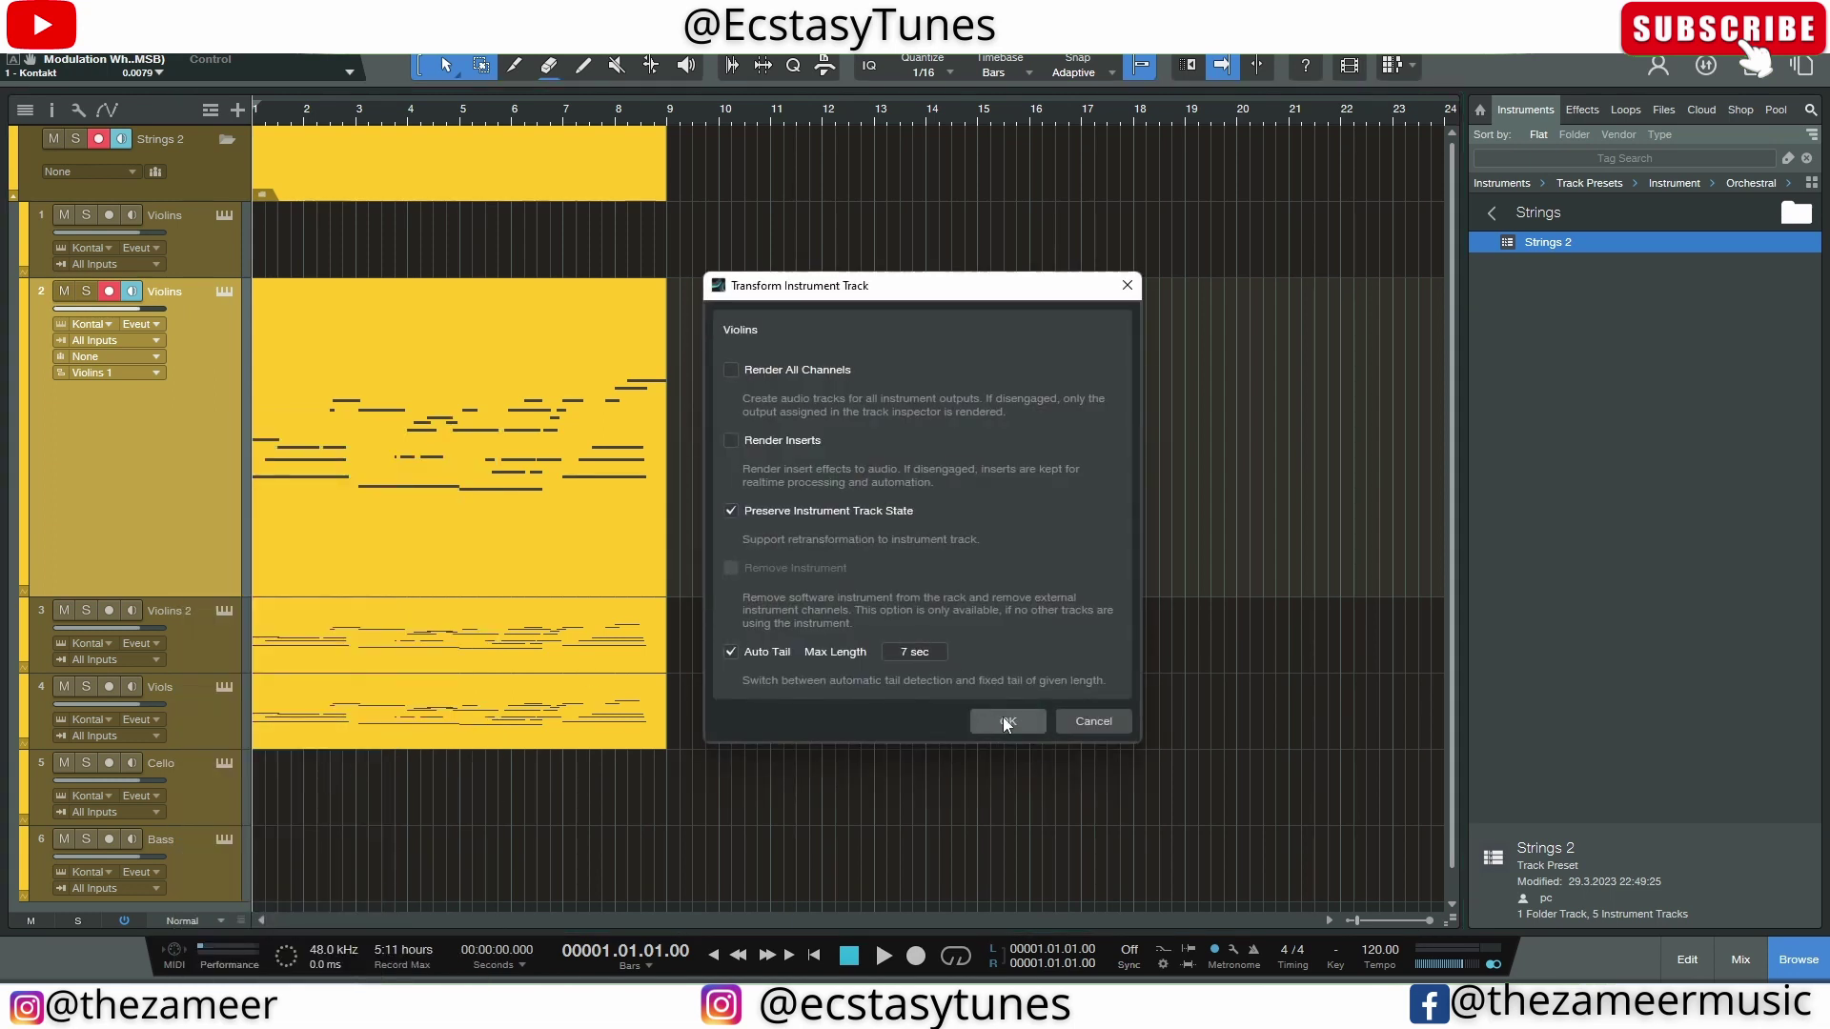
left_click(1002, 717)
Play the newly rendered audio from bar 8 to hear the added ending note, and stop playback
left_click(613, 239)
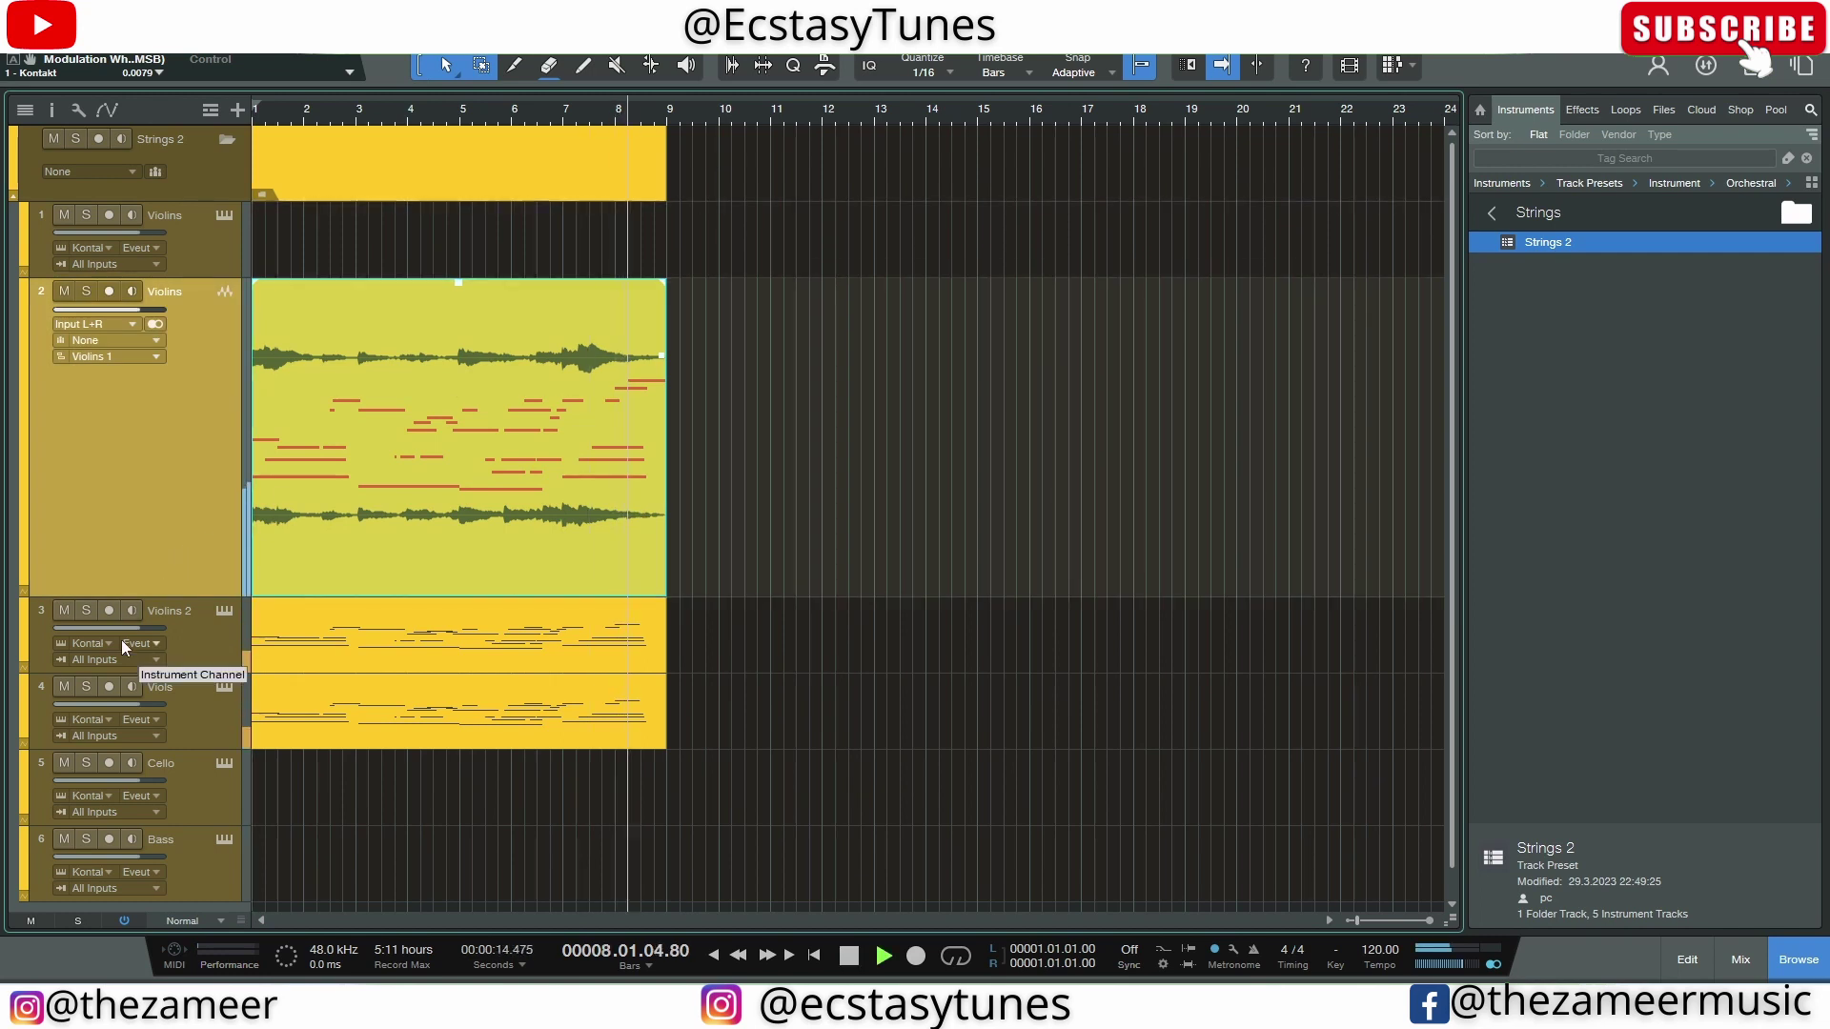
key("space")
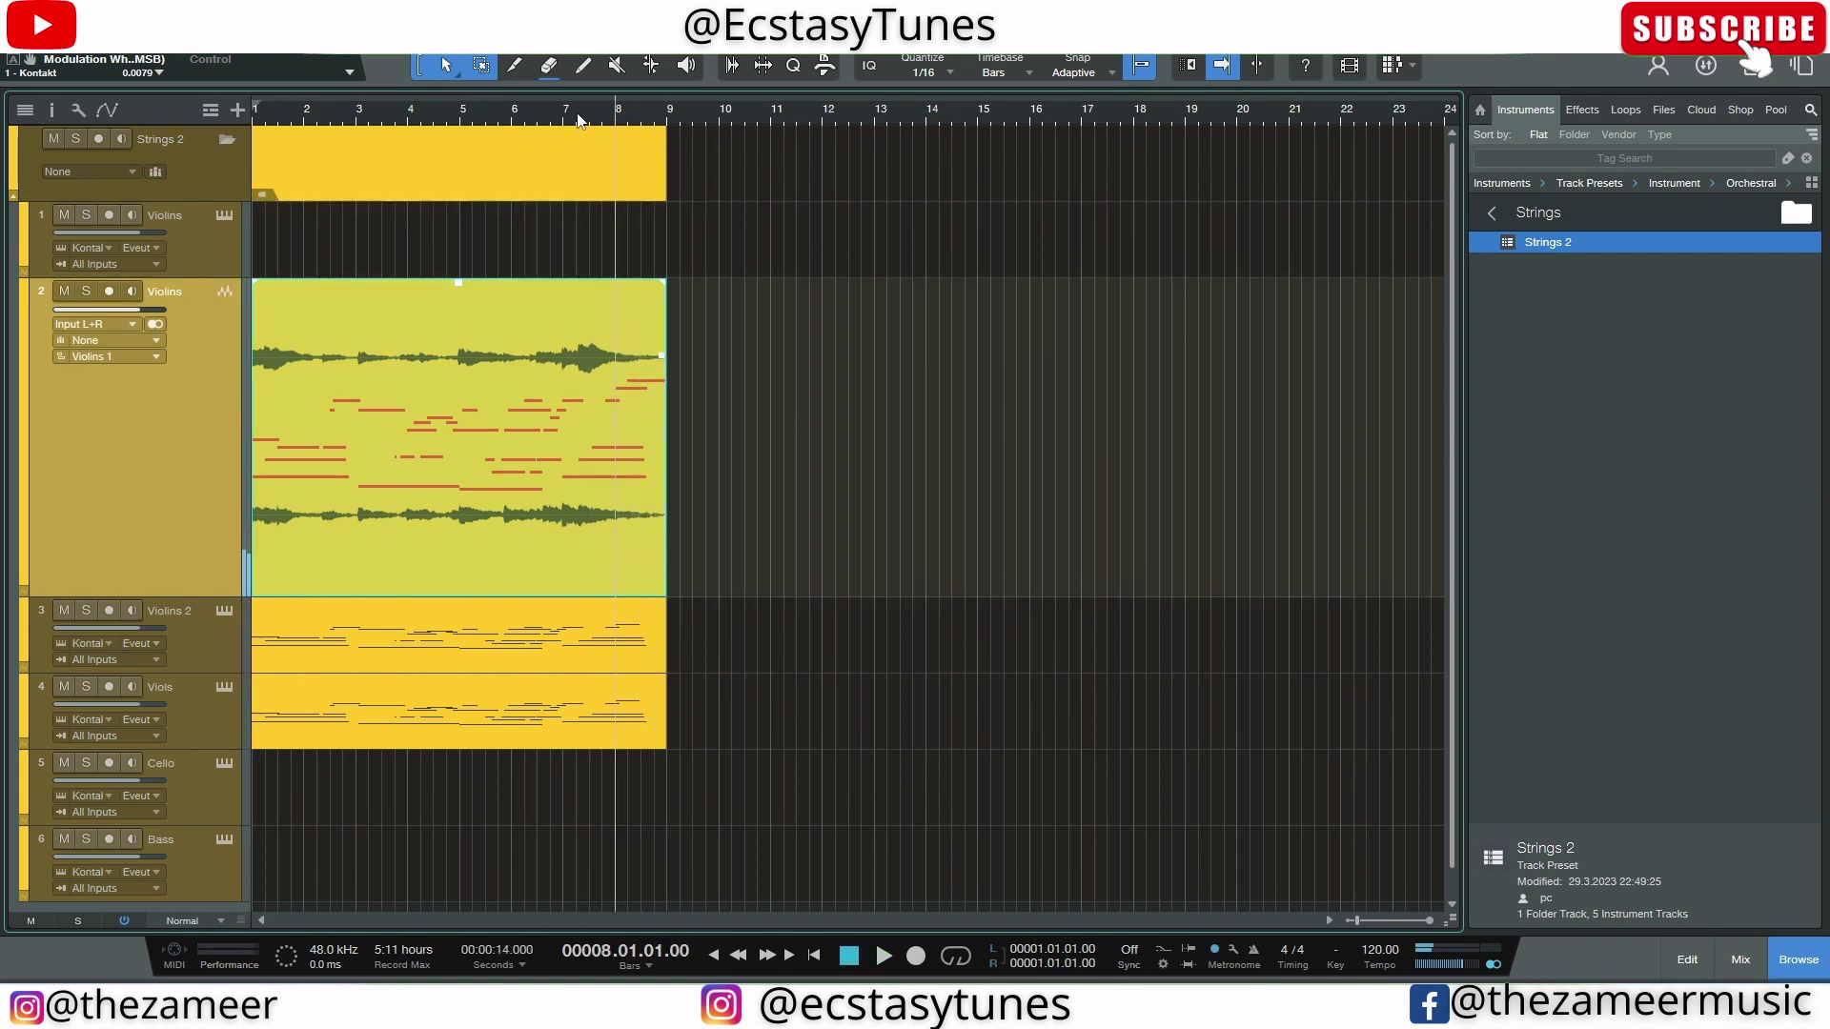
key("space")
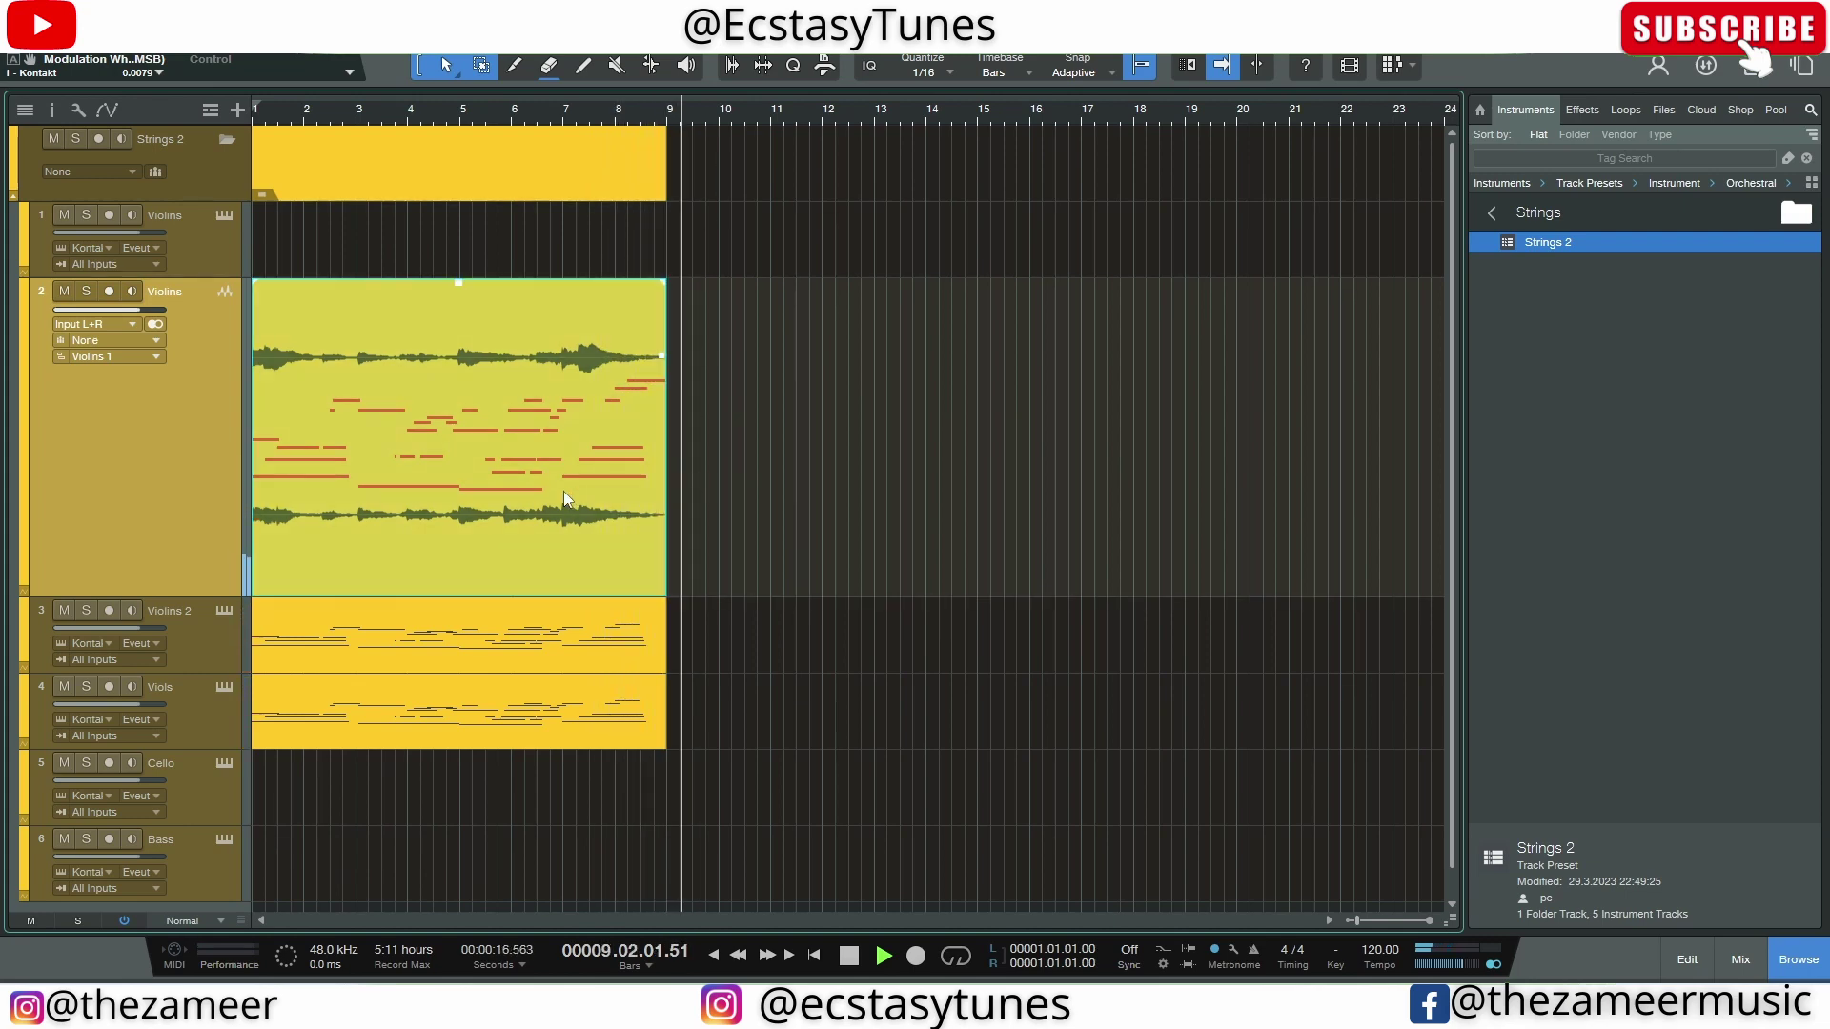
key("space")
Enlarge the tracks and examine how the audio event's waveform lines up with its embedded notes around bar 7
key("shift+w")
key("shift+e")
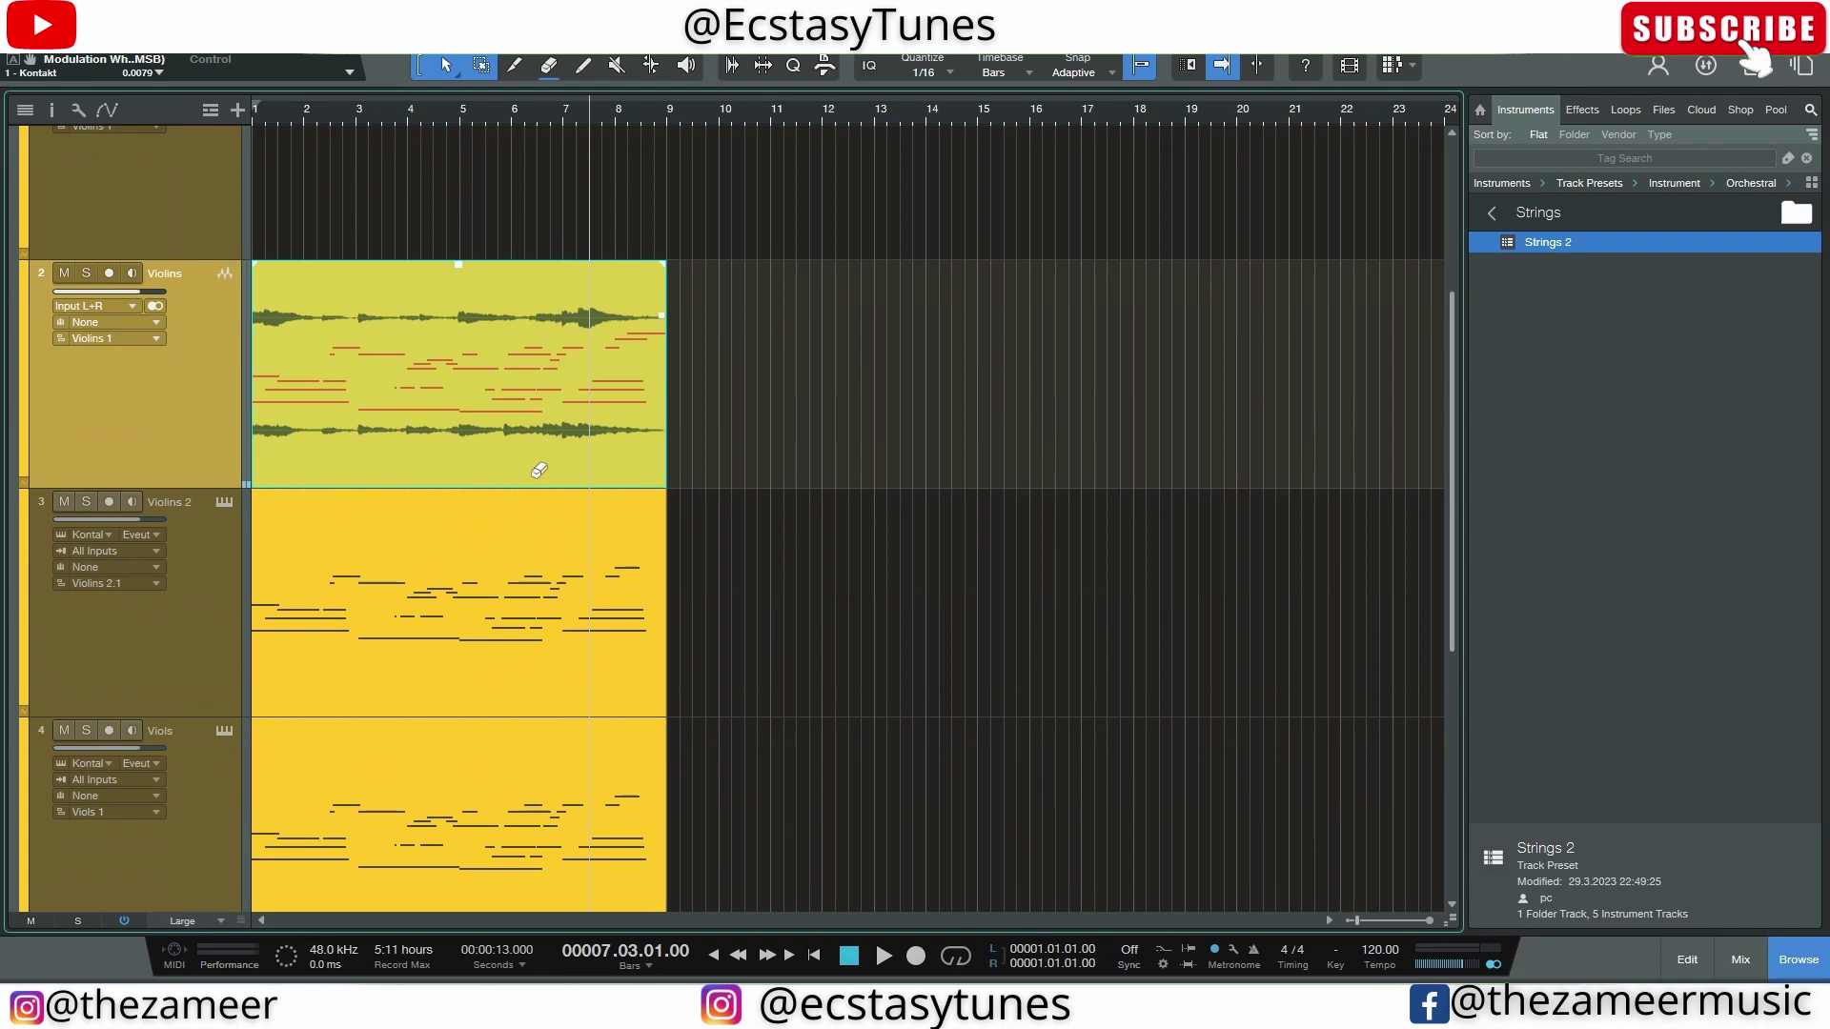
key("e")
key("e")
key("w")
key("w")
key("w")
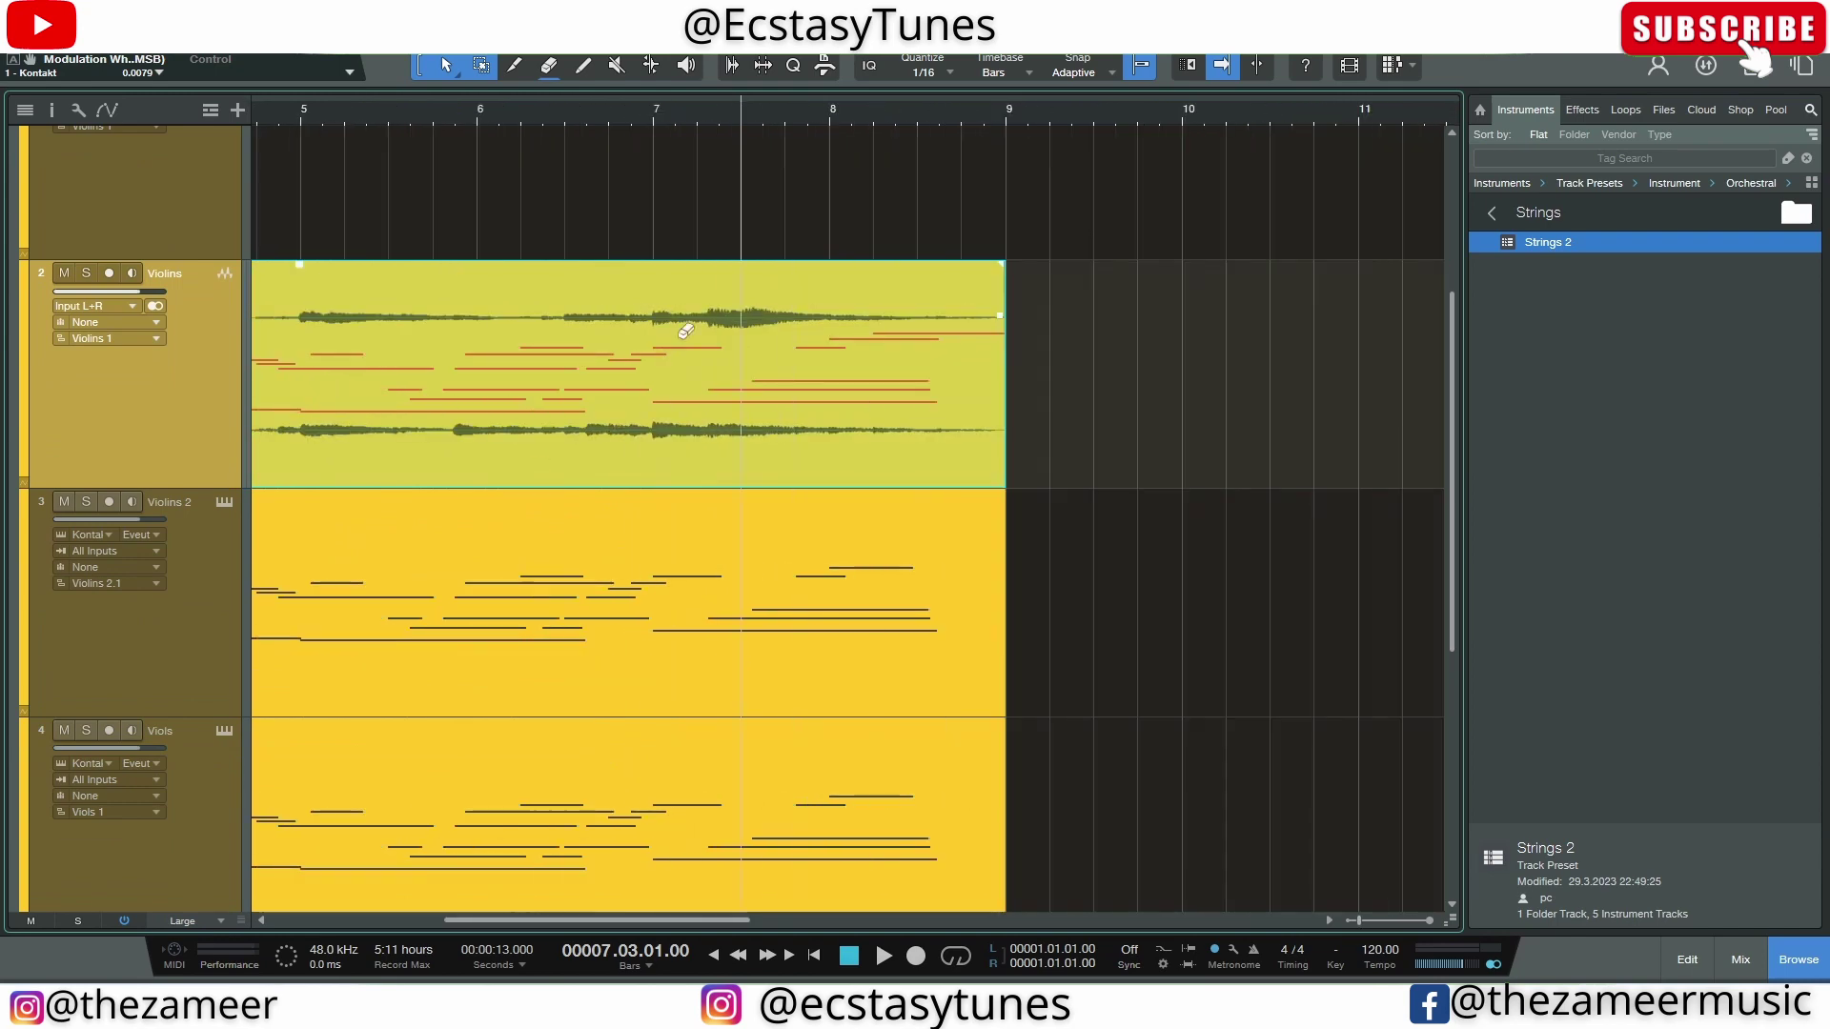
key("e")
key("e")
key("e")
key("e")
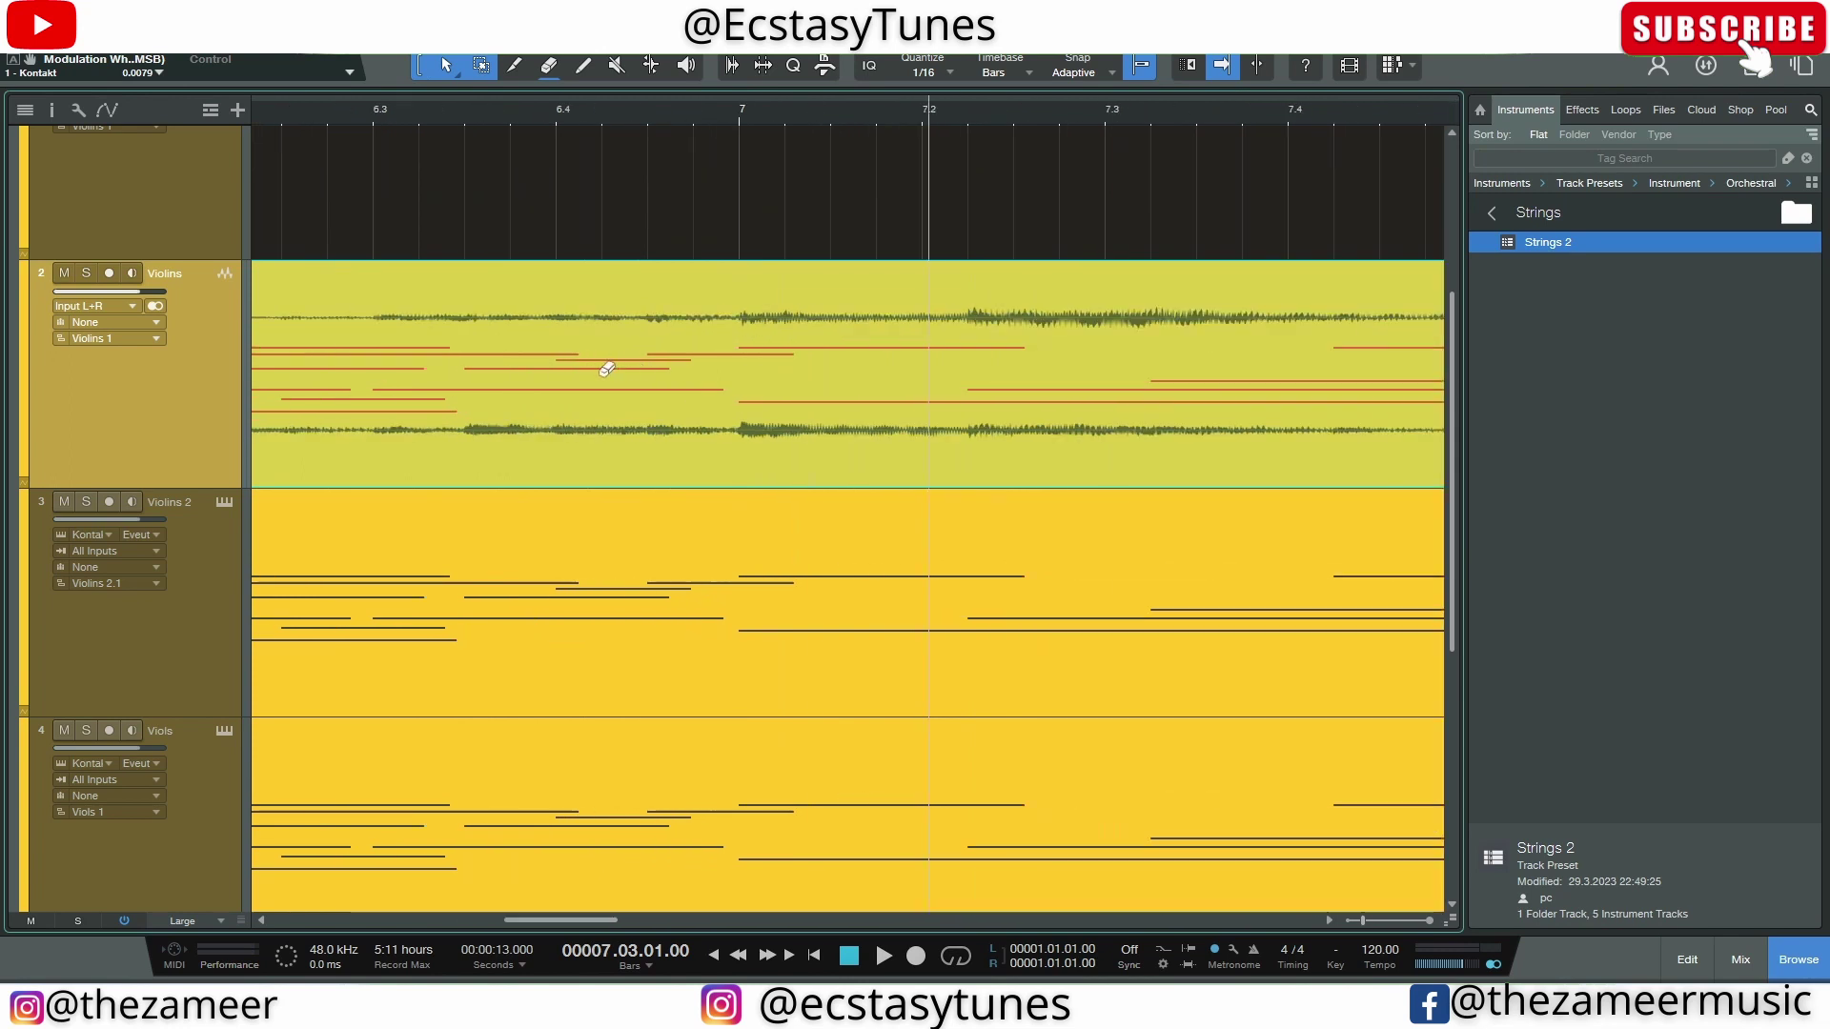
key("e")
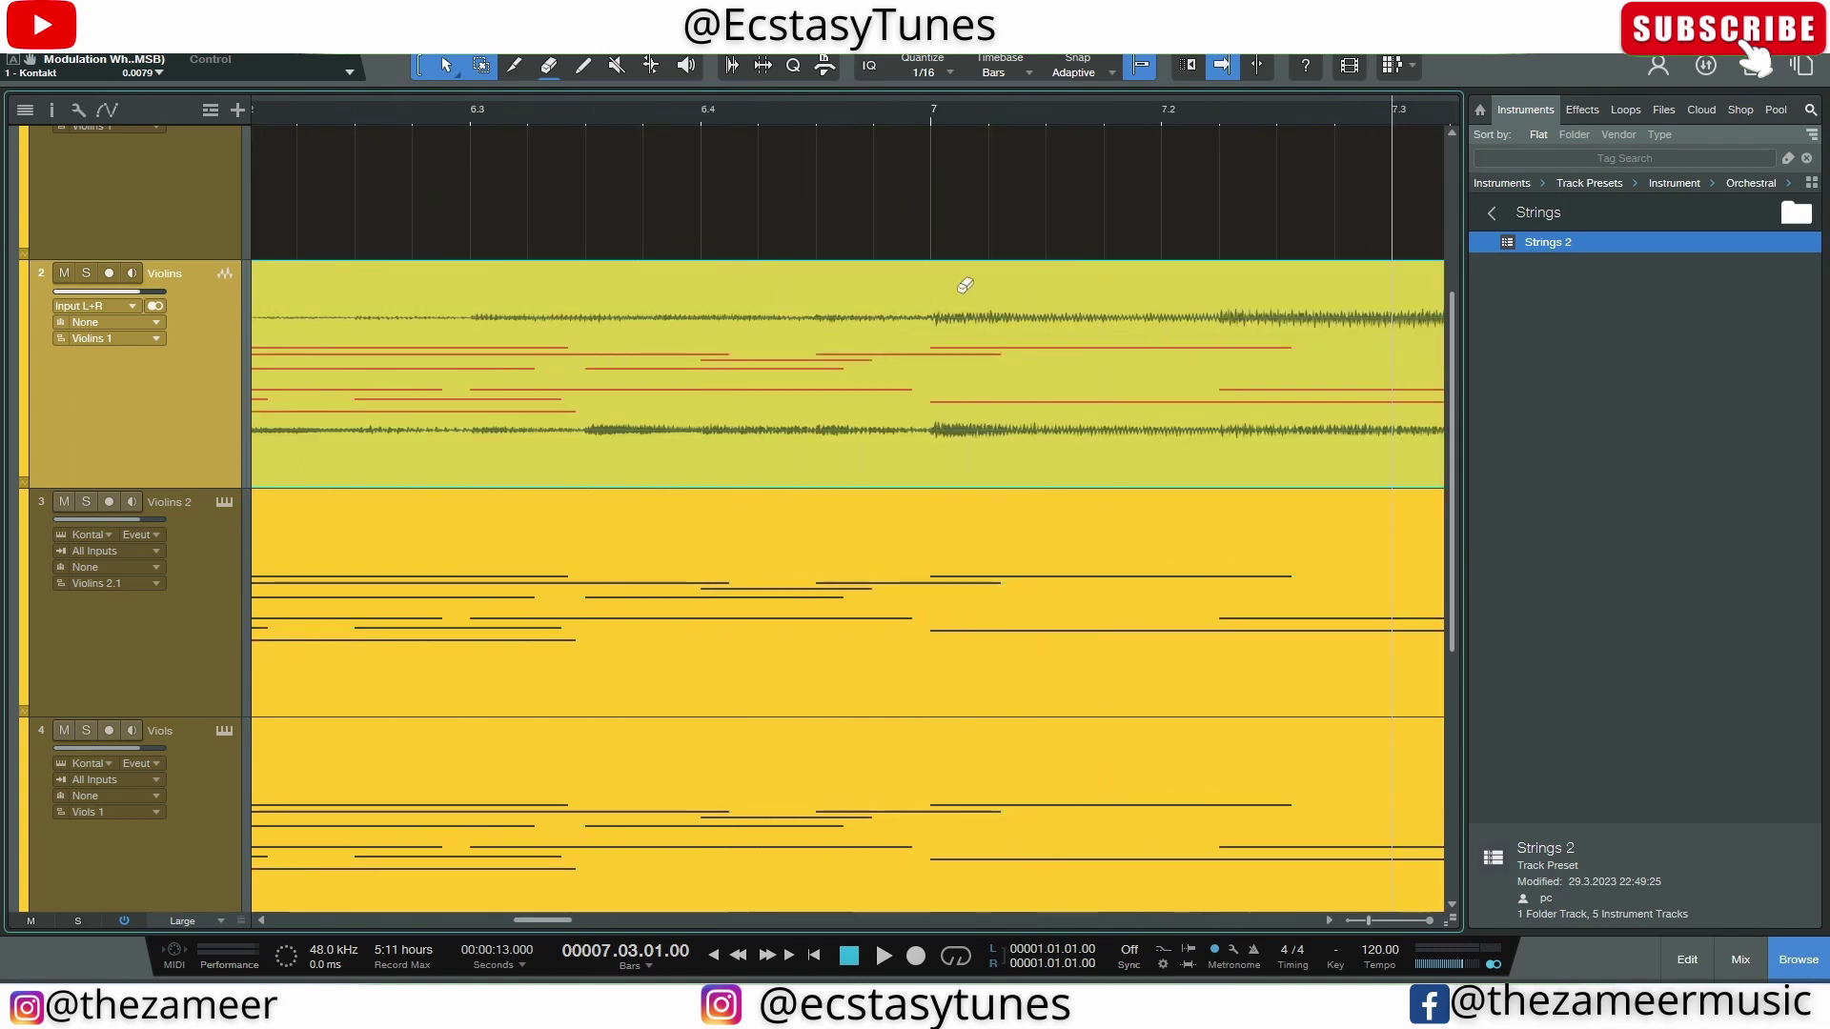
Place the playhead at bar 7 and inspect the note starts against the waveform there
left_click(928, 129)
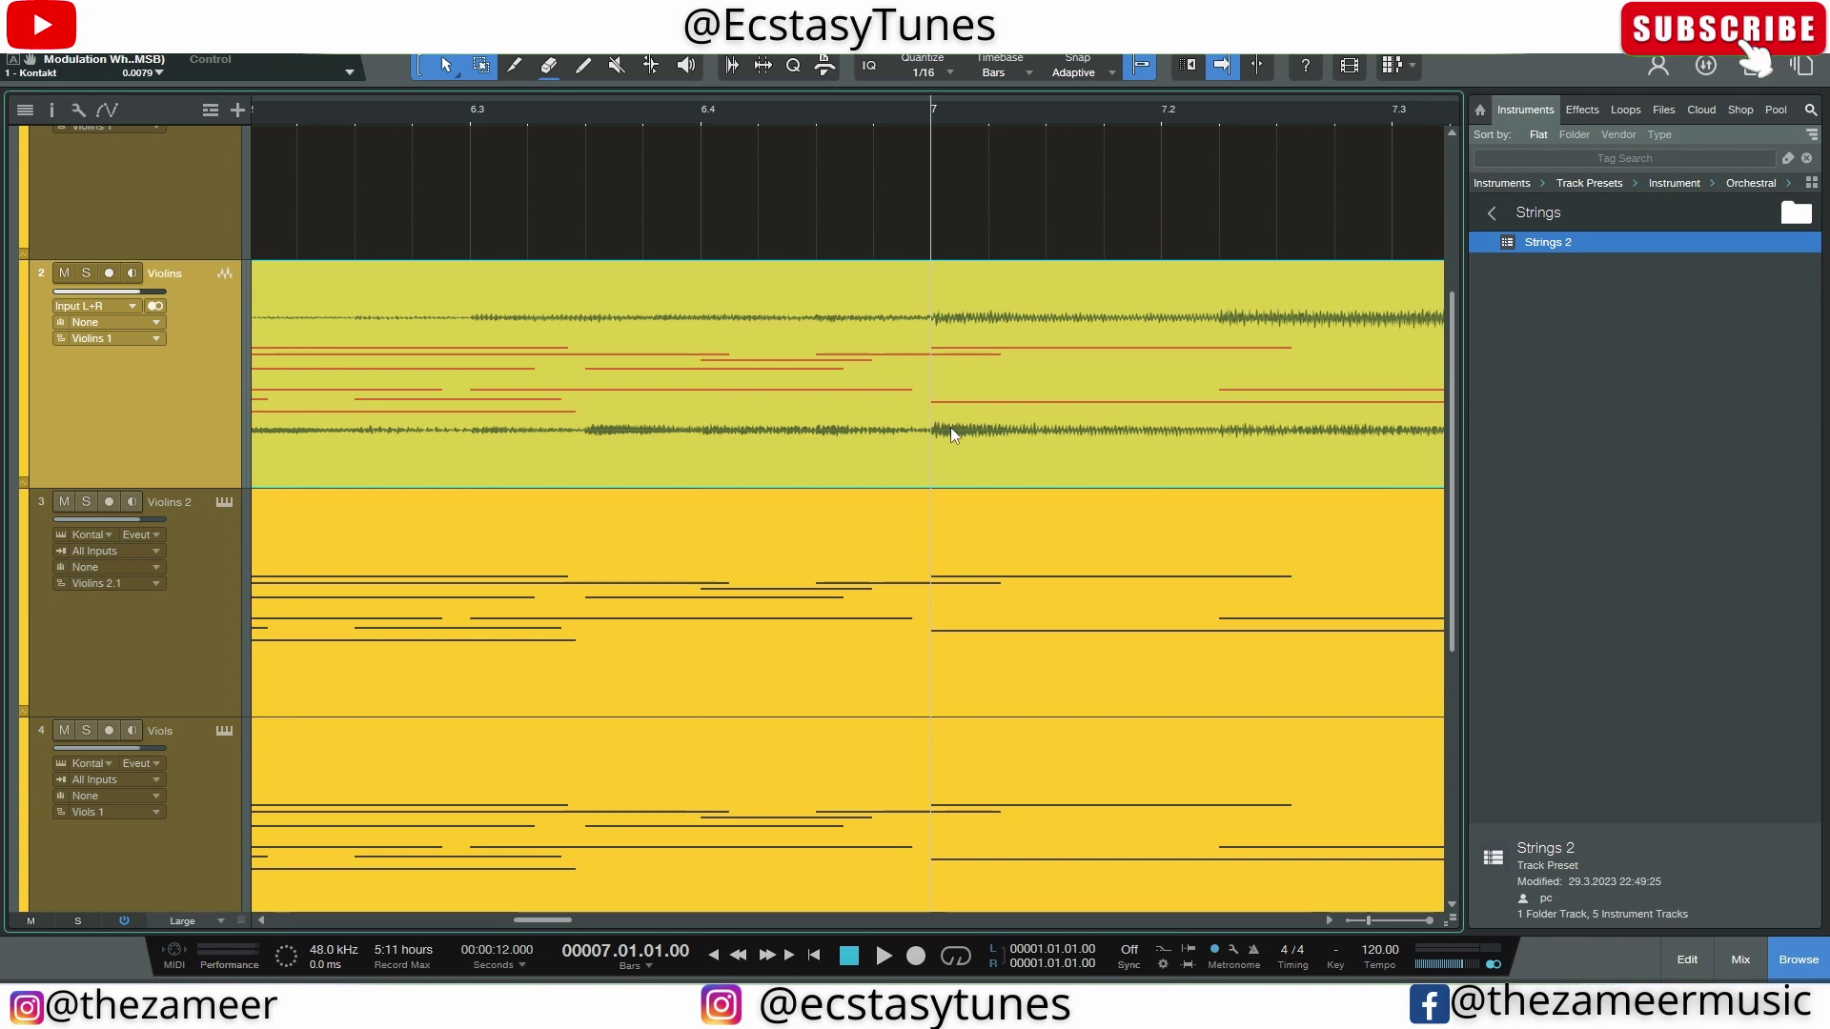
scroll(992, 408, "up", 3)
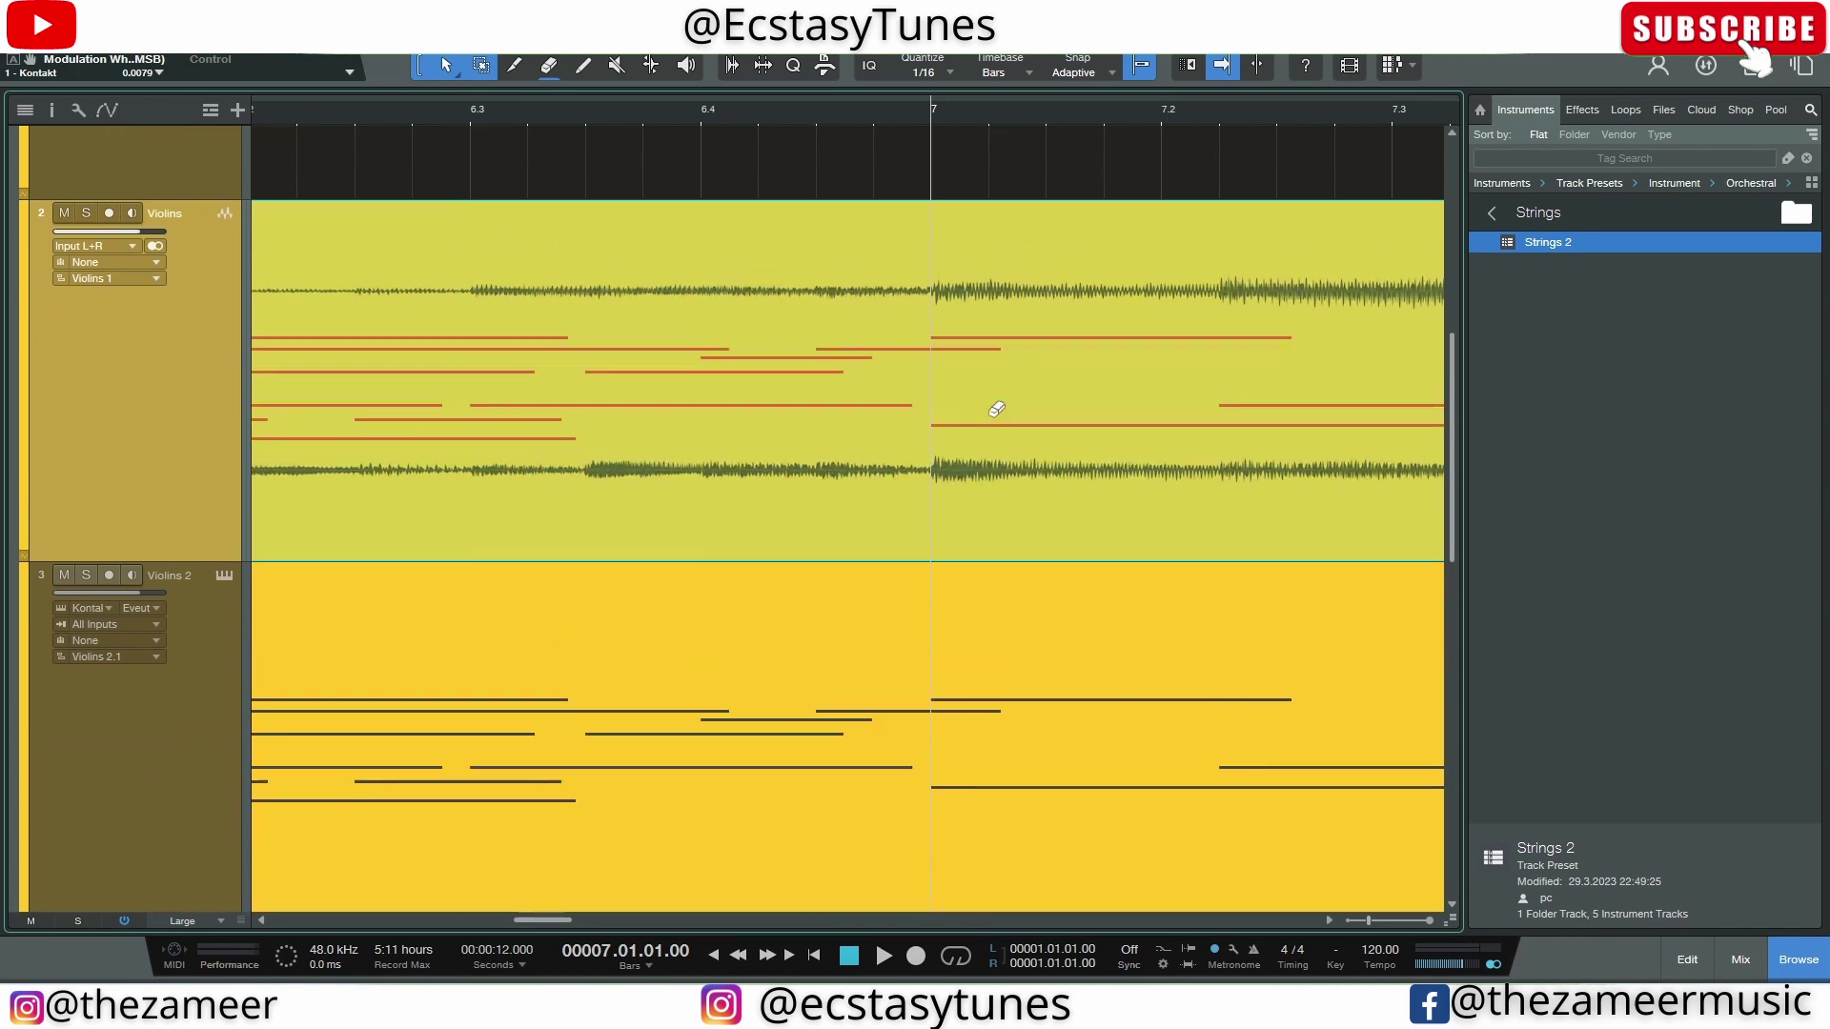
scroll(1082, 416, "up", 4)
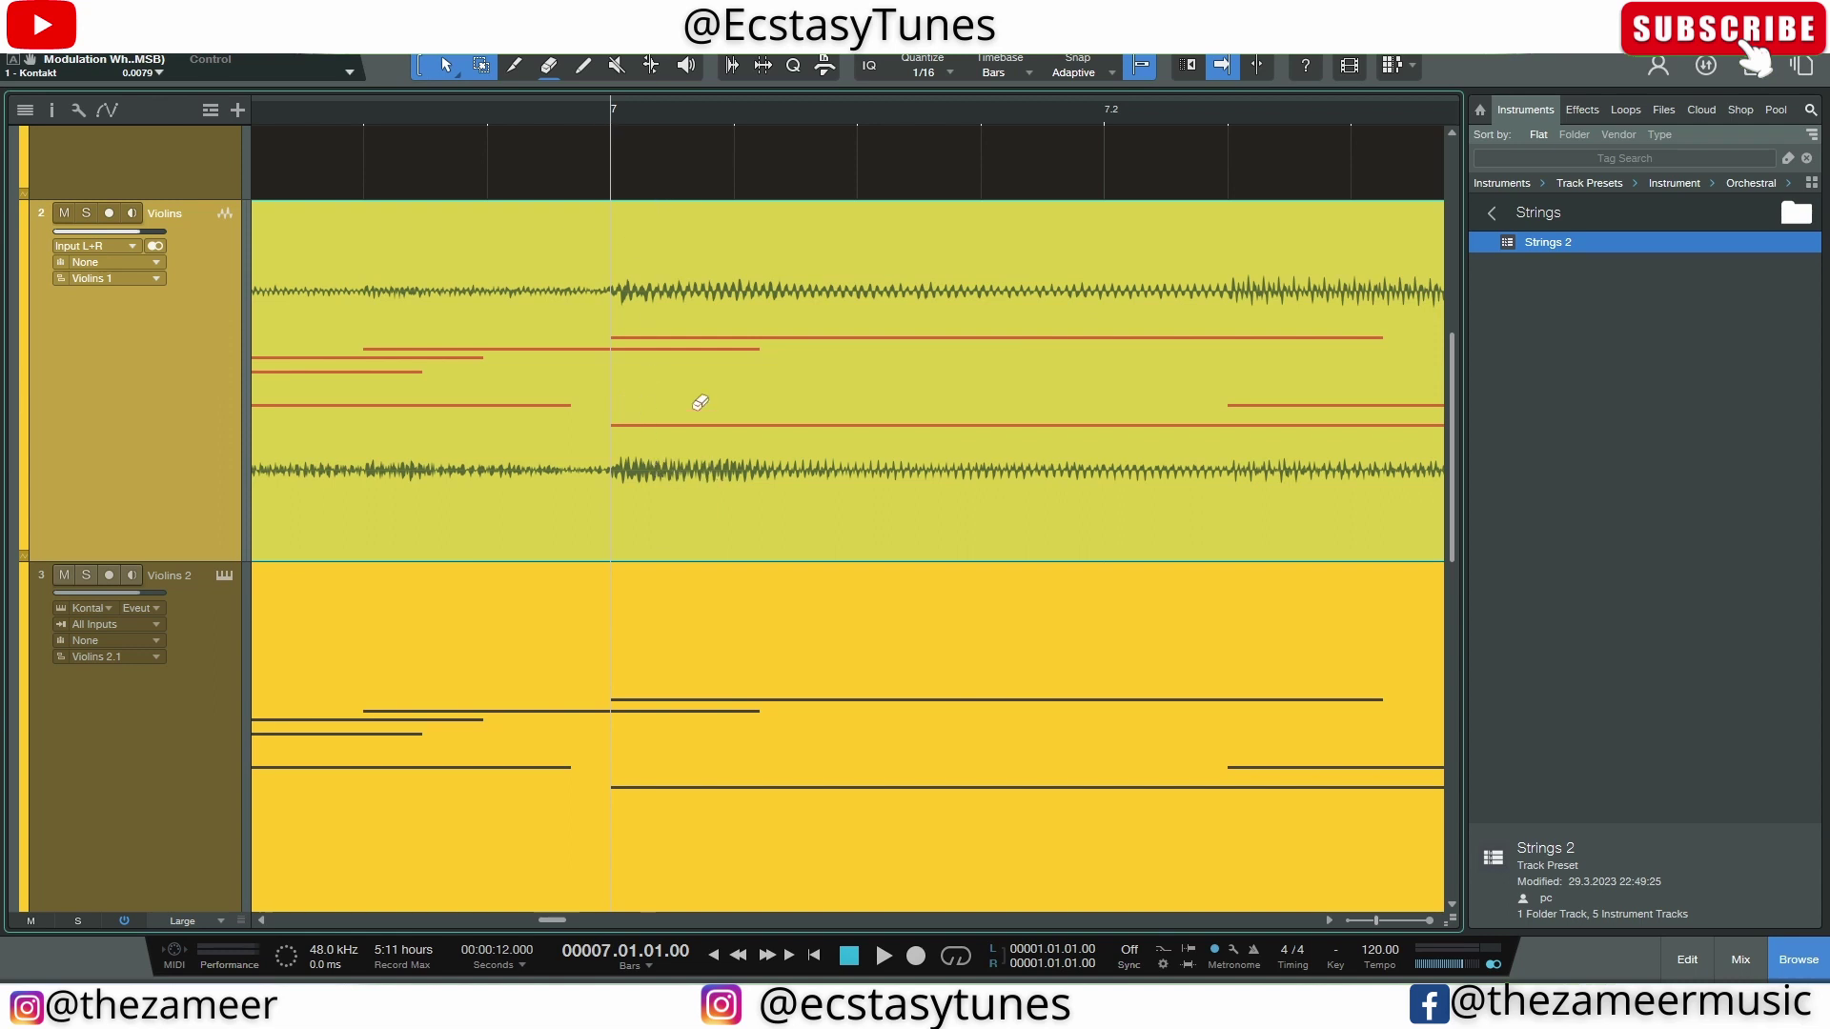
scroll(700, 402, "down", 5)
scroll(661, 555, "down", 3)
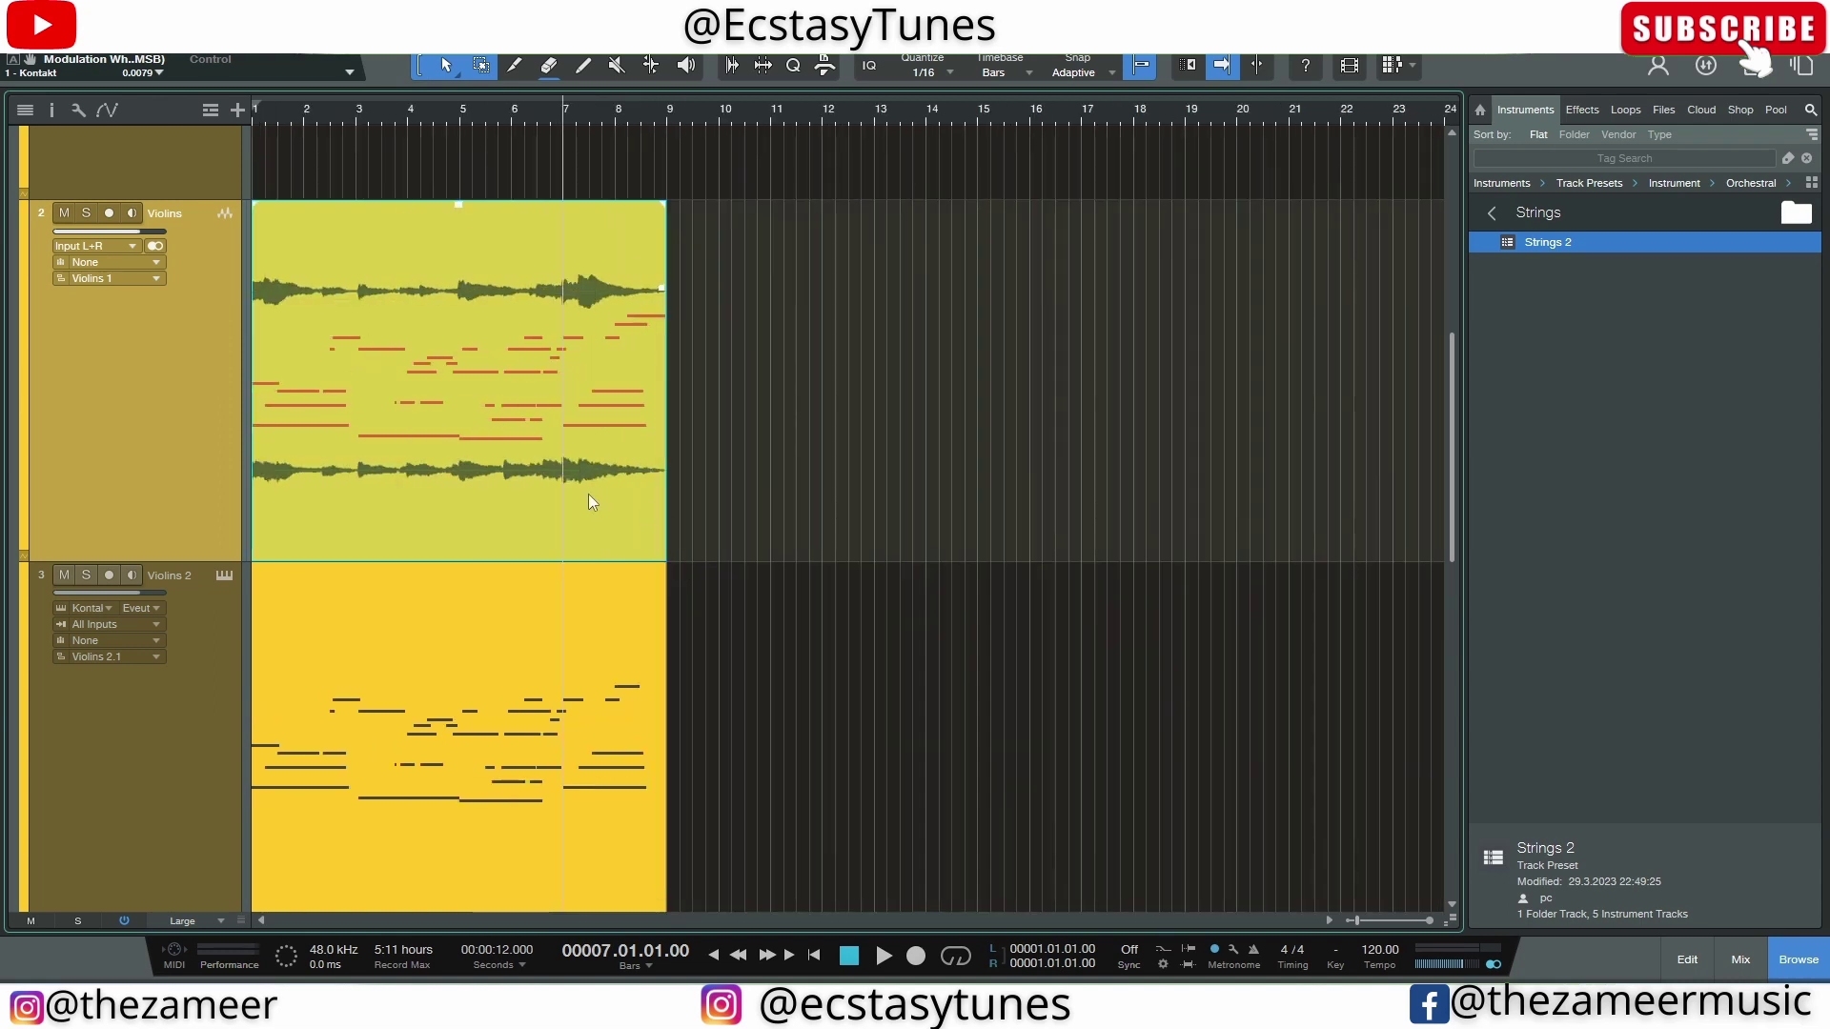
Shift the Violins audio event two beats later, check its notes and waveform at 7.3, and return it to bar 1
scroll(587, 493, "up", 1)
scroll(546, 414, "up", 5)
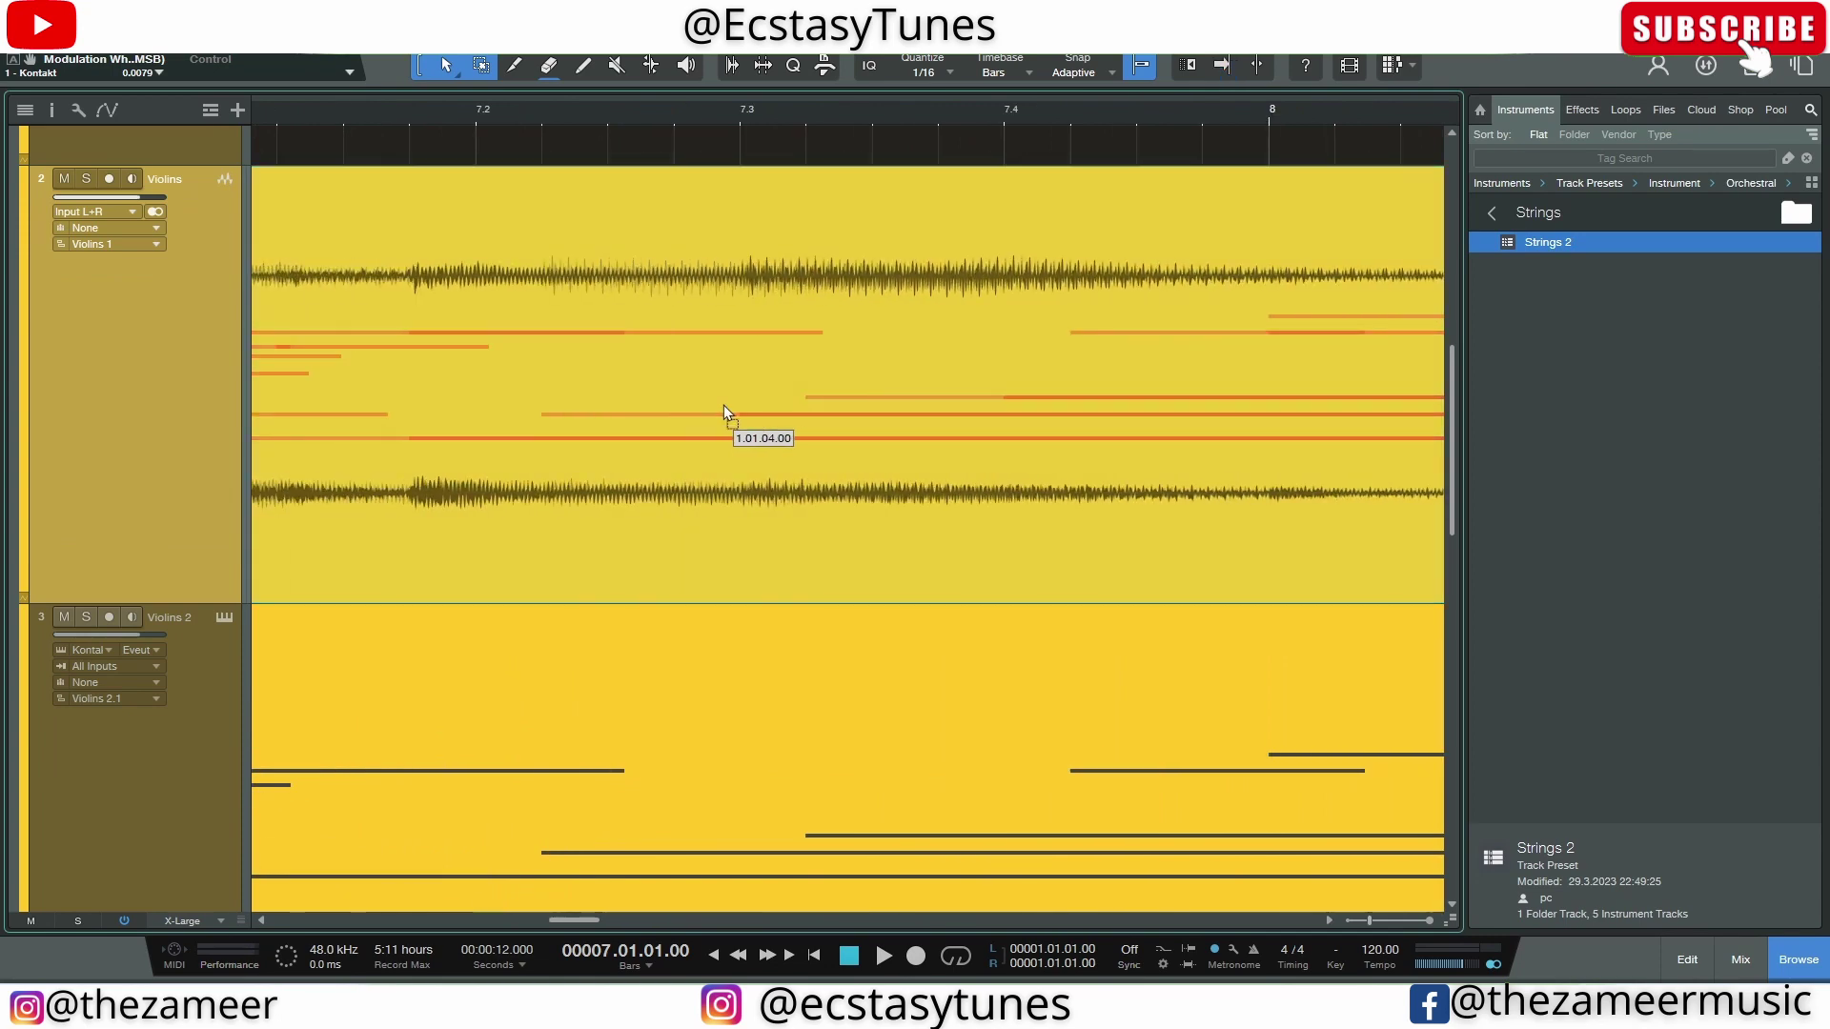
left_click_drag(723, 404, 1054, 370)
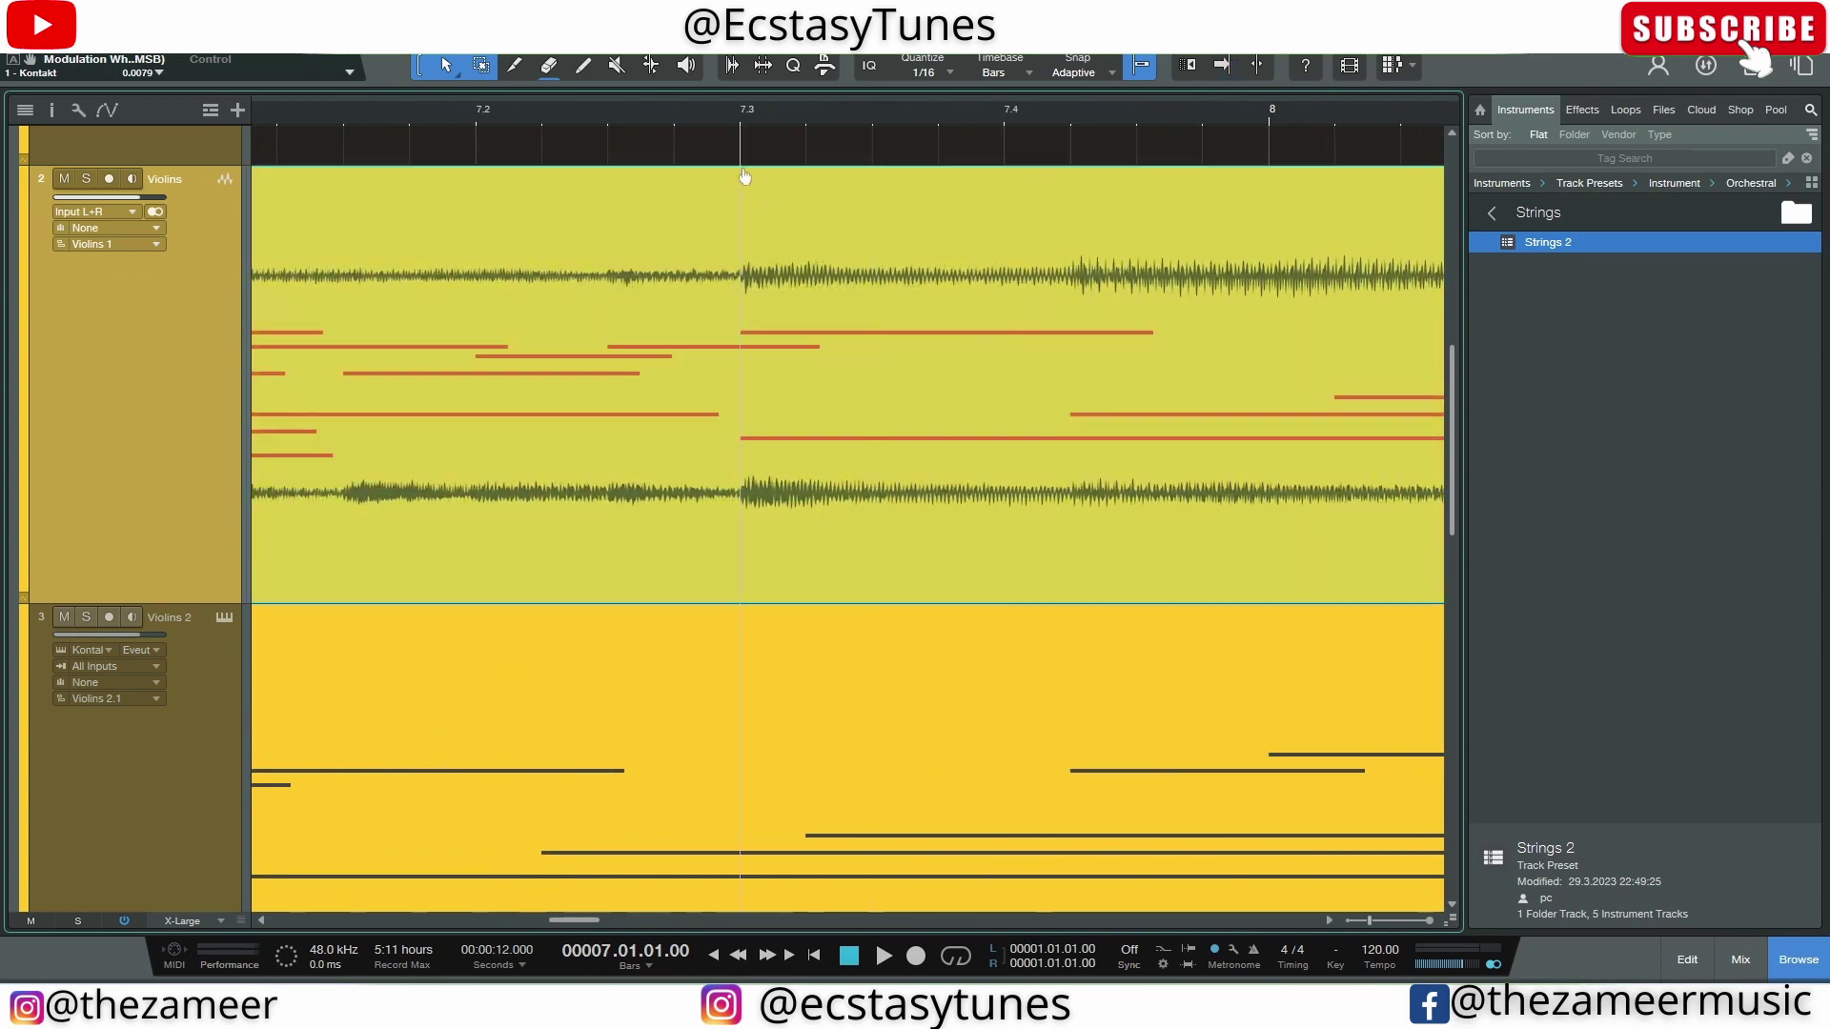
left_click(747, 115)
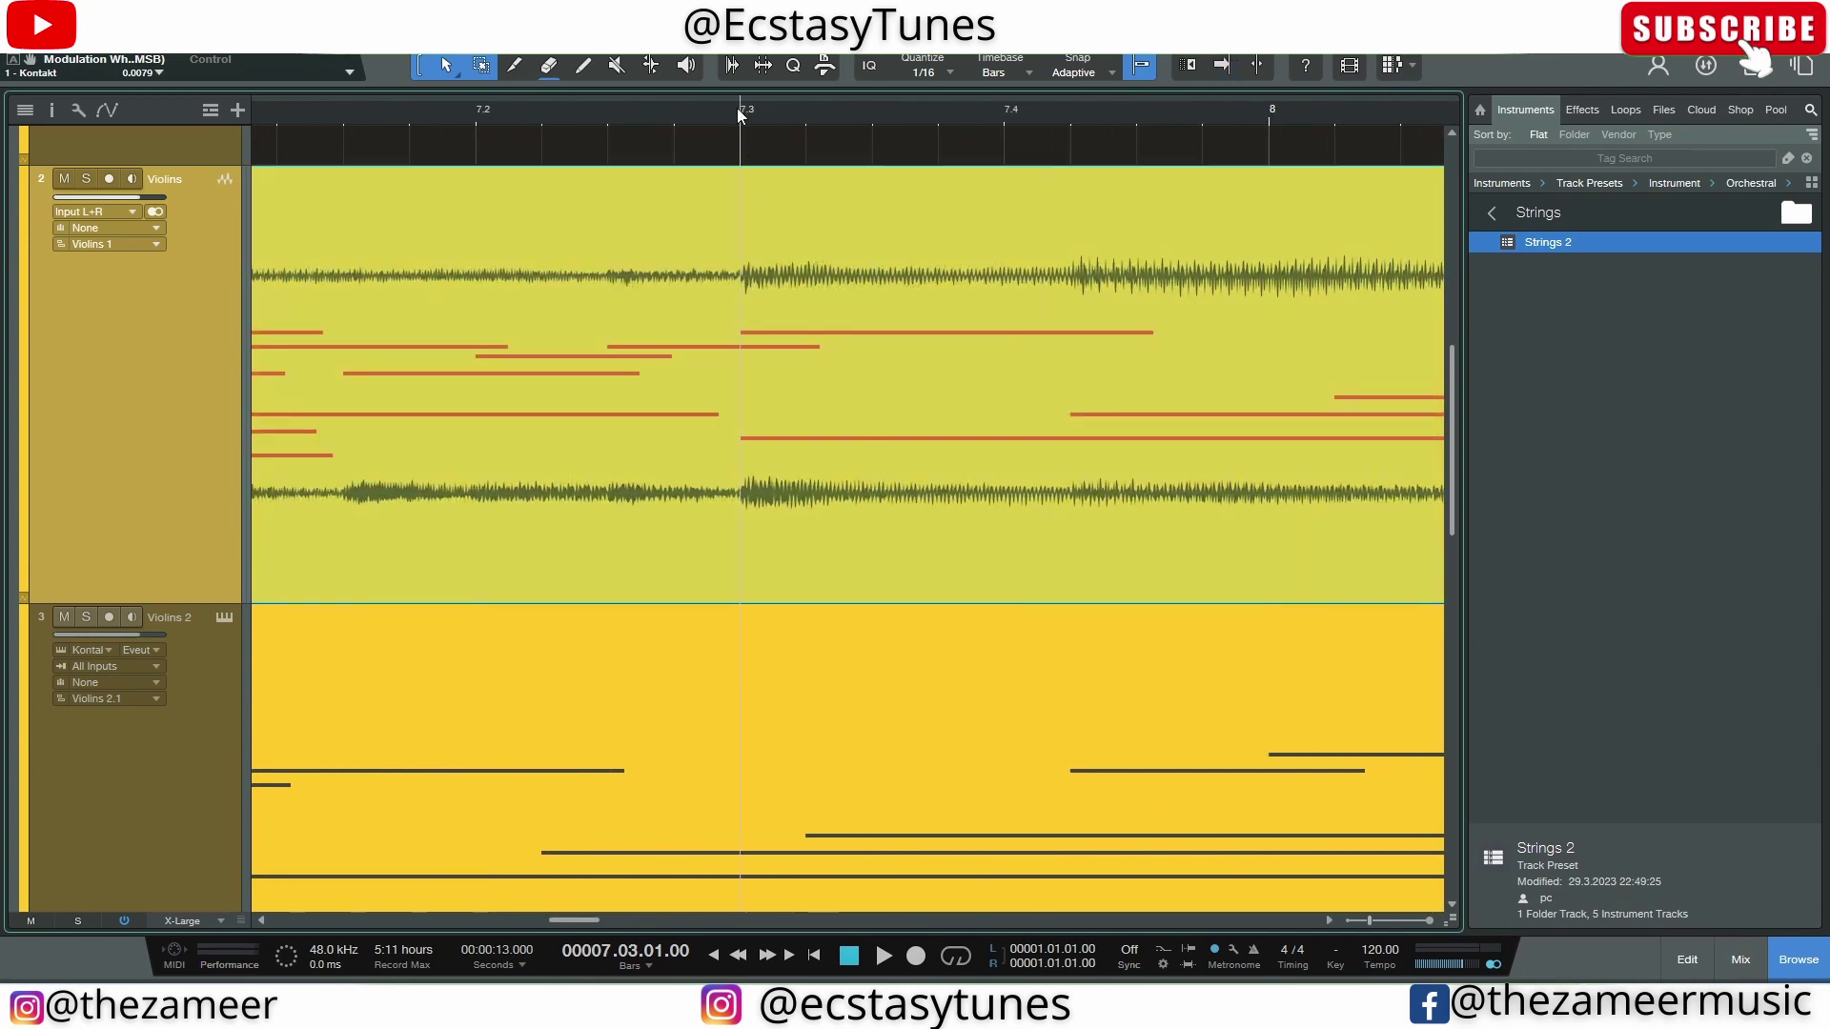
left_click(875, 546)
scroll(728, 135, "down", 6)
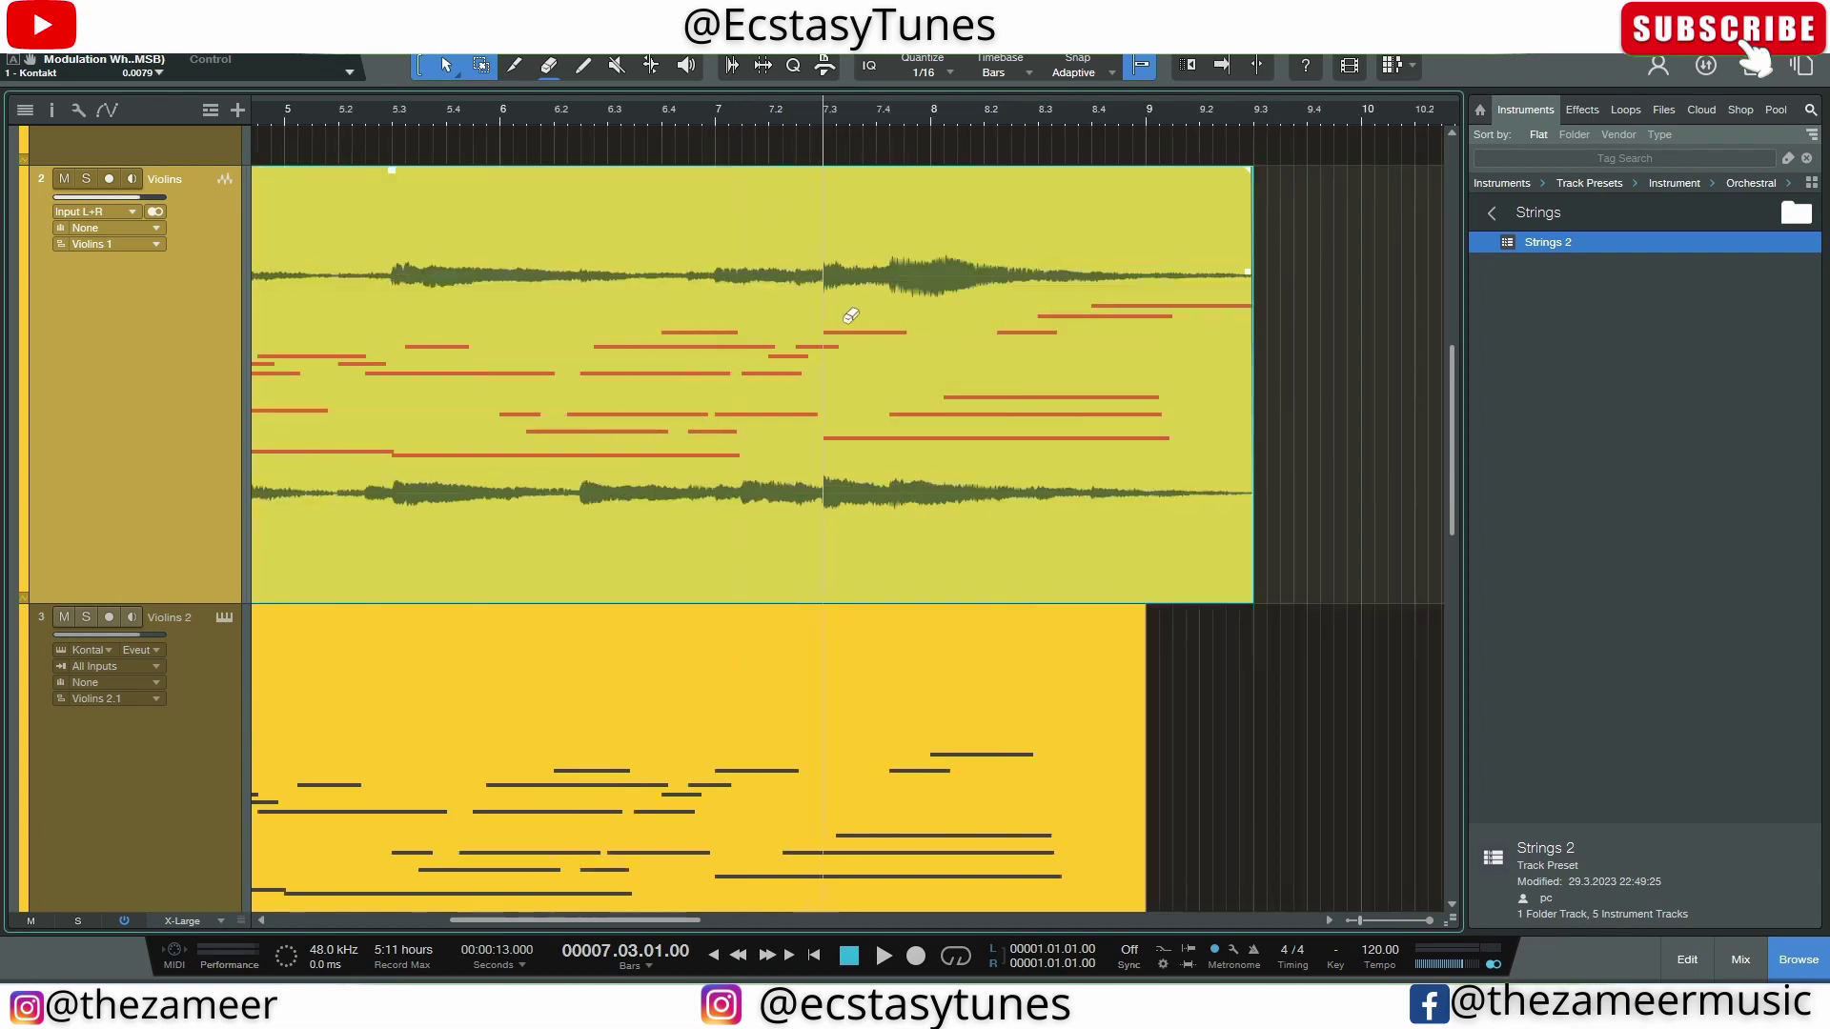
left_click_drag(758, 497, 734, 503)
Select the Violins 2 note part and compare it with the notes embedded in the audio event
scroll(734, 504, "down", 3)
left_click(636, 640)
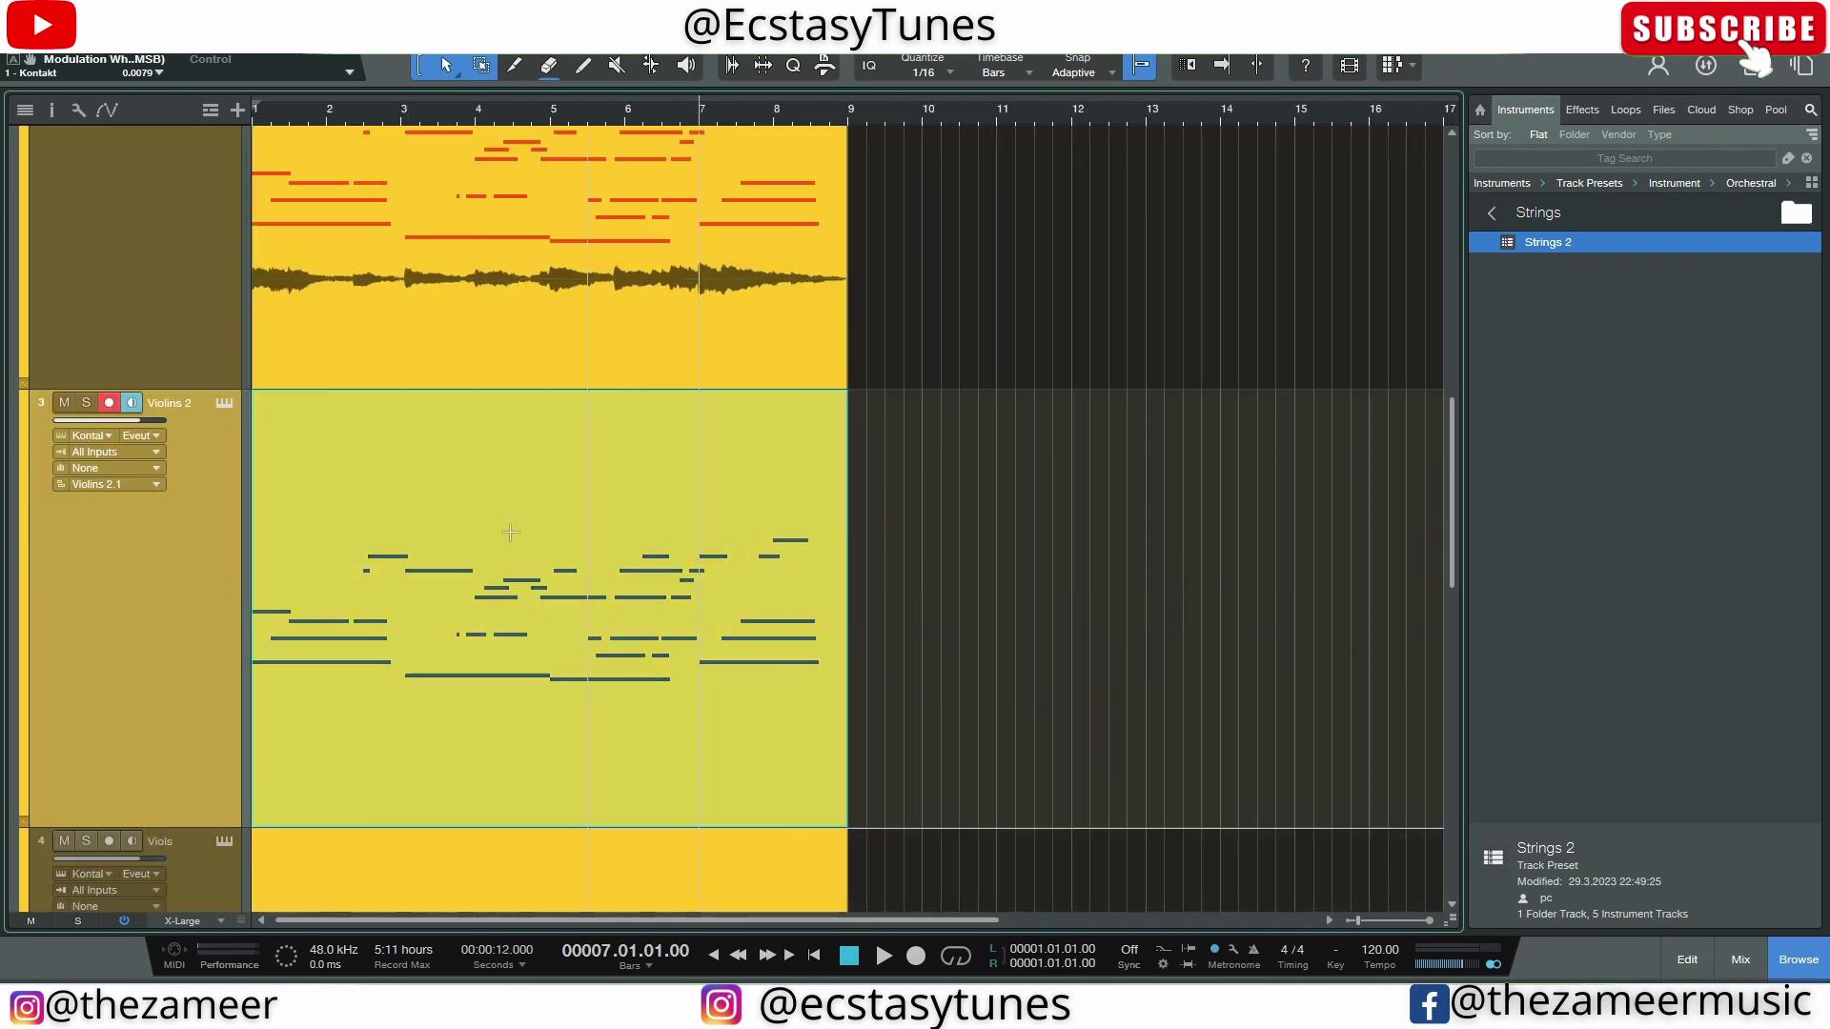
scroll(781, 404, "up", 3)
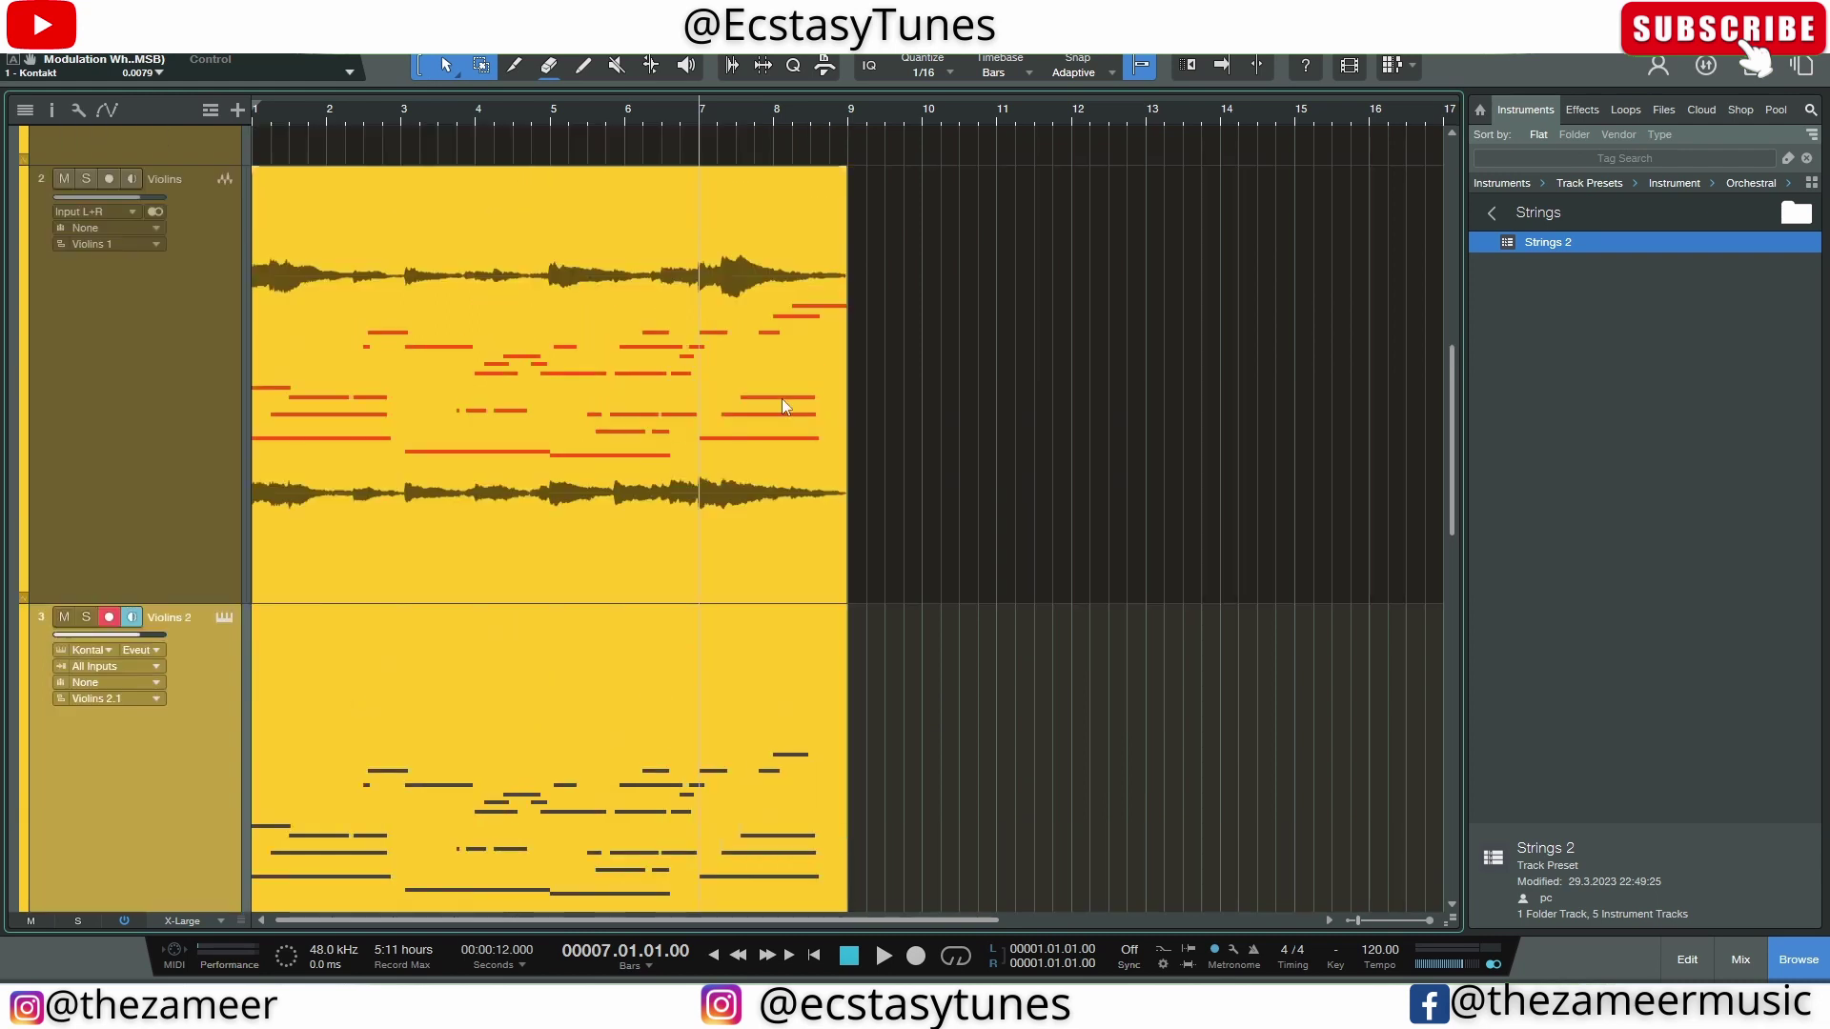